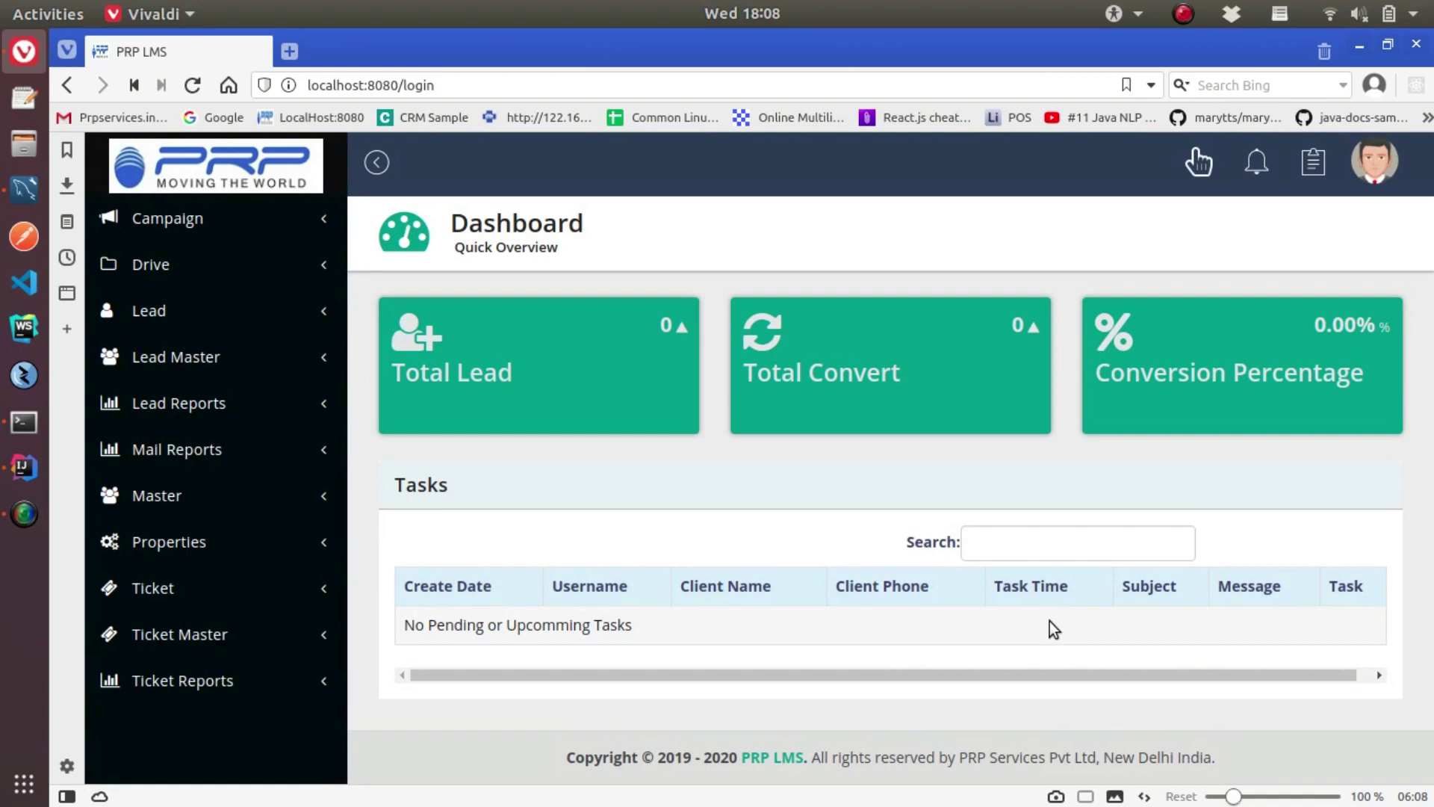
Go to Lead > Lead, then look through the Add Lead form and close it unsaved
{"action": "left_click", "coordinate": [196, 323]}
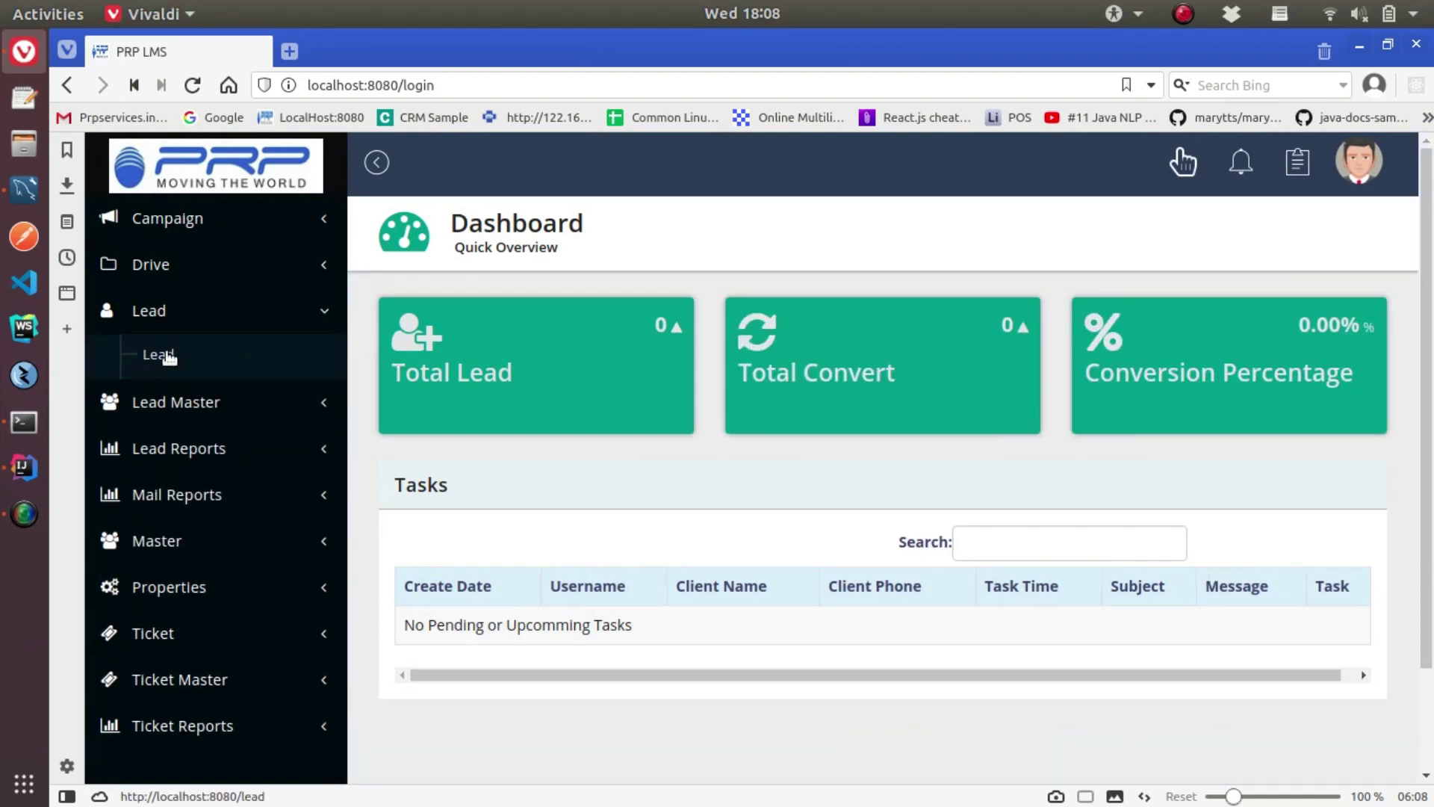
{"action": "left_click", "coordinate": [165, 363]}
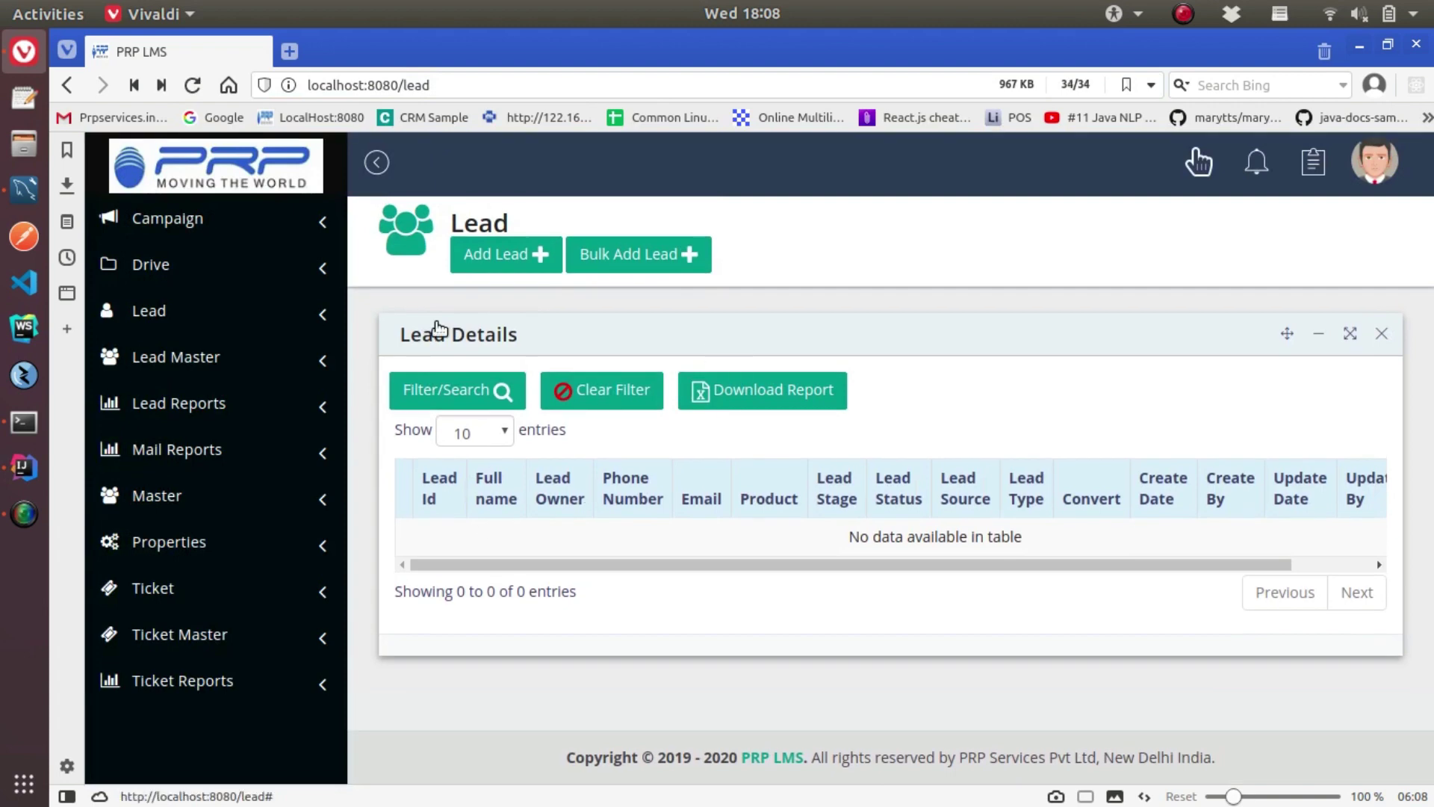
{"action": "left_click", "coordinate": [508, 267]}
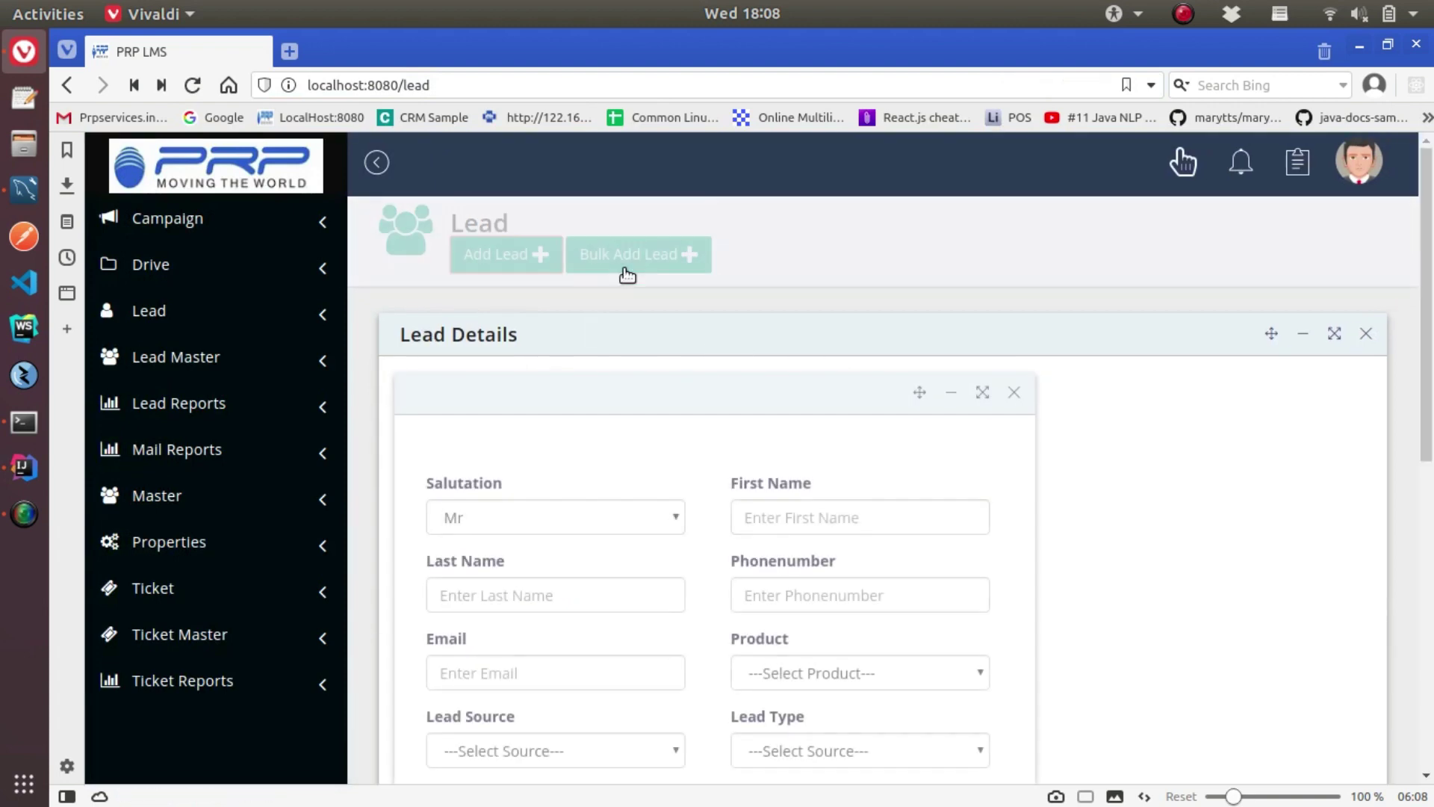
{"action": "scroll", "coordinate": [571, 644], "scroll_direction": "down", "scroll_amount": 5}
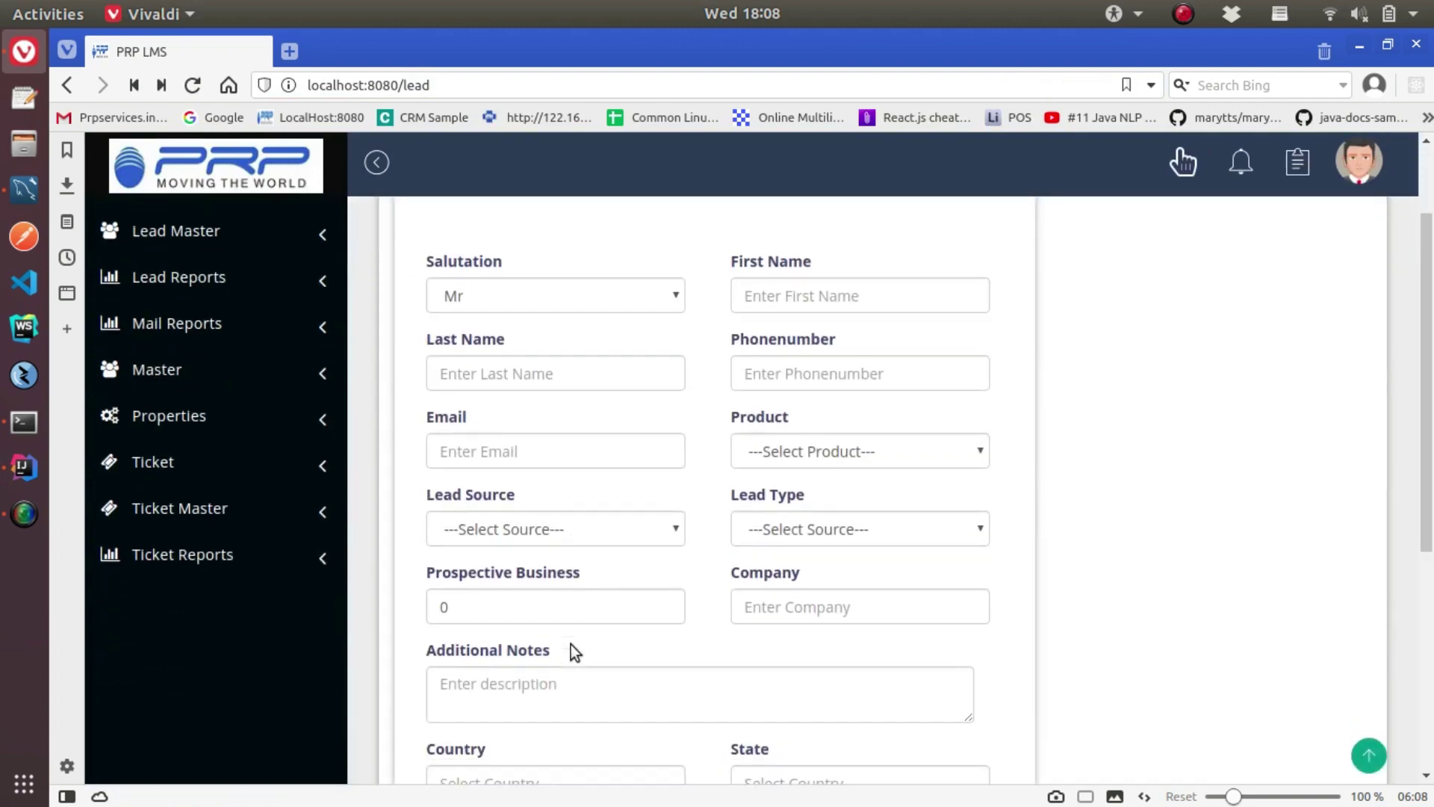
{"action": "scroll", "coordinate": [515, 716], "scroll_direction": "down", "scroll_amount": 3}
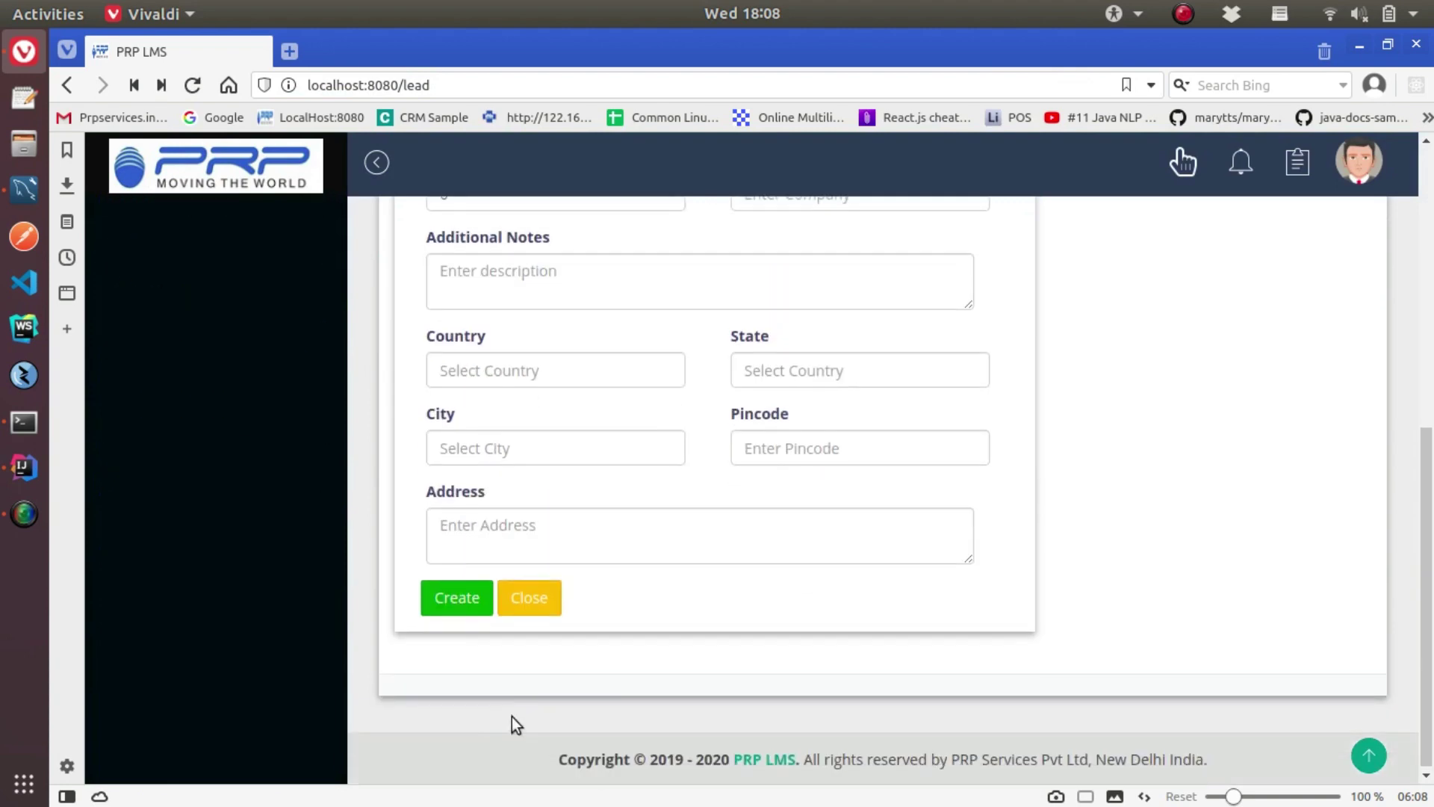
{"action": "left_click", "coordinate": [528, 603]}
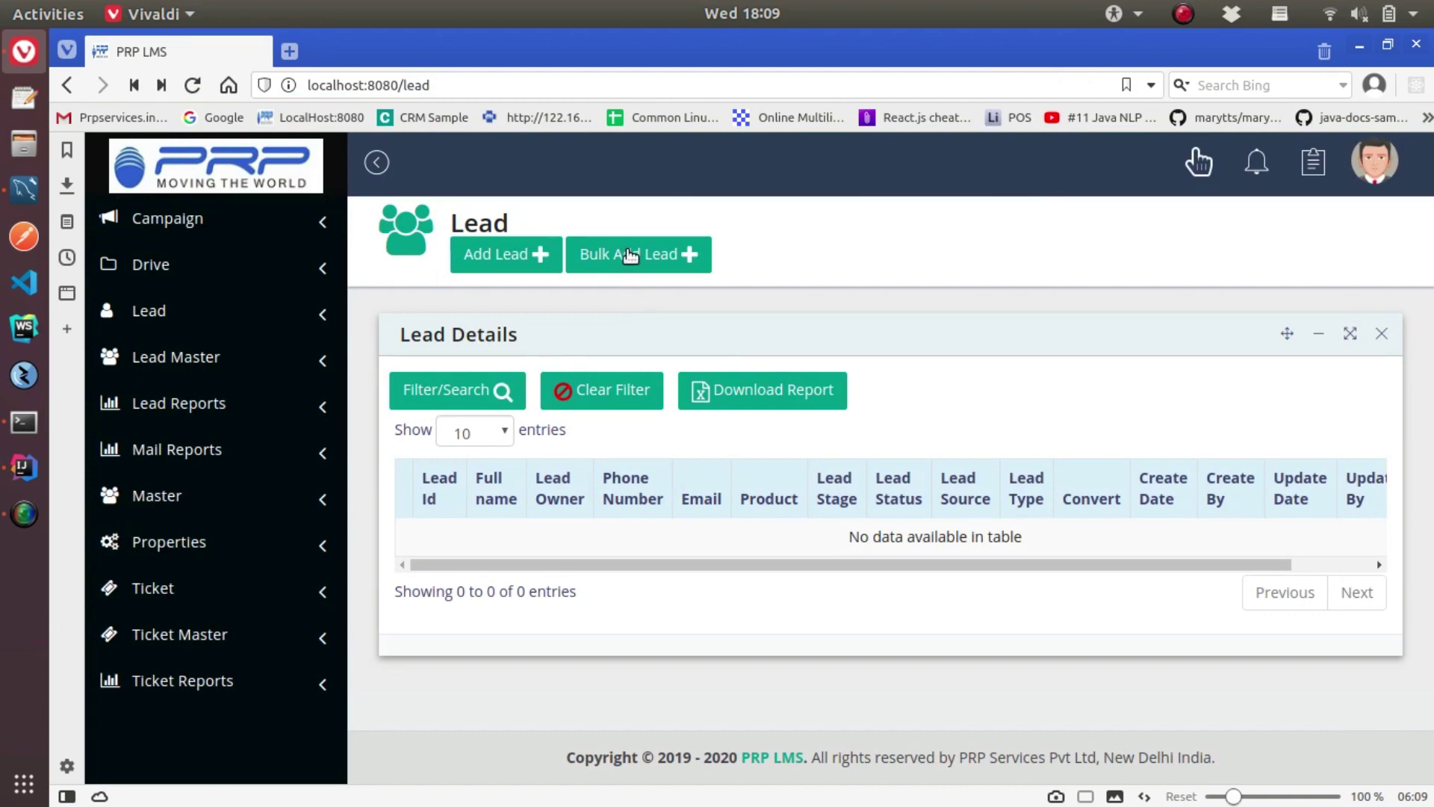
{"action": "left_click", "coordinate": [631, 257]}
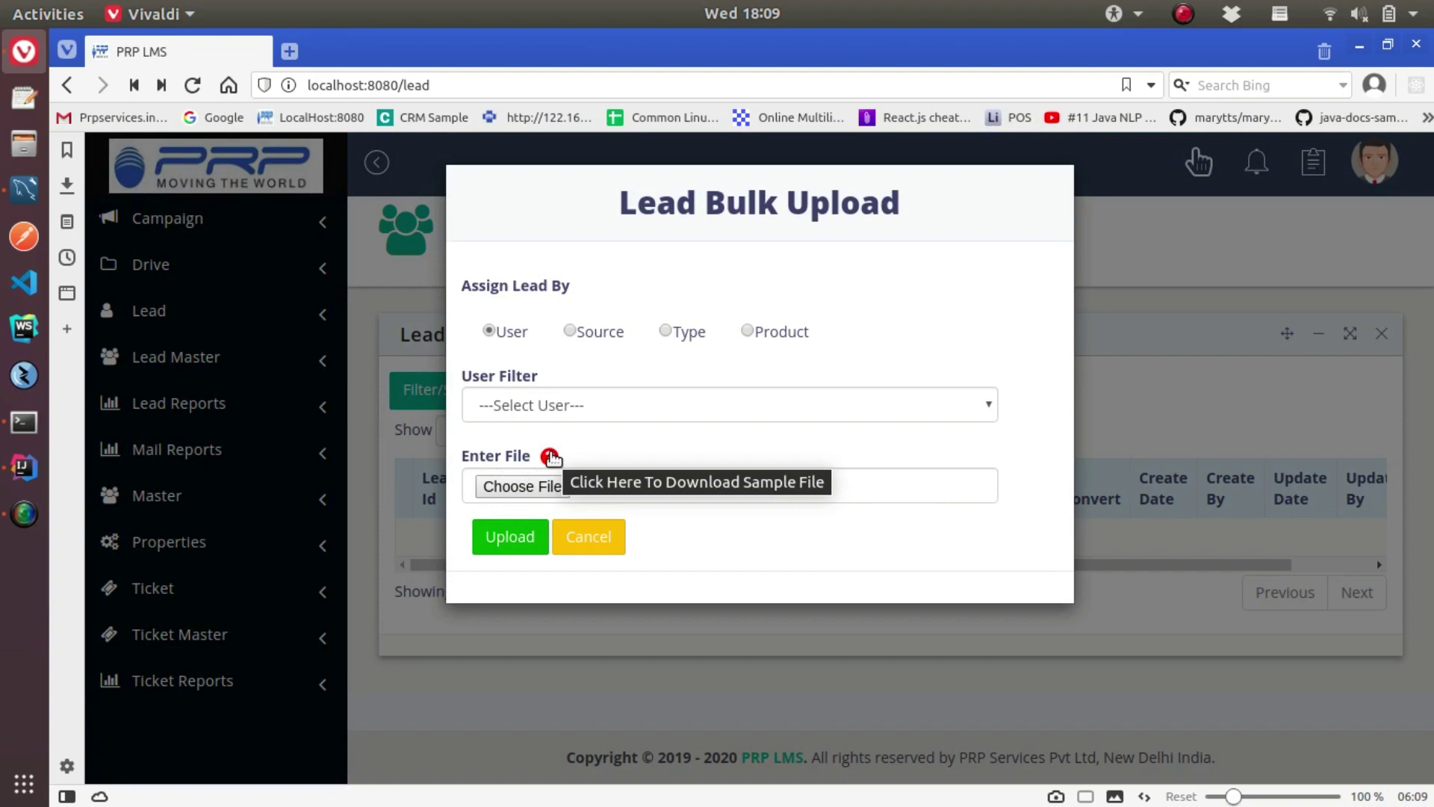
{"action": "left_click", "coordinate": [592, 537]}
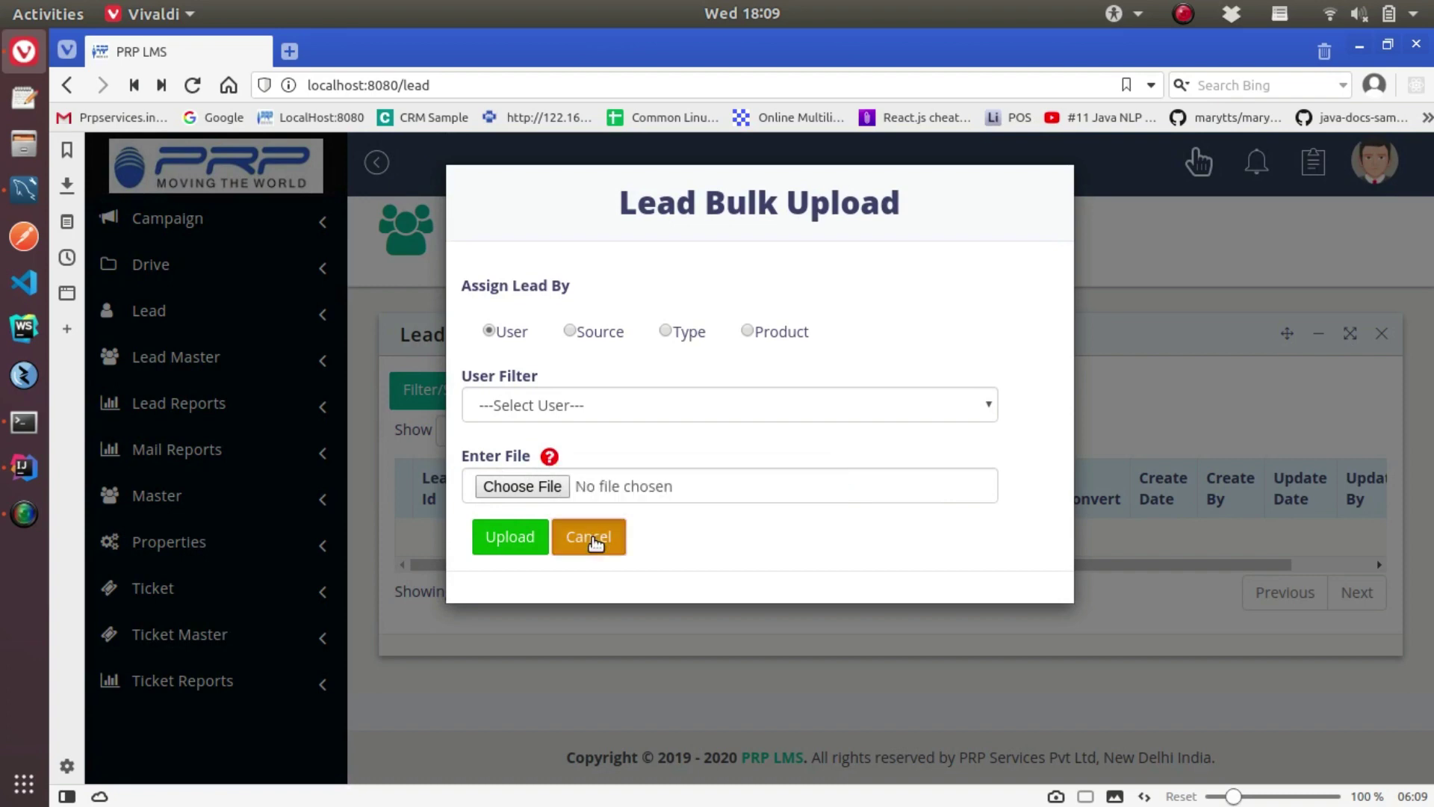
{"action": "mouse_move", "coordinate": [903, 561]}
{"action": "left_mouse_down"}
{"action": "mouse_move", "coordinate": [1078, 566]}
{"action": "mouse_move", "coordinate": [889, 576]}
{"action": "left_mouse_up"}
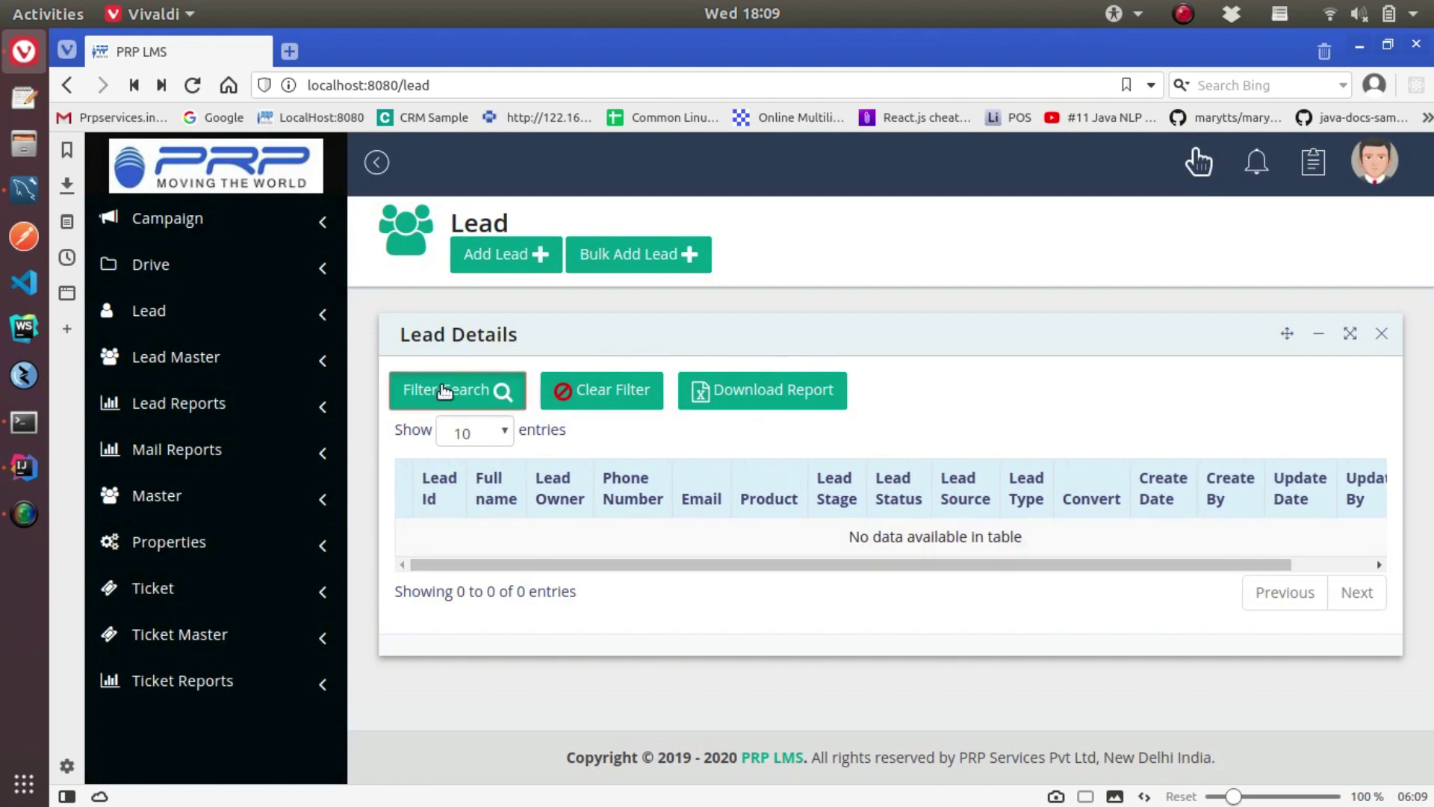
{"action": "left_click", "coordinate": [478, 389]}
{"action": "scroll", "coordinate": [641, 581], "scroll_direction": "down", "scroll_amount": 4}
{"action": "left_click", "coordinate": [598, 688]}
Open the Lead Type page and select the Individual lead type's name
{"action": "left_click", "coordinate": [236, 367]}
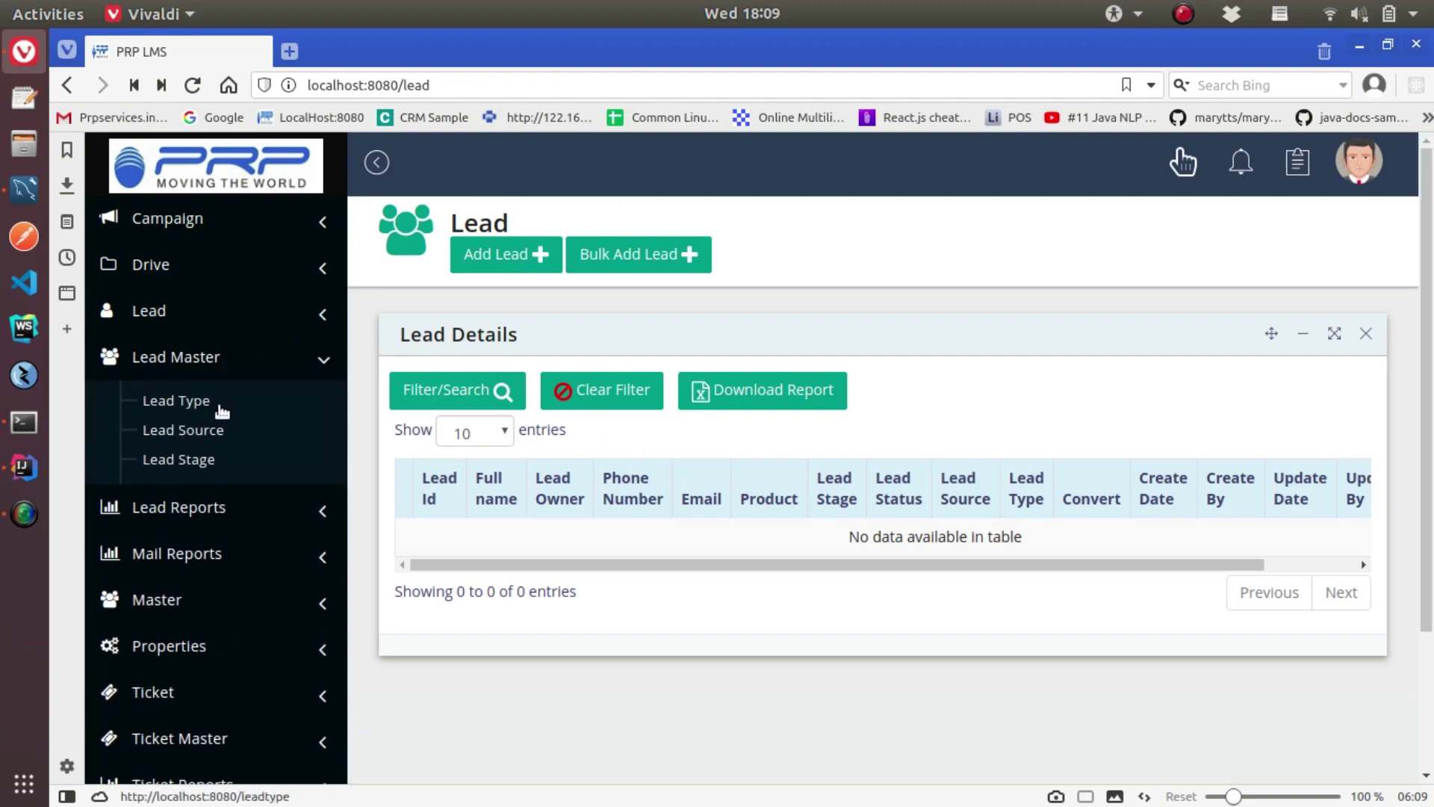
{"action": "left_click", "coordinate": [199, 402]}
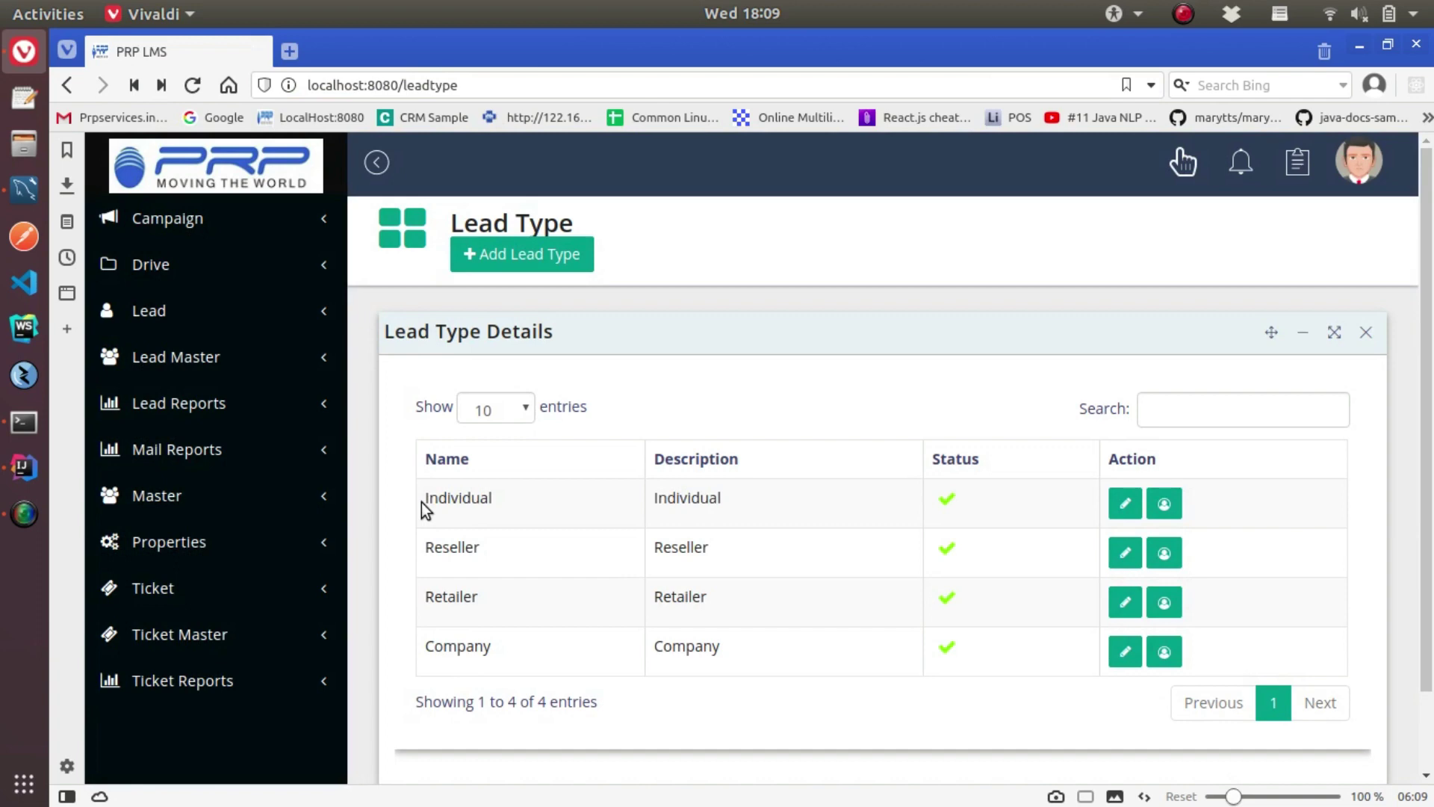
{"action": "left_click_drag", "start_coordinate": [422, 502], "coordinate": [487, 499]}
Assign a user as agent for the Individual lead type, then remove it again
{"action": "left_click", "coordinate": [1164, 505]}
{"action": "left_click", "coordinate": [786, 327]}
{"action": "left_click", "coordinate": [538, 356]}
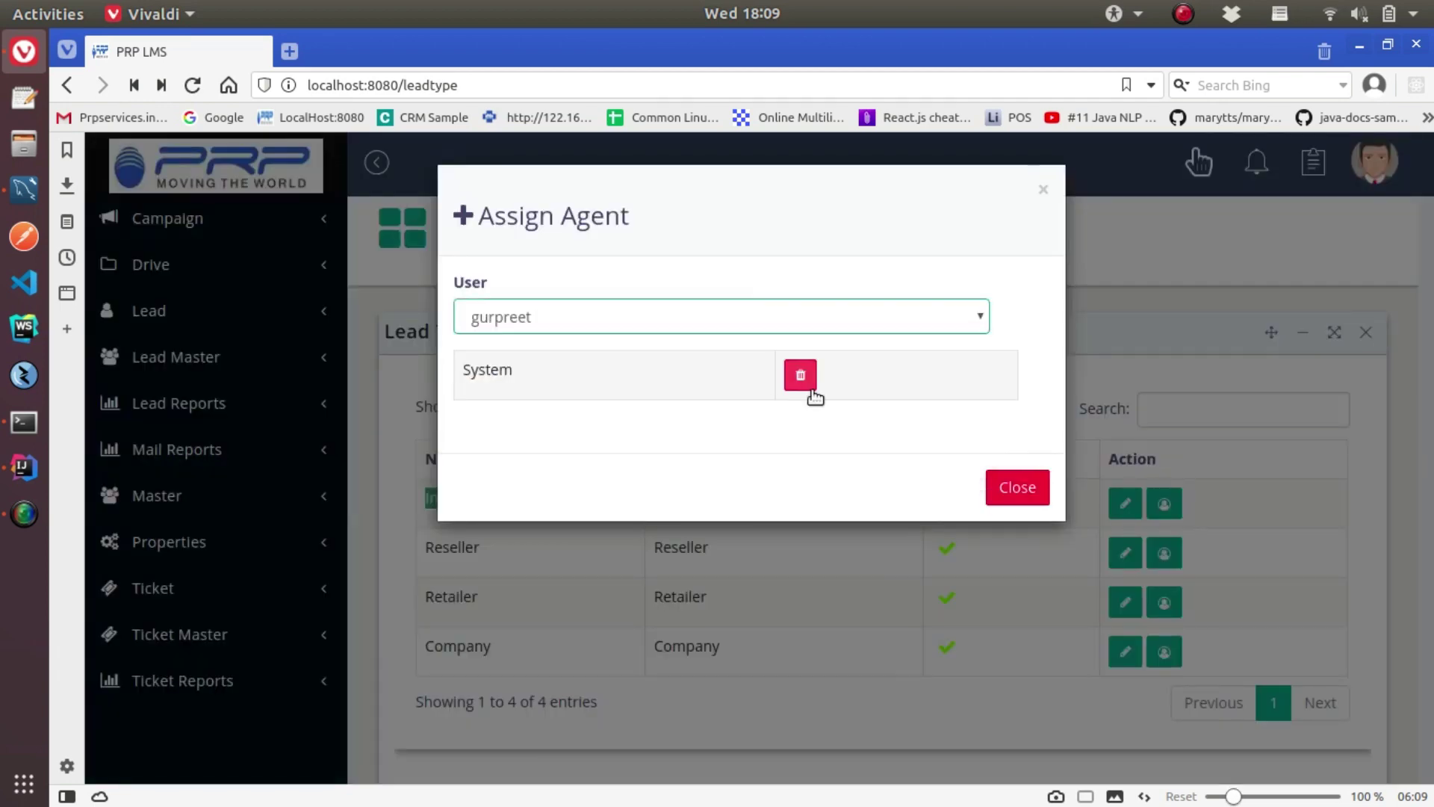
{"action": "left_click", "coordinate": [800, 423]}
{"action": "left_click", "coordinate": [954, 583]}
{"action": "left_click", "coordinate": [1016, 487]}
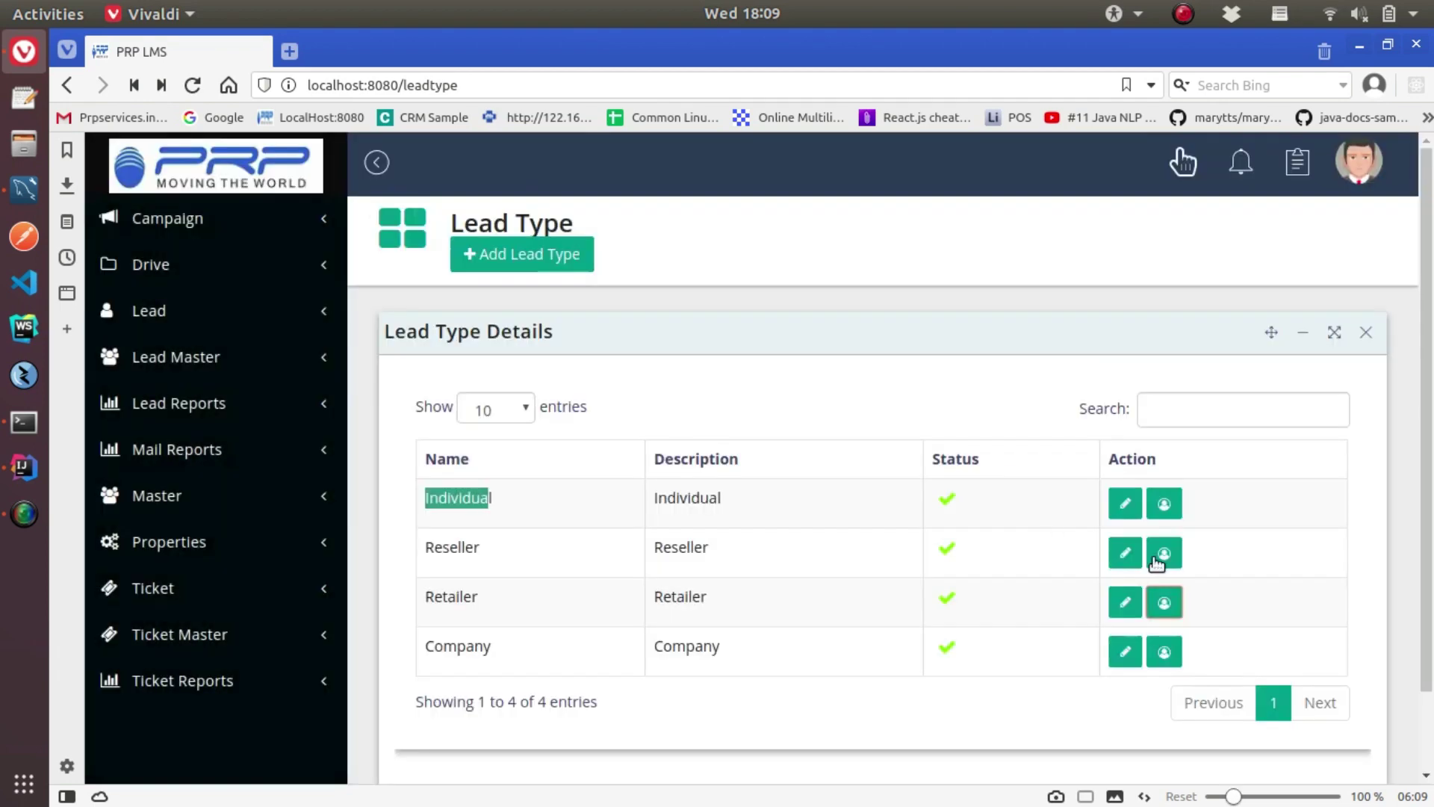
Check the Company lead type editor and the new lead type form unchanged, then go to Lead Source
{"action": "left_click", "coordinate": [1125, 652]}
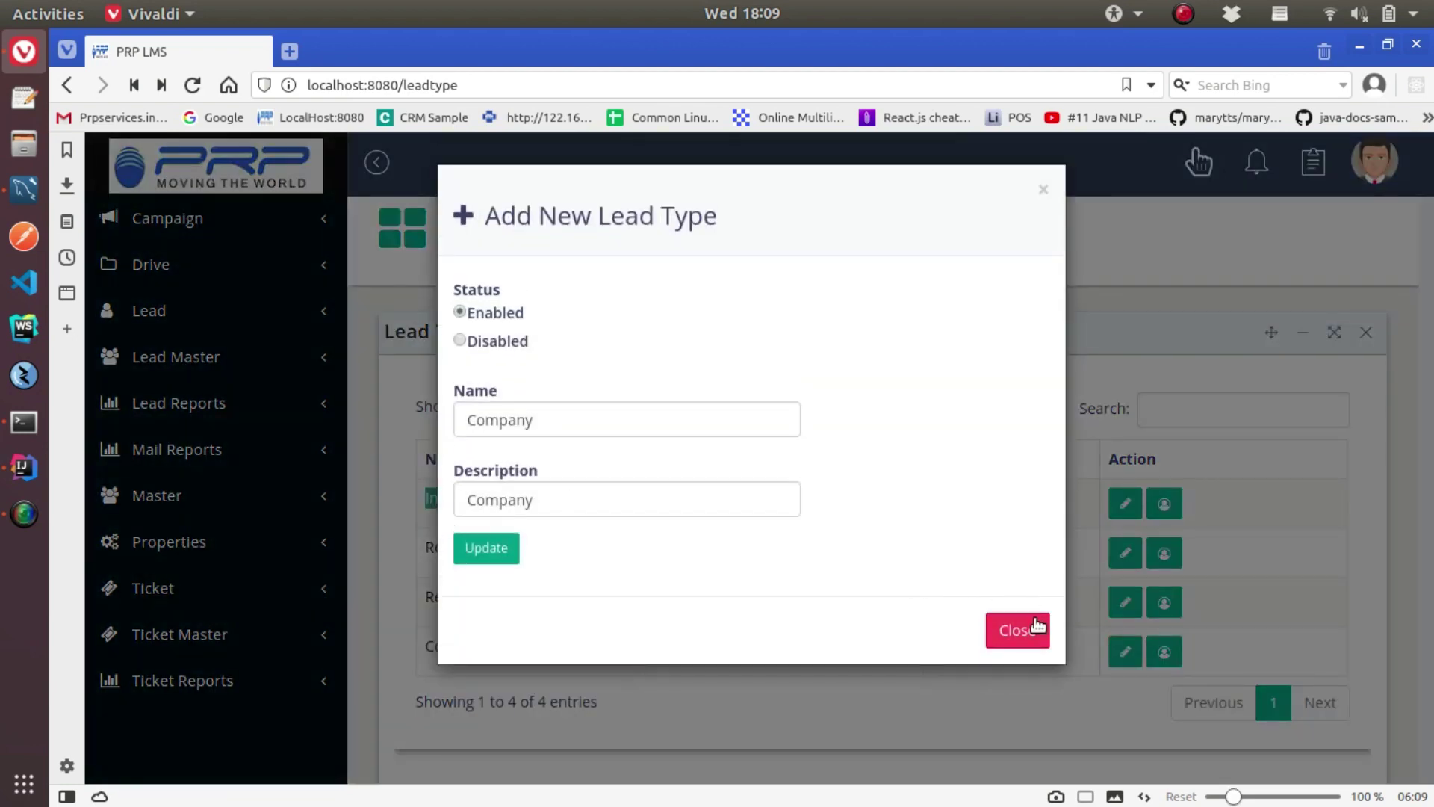
{"action": "left_click", "coordinate": [1027, 630]}
{"action": "left_click", "coordinate": [508, 251]}
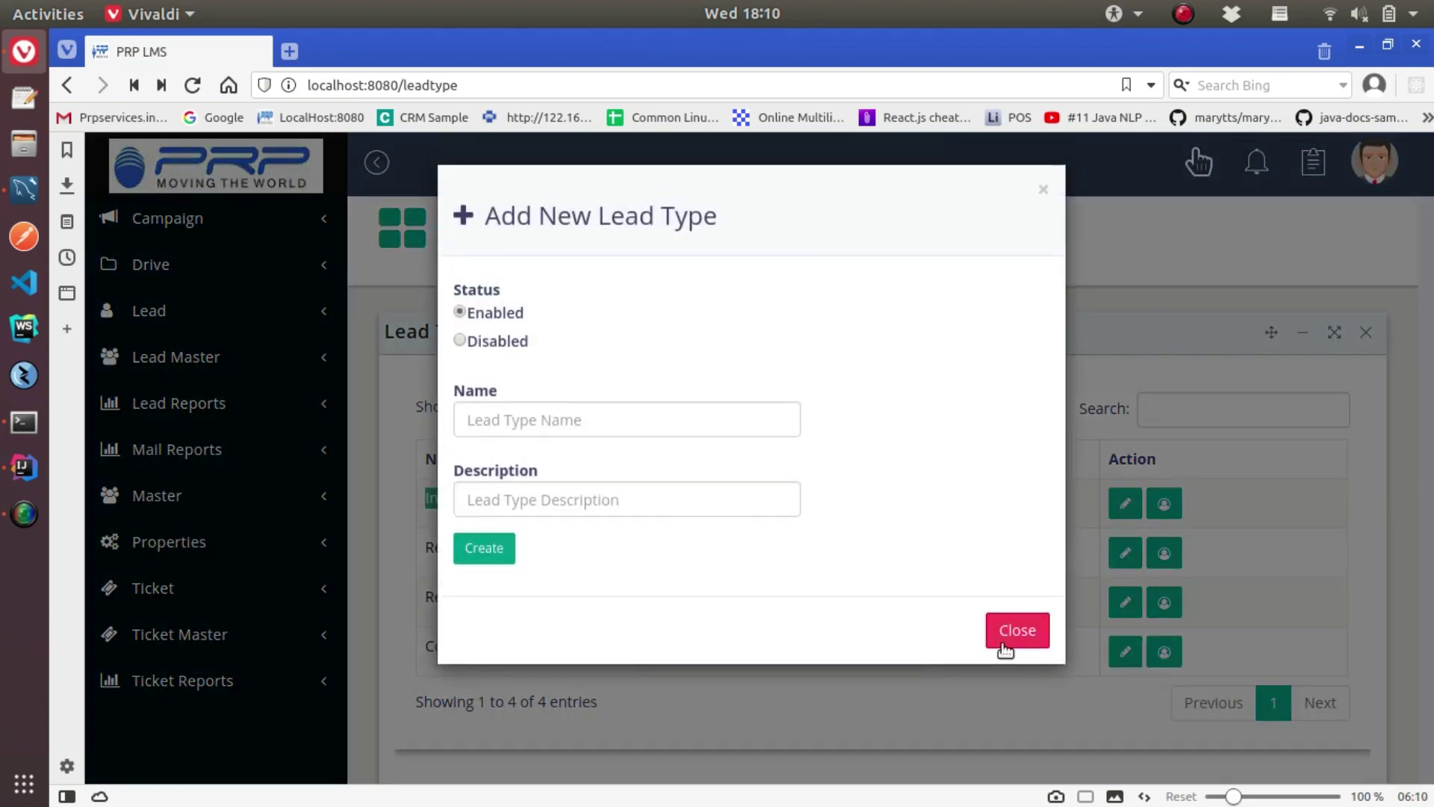
{"action": "left_click", "coordinate": [1004, 644]}
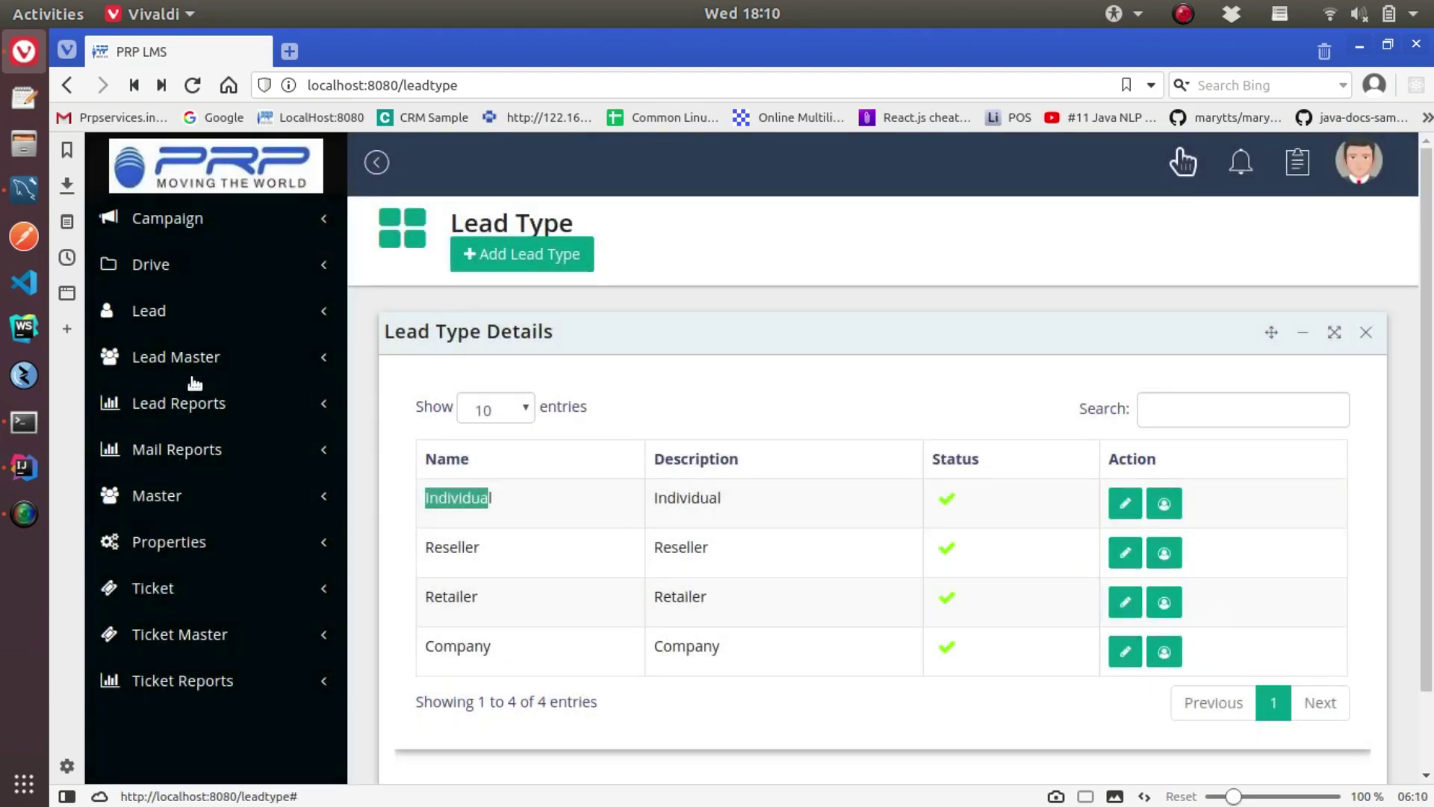
{"action": "left_click", "coordinate": [186, 355]}
{"action": "left_click", "coordinate": [184, 425]}
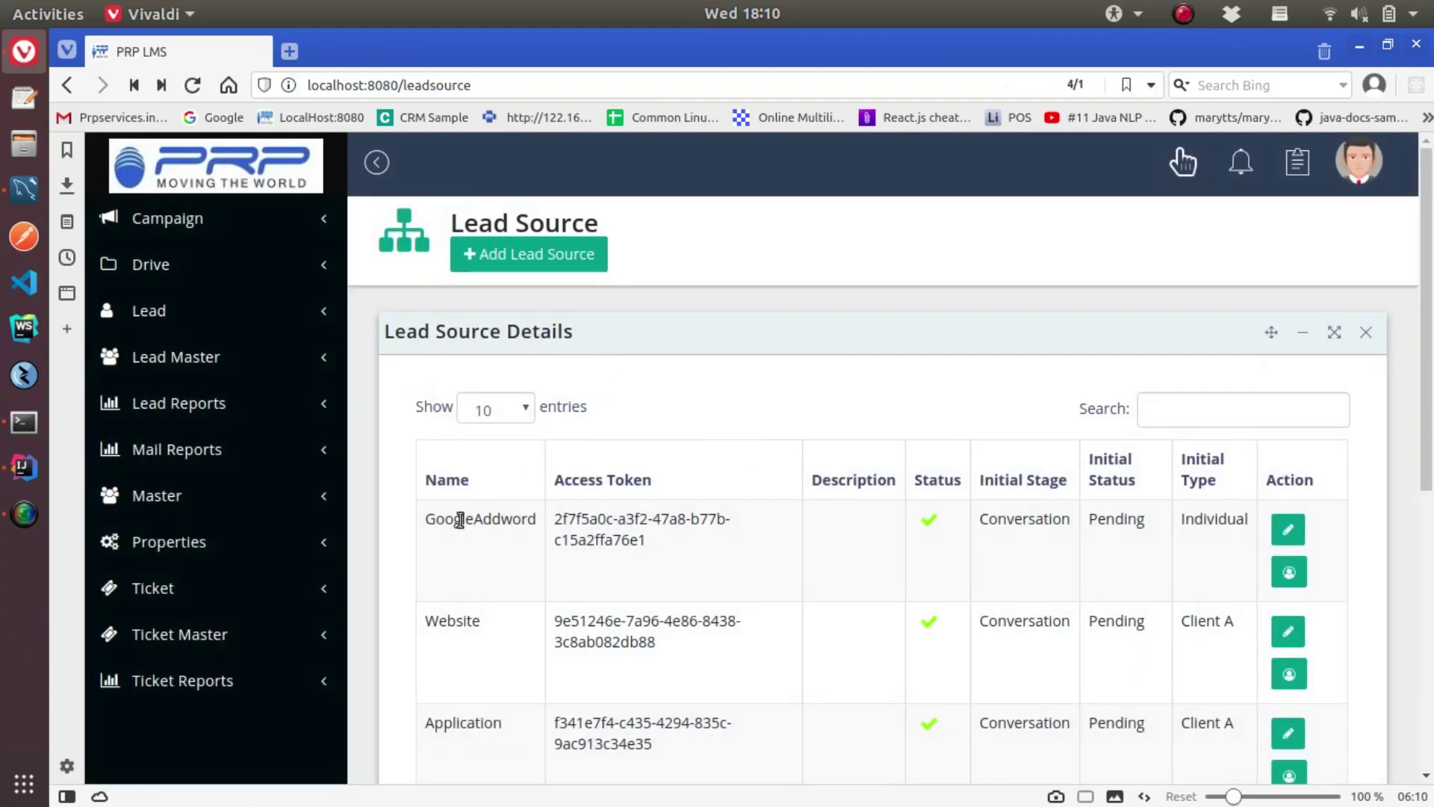
Review the GoogleAddword lead source editor and the new lead source form without changes
{"action": "left_click_drag", "start_coordinate": [460, 521], "coordinate": [491, 521]}
{"action": "scroll", "coordinate": [502, 478], "scroll_direction": "down", "scroll_amount": 6}
{"action": "scroll", "coordinate": [836, 519], "scroll_direction": "up", "scroll_amount": 2}
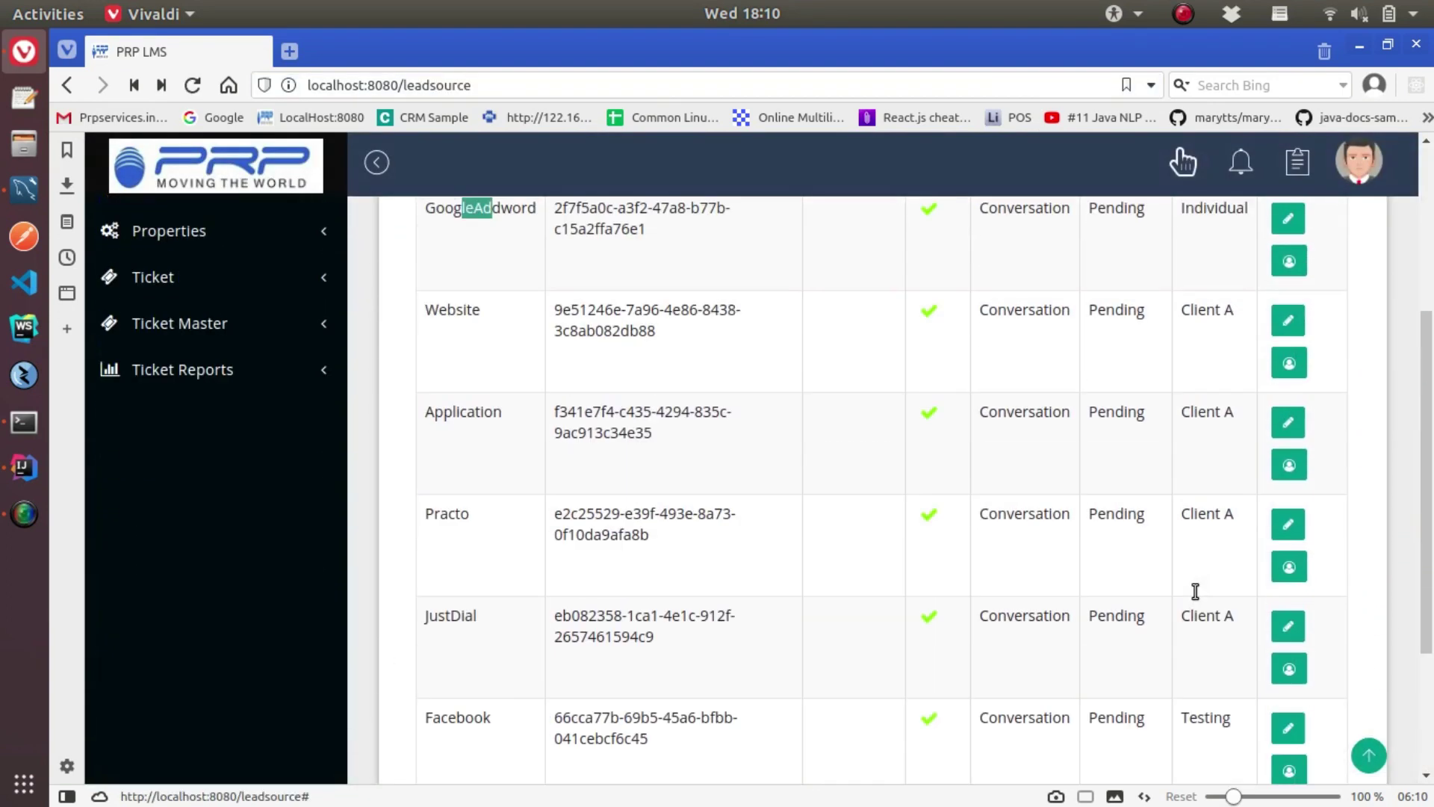
{"action": "scroll", "coordinate": [1195, 591], "scroll_direction": "up", "scroll_amount": 4}
{"action": "left_click", "coordinate": [1288, 529]}
{"action": "scroll", "coordinate": [745, 589], "scroll_direction": "down", "scroll_amount": 5}
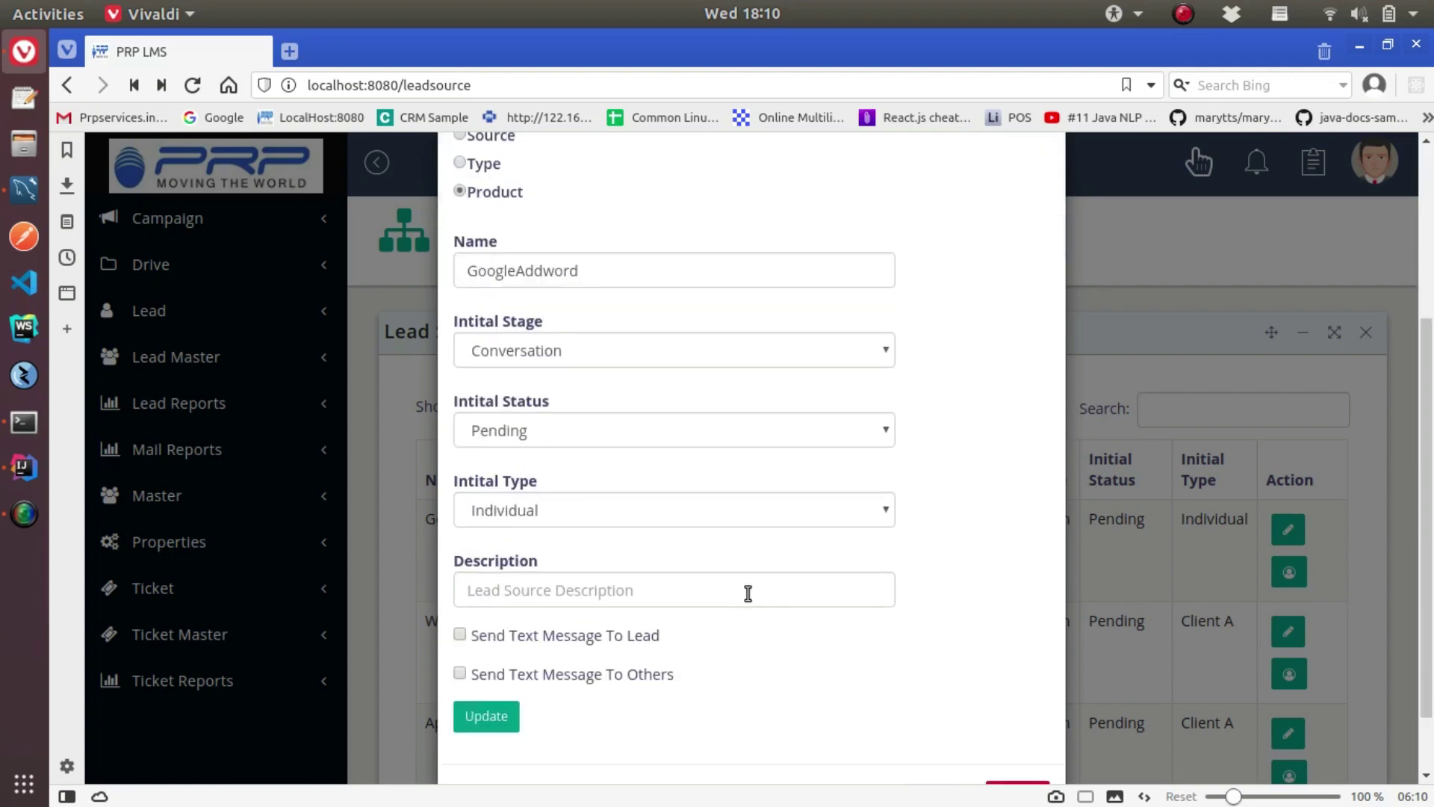
{"action": "left_click", "coordinate": [1017, 714]}
{"action": "left_click", "coordinate": [499, 258]}
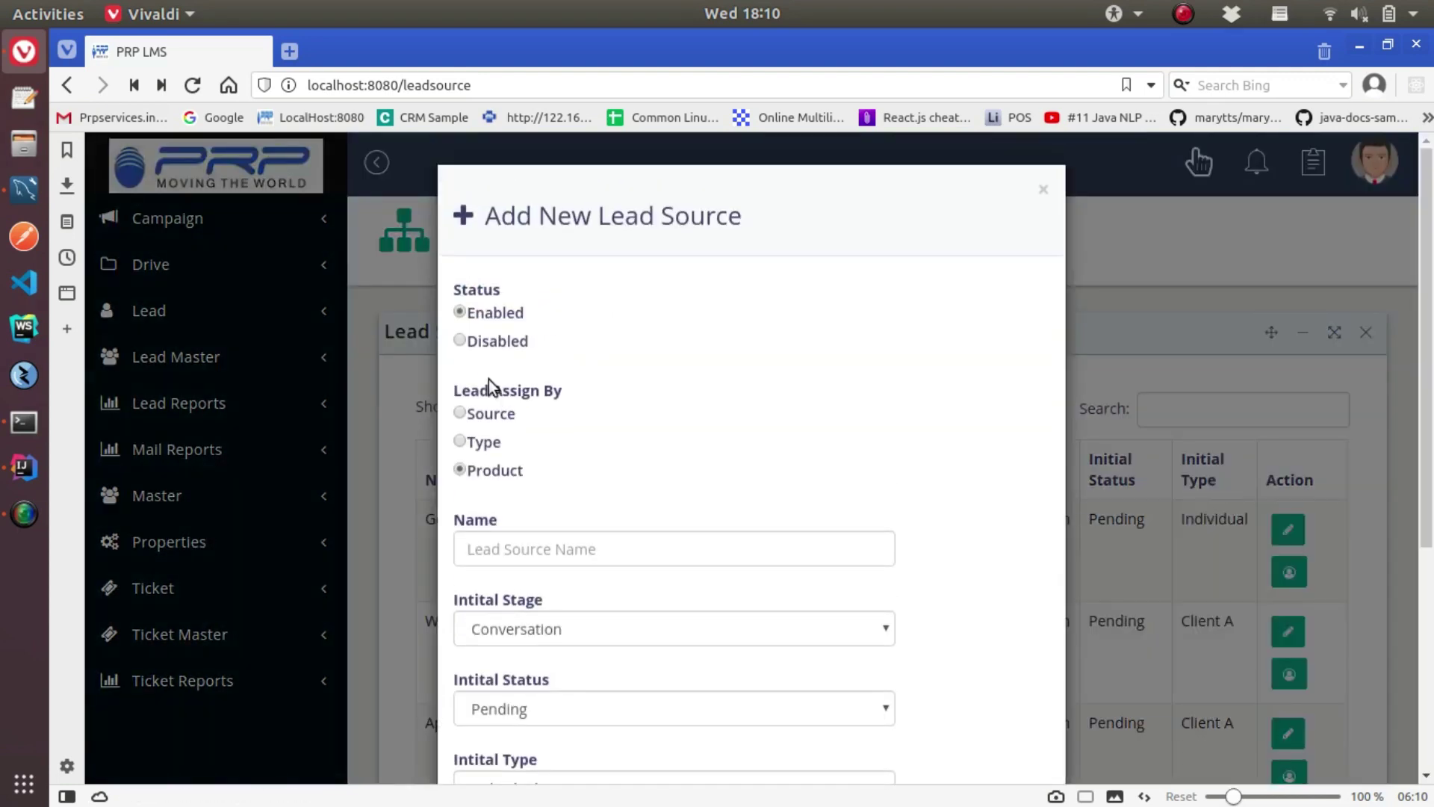
{"action": "scroll", "coordinate": [523, 449], "scroll_direction": "down", "scroll_amount": 5}
{"action": "left_click", "coordinate": [1020, 717]}
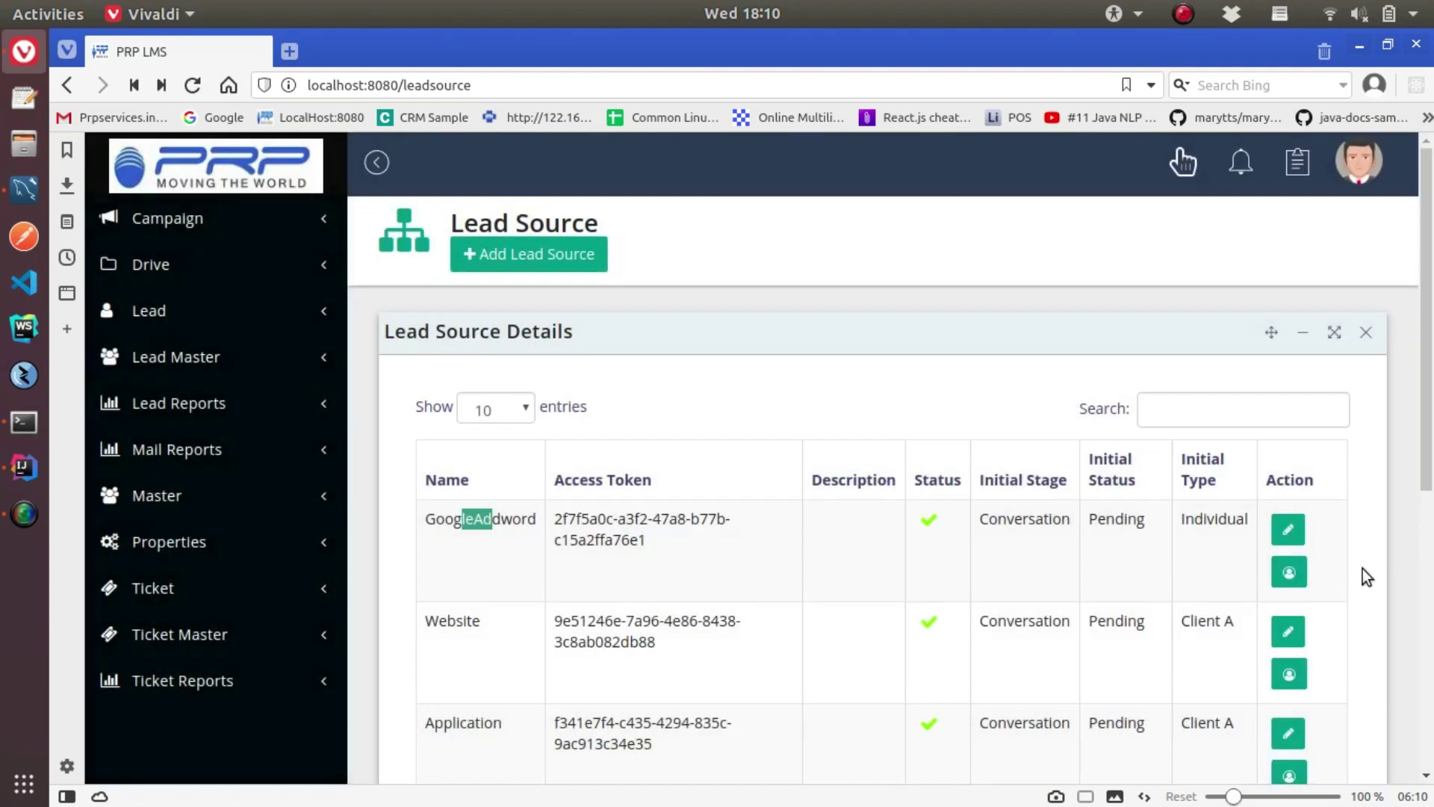
Check GoogleAddword's agents, then assign the System user as agent for the Website source
{"action": "left_click", "coordinate": [1288, 572]}
{"action": "left_click", "coordinate": [809, 319]}
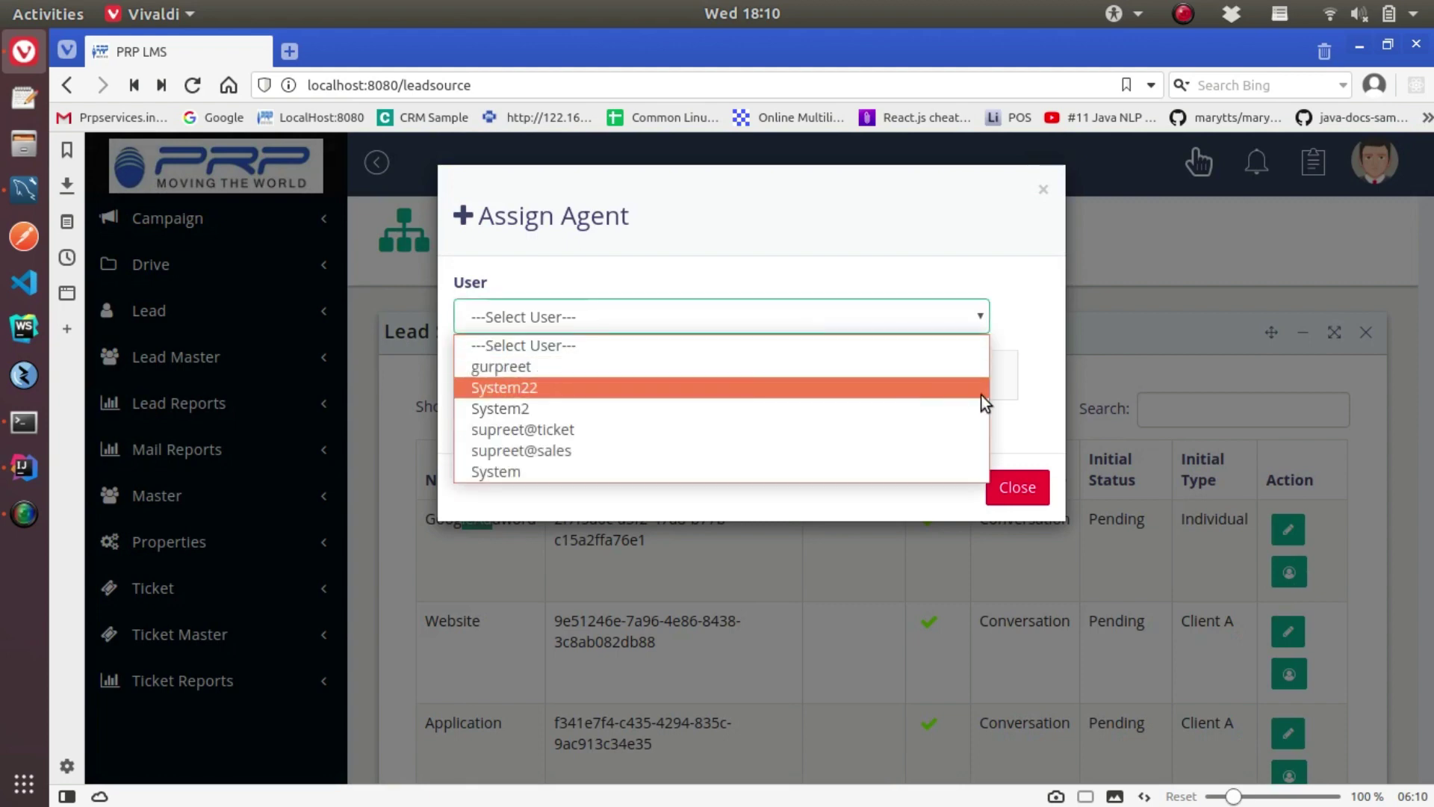
{"action": "left_click", "coordinate": [977, 480]}
{"action": "left_click", "coordinate": [1001, 487]}
{"action": "left_click", "coordinate": [1292, 676]}
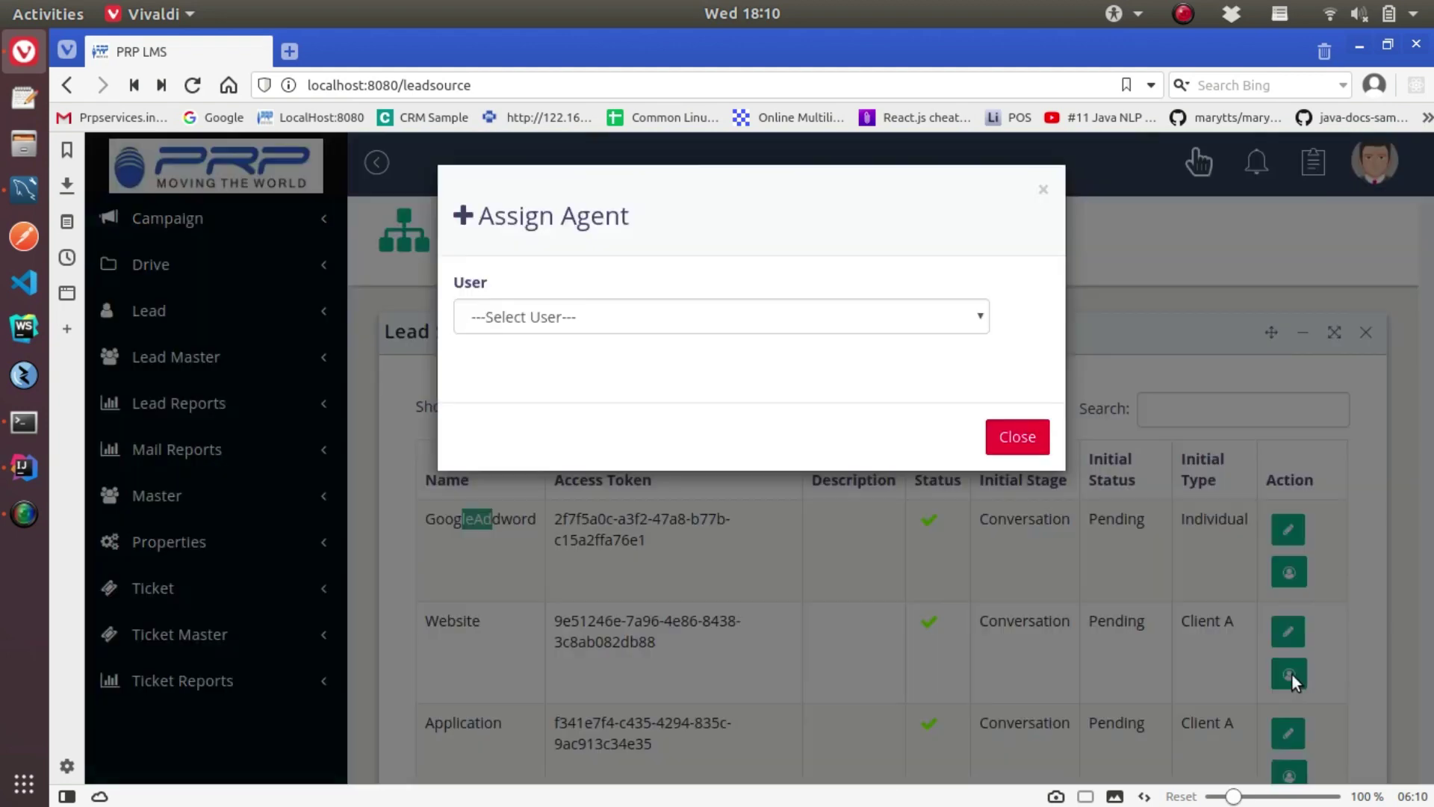
{"action": "left_click", "coordinate": [493, 316]}
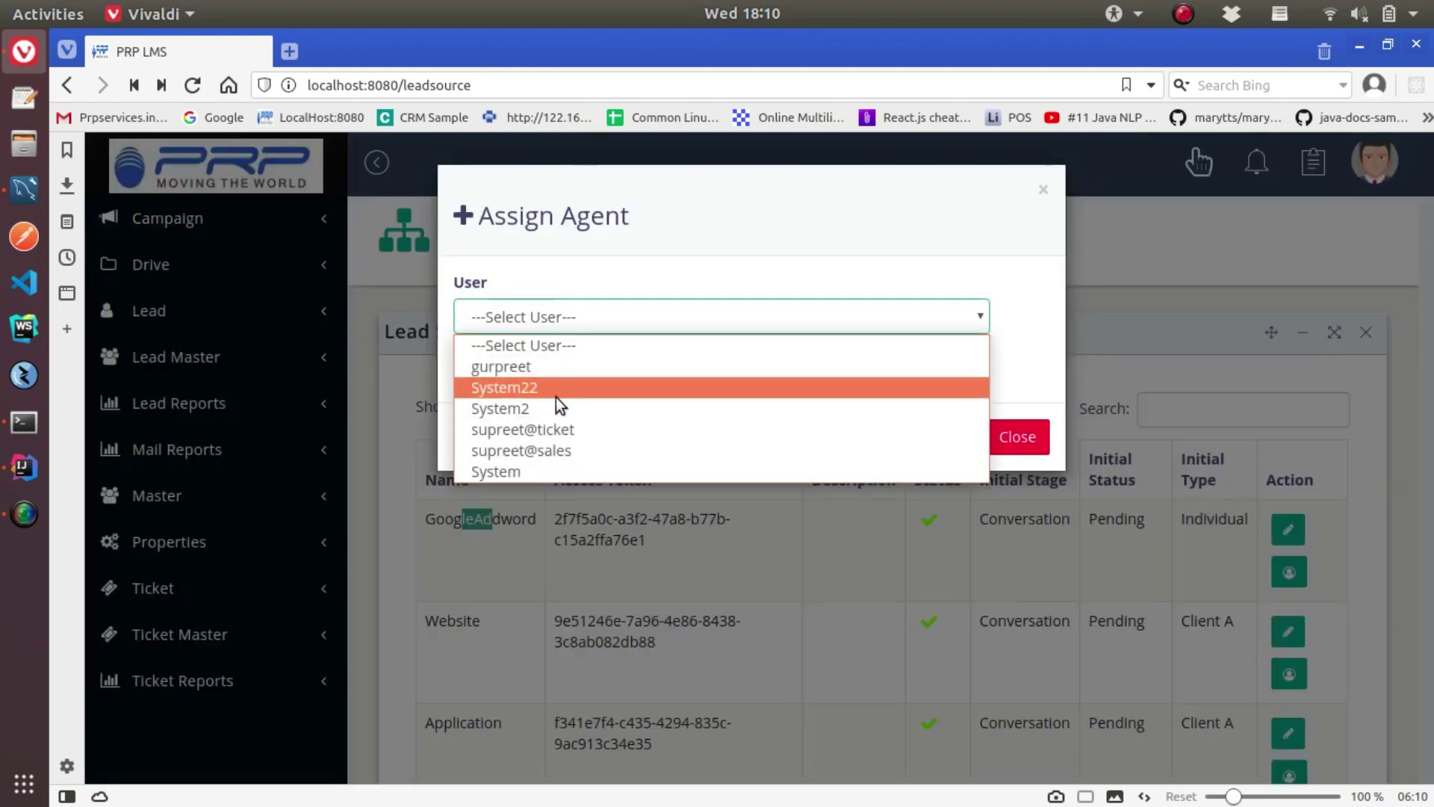
{"action": "left_click", "coordinate": [527, 470]}
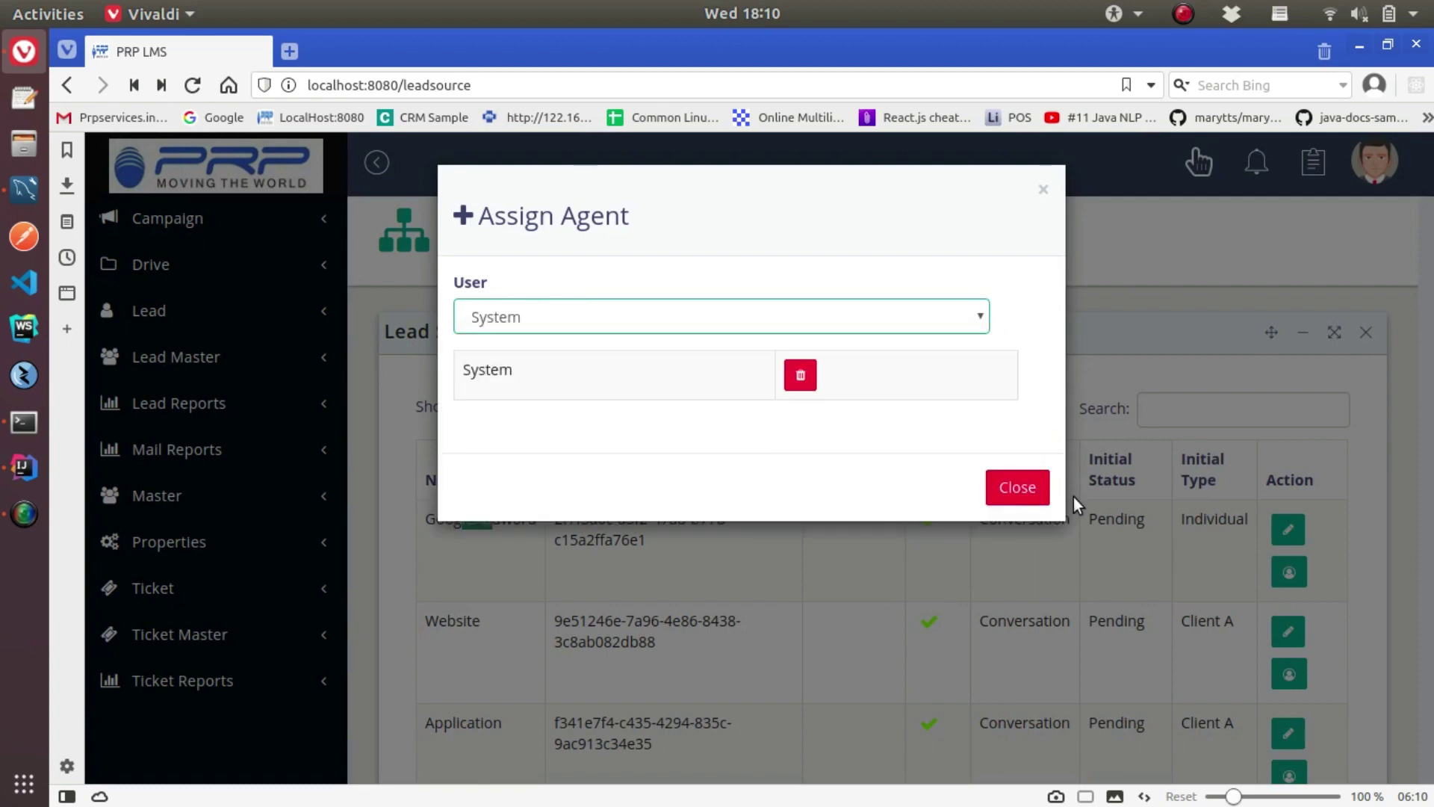
{"action": "left_click", "coordinate": [1018, 488]}
{"action": "scroll", "coordinate": [1047, 598], "scroll_direction": "down", "scroll_amount": 3}
{"action": "scroll", "coordinate": [423, 348], "scroll_direction": "up", "scroll_amount": 3}
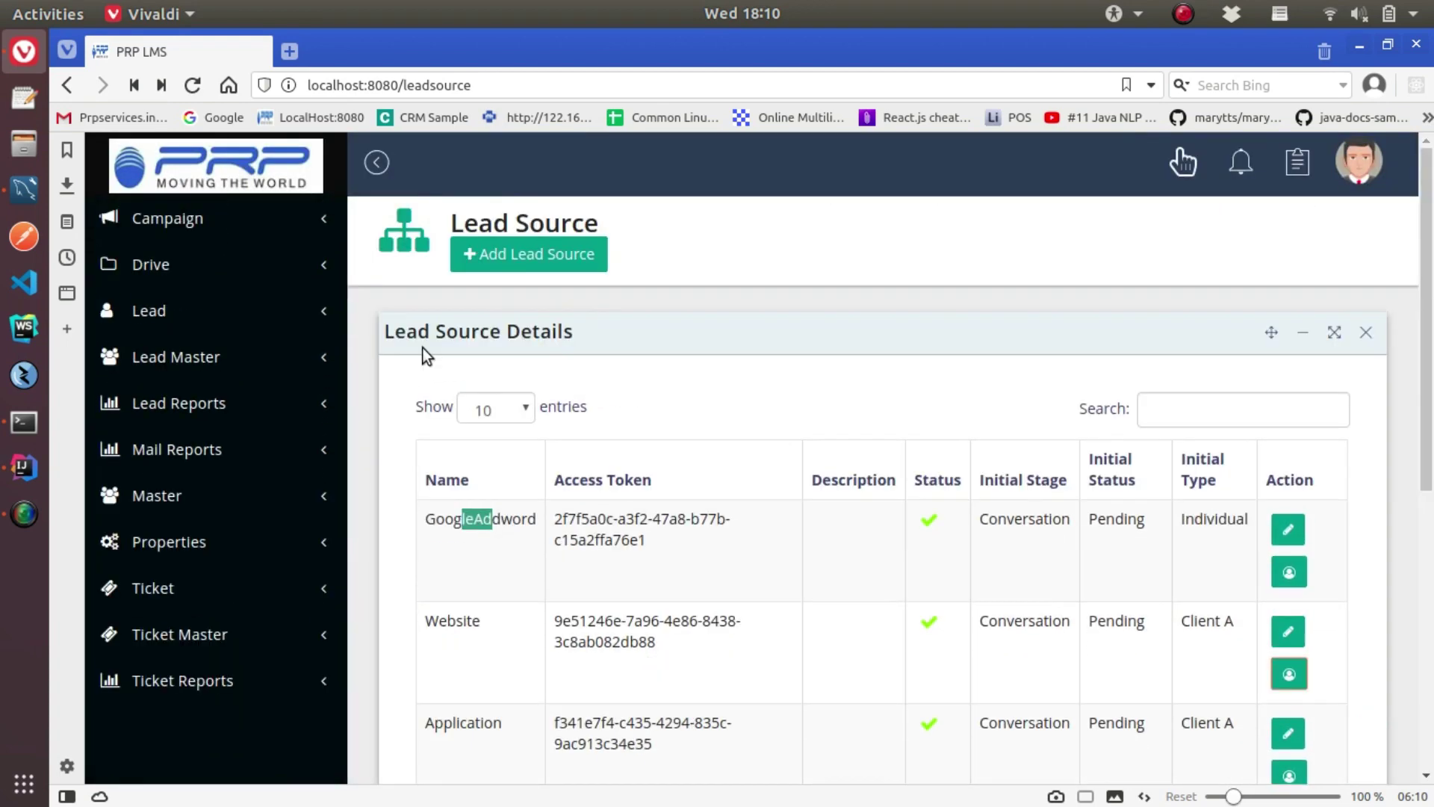
{"action": "left_click", "coordinate": [176, 360]}
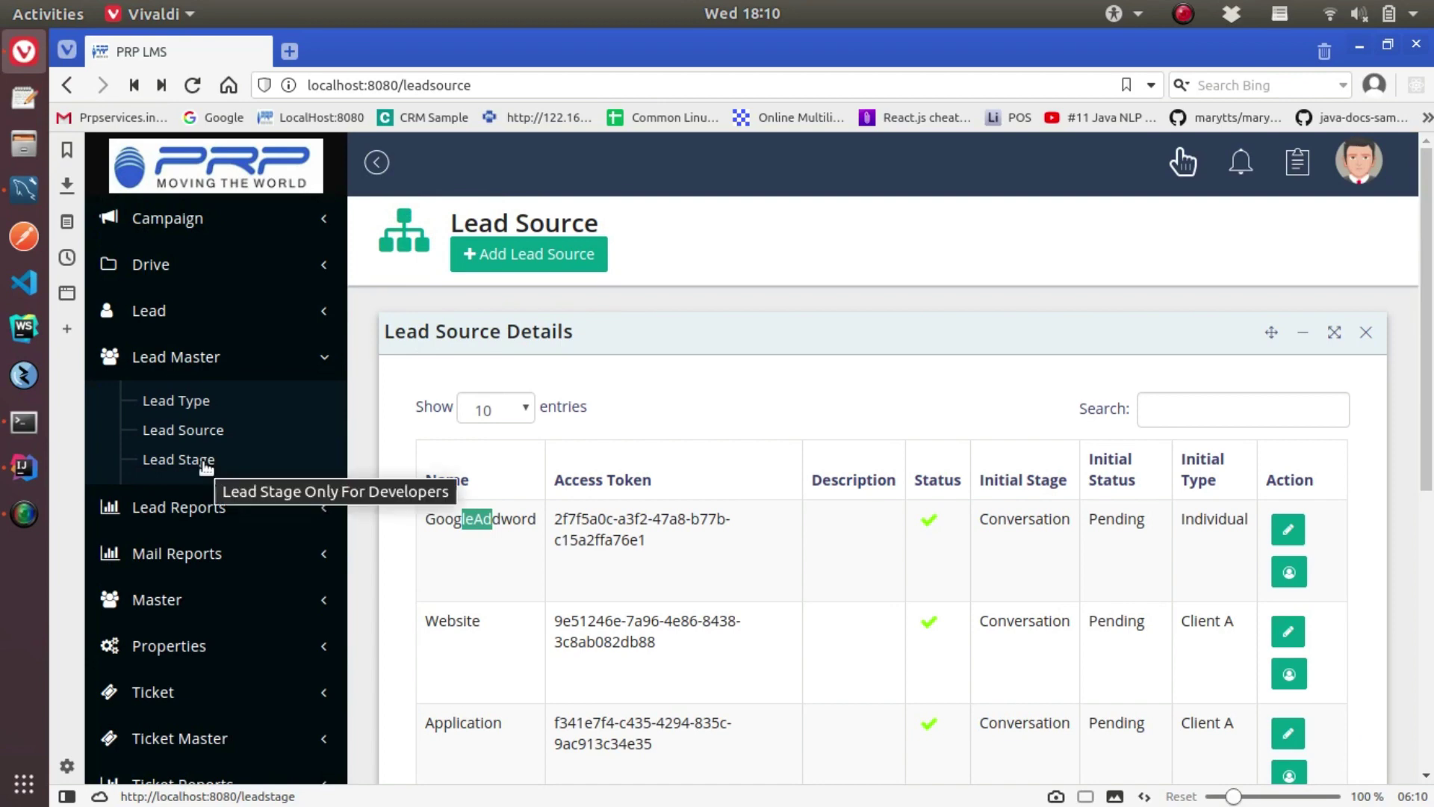
On Lead Stage, inspect the Conversation stage's settings unchanged, then expand the Master pages
{"action": "left_click", "coordinate": [205, 462]}
{"action": "scroll", "coordinate": [539, 495], "scroll_direction": "down", "scroll_amount": 5}
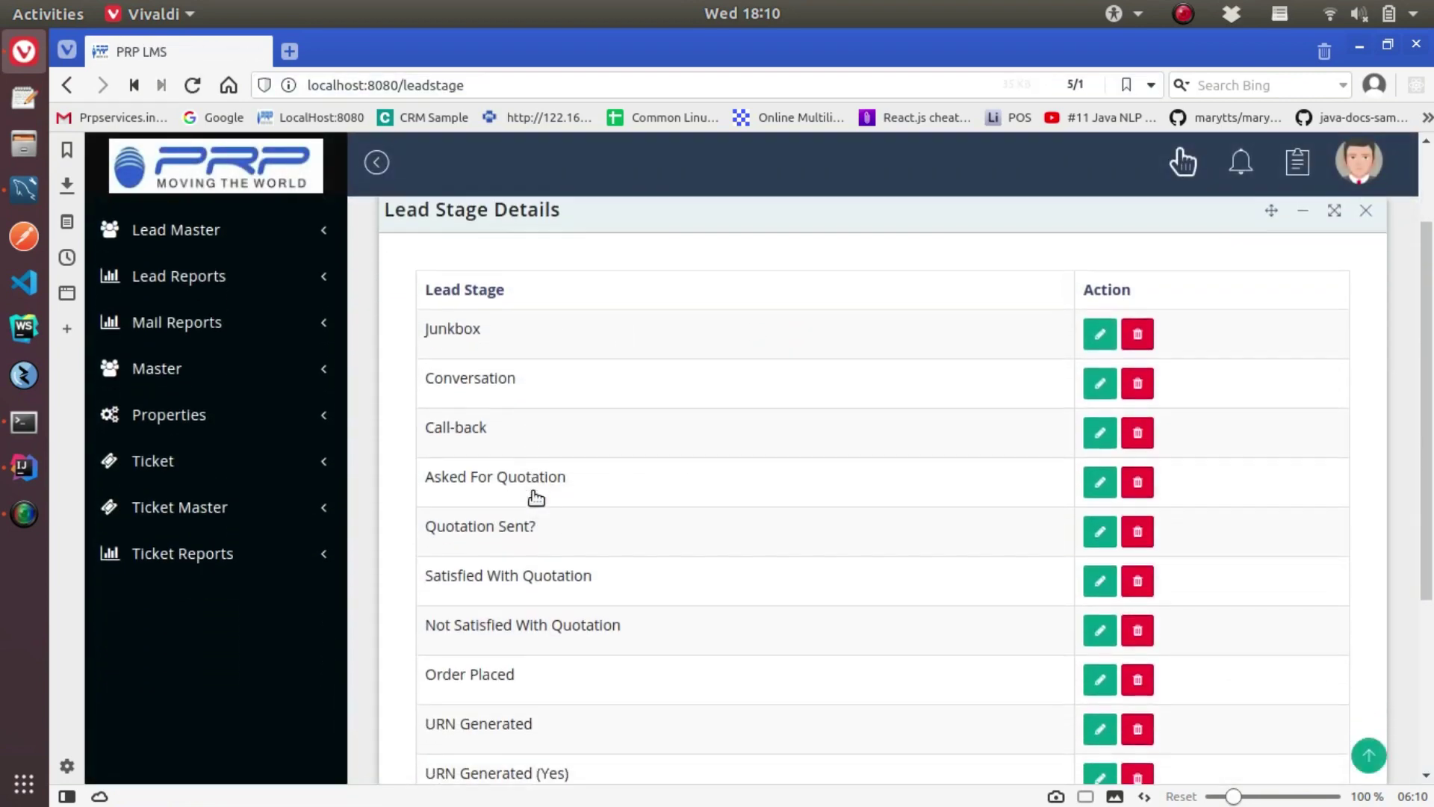
{"action": "scroll", "coordinate": [672, 568], "scroll_direction": "up", "scroll_amount": 3}
{"action": "scroll", "coordinate": [745, 574], "scroll_direction": "up", "scroll_amount": 3}
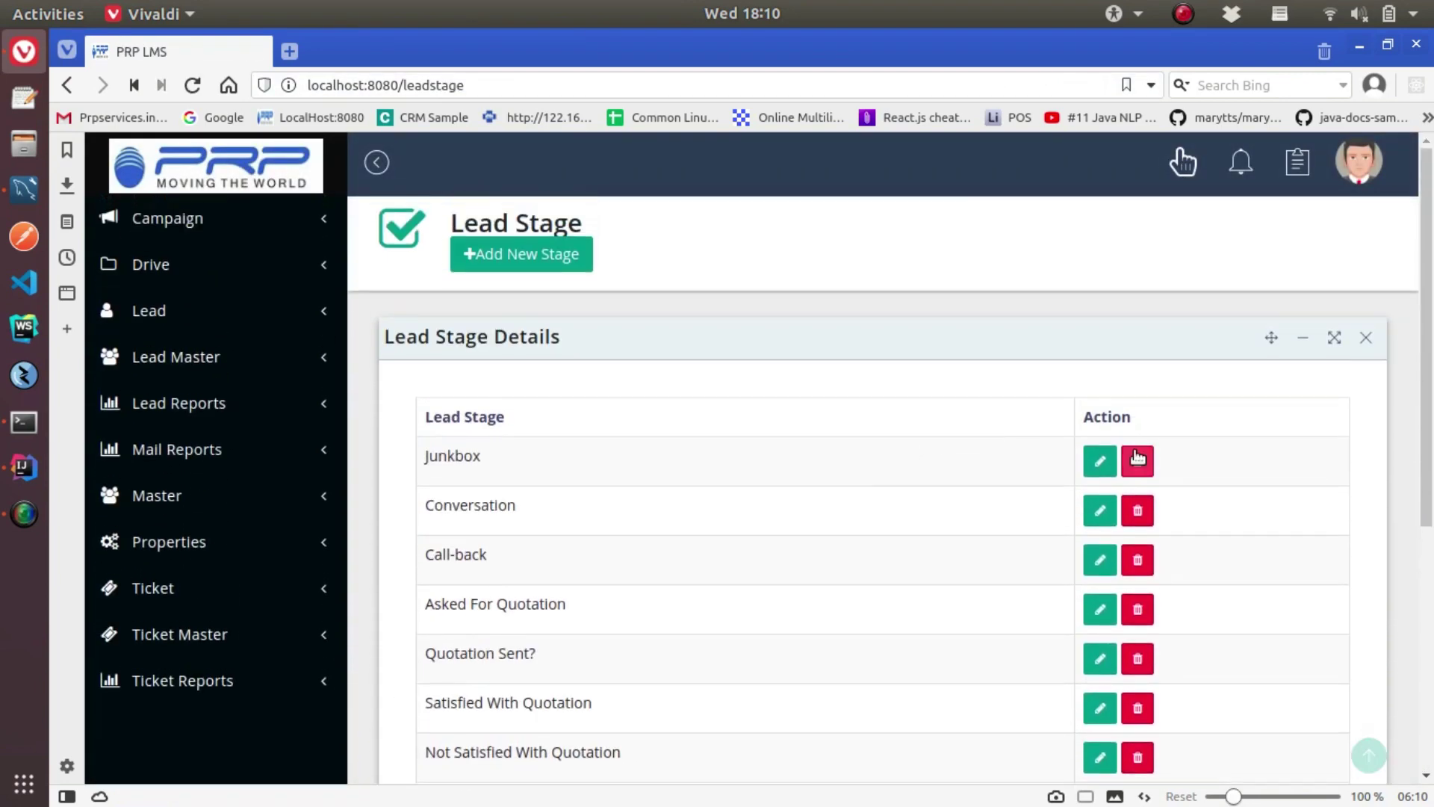
{"action": "left_click", "coordinate": [1095, 514]}
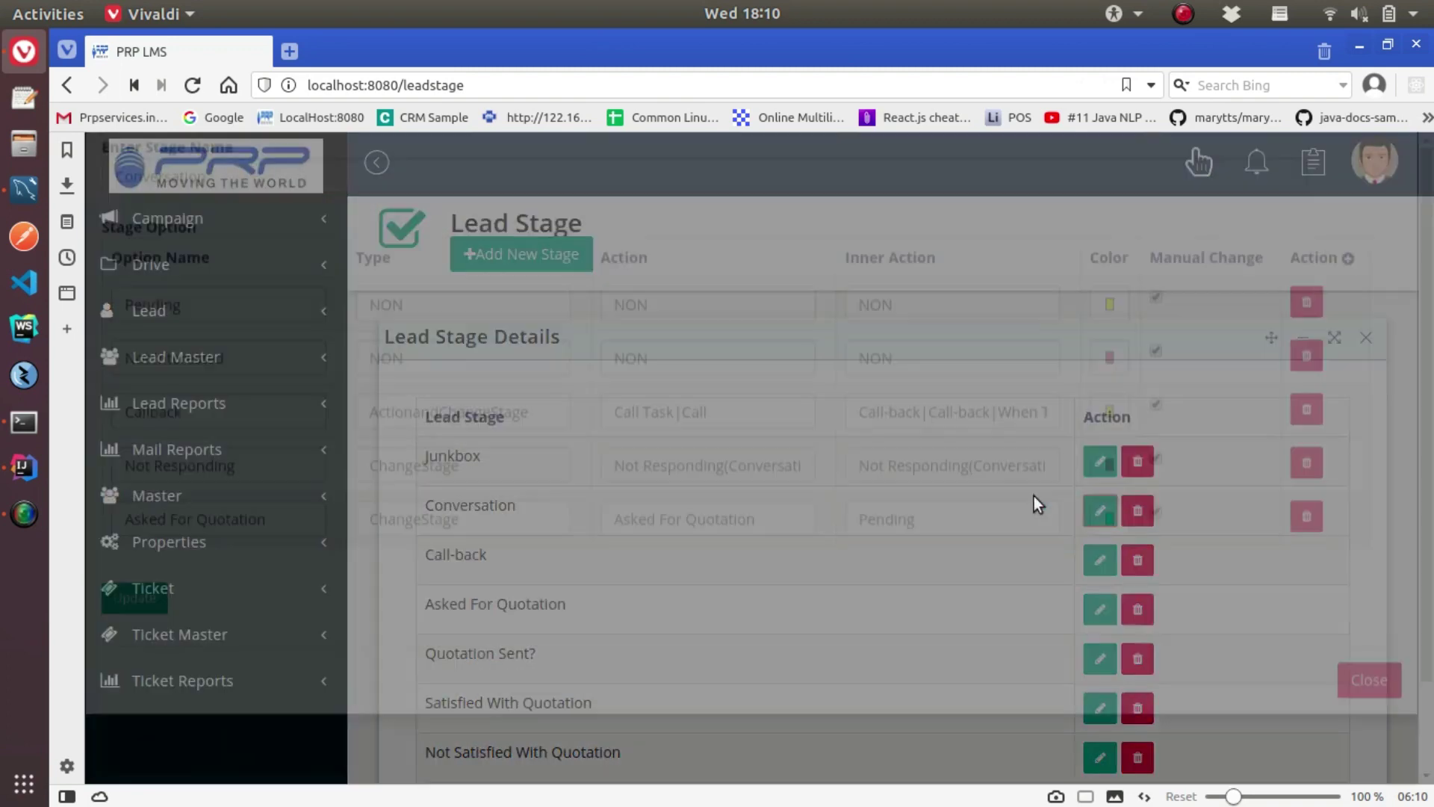
{"action": "scroll", "coordinate": [429, 512], "scroll_direction": "down", "scroll_amount": 2}
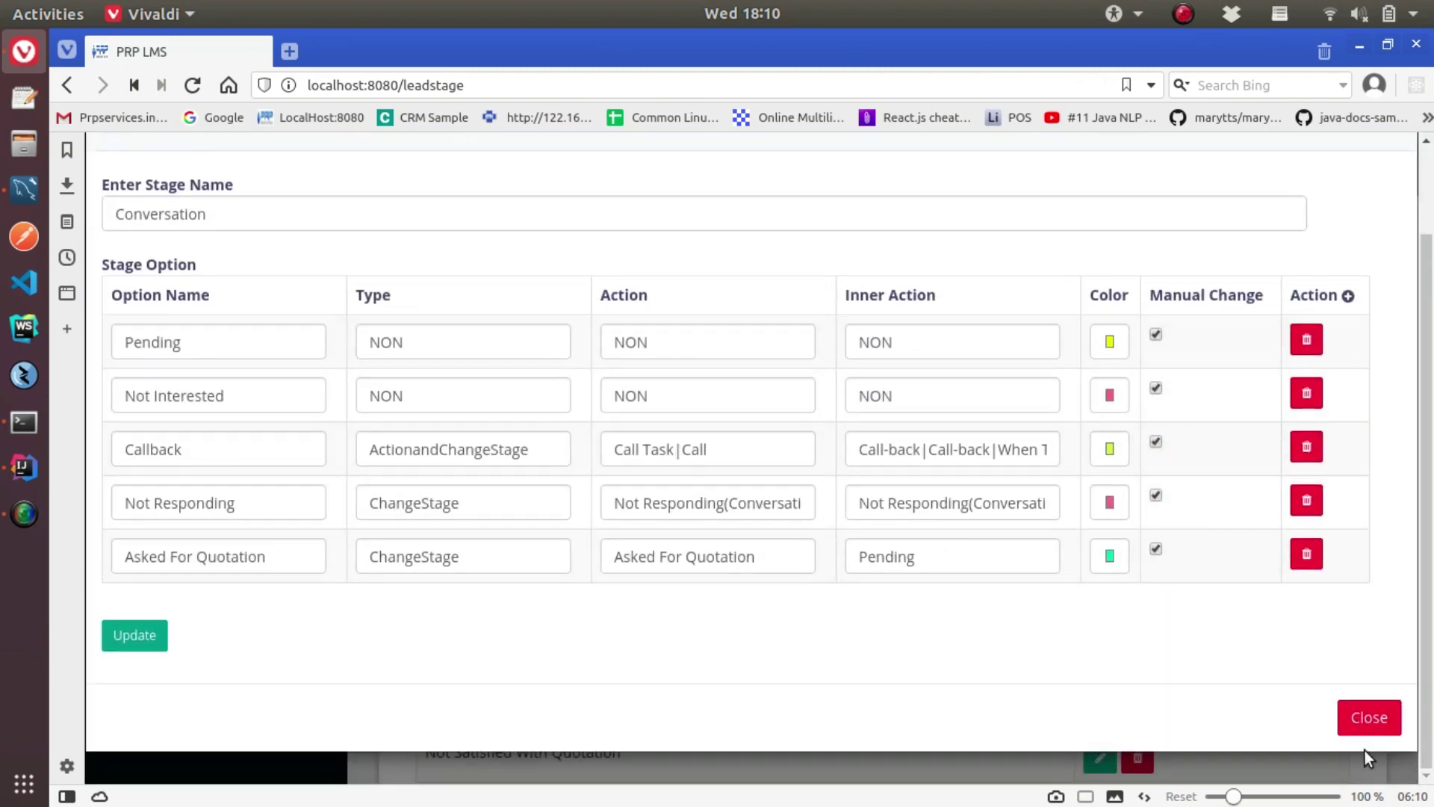
{"action": "left_click", "coordinate": [1368, 719]}
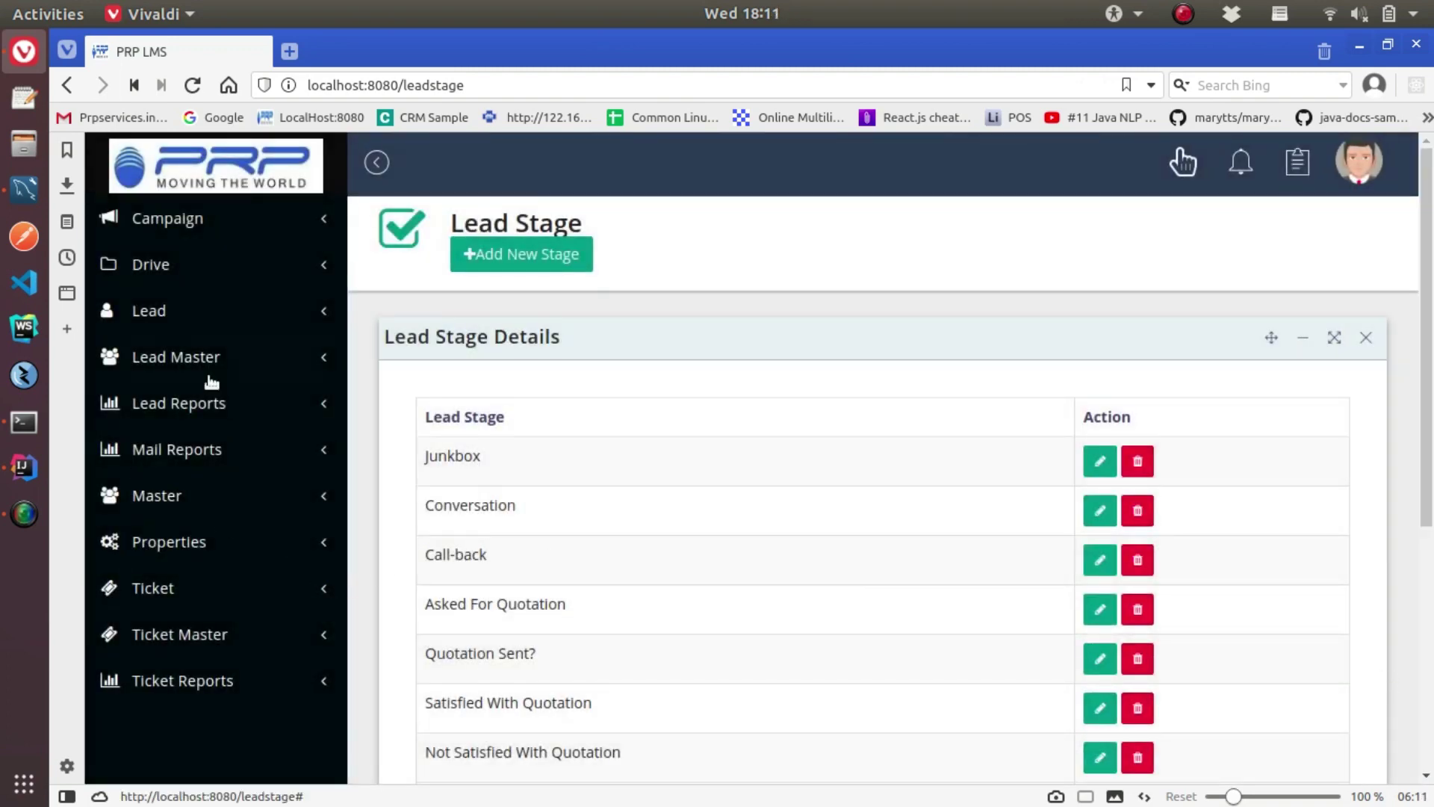
{"action": "left_click", "coordinate": [153, 499]}
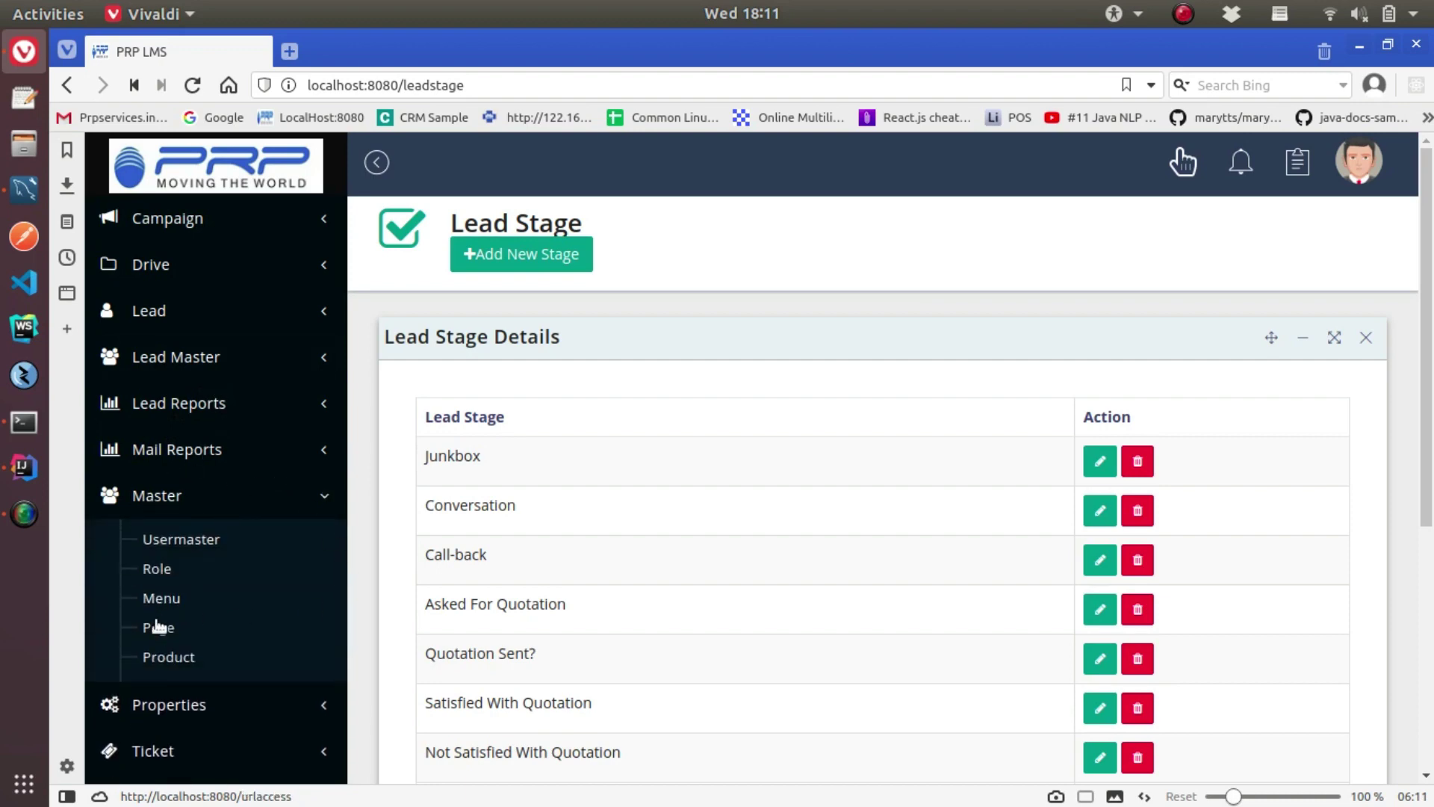
On Product, preview the new-product form, DSLR Battery Charger's details and its assigned agents
{"action": "left_click", "coordinate": [177, 662]}
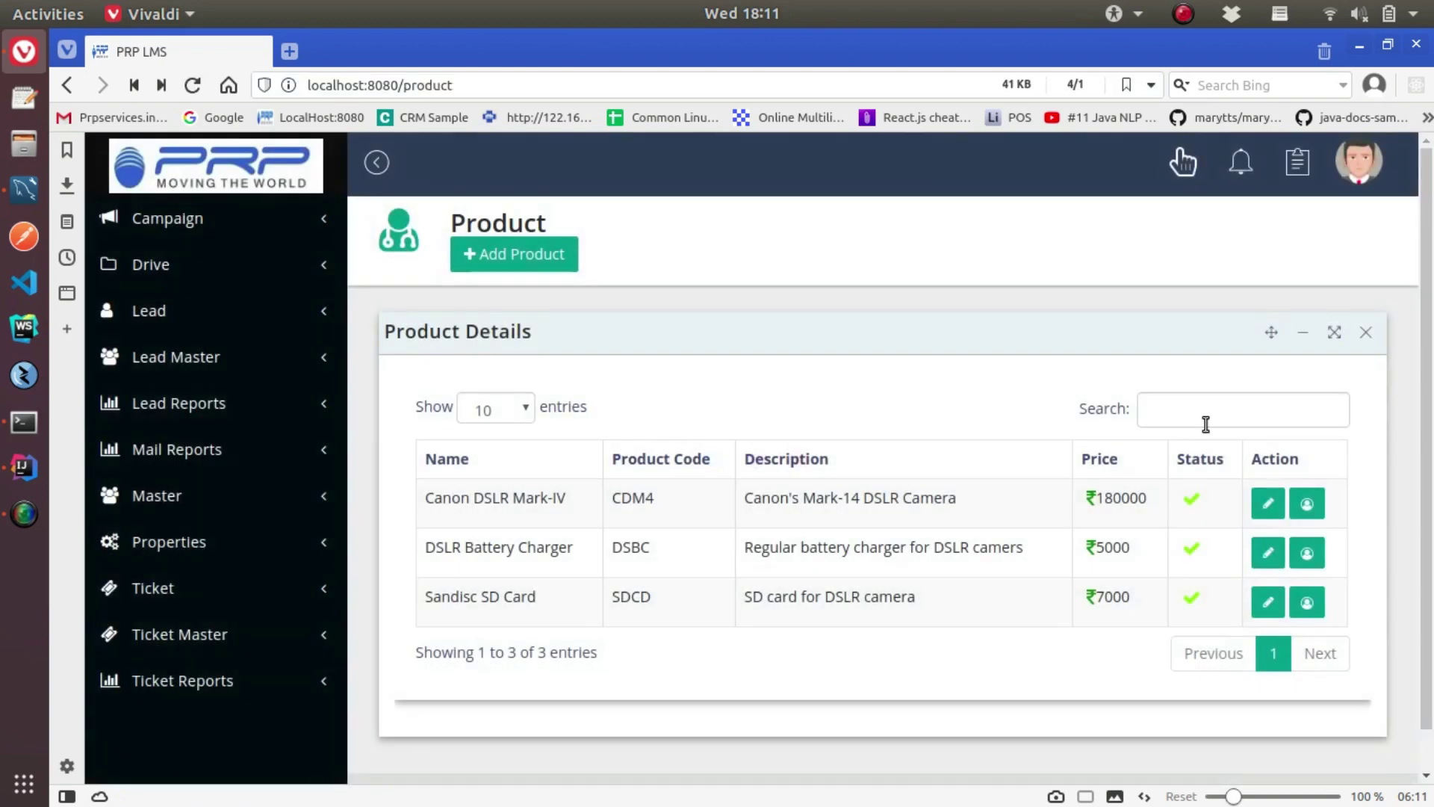
{"action": "left_click", "coordinate": [519, 256]}
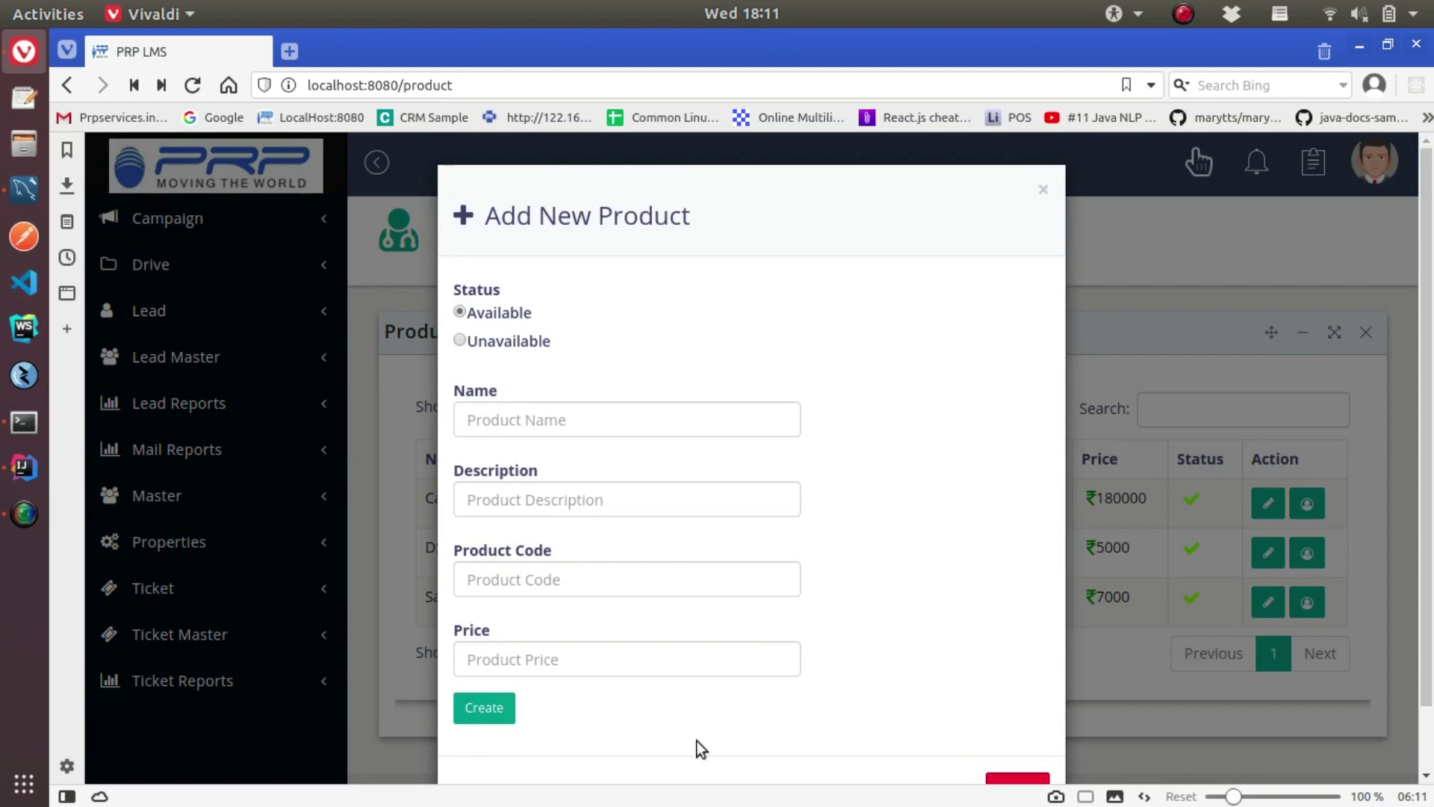
{"action": "left_click", "coordinate": [1159, 642]}
{"action": "left_click", "coordinate": [1268, 552]}
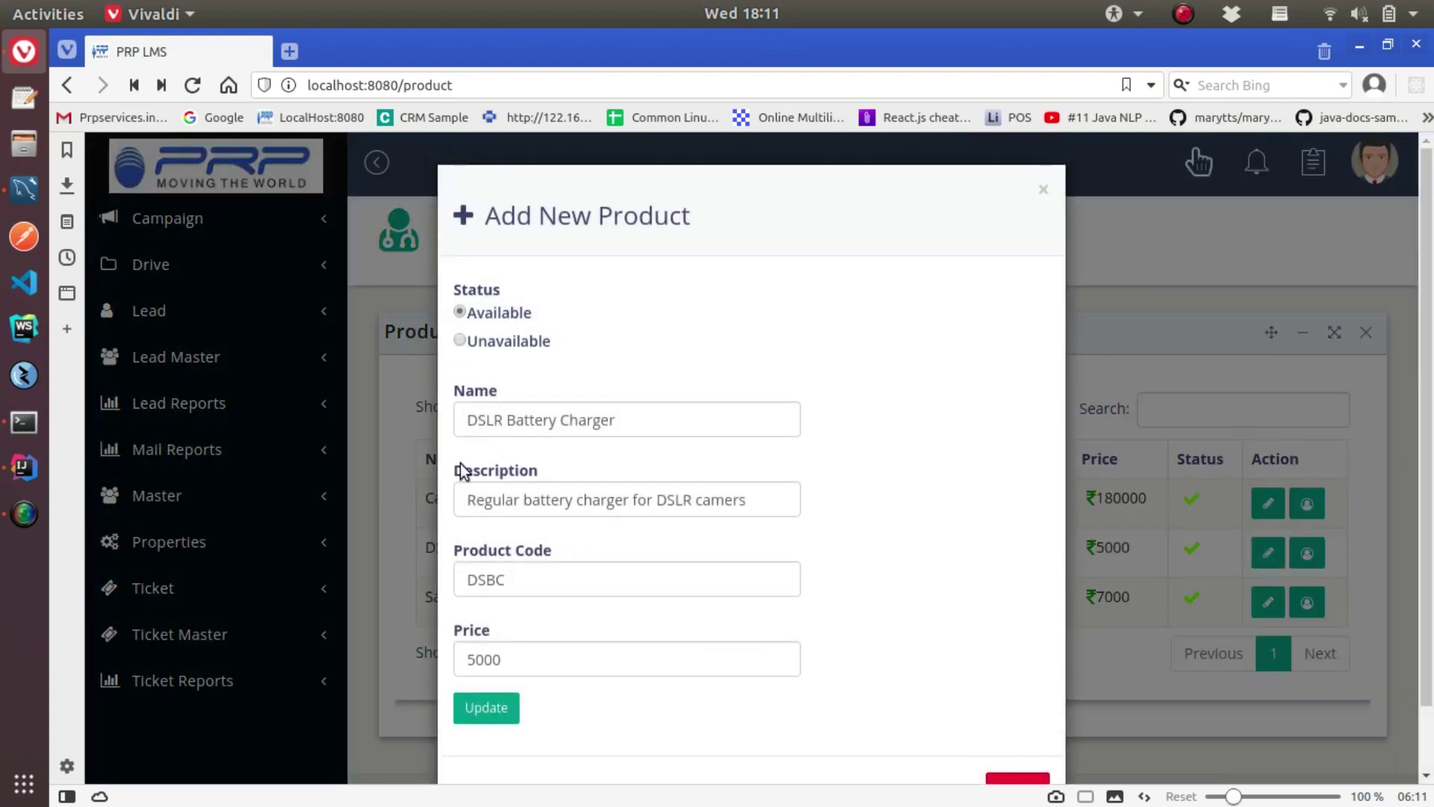
{"action": "scroll", "coordinate": [884, 713], "scroll_direction": "down", "scroll_amount": 2}
{"action": "left_click", "coordinate": [1013, 719]}
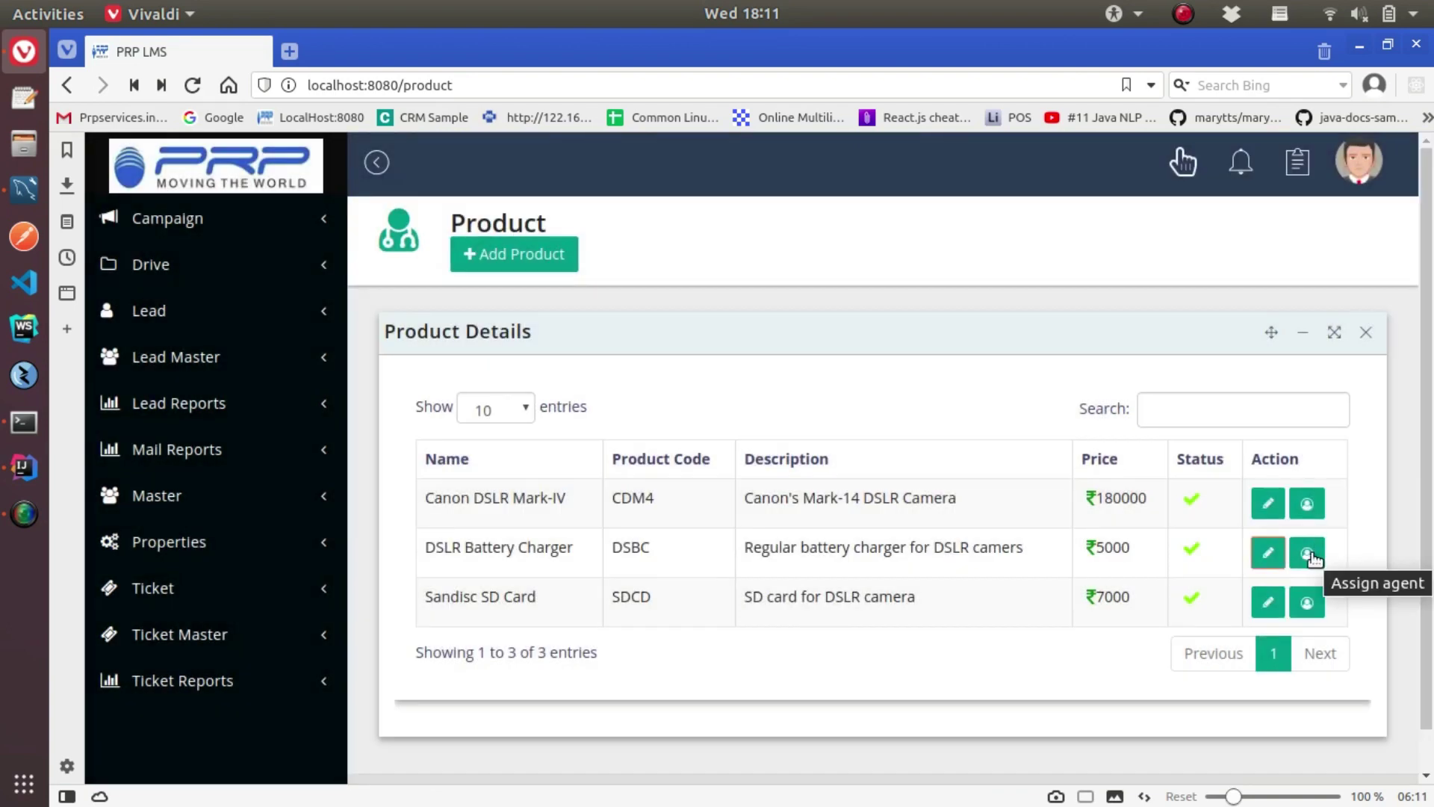
{"action": "left_click", "coordinate": [1309, 552]}
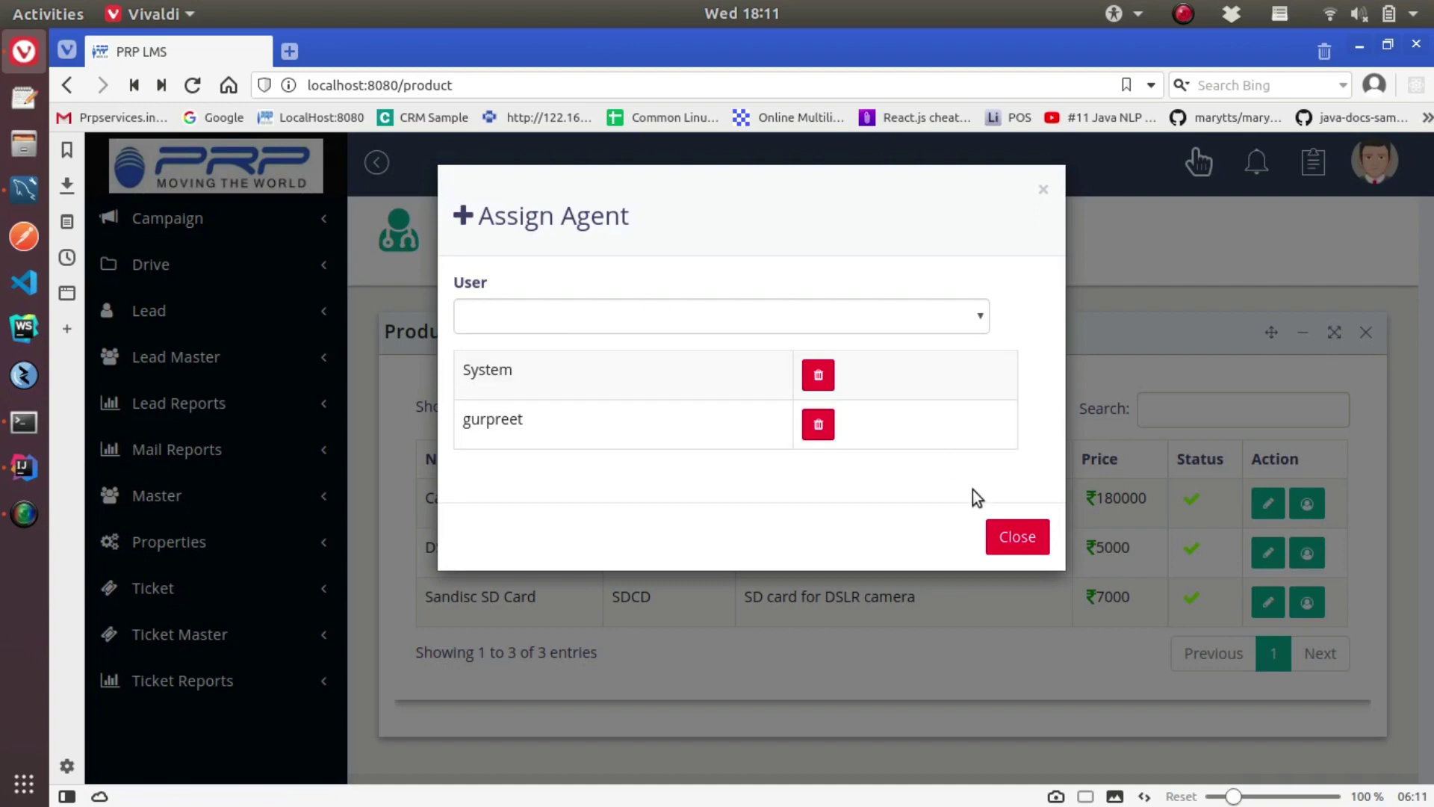
{"action": "left_click", "coordinate": [1015, 535]}
Go to Lead > Lead and start a blank new lead
{"action": "left_click", "coordinate": [148, 311]}
{"action": "left_click", "coordinate": [160, 352]}
{"action": "left_click", "coordinate": [464, 249]}
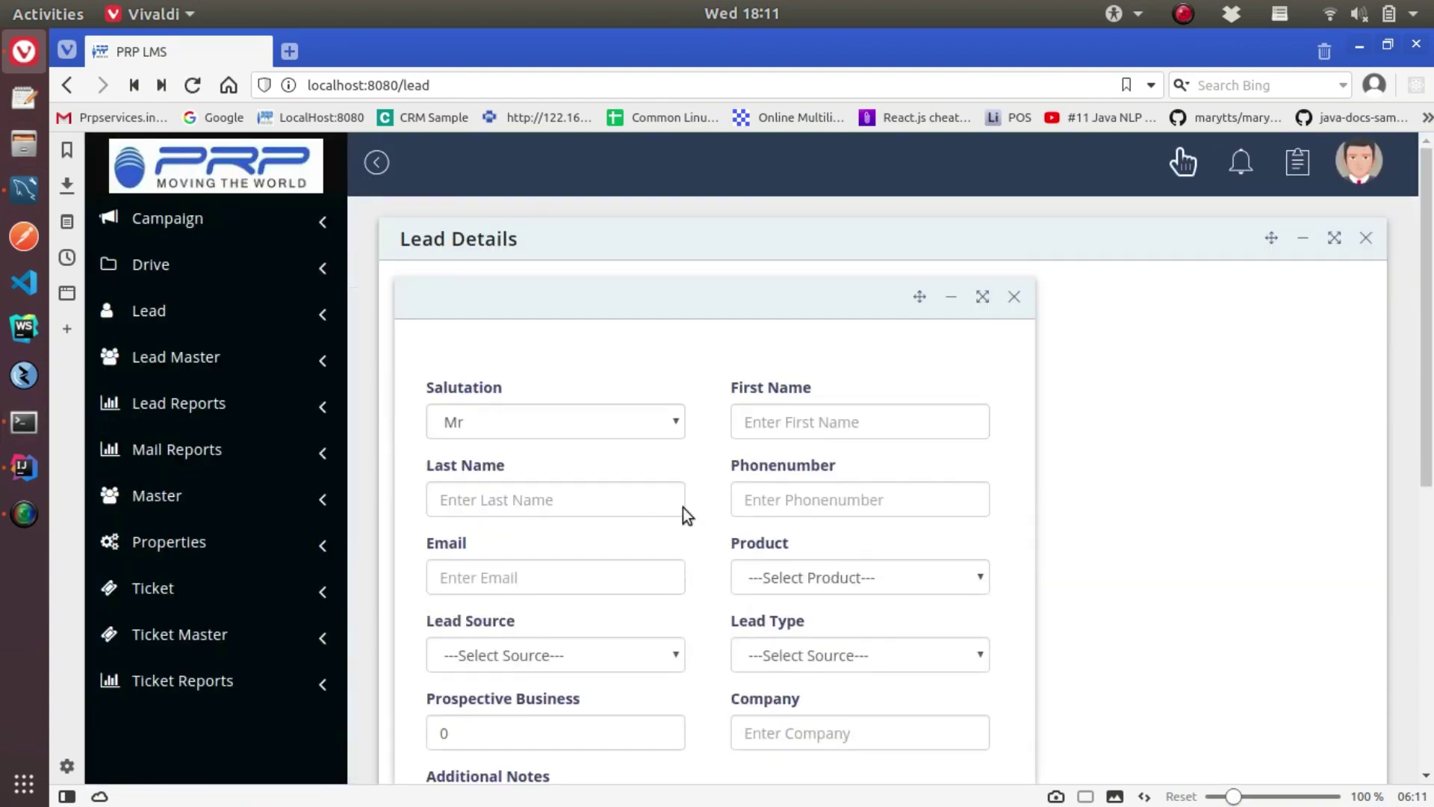
Enter the lead's contact details: salutation Mr, first and last name, phone number and e-mail
{"action": "scroll", "coordinate": [629, 396], "scroll_direction": "down", "scroll_amount": 1}
{"action": "left_click", "coordinate": [626, 367]}
{"action": "left_click", "coordinate": [612, 395]}
{"action": "left_click", "coordinate": [749, 367]}
{"action": "key", "text": "Tab"}
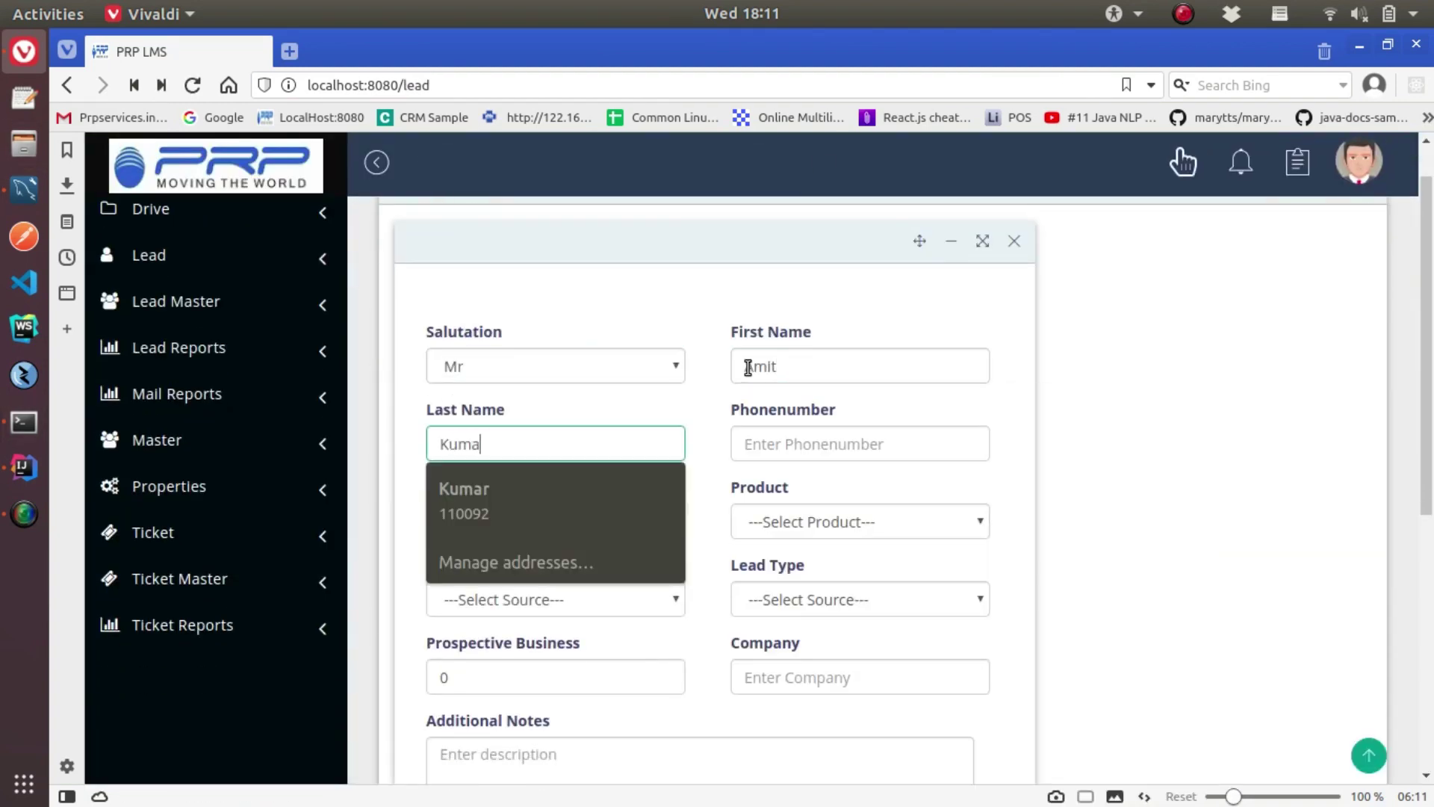
{"action": "key", "text": "Tab"}
{"action": "left_click", "coordinate": [480, 523]}
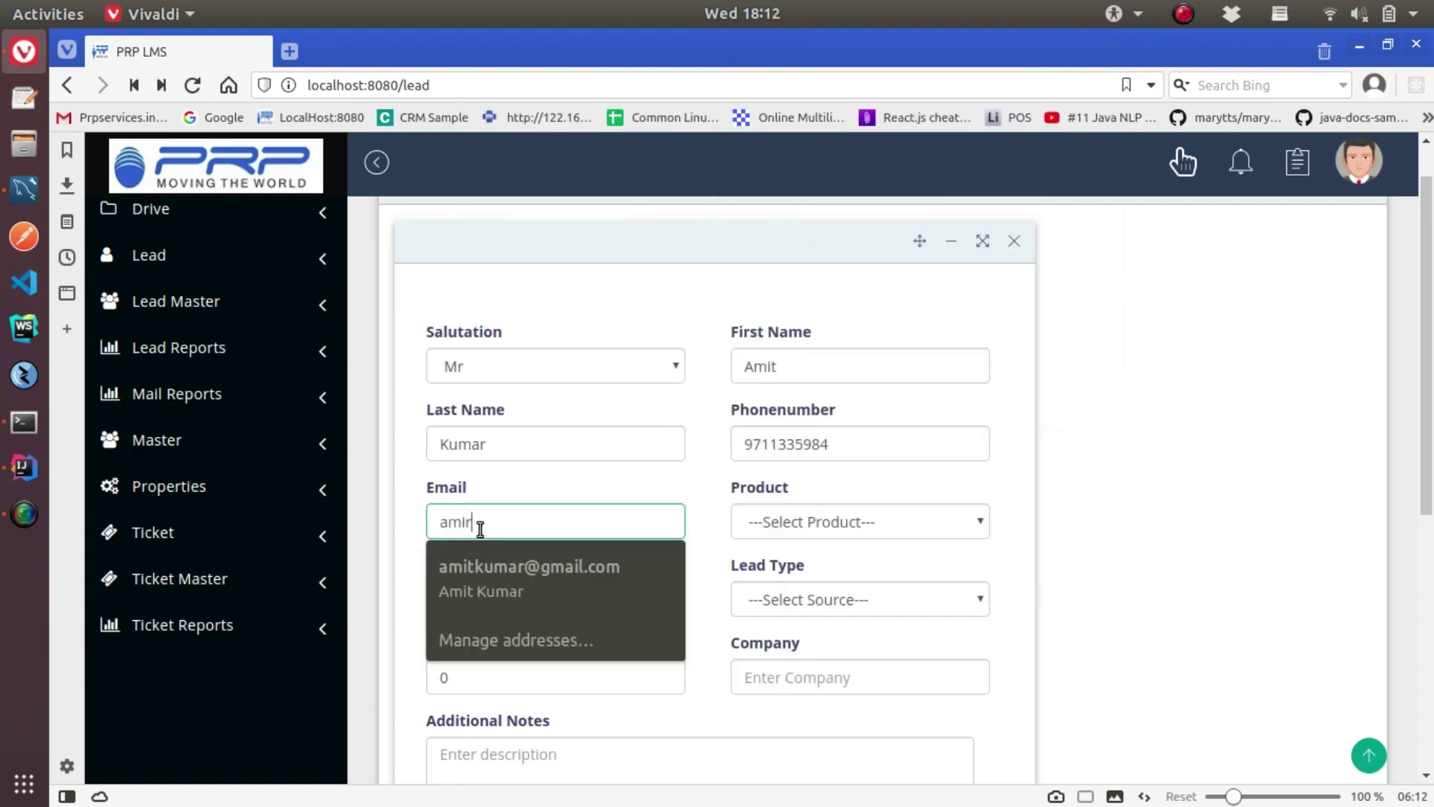
{"action": "key", "text": "Tab"}
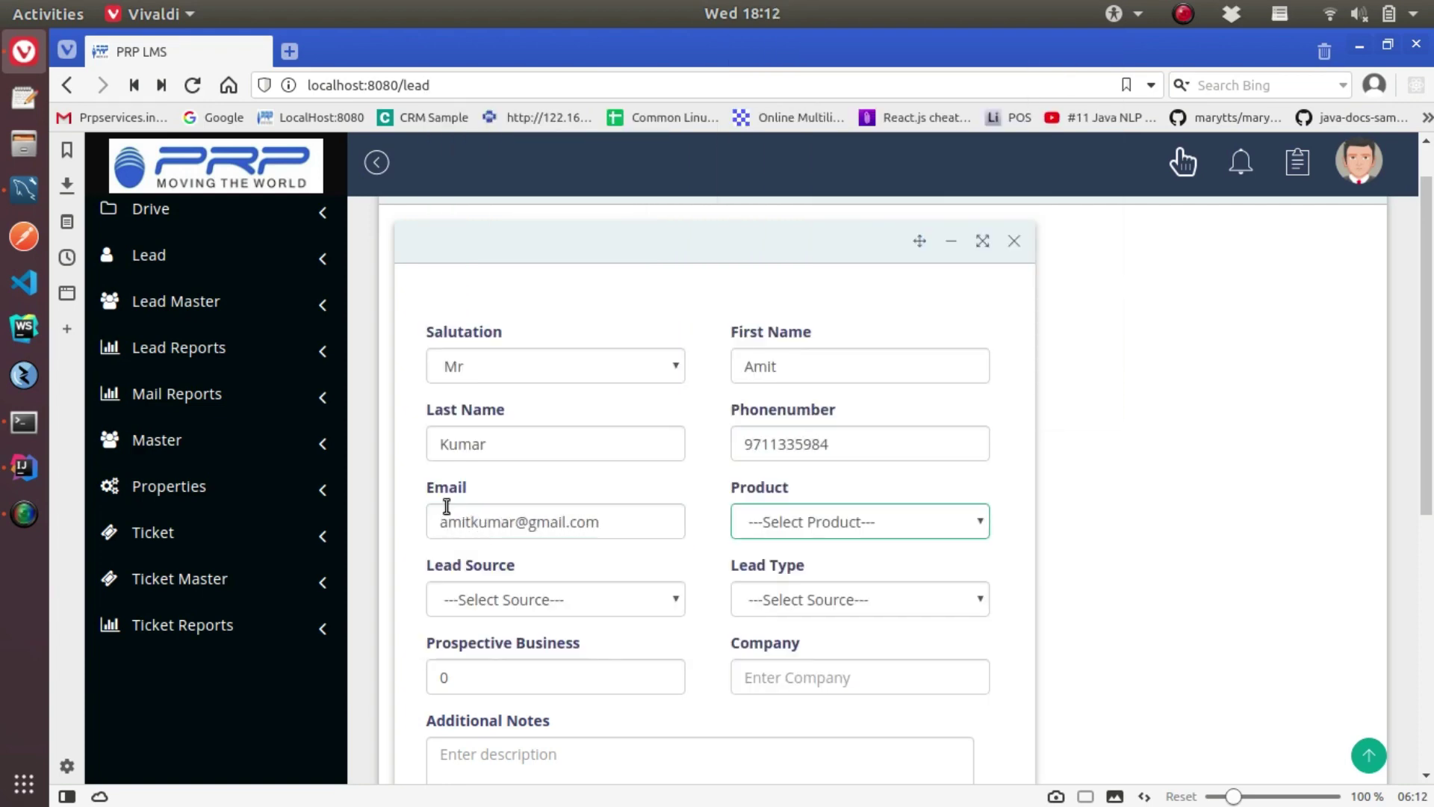
Set product DSLR Battery Charger (5000), lead source Application and lead type Individual
{"action": "left_click", "coordinate": [747, 523]}
{"action": "left_click", "coordinate": [848, 593]}
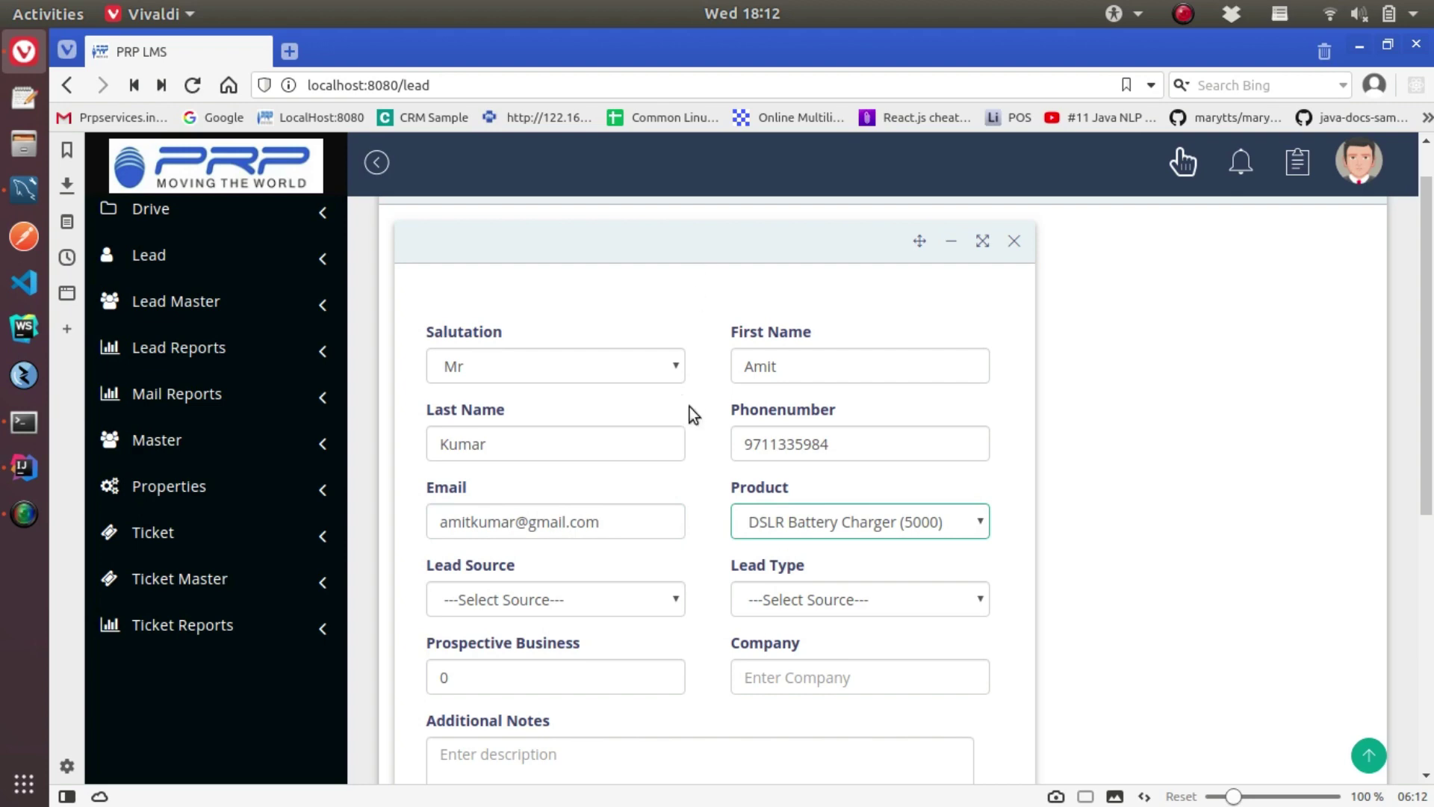
{"action": "scroll", "coordinate": [675, 475], "scroll_direction": "down", "scroll_amount": 3}
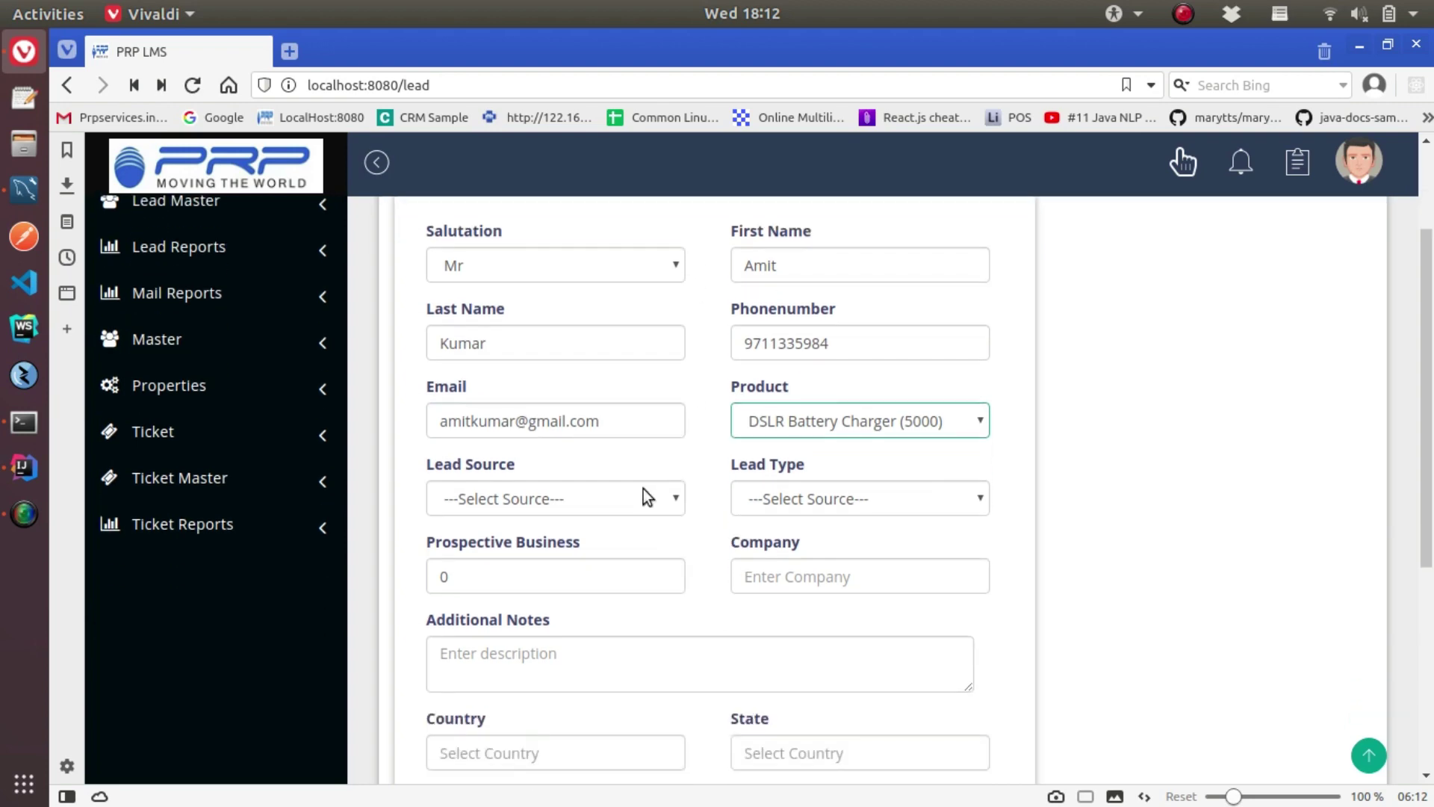
{"action": "left_click", "coordinate": [521, 490]}
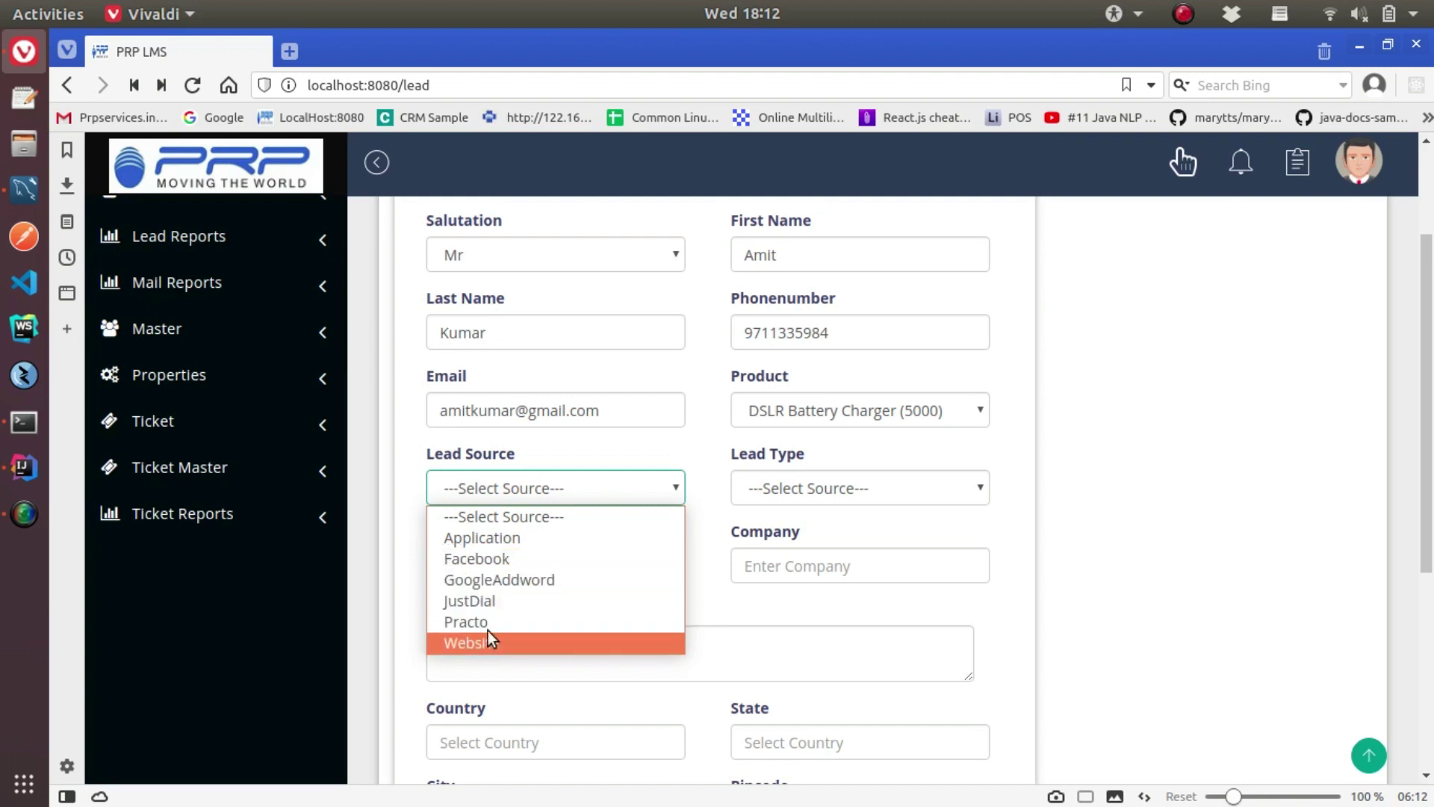
{"action": "left_click", "coordinate": [474, 537]}
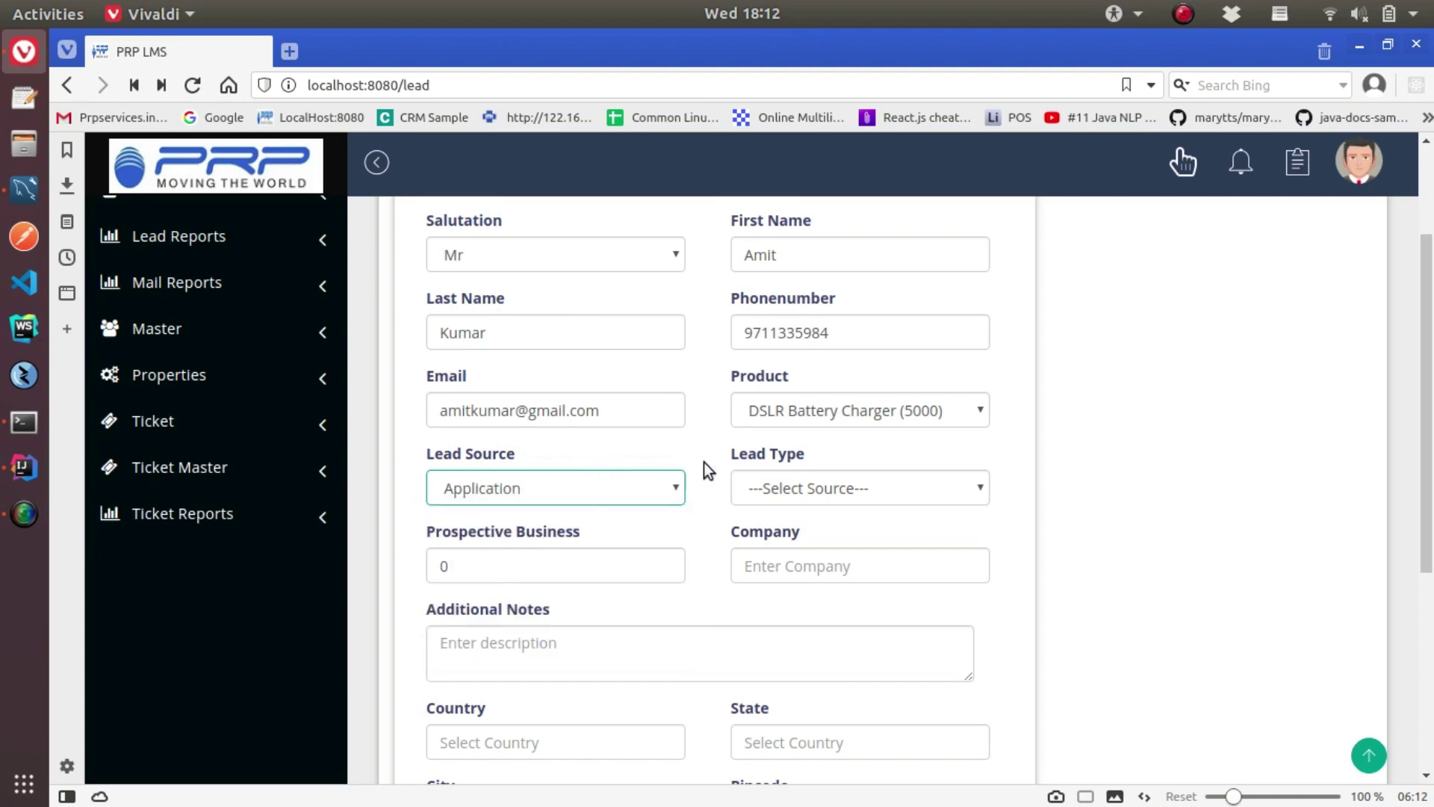
{"action": "left_click", "coordinate": [806, 489]}
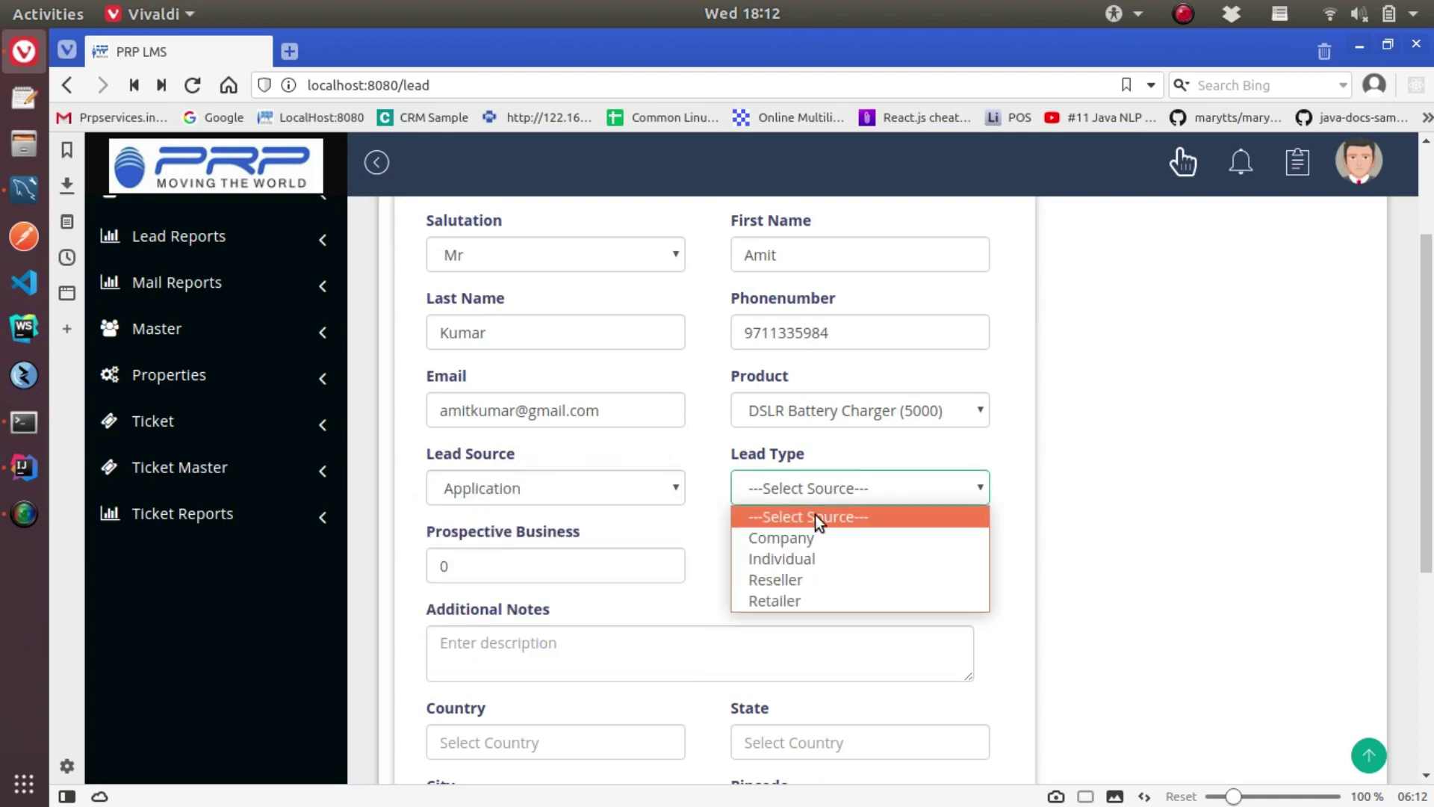
{"action": "left_click", "coordinate": [810, 561]}
{"action": "left_click", "coordinate": [499, 572]}
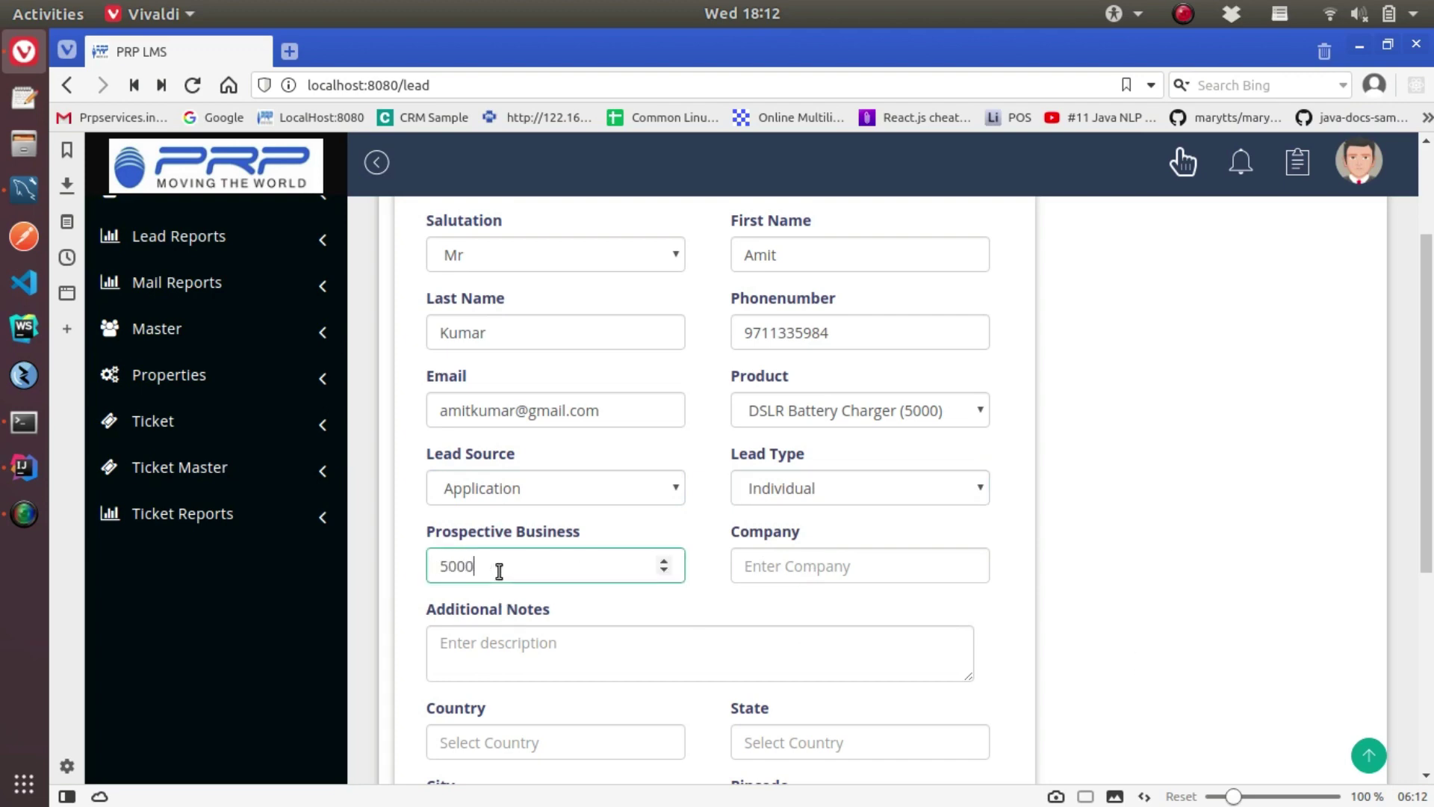
Accept the saved company details, add the note 'Customer interested in DSLR Accessory' and create the lead
{"action": "scroll", "coordinate": [721, 579], "scroll_direction": "down", "scroll_amount": 2}
{"action": "left_click", "coordinate": [775, 455]}
{"action": "left_click", "coordinate": [829, 184]}
{"action": "scroll", "coordinate": [582, 498], "scroll_direction": "down", "scroll_amount": 4}
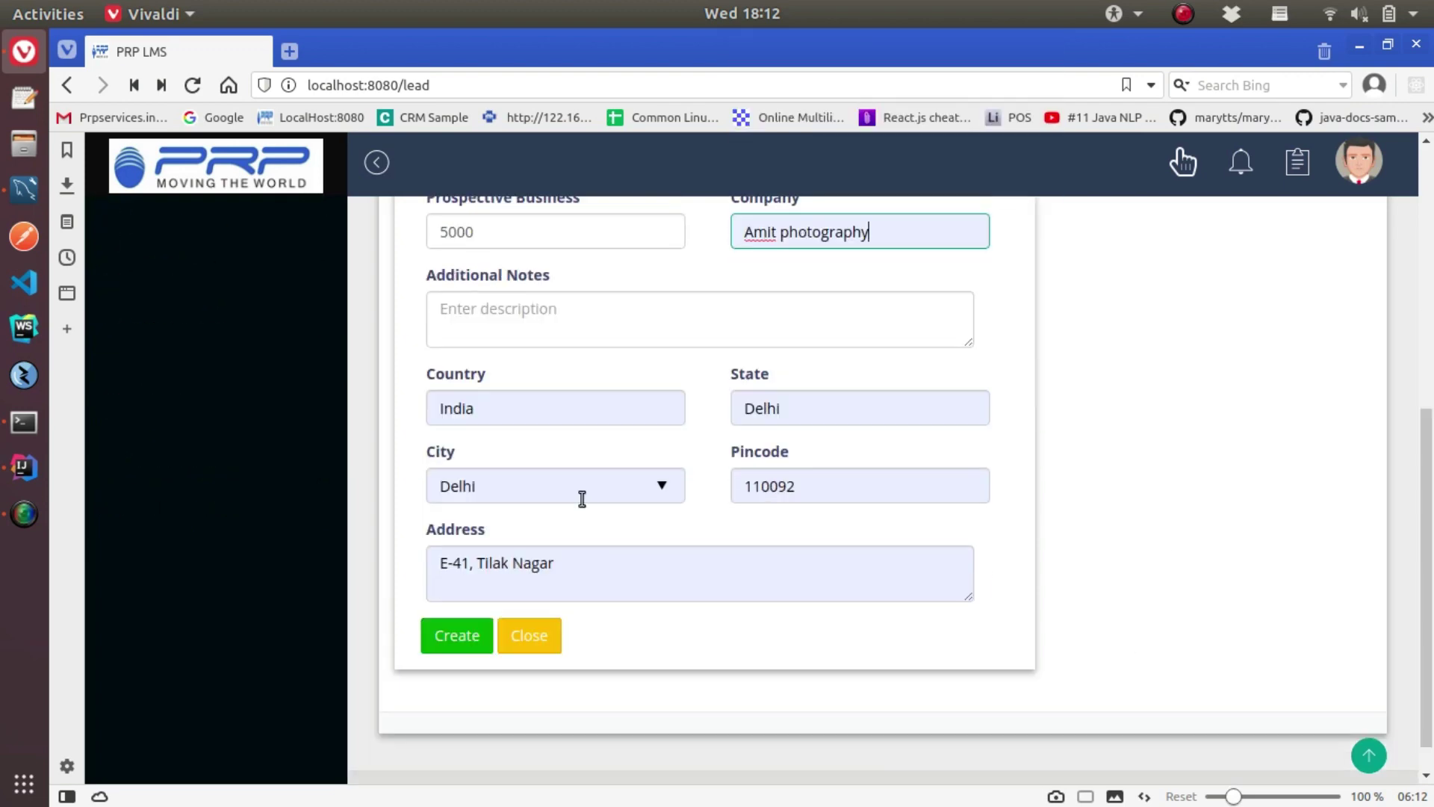
{"action": "left_click", "coordinate": [446, 309]}
{"action": "type", "text": "Customer interested in DSL"}
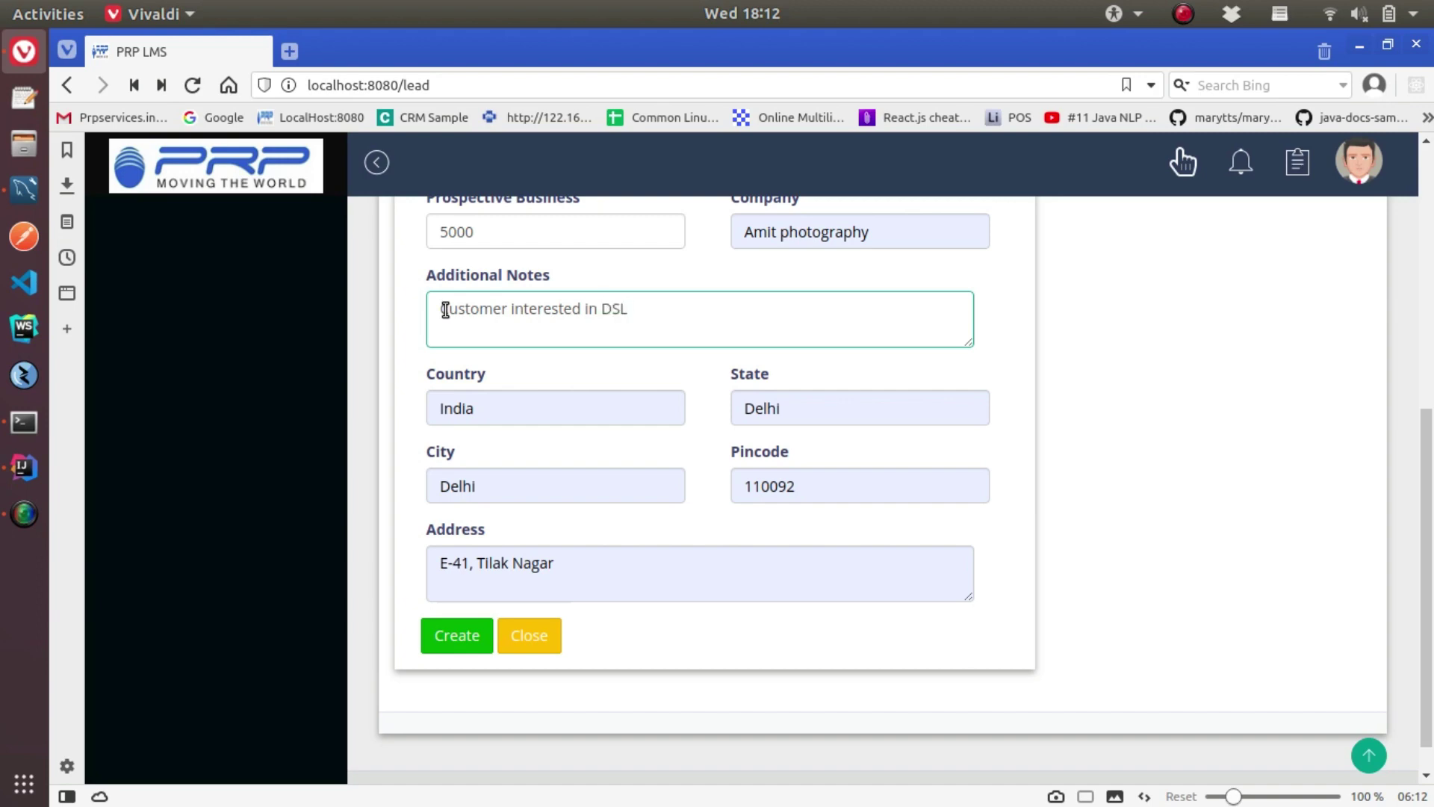
{"action": "type", "text": "R Accessory"}
{"action": "left_click", "coordinate": [456, 635]}
{"action": "left_click", "coordinate": [938, 583]}
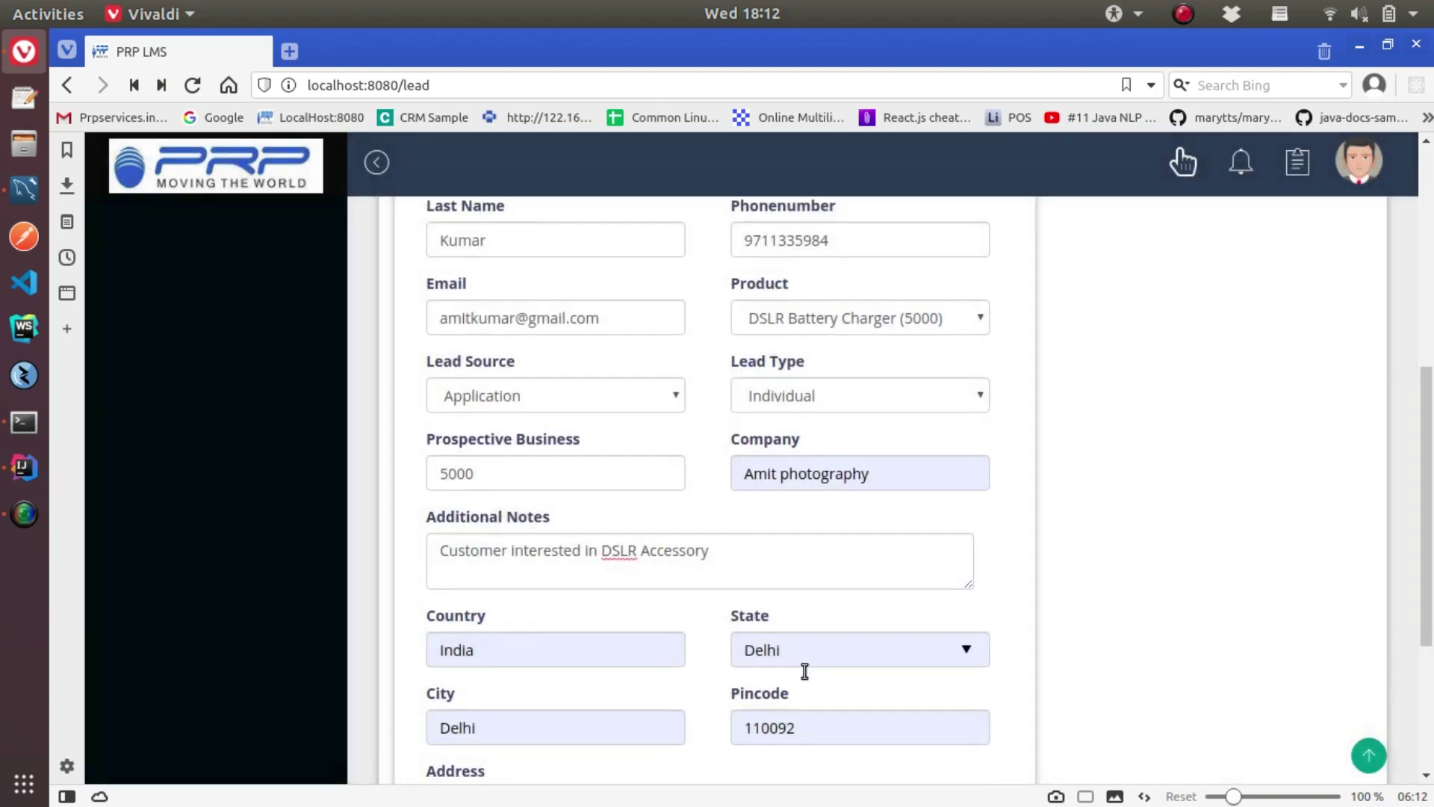
{"action": "scroll", "coordinate": [804, 671], "scroll_direction": "down", "scroll_amount": 4}
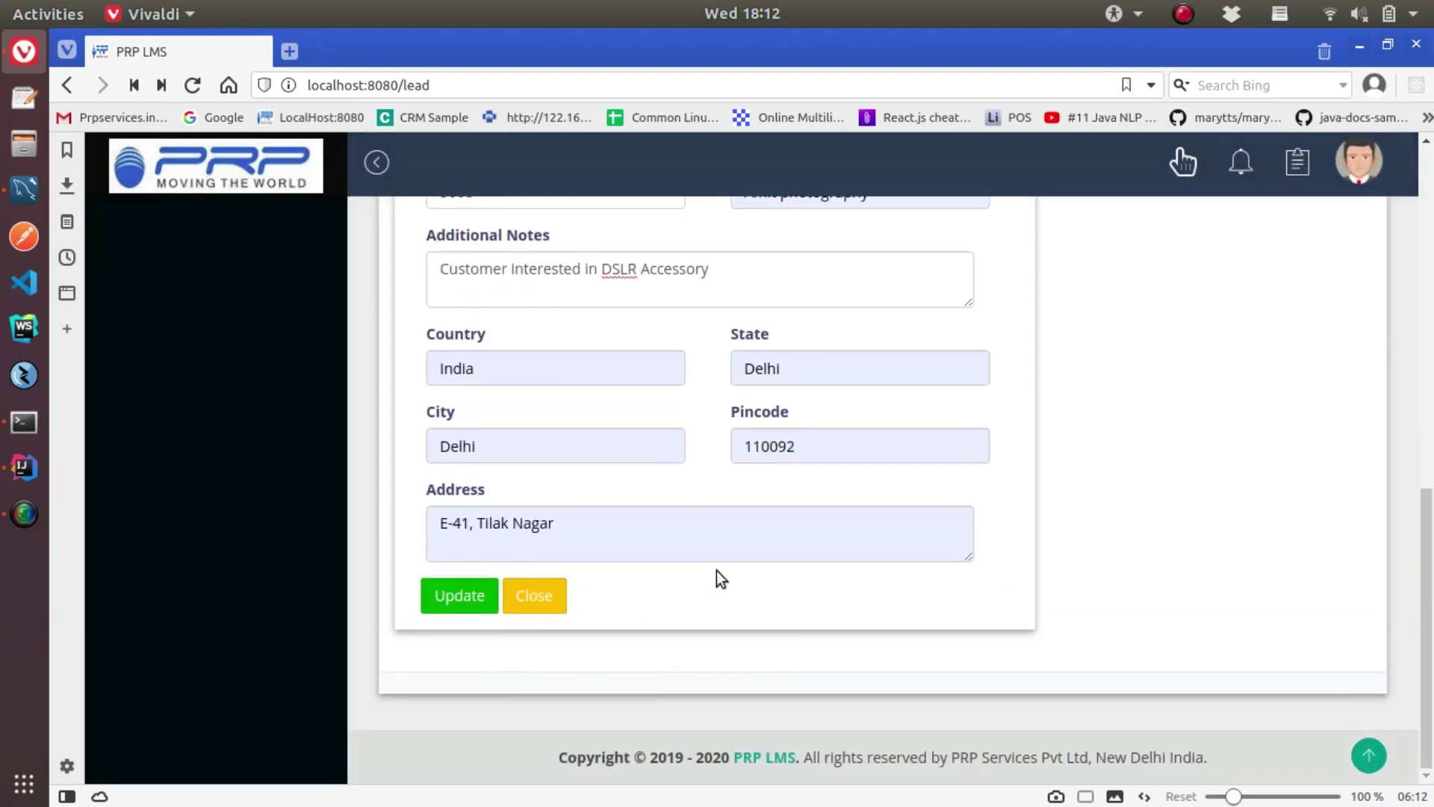
{"action": "scroll", "coordinate": [717, 571], "scroll_direction": "up", "scroll_amount": 5}
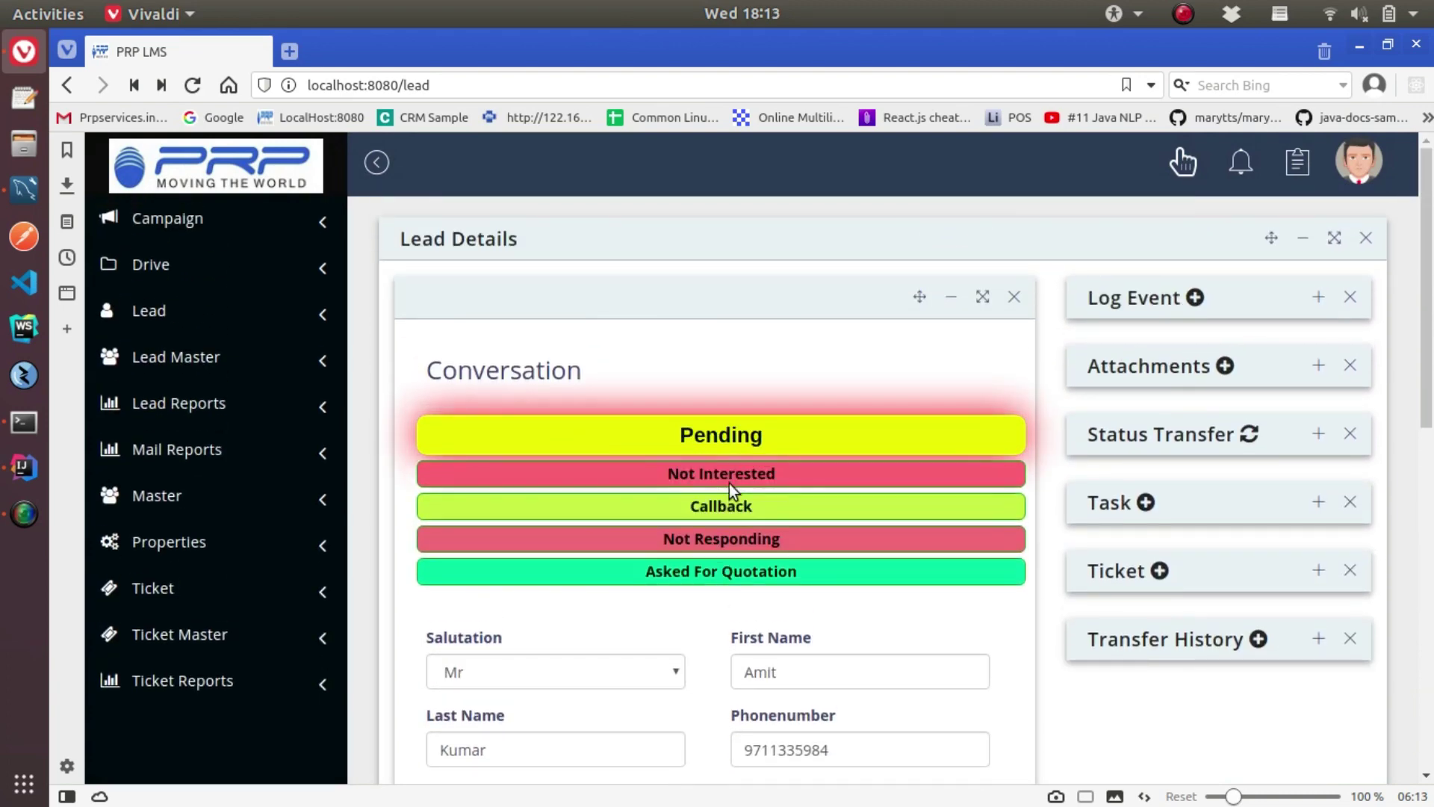
Expand the Log Event, Attachments, Status Transfer, Task, Ticket and Transfer History panels, then close the form
{"action": "left_click", "coordinate": [1318, 296]}
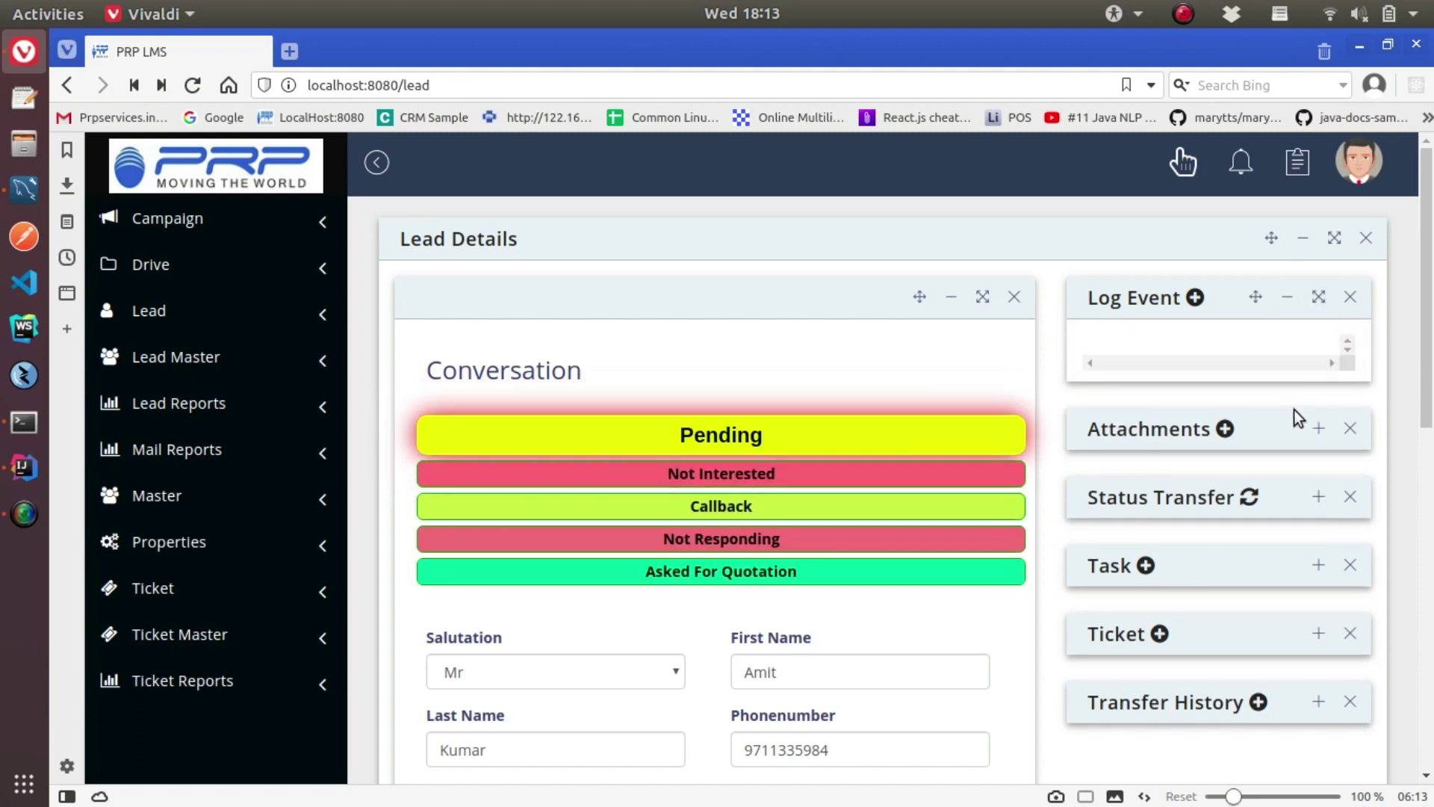
{"action": "left_click", "coordinate": [1319, 428]}
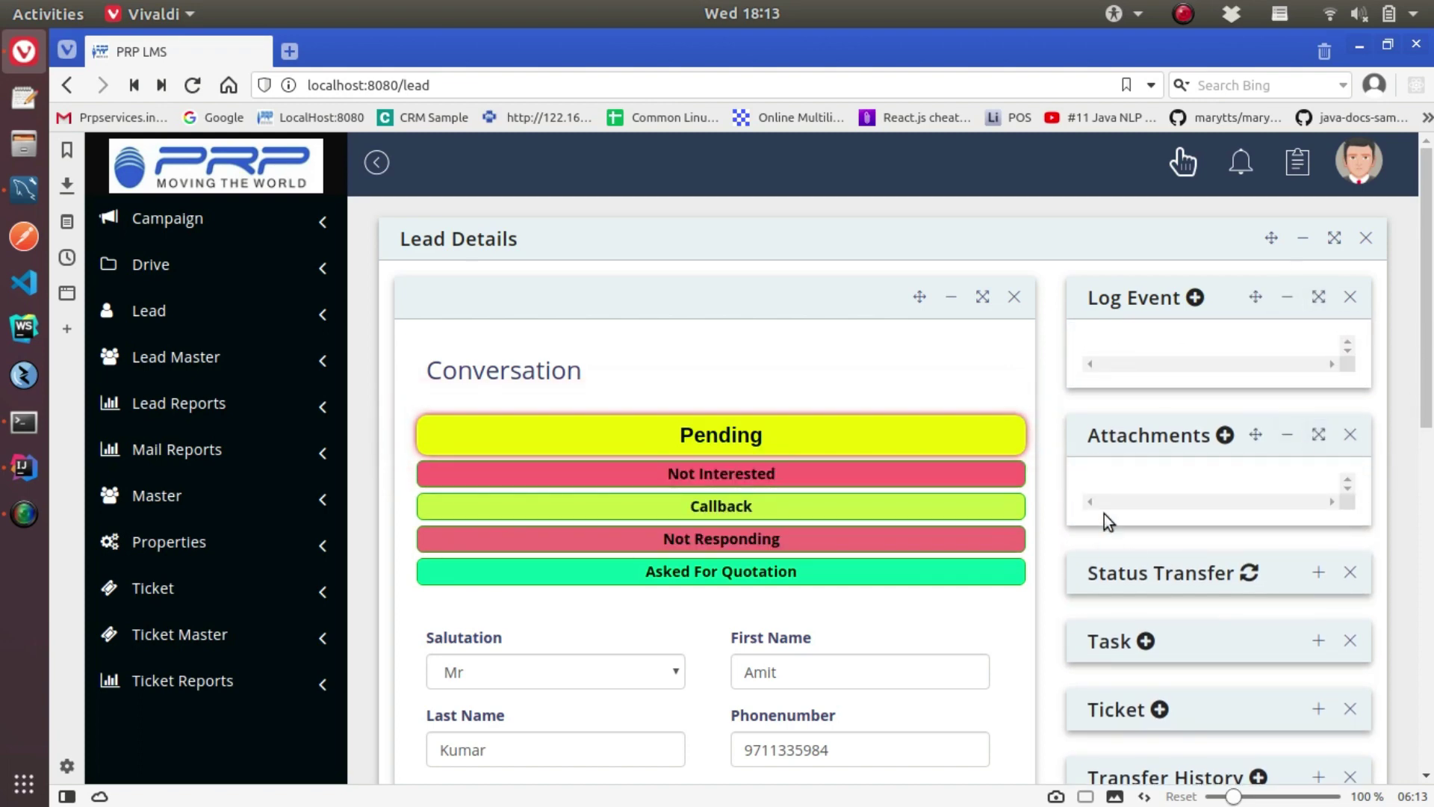
{"action": "scroll", "coordinate": [1196, 486], "scroll_direction": "down", "scroll_amount": 2}
{"action": "left_click", "coordinate": [1319, 405]}
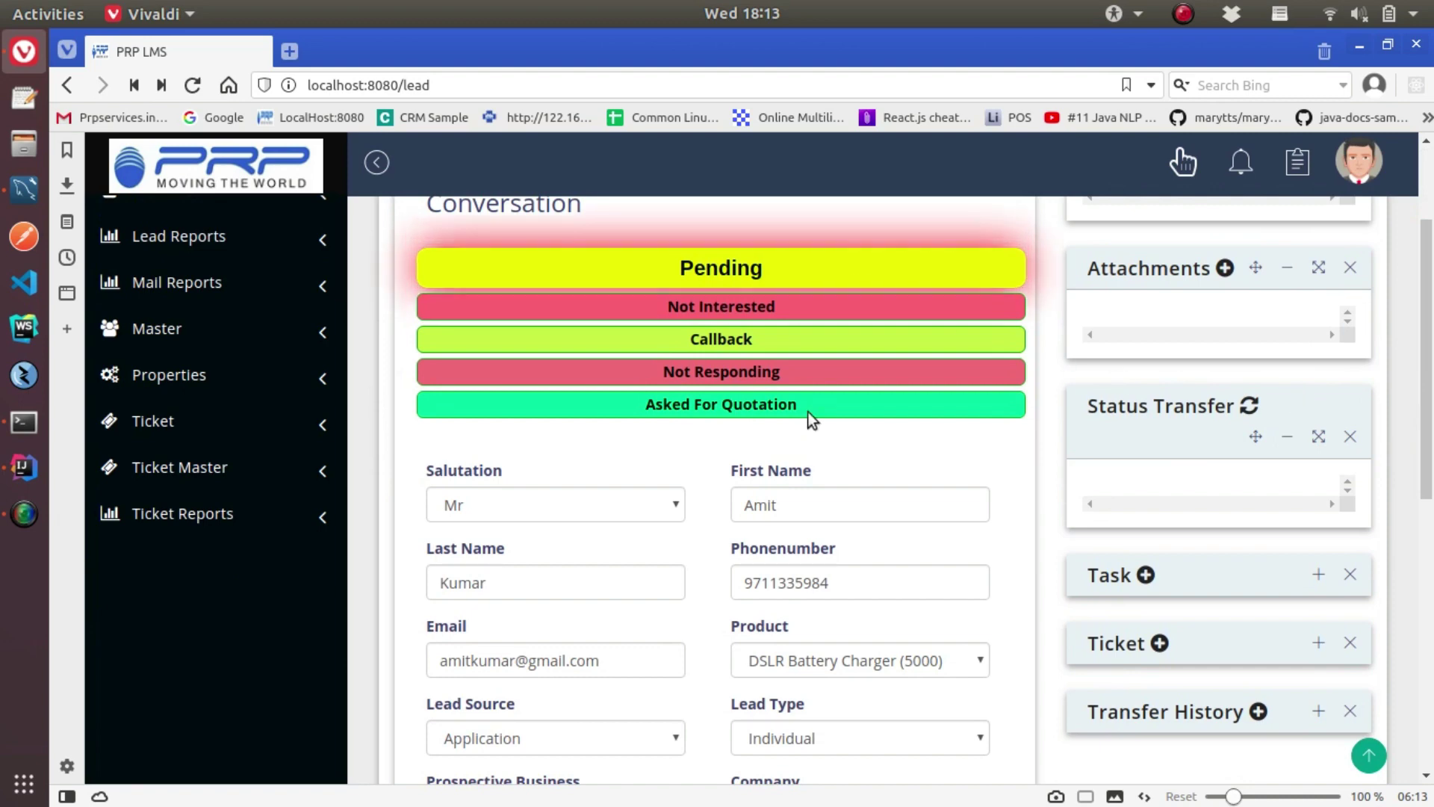
{"action": "scroll", "coordinate": [1297, 518], "scroll_direction": "down", "scroll_amount": 1}
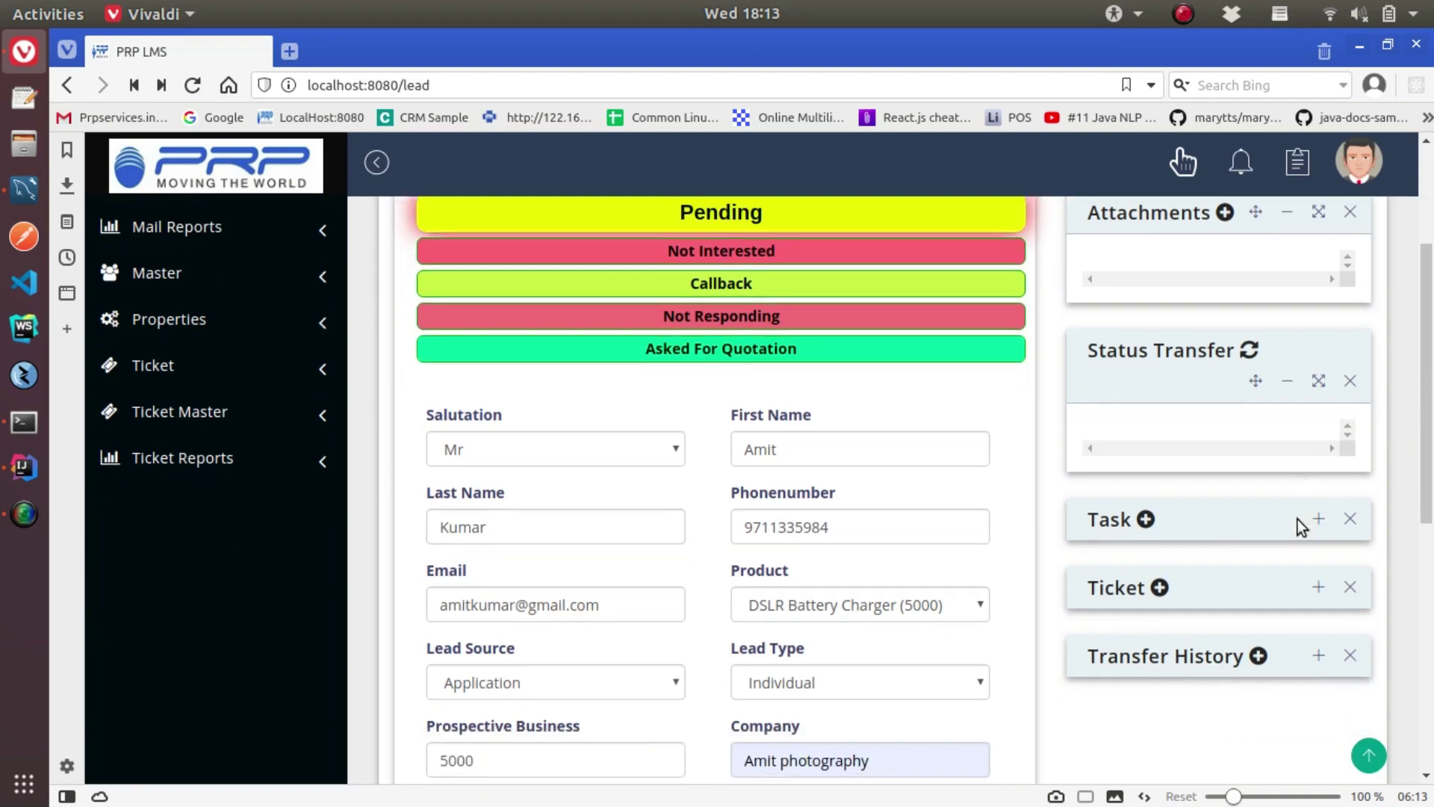
{"action": "scroll", "coordinate": [1297, 519], "scroll_direction": "down", "scroll_amount": 1}
{"action": "left_click", "coordinate": [1316, 461]}
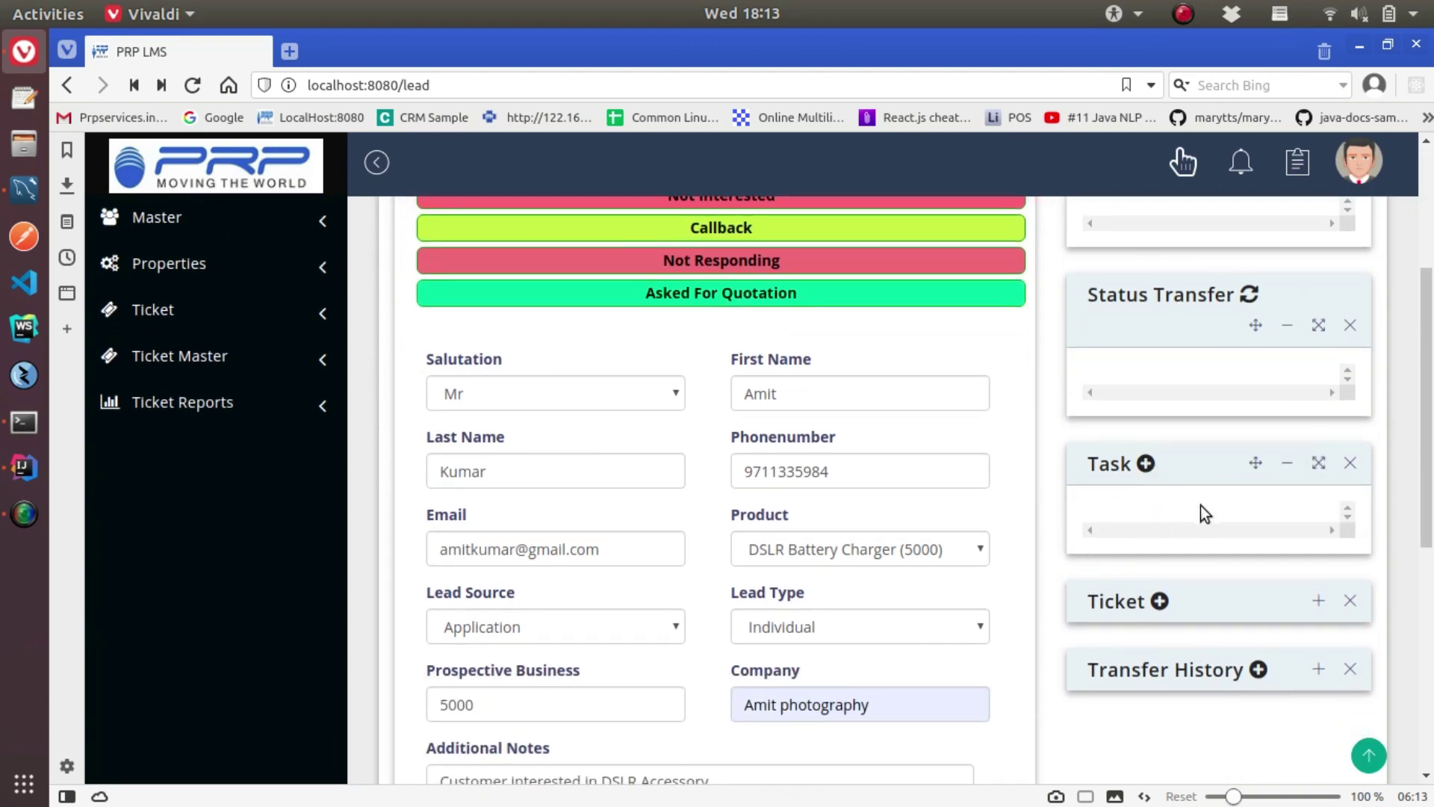
{"action": "scroll", "coordinate": [1233, 516], "scroll_direction": "down", "scroll_amount": 2}
{"action": "left_click", "coordinate": [1319, 489]}
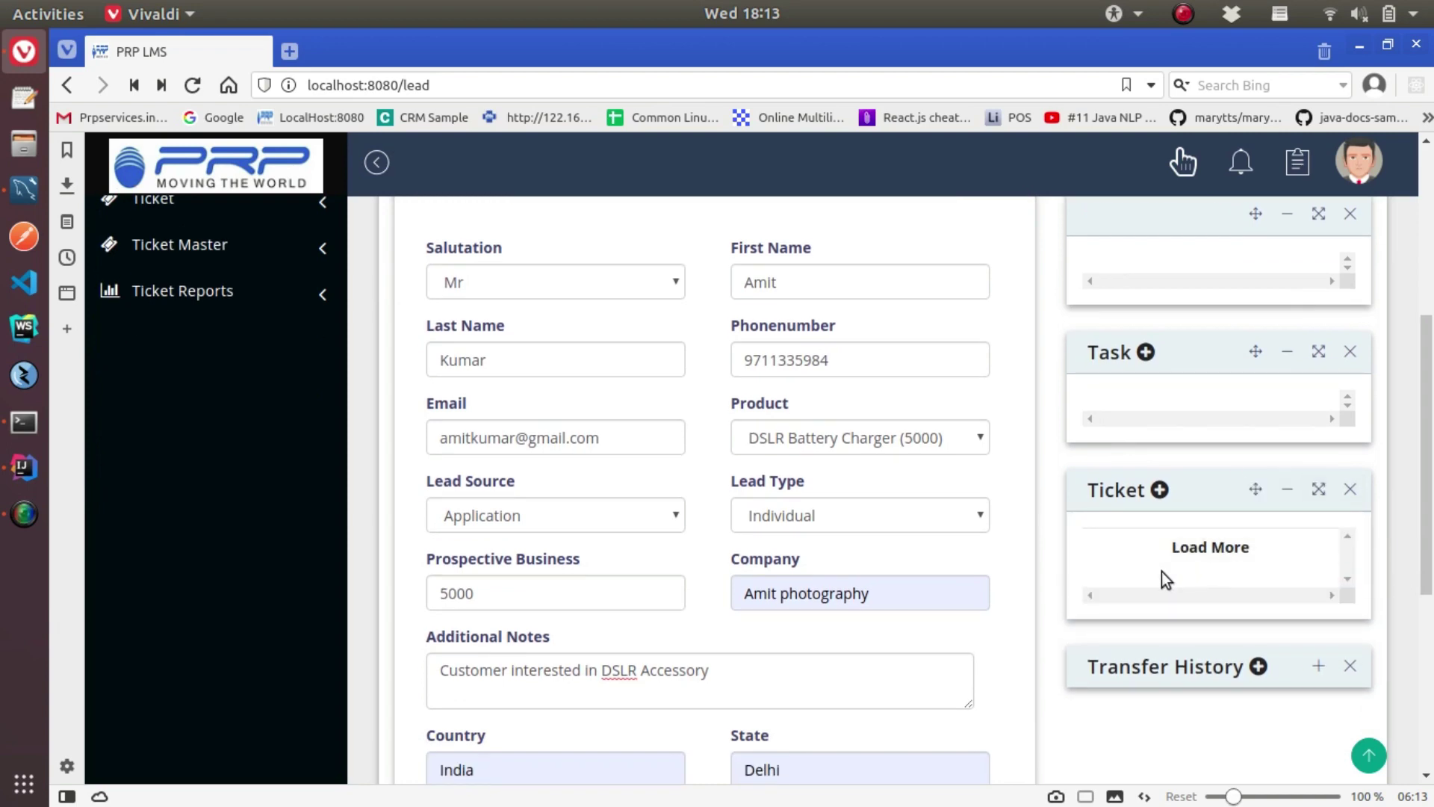
{"action": "scroll", "coordinate": [1162, 571], "scroll_direction": "down", "scroll_amount": 2}
{"action": "left_click", "coordinate": [1319, 555]}
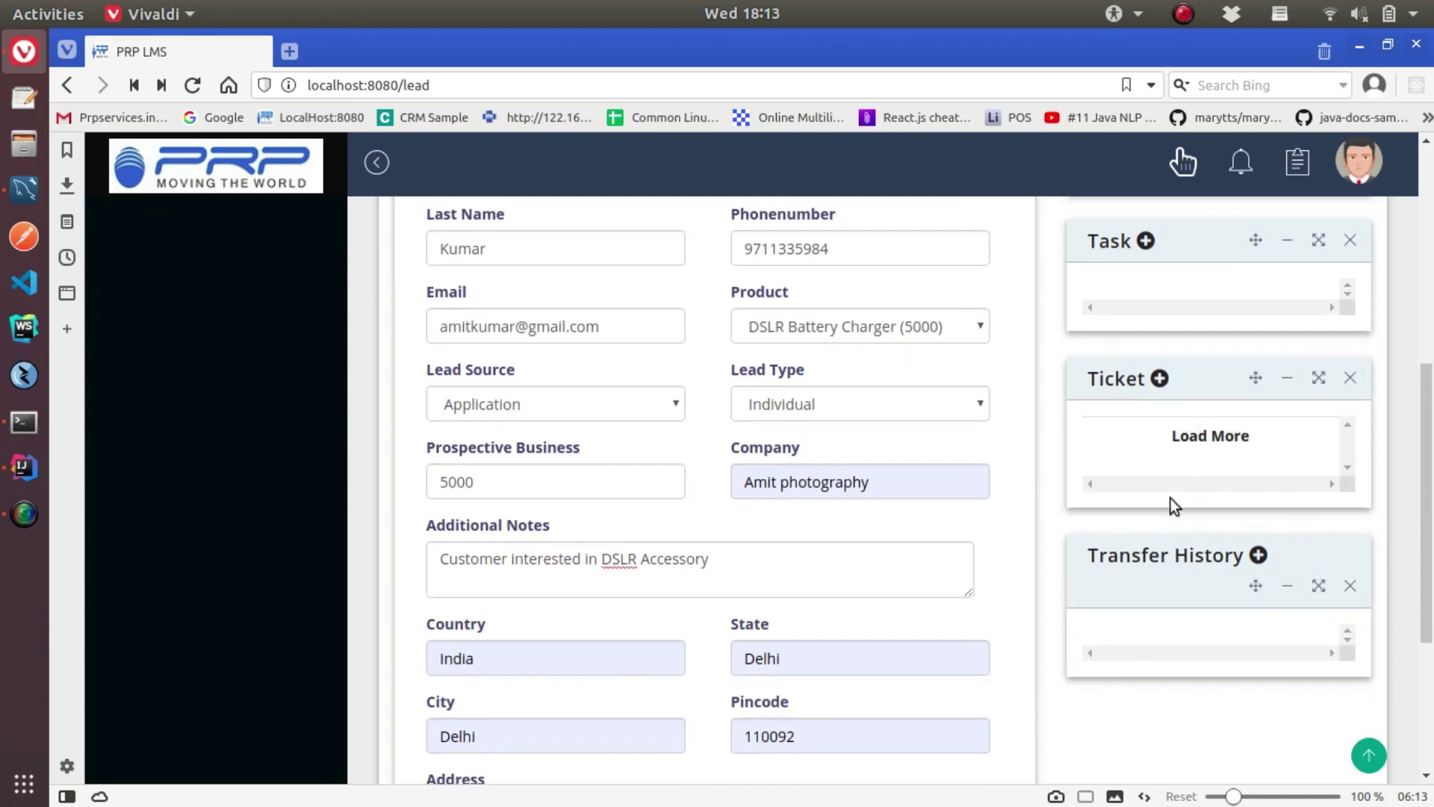
{"action": "scroll", "coordinate": [1288, 504], "scroll_direction": "down", "scroll_amount": 4}
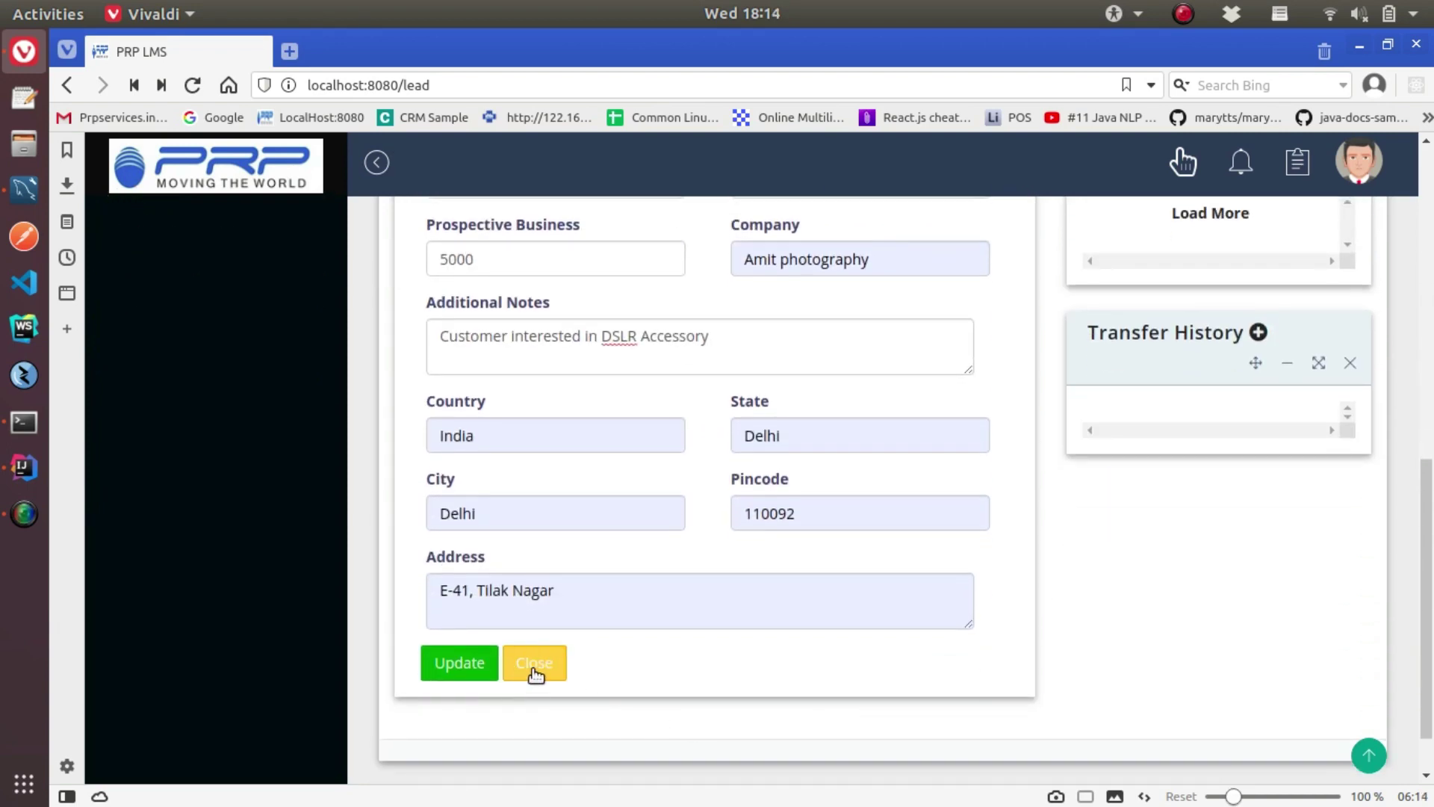
{"action": "left_click", "coordinate": [535, 664]}
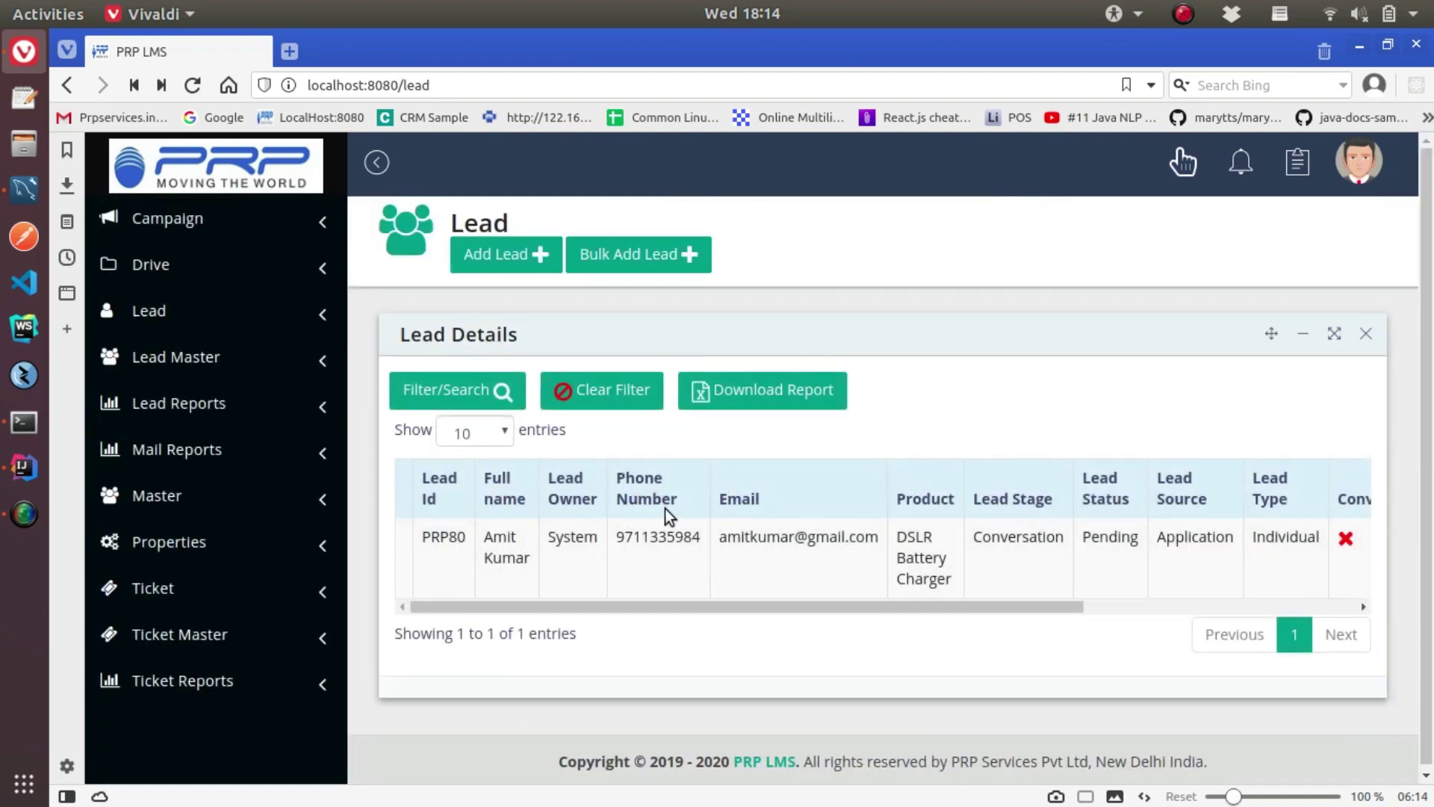
Try and cancel the lead's Quick Task, Add Attachment and Log Event quick actions
{"action": "scroll", "coordinate": [804, 532], "scroll_direction": "right", "scroll_amount": 5}
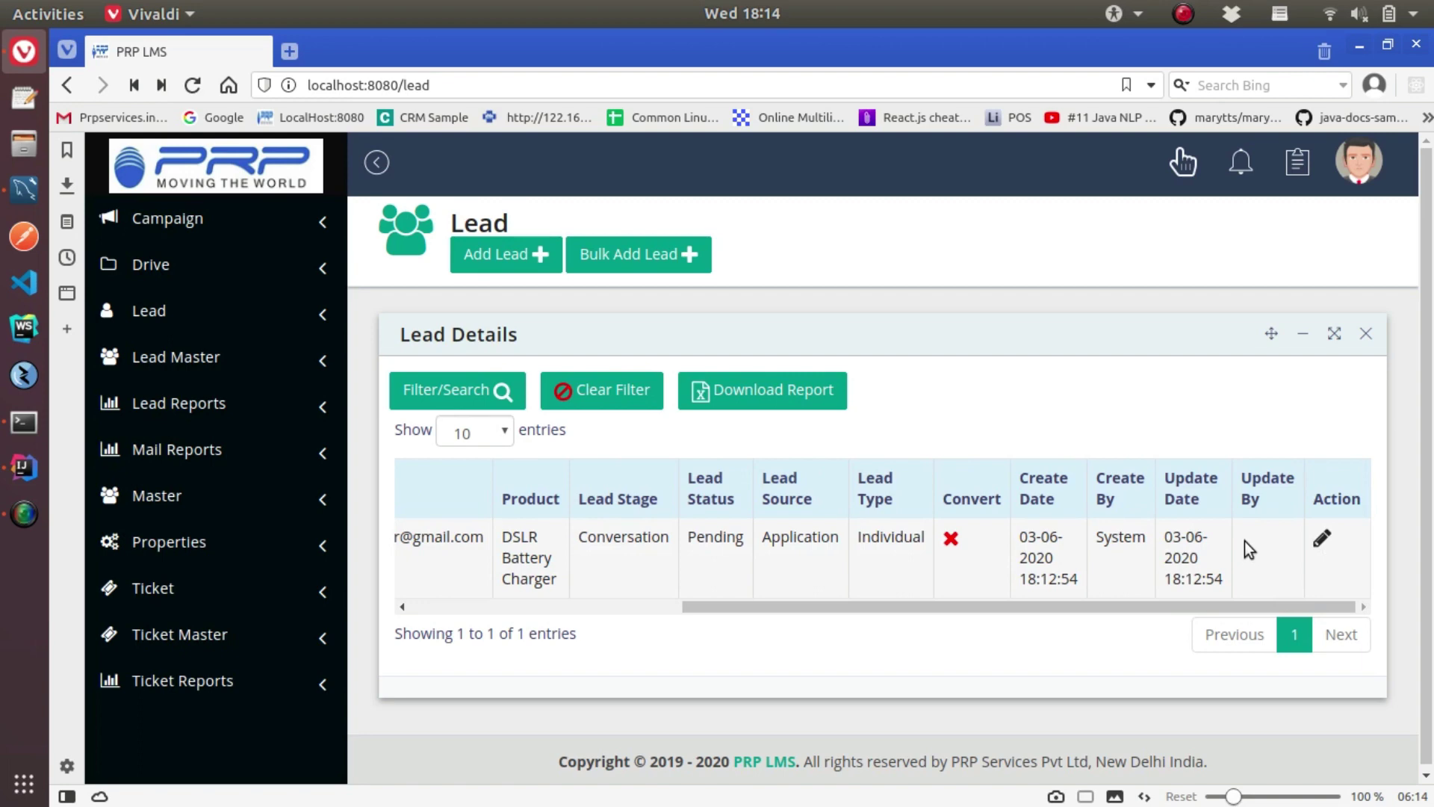
{"action": "left_click", "coordinate": [1320, 550]}
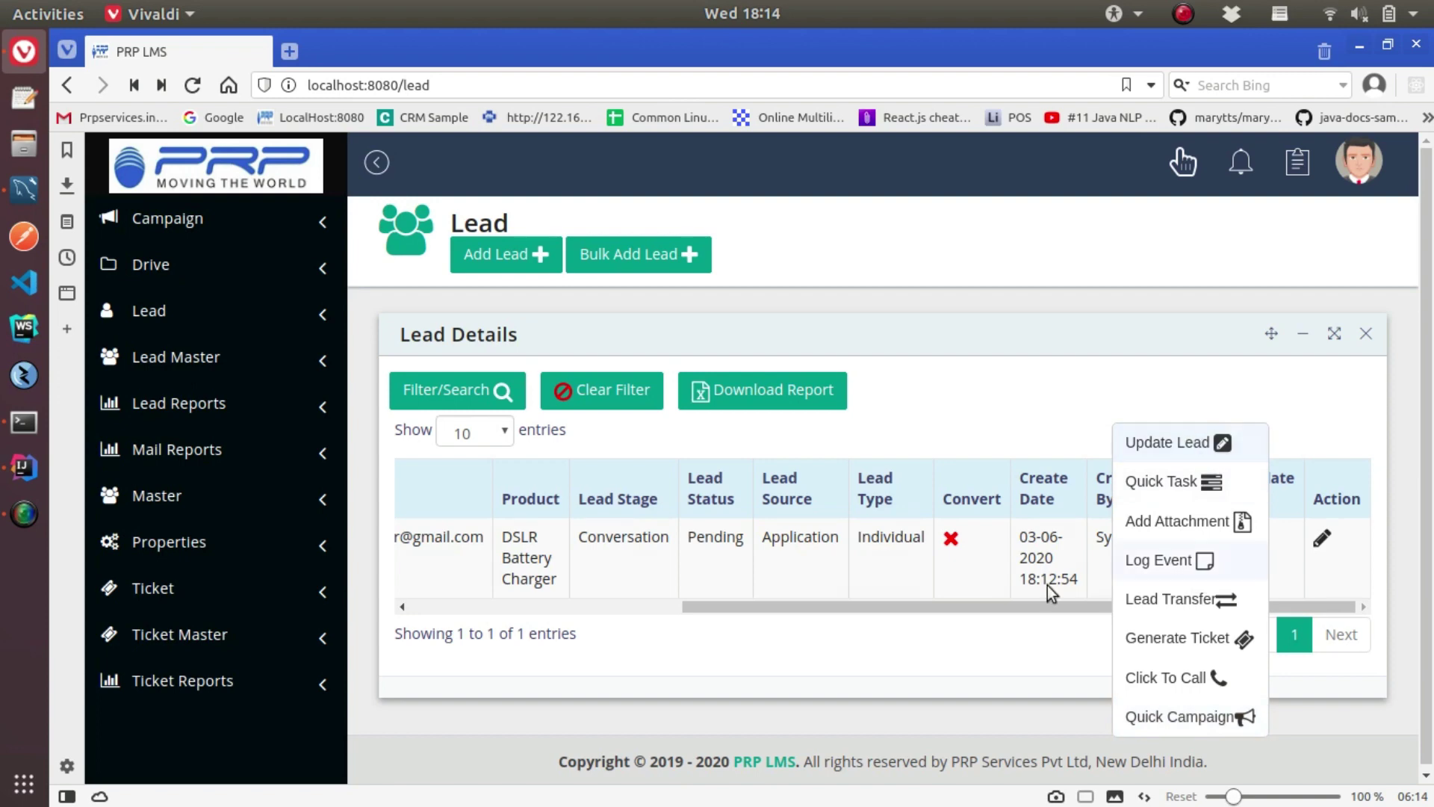
{"action": "left_click", "coordinate": [990, 539]}
{"action": "right_click", "coordinate": [871, 540]}
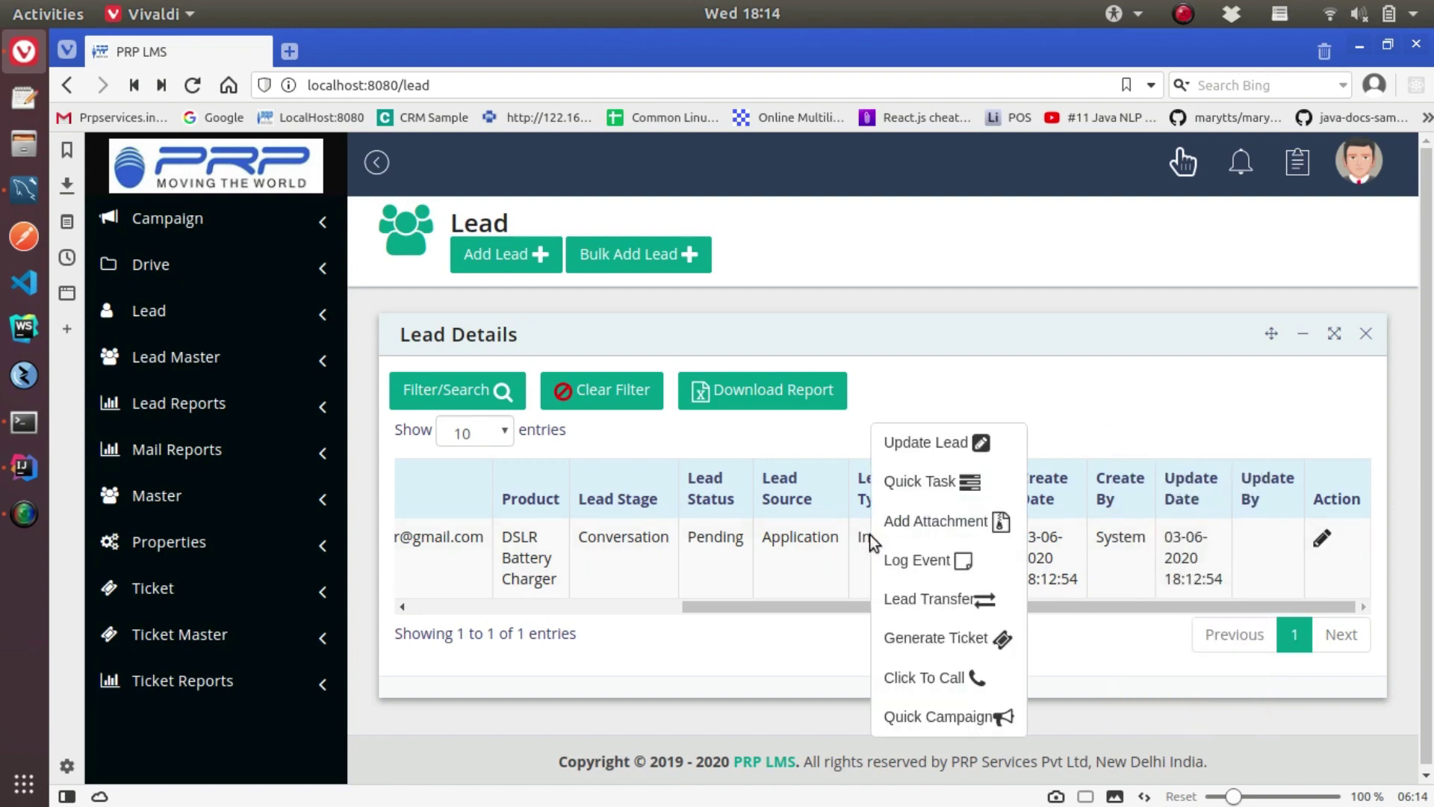
{"action": "left_click", "coordinate": [947, 480]}
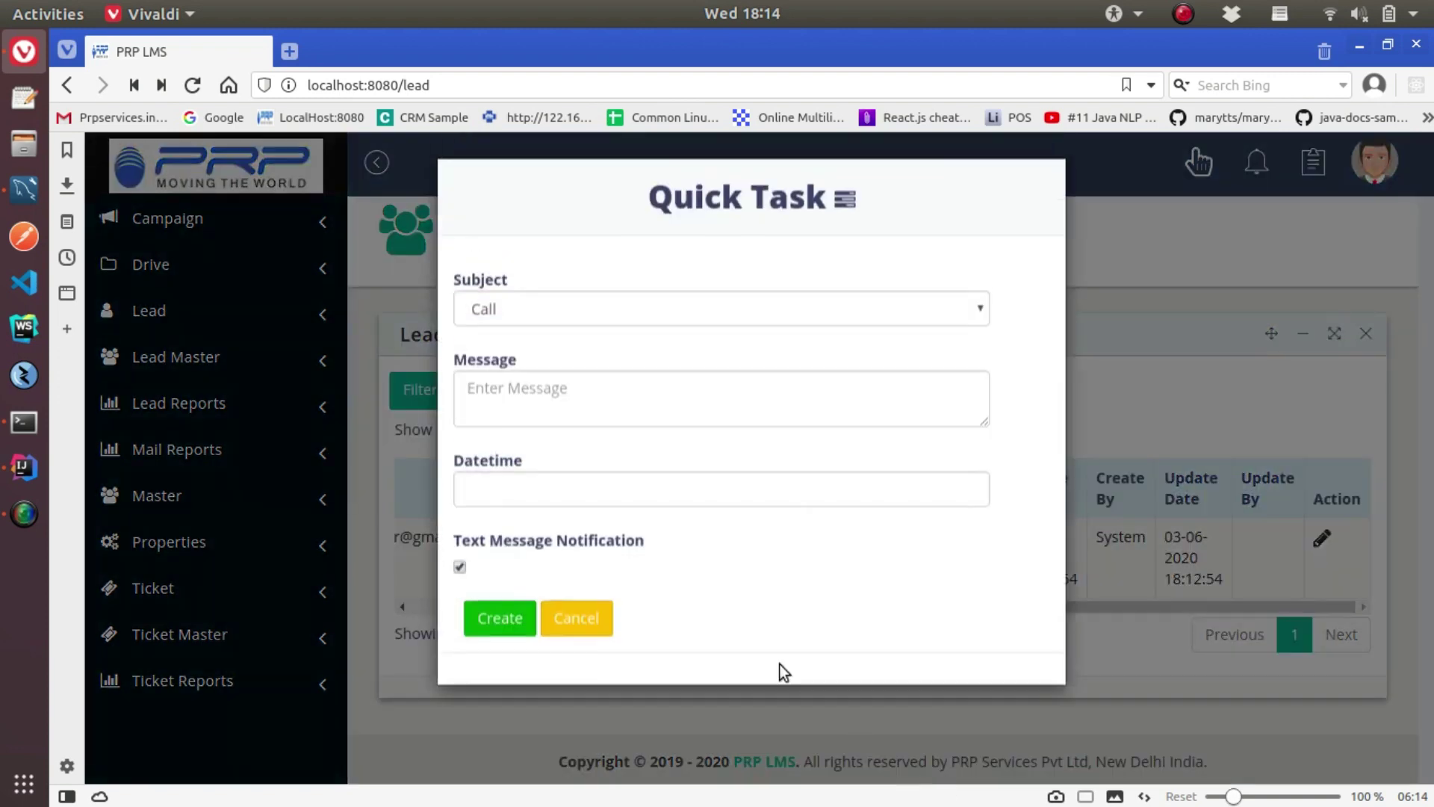
{"action": "left_click", "coordinate": [582, 628]}
{"action": "right_click", "coordinate": [1072, 532]}
{"action": "left_click", "coordinate": [1106, 520]}
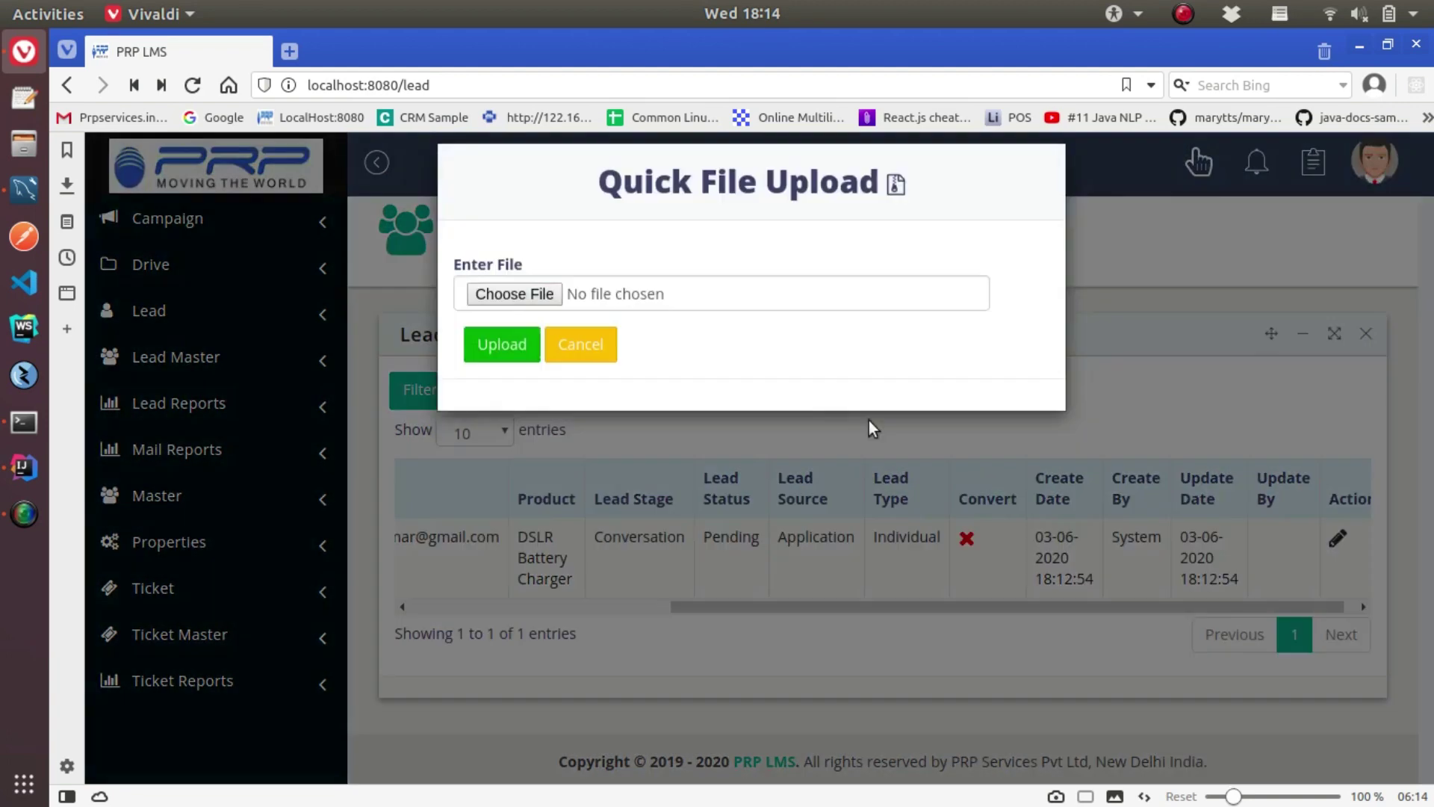
{"action": "left_click", "coordinate": [580, 345]}
{"action": "right_click", "coordinate": [1087, 529]}
{"action": "left_click", "coordinate": [1124, 558]}
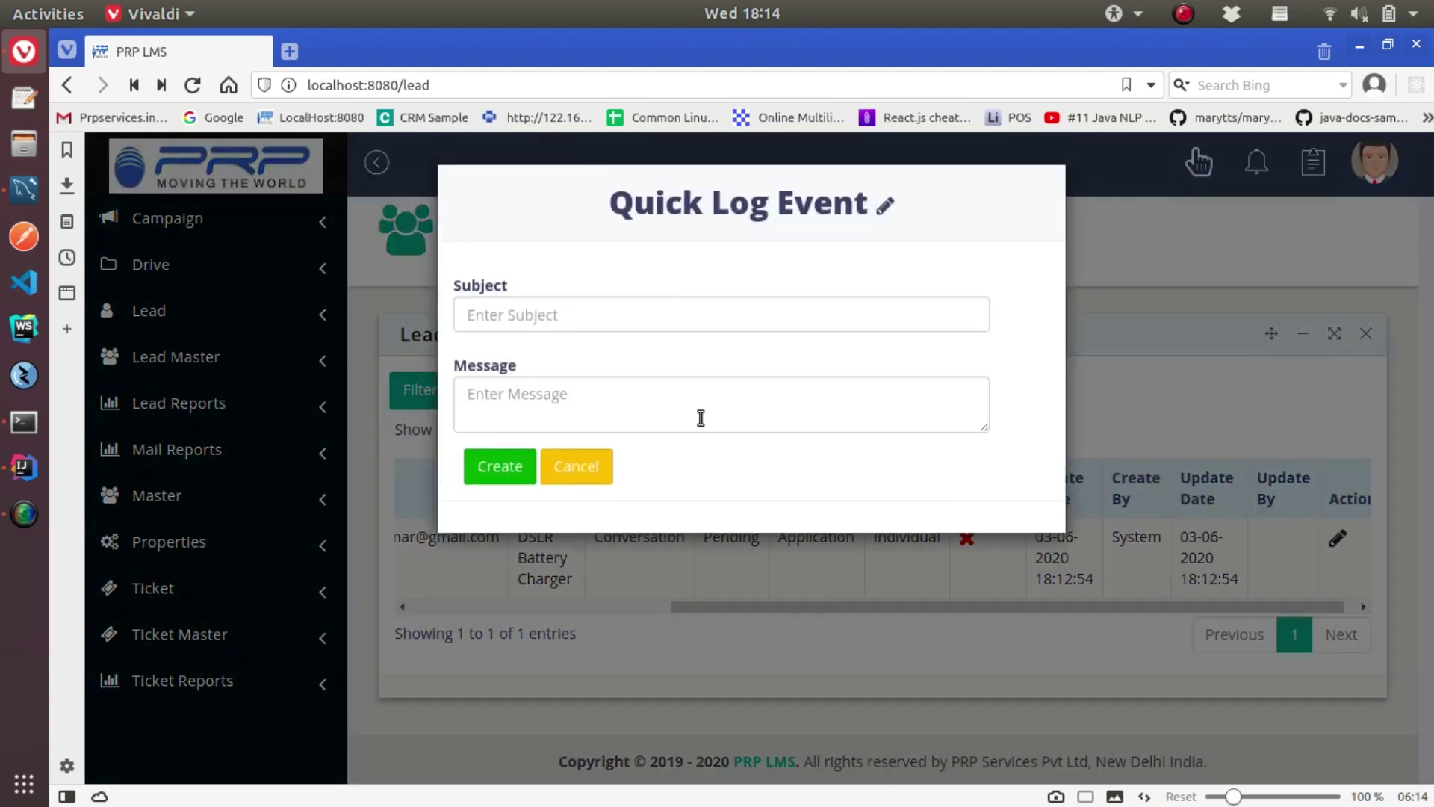
{"action": "left_click", "coordinate": [576, 467]}
Try and cancel Lead Transfer, Generate Ticket and Click To Call, then start a Quick Campaign
{"action": "right_click", "coordinate": [964, 570]}
{"action": "left_click", "coordinate": [1001, 599]}
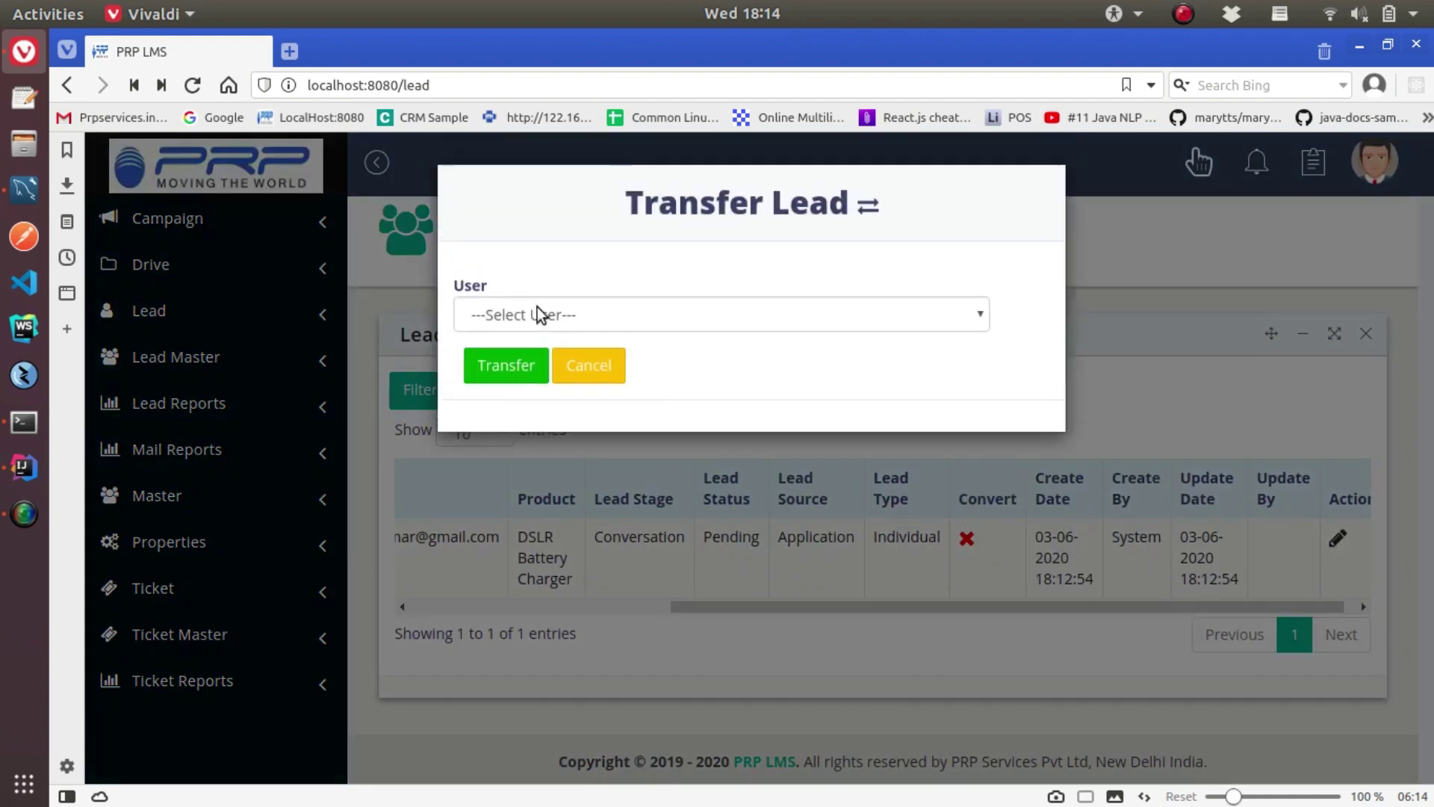
{"action": "left_click", "coordinate": [538, 314]}
{"action": "left_click", "coordinate": [796, 553]}
{"action": "right_click", "coordinate": [797, 554]}
{"action": "left_click", "coordinate": [837, 634]}
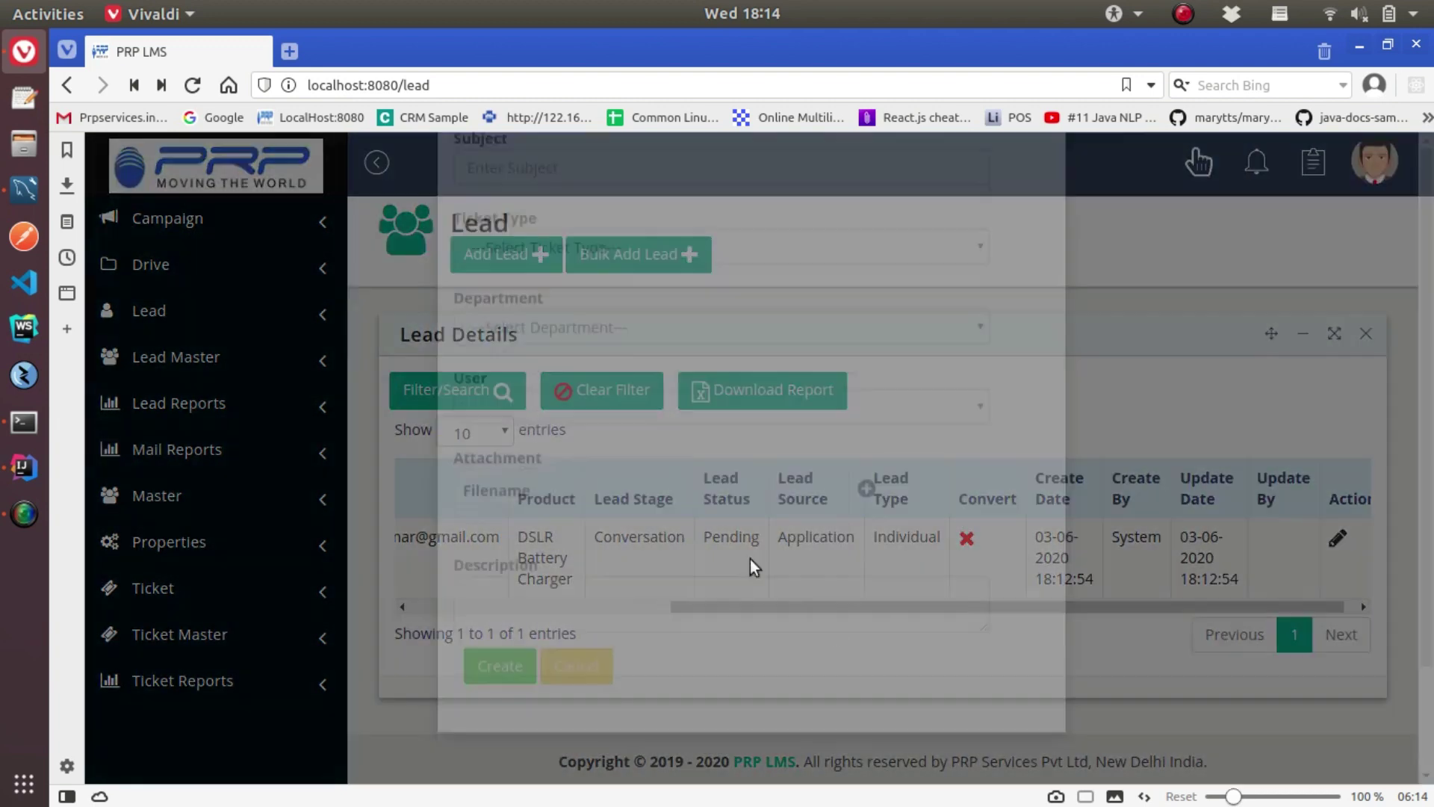
{"action": "left_click", "coordinate": [598, 684]}
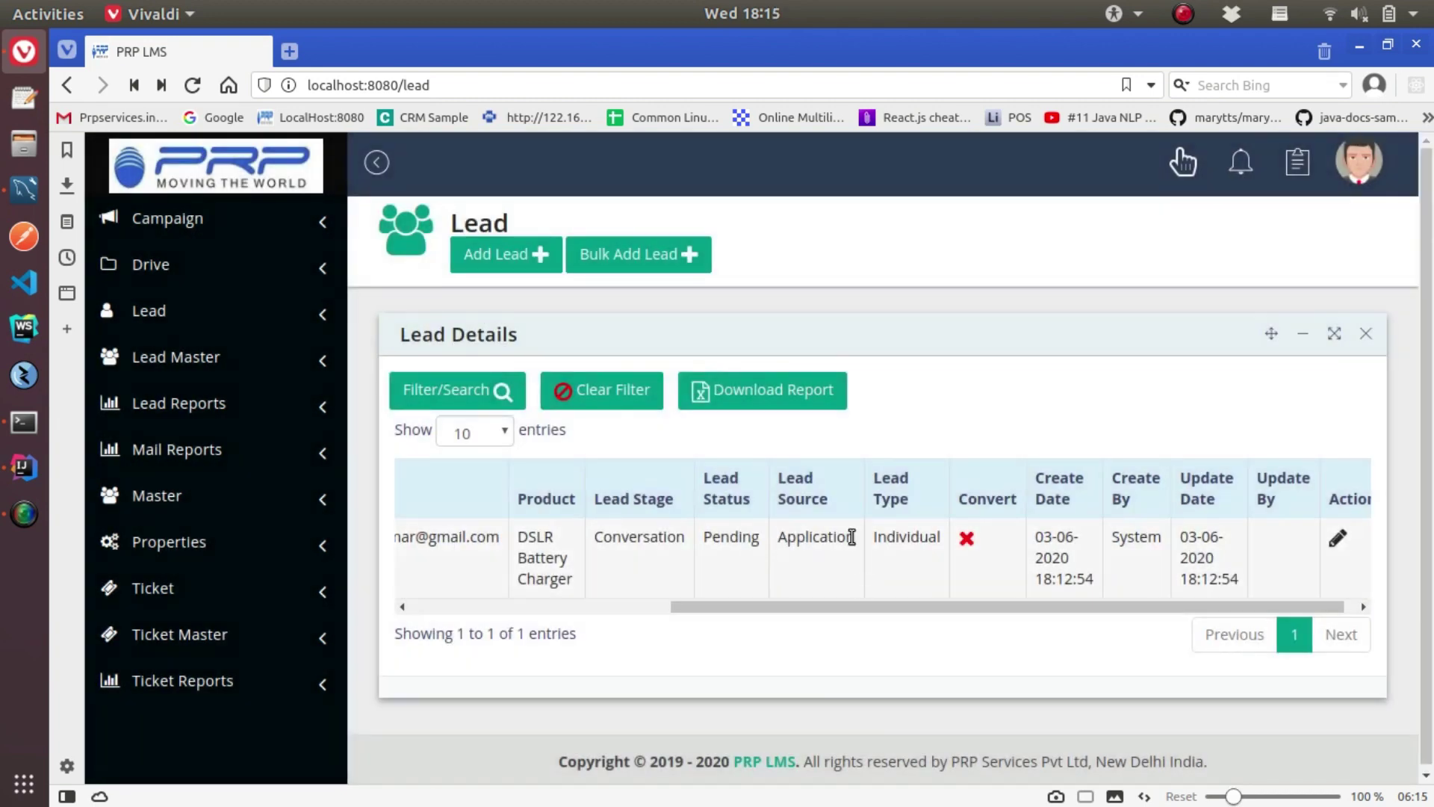
{"action": "right_click", "coordinate": [851, 549]}
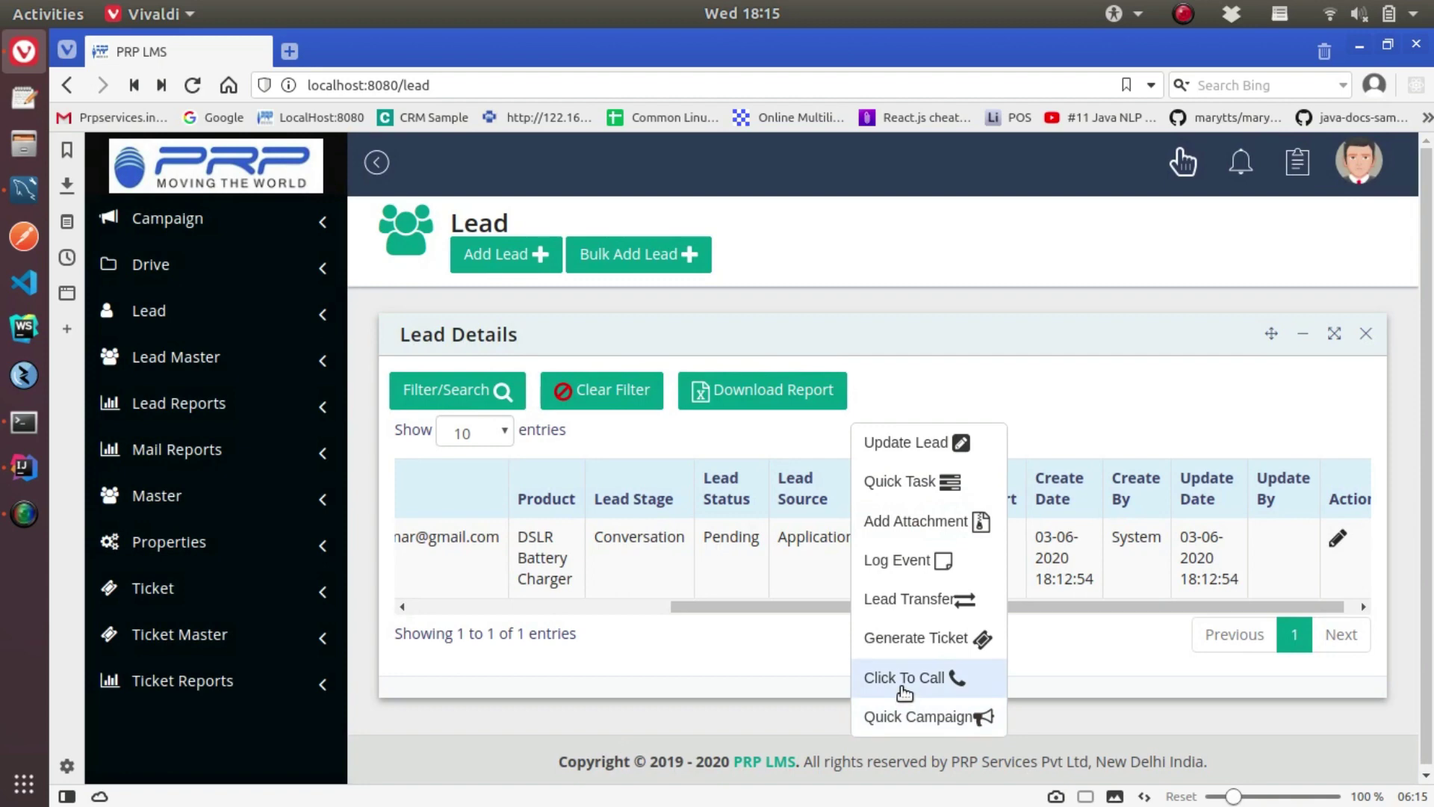
{"action": "left_click", "coordinate": [904, 678]}
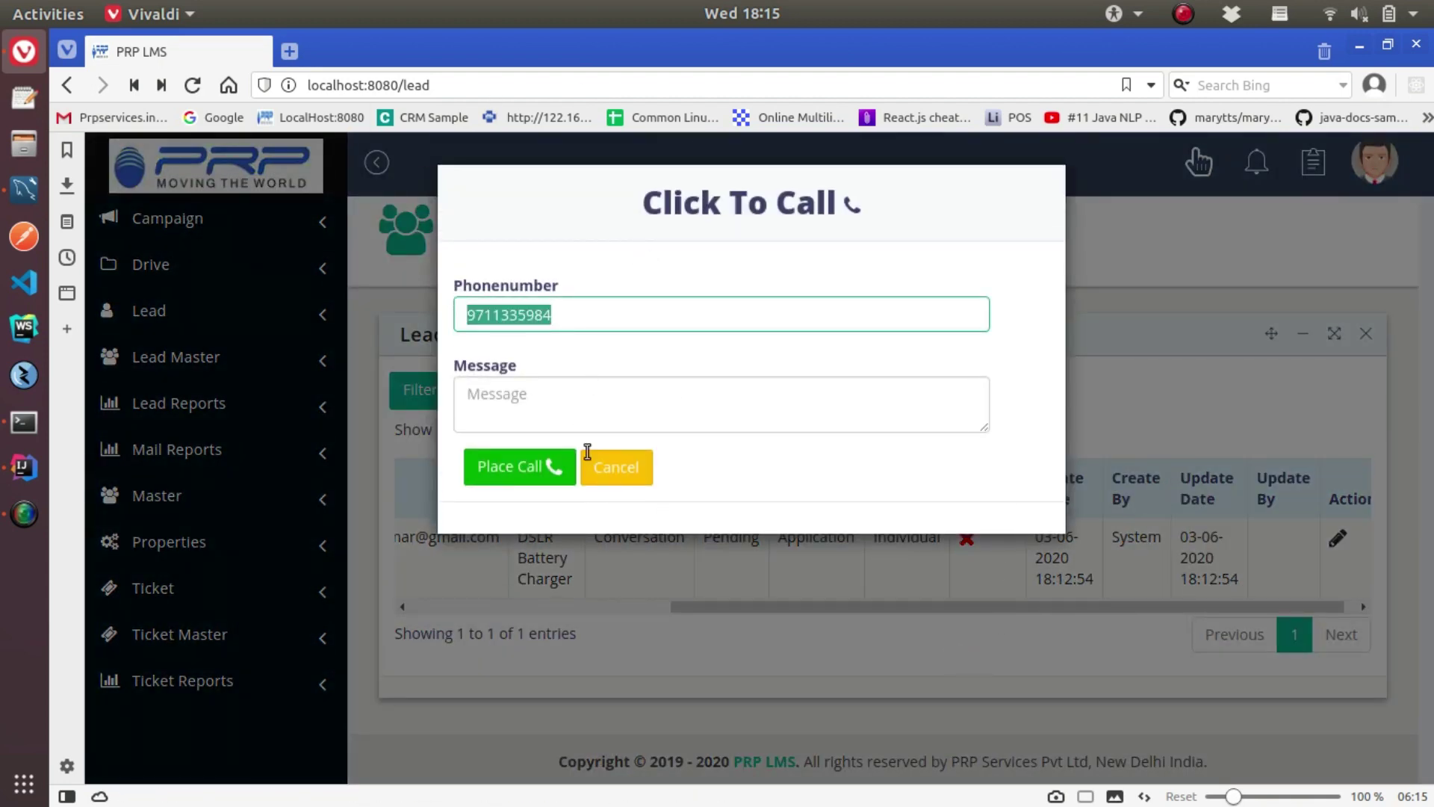
{"action": "left_click", "coordinate": [639, 477]}
{"action": "right_click", "coordinate": [1157, 557]}
{"action": "left_click", "coordinate": [1195, 717]}
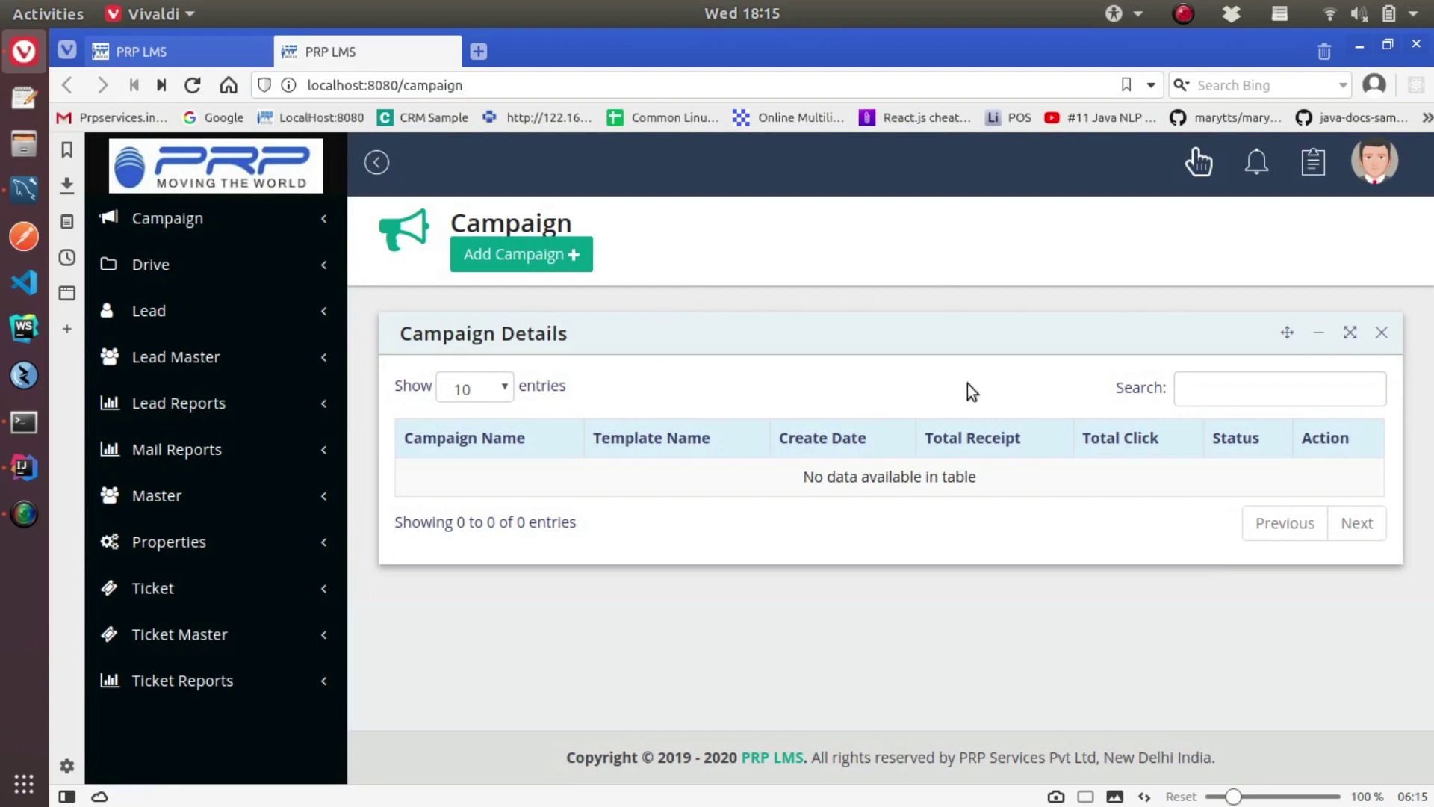
Cancel a new campaign form and close the Campaign tab
{"action": "left_click", "coordinate": [562, 273]}
{"action": "left_click", "coordinate": [550, 674]}
{"action": "left_click", "coordinate": [449, 52]}
Bring up the update form for lead PRP80 from the Lead Details table
{"action": "left_click_drag", "start_coordinate": [930, 604], "coordinate": [599, 517]}
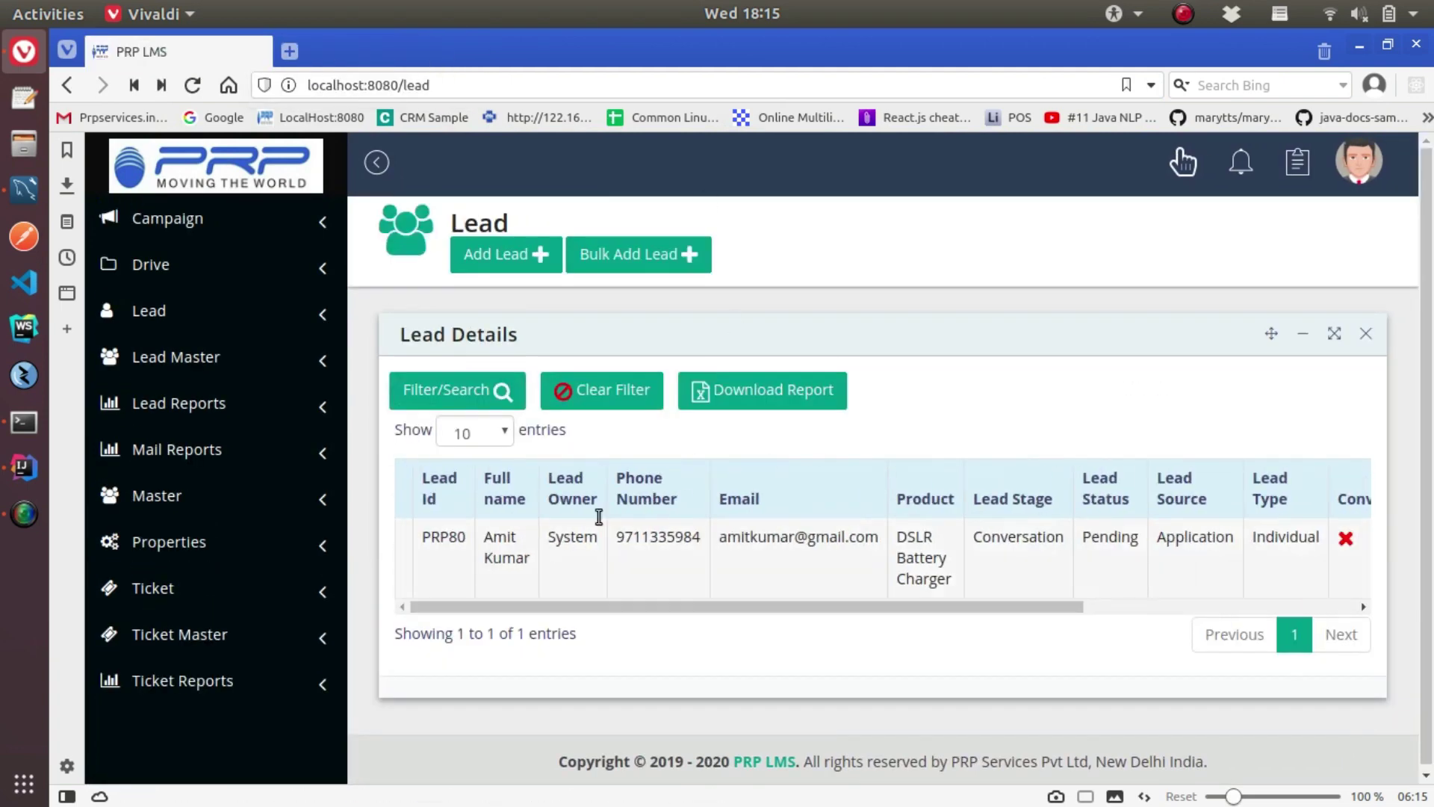
{"action": "left_click", "coordinate": [445, 535]}
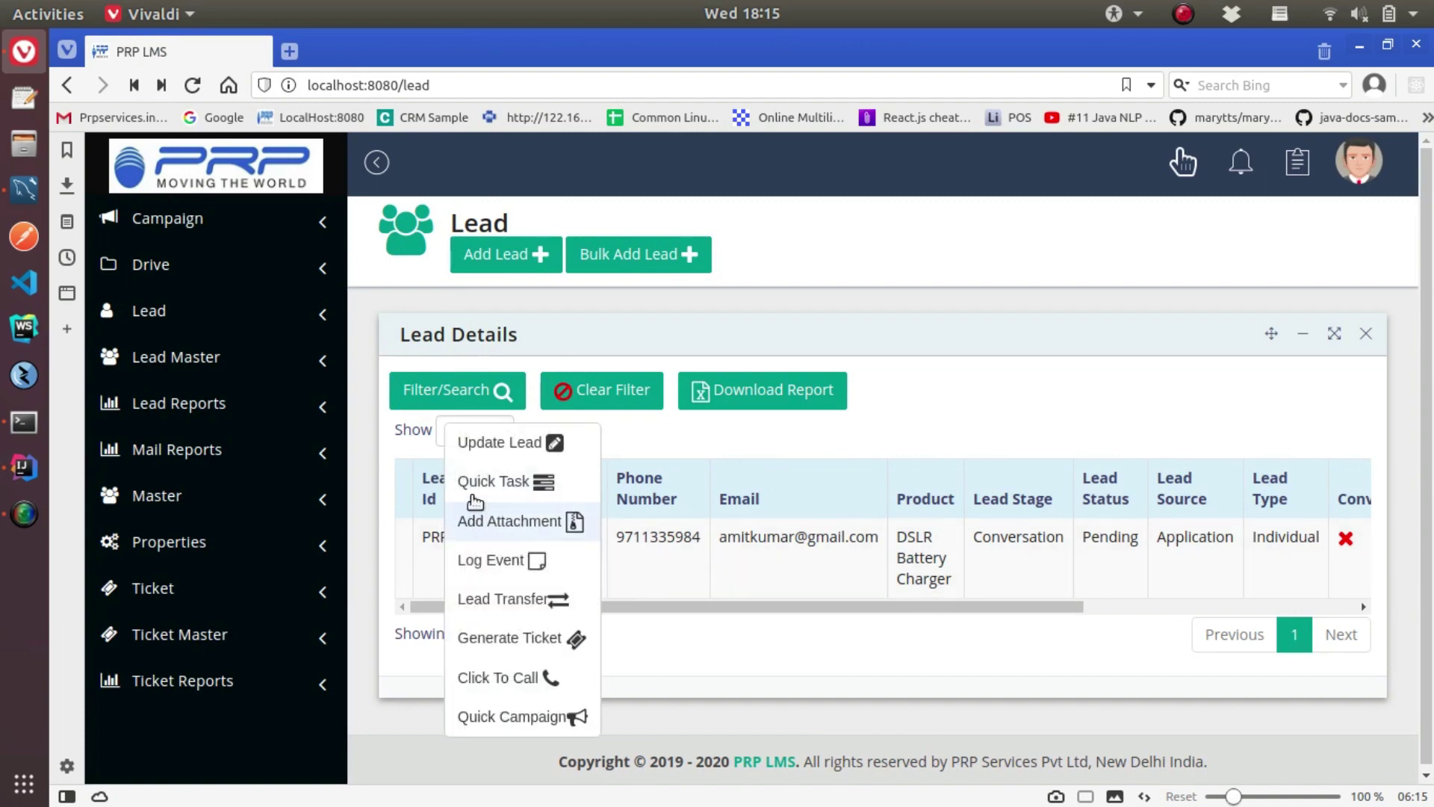
{"action": "left_click", "coordinate": [502, 444]}
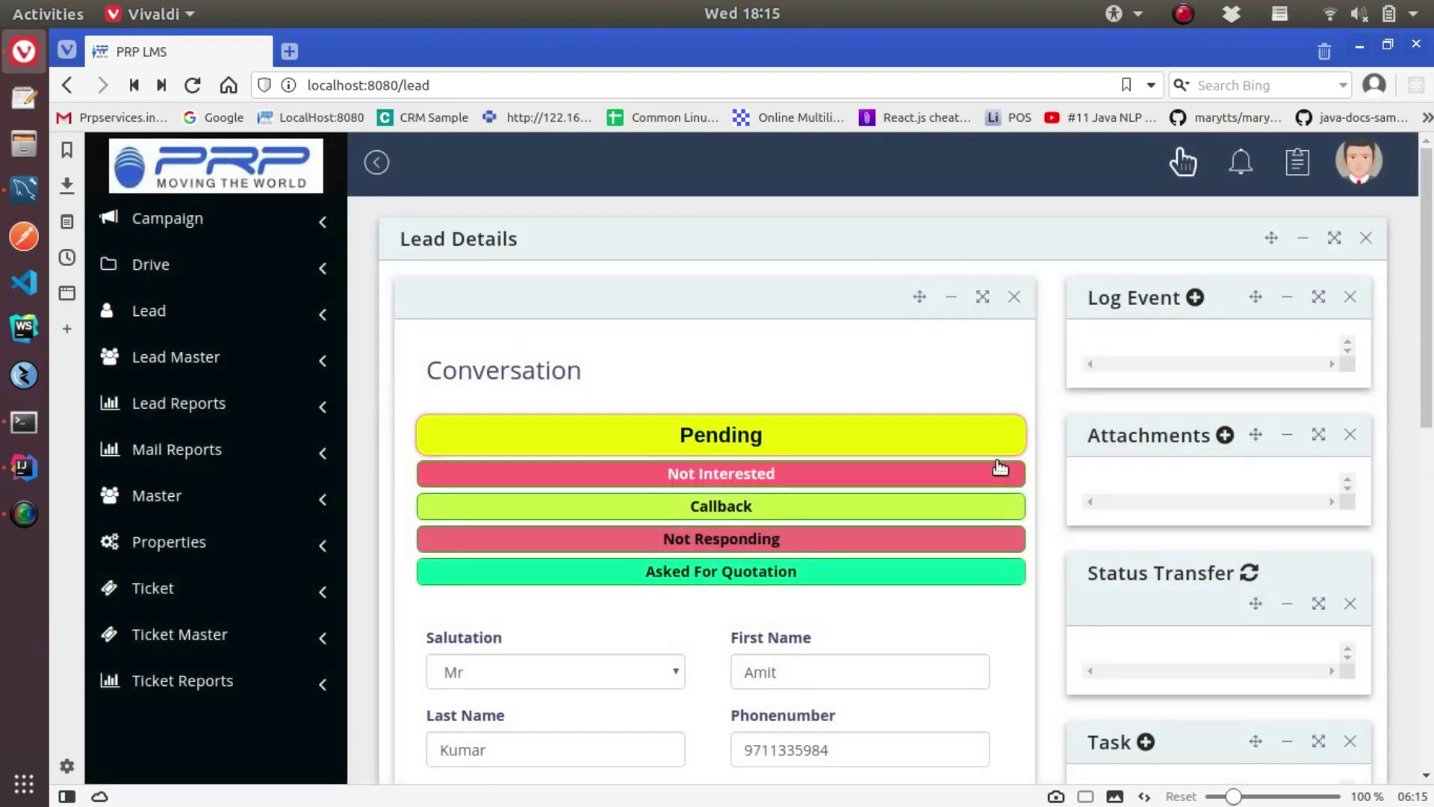
Change the lead status to Not Interested, revert it to Pending, then switch it to Callback
{"action": "scroll", "coordinate": [971, 448], "scroll_direction": "down", "scroll_amount": 5}
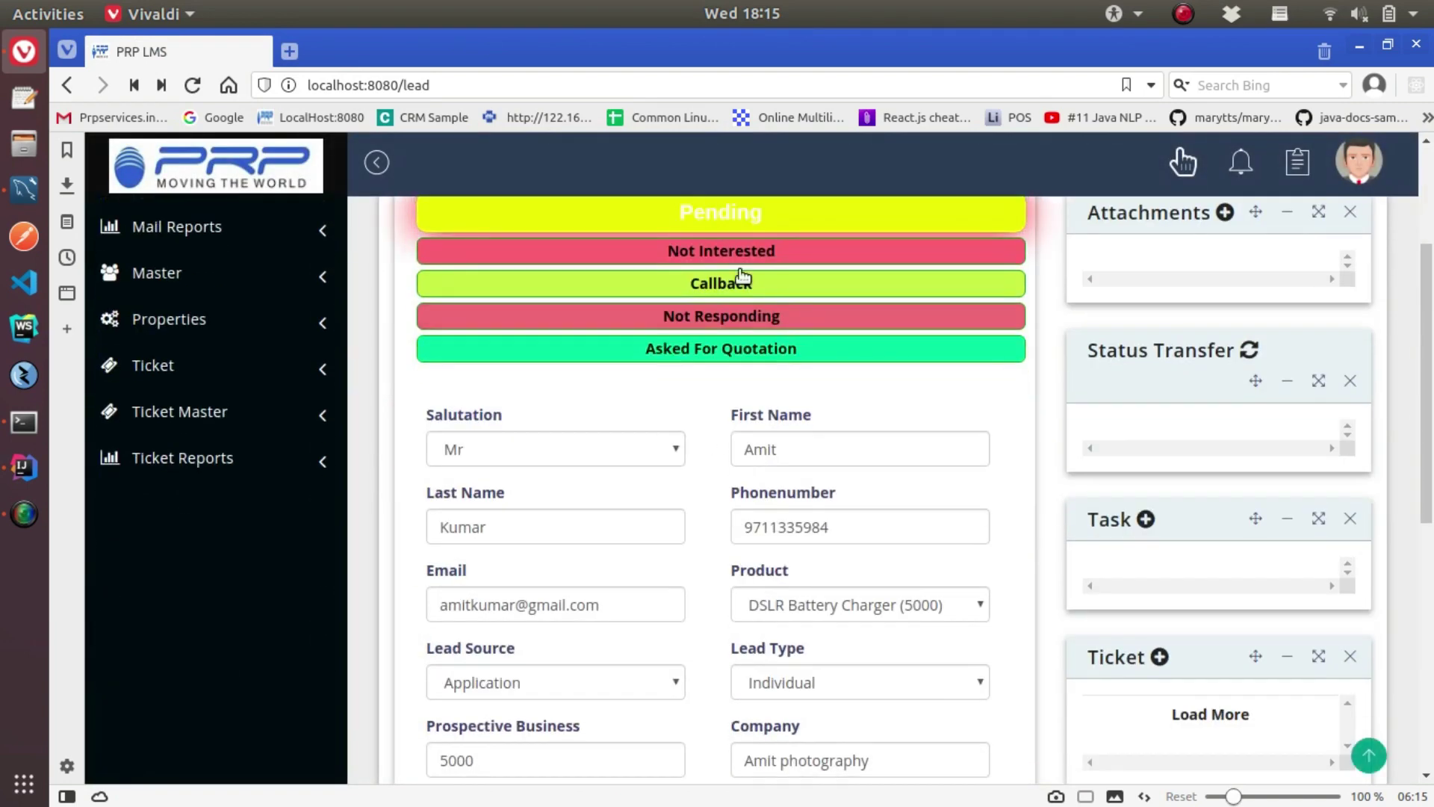
{"action": "scroll", "coordinate": [822, 337], "scroll_direction": "up", "scroll_amount": 4}
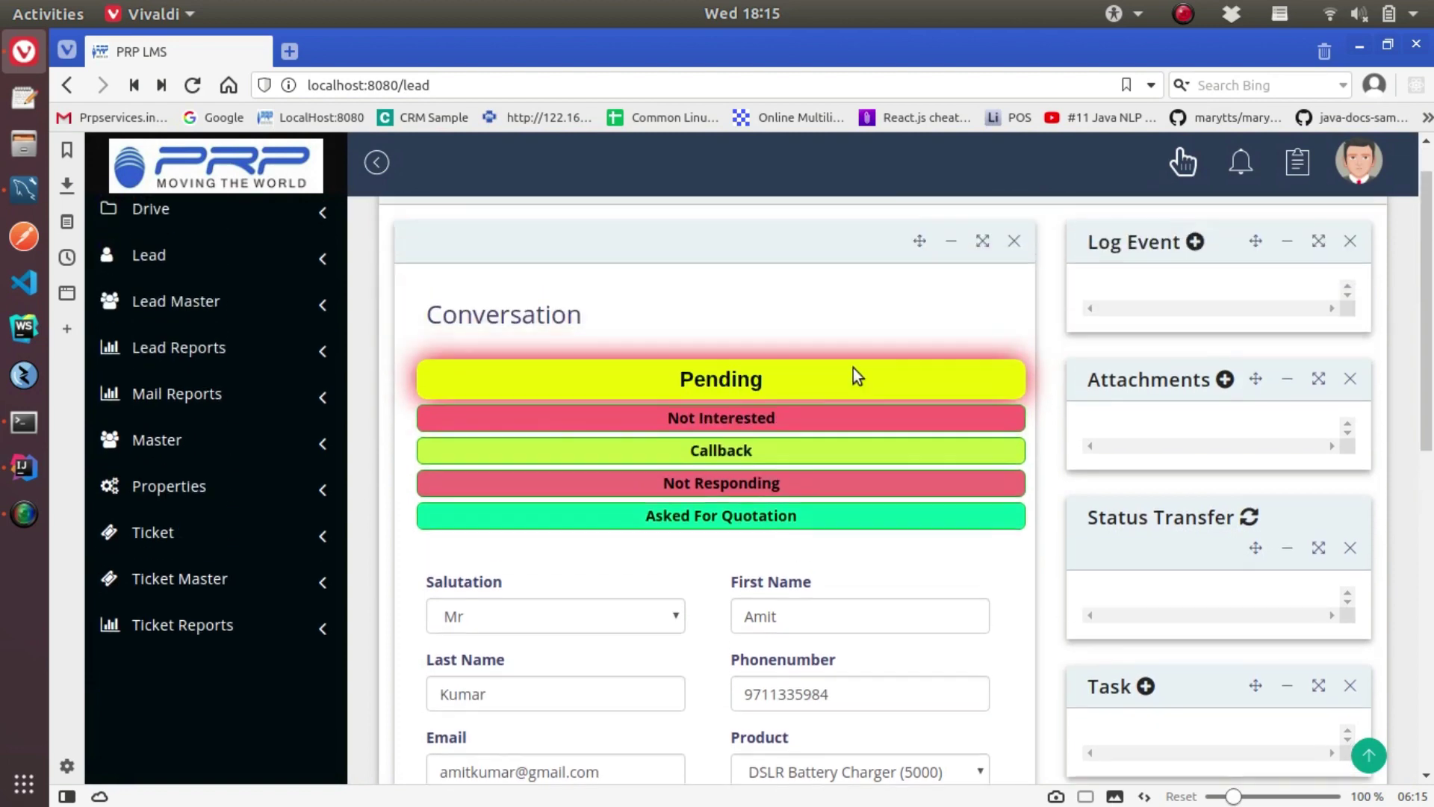
{"action": "left_click", "coordinate": [713, 424]}
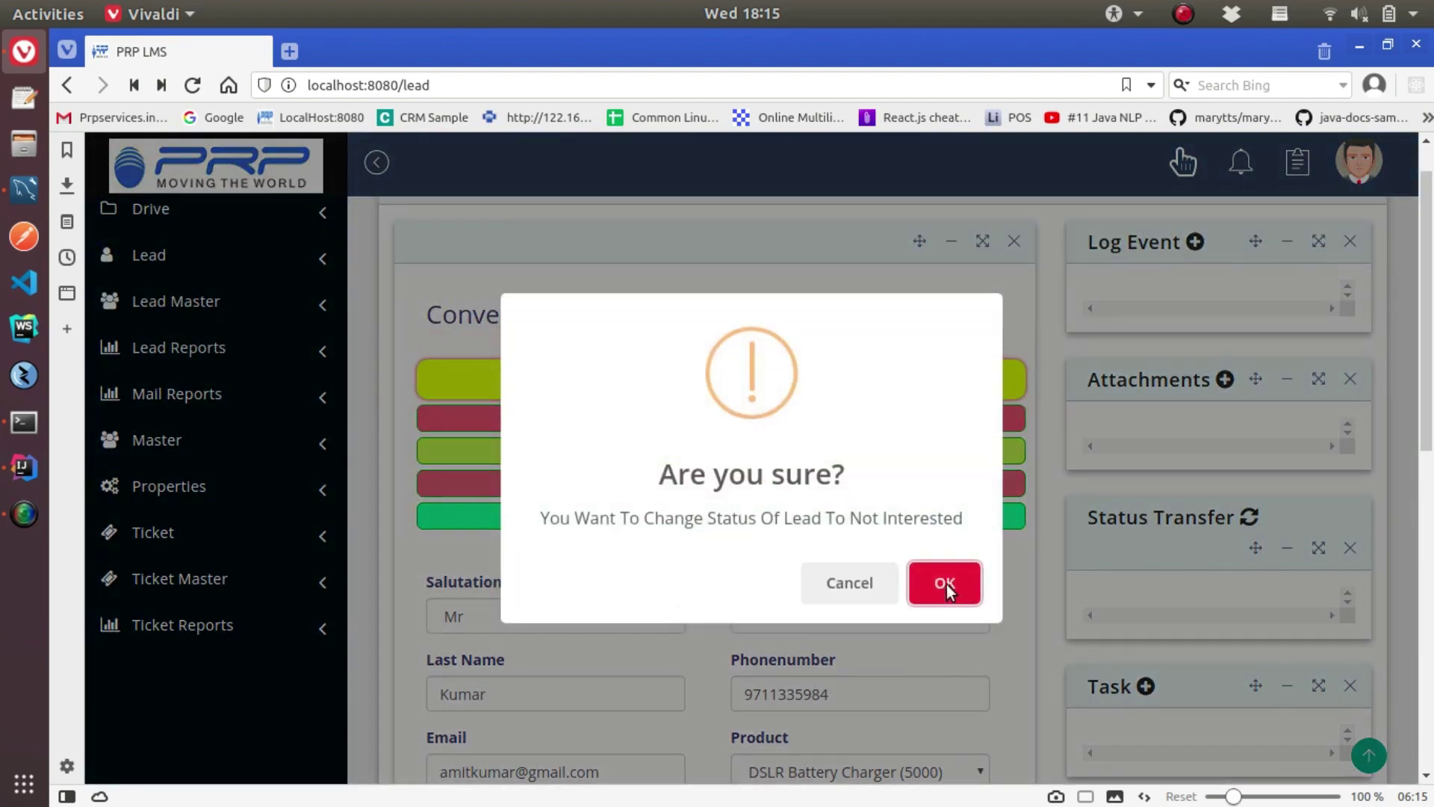
{"action": "left_click", "coordinate": [946, 584]}
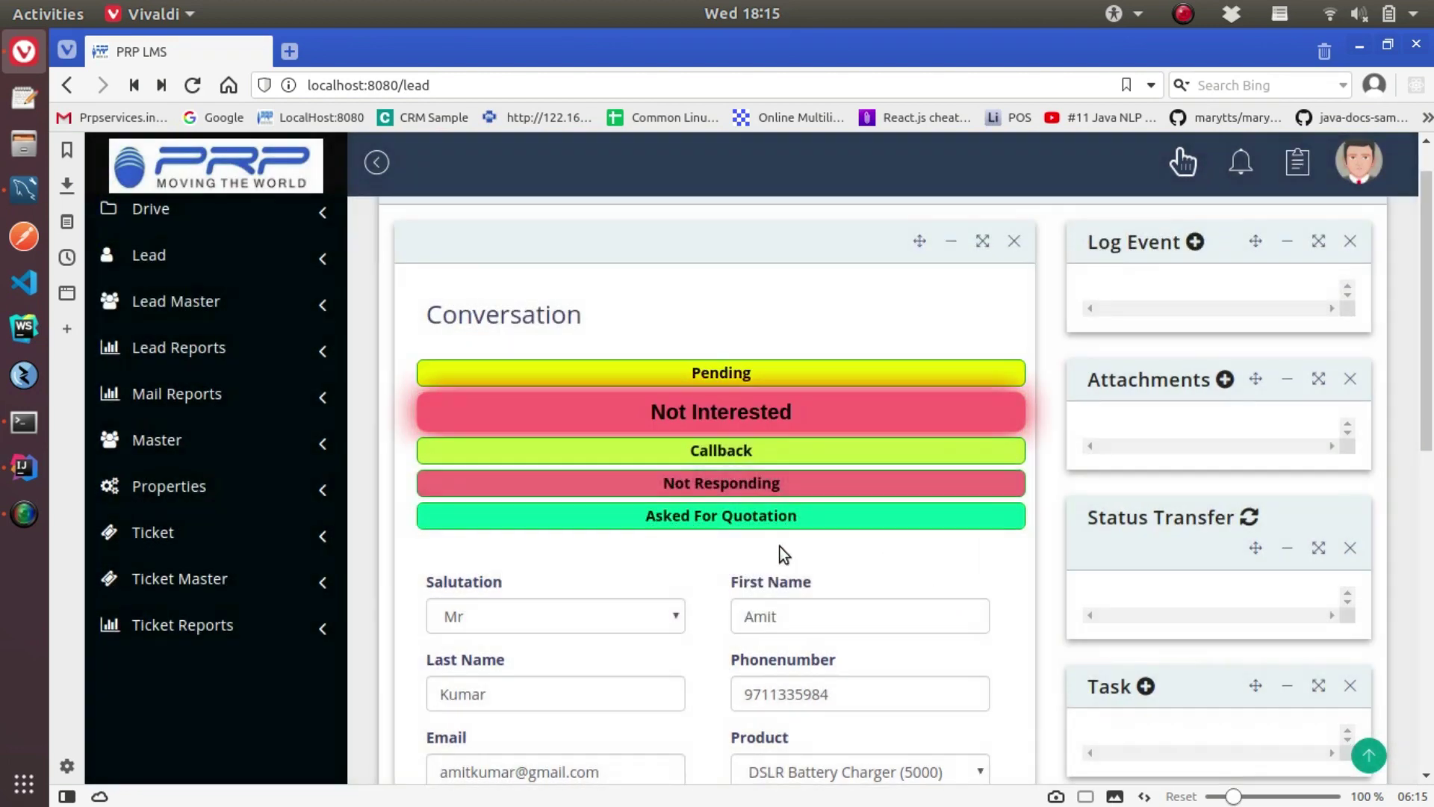
{"action": "left_click", "coordinate": [749, 372]}
{"action": "left_click", "coordinate": [934, 578]}
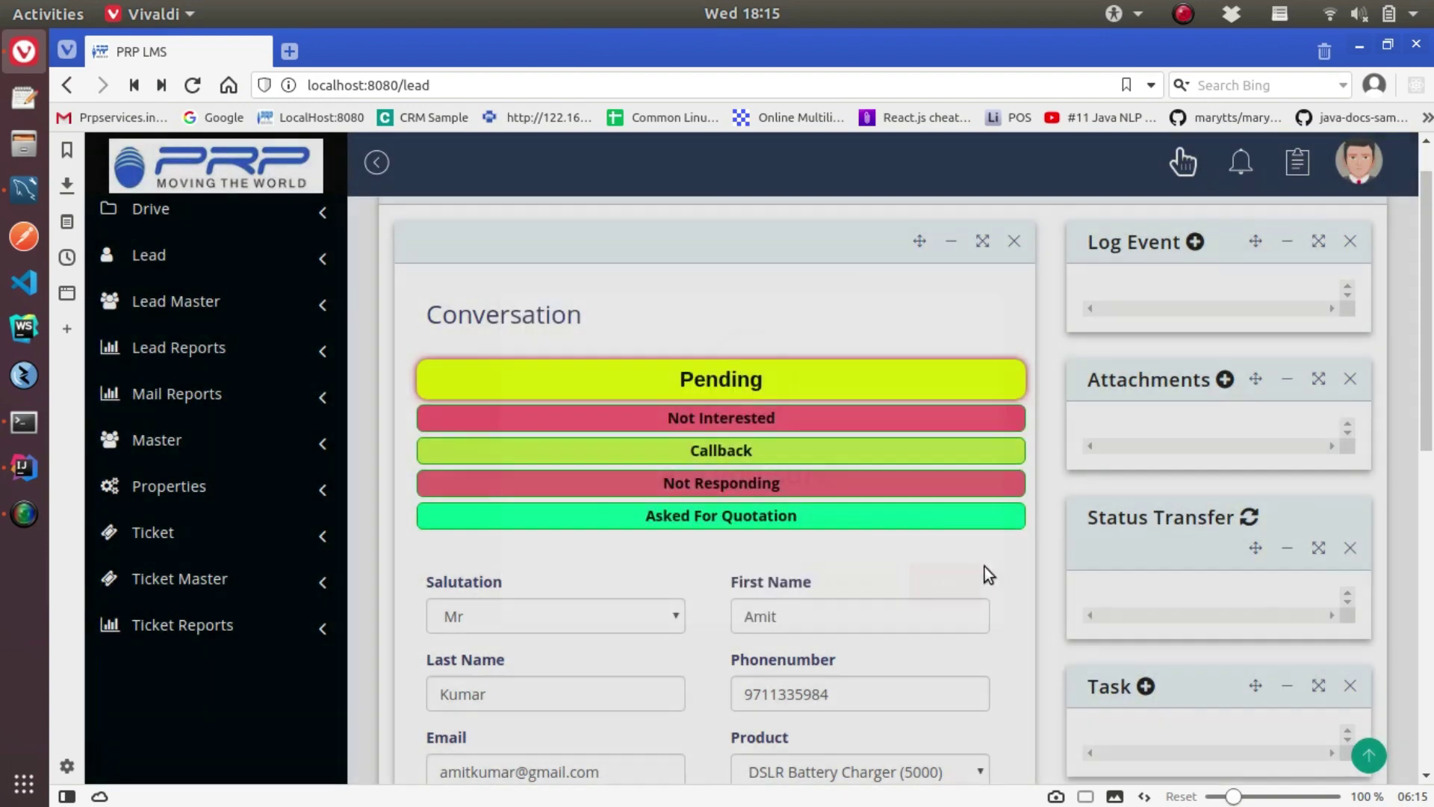
{"action": "left_click", "coordinate": [728, 448]}
{"action": "left_click", "coordinate": [934, 586]}
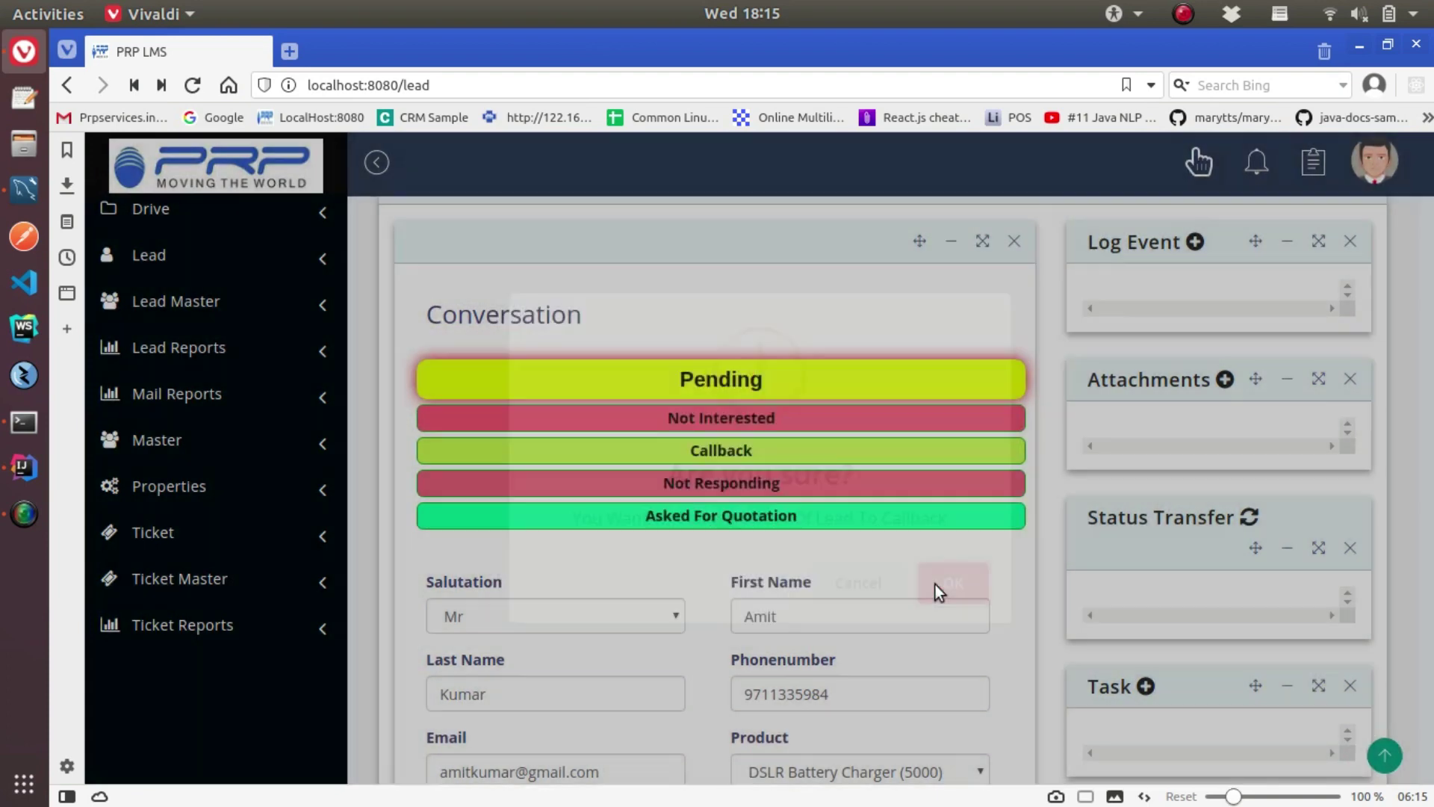
{"action": "left_click", "coordinate": [535, 404]}
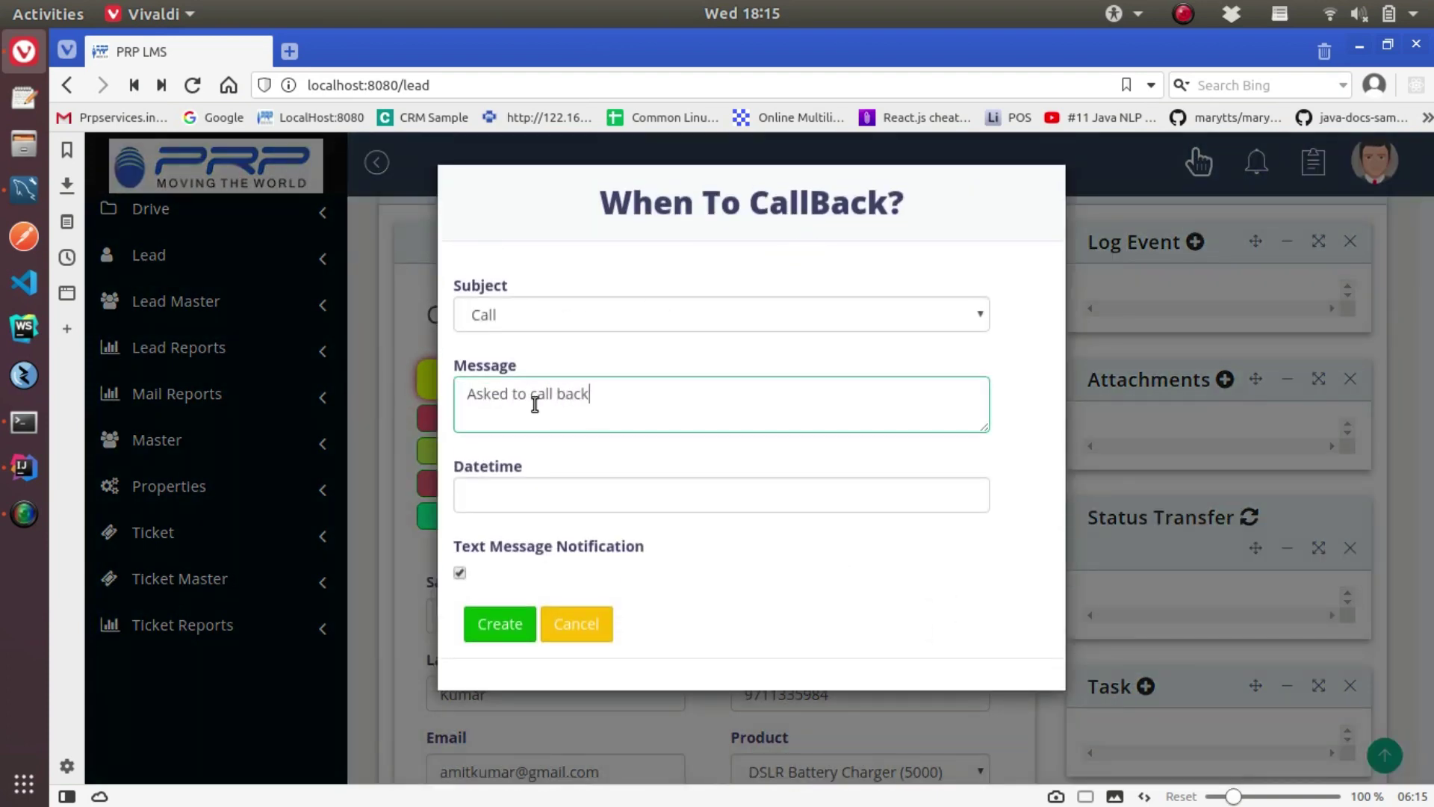
{"action": "left_click", "coordinate": [596, 493]}
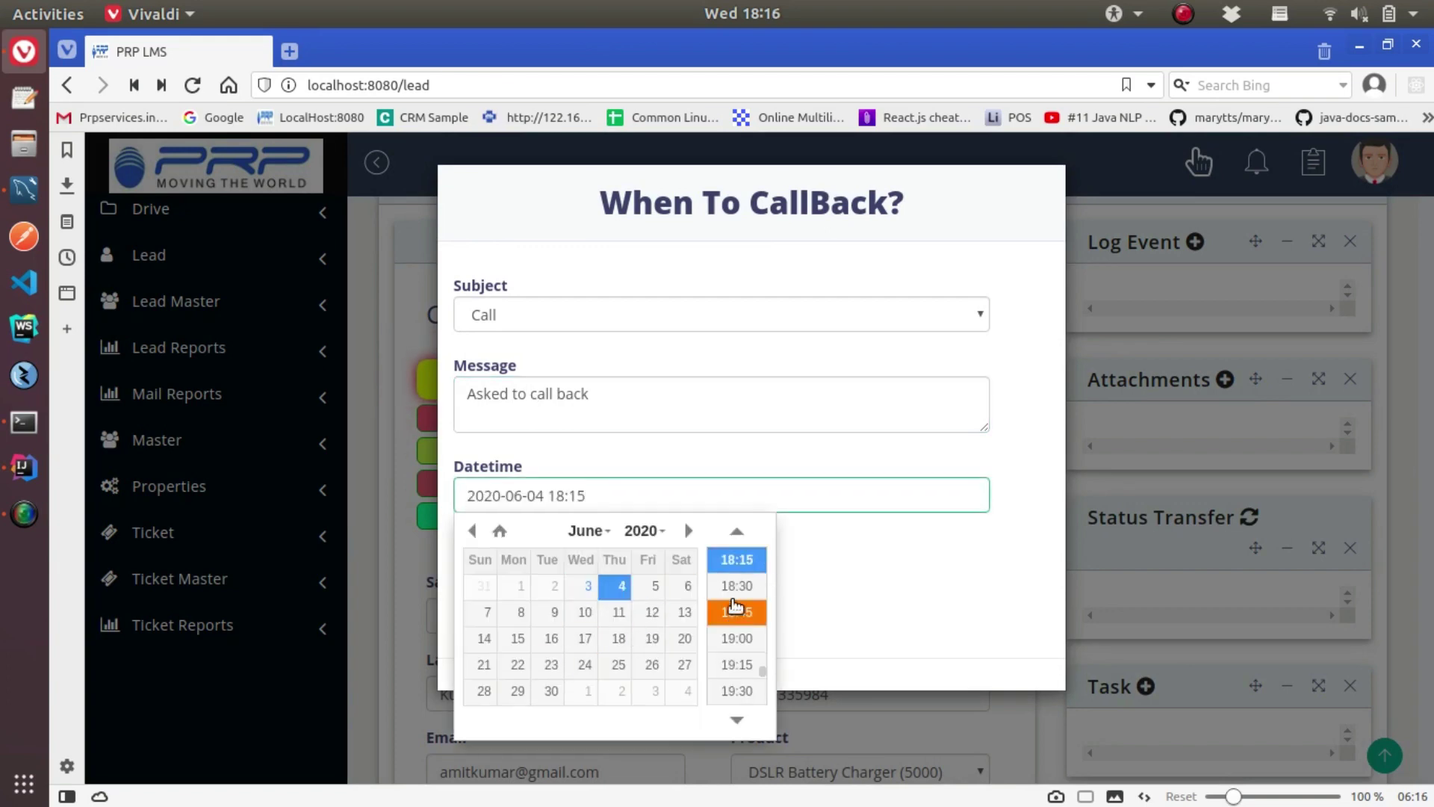
{"action": "left_click", "coordinate": [738, 638]}
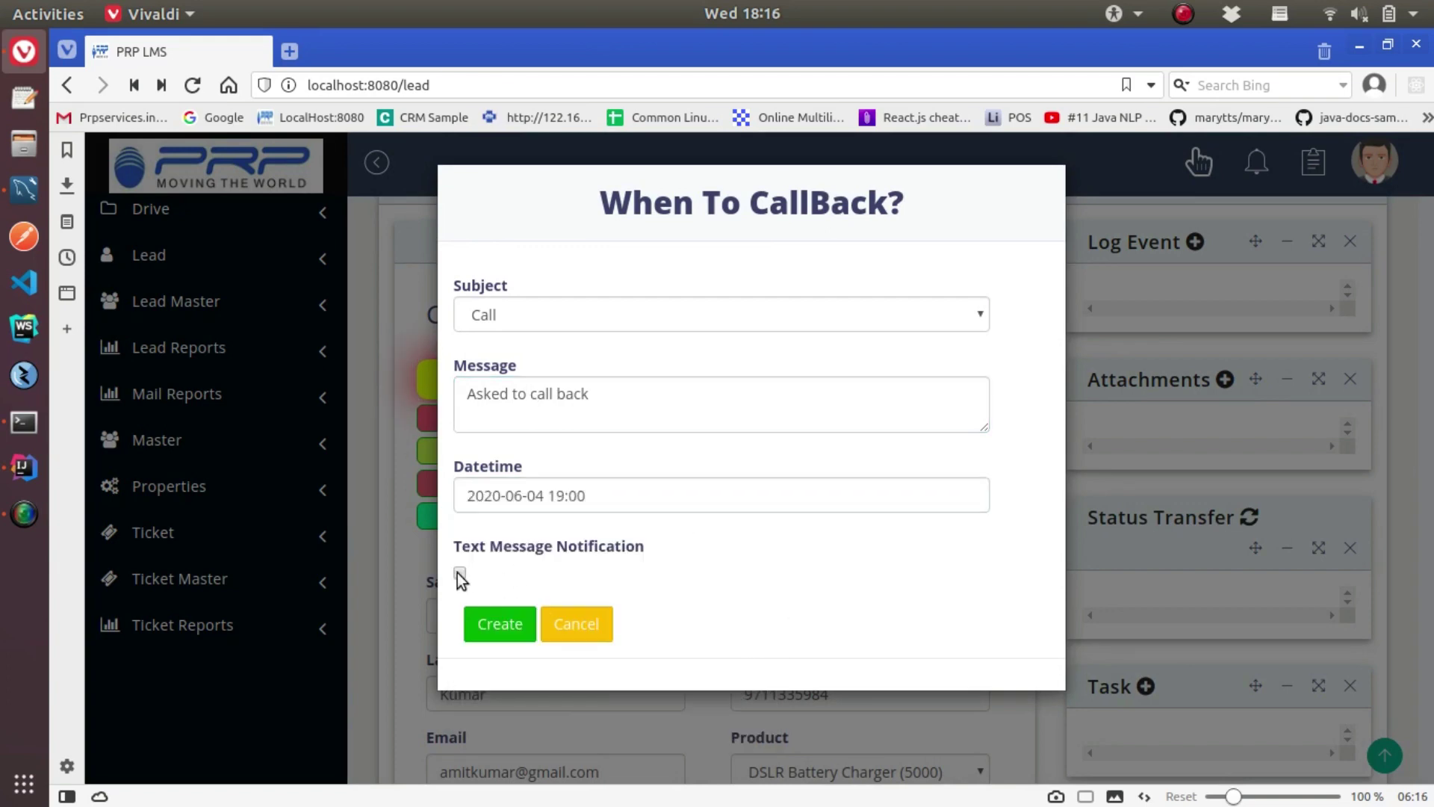
{"action": "left_click", "coordinate": [499, 624]}
{"action": "left_click", "coordinate": [956, 585]}
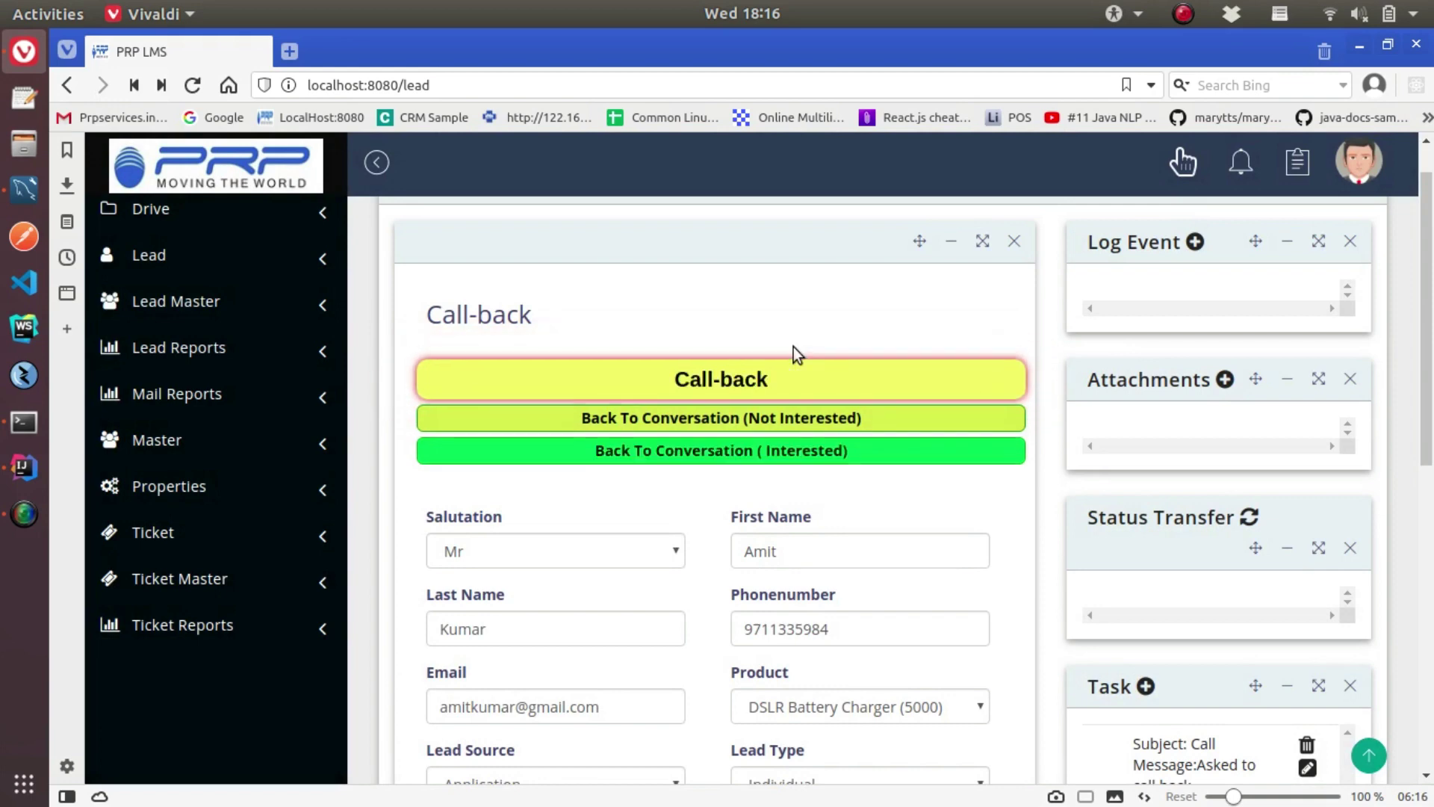
Refresh the status transfer history, then send the lead Back To Conversation (Not Interested)
{"action": "left_click", "coordinate": [1250, 520]}
{"action": "scroll", "coordinate": [1208, 635], "scroll_direction": "up", "scroll_amount": 1}
{"action": "scroll", "coordinate": [1207, 634], "scroll_direction": "down", "scroll_amount": 3}
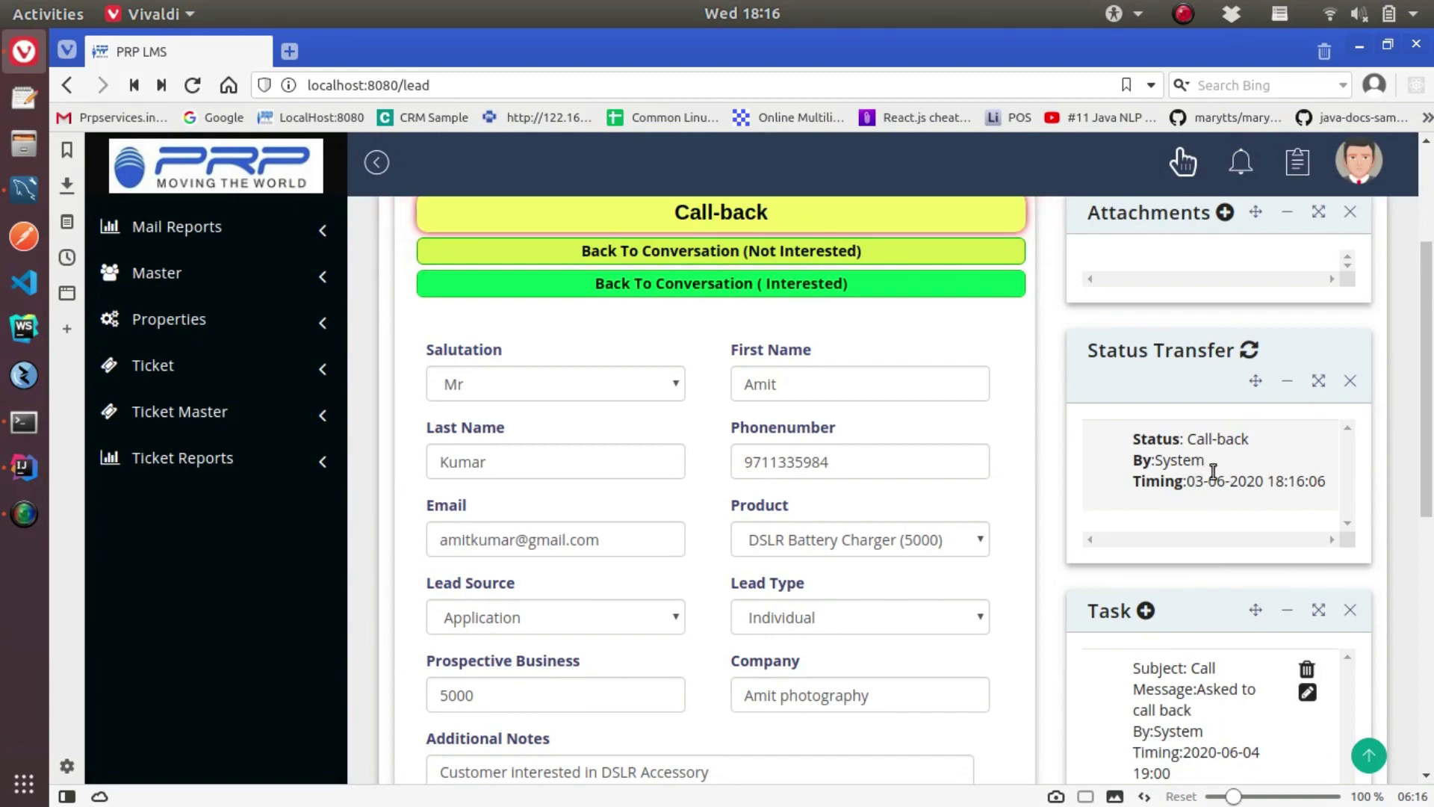
{"action": "scroll", "coordinate": [1218, 508], "scroll_direction": "up", "scroll_amount": 2}
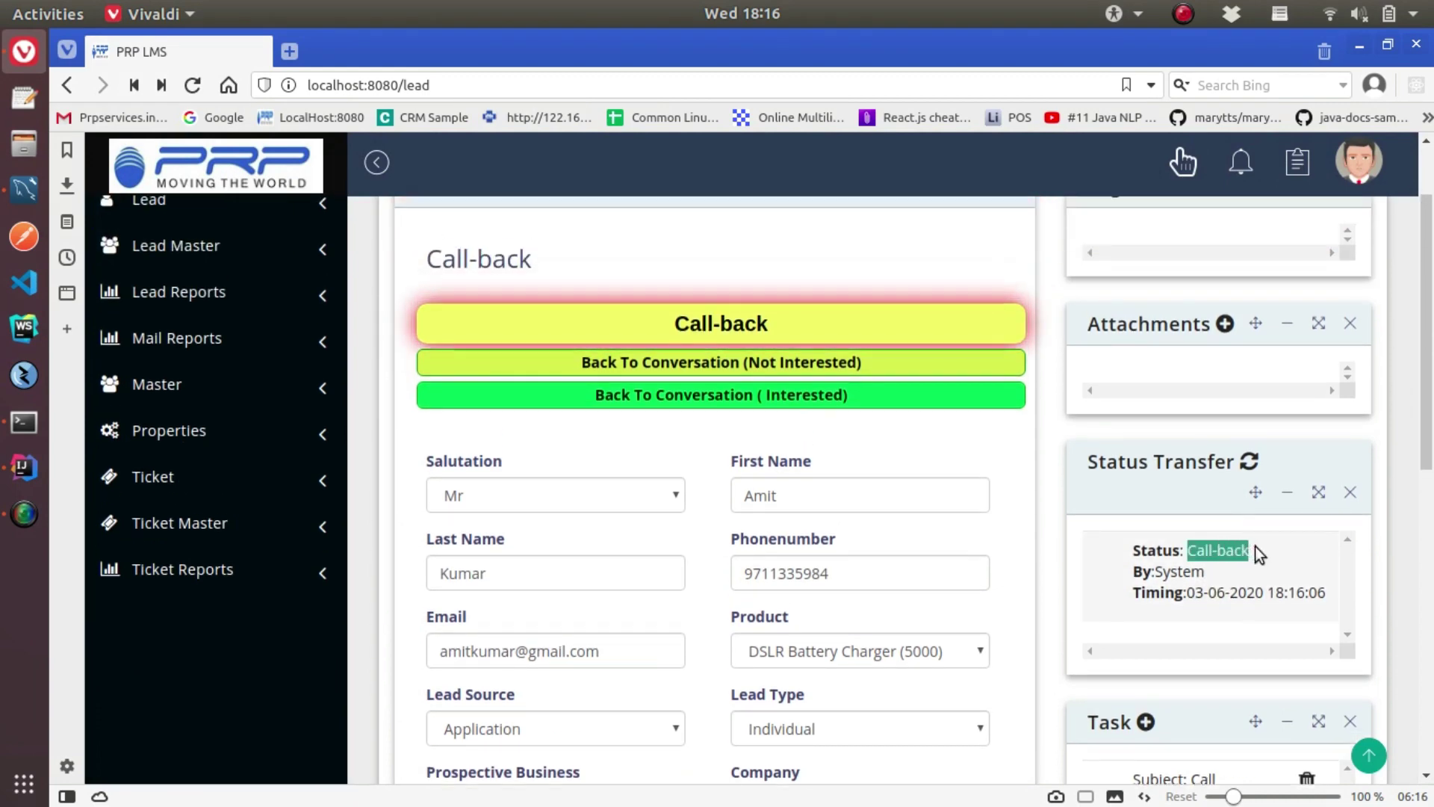
{"action": "left_click_drag", "start_coordinate": [1196, 593], "coordinate": [1326, 593]}
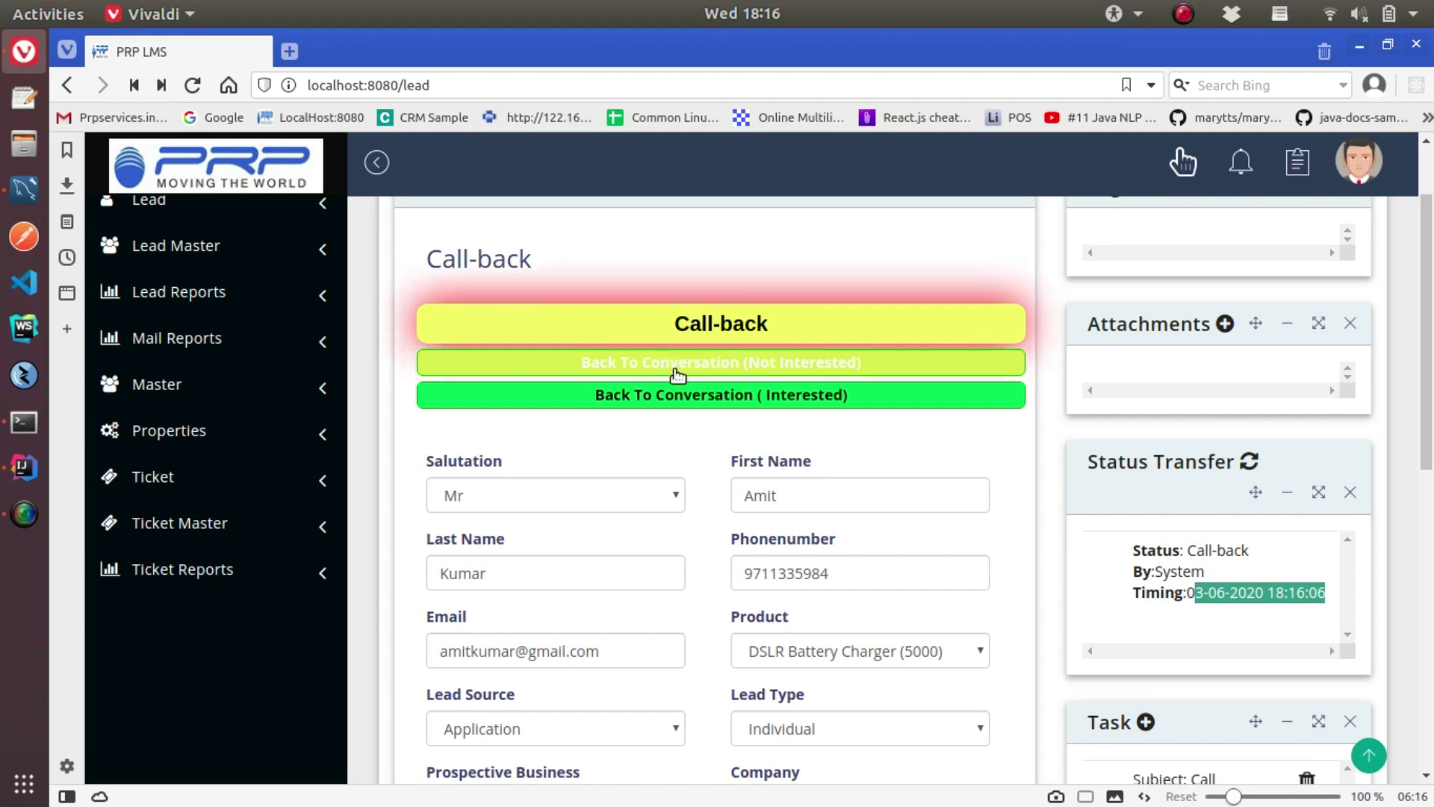
{"action": "left_click", "coordinate": [742, 366]}
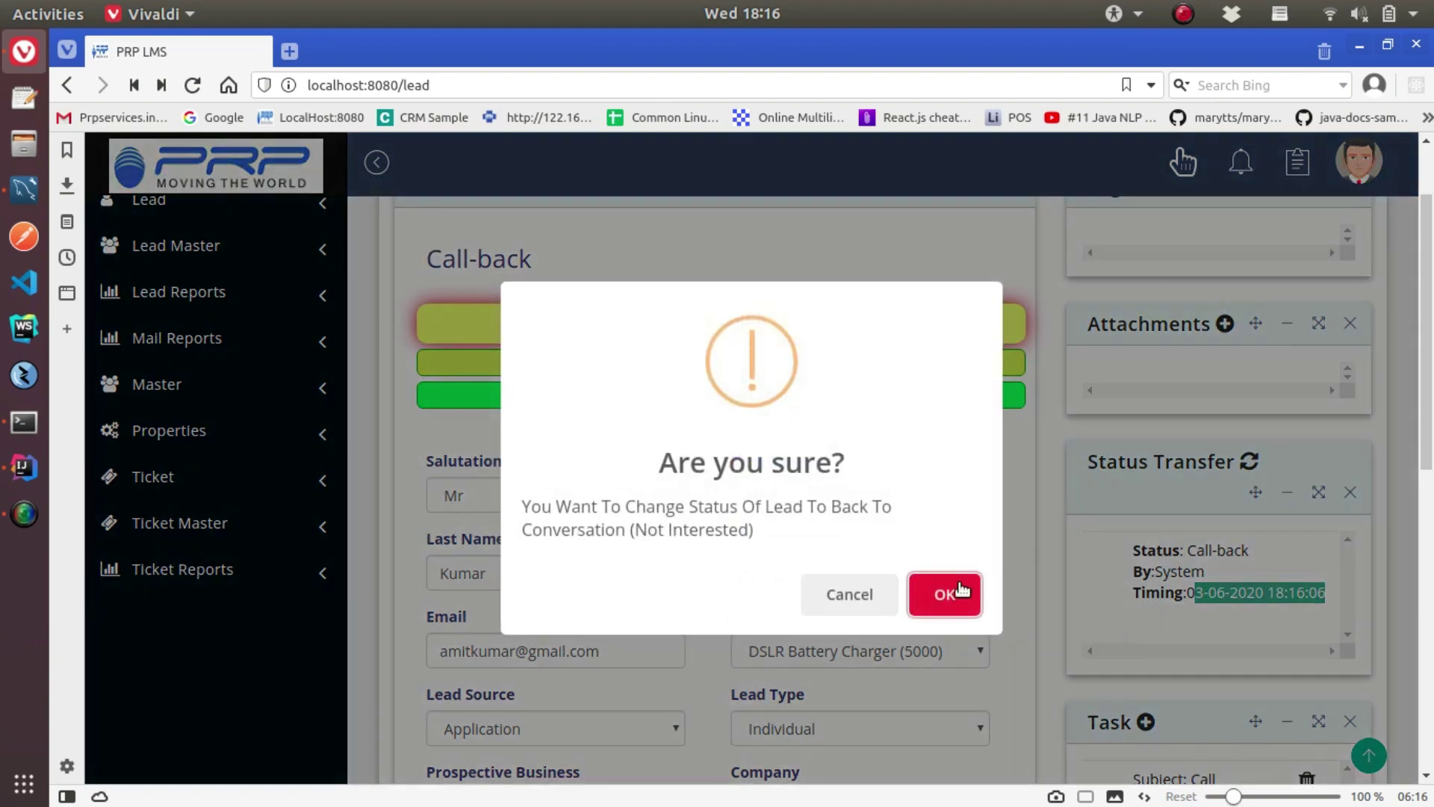
{"action": "left_click", "coordinate": [960, 591]}
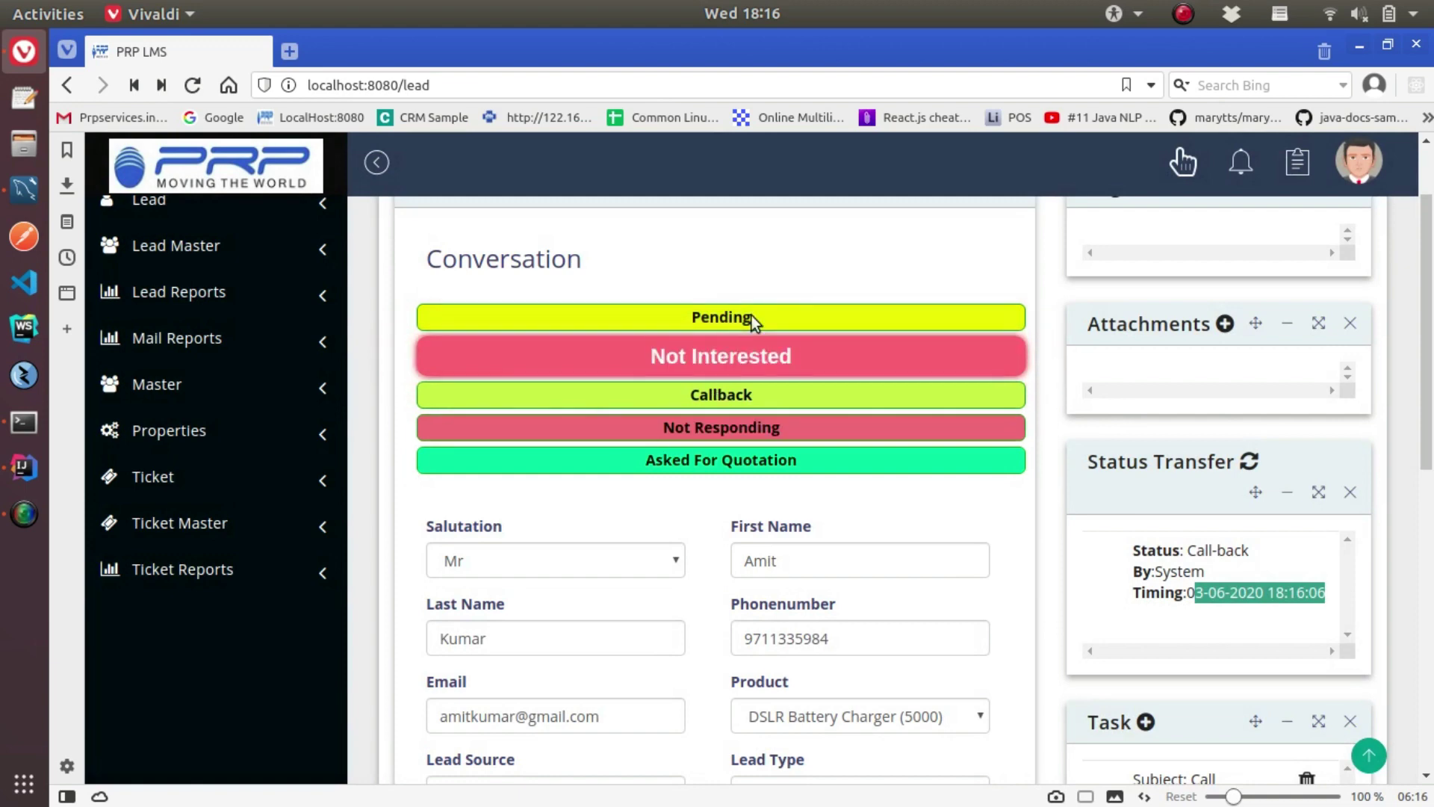
{"action": "left_click", "coordinate": [726, 399]}
{"action": "left_click", "coordinate": [941, 585]}
{"action": "left_click", "coordinate": [532, 399]}
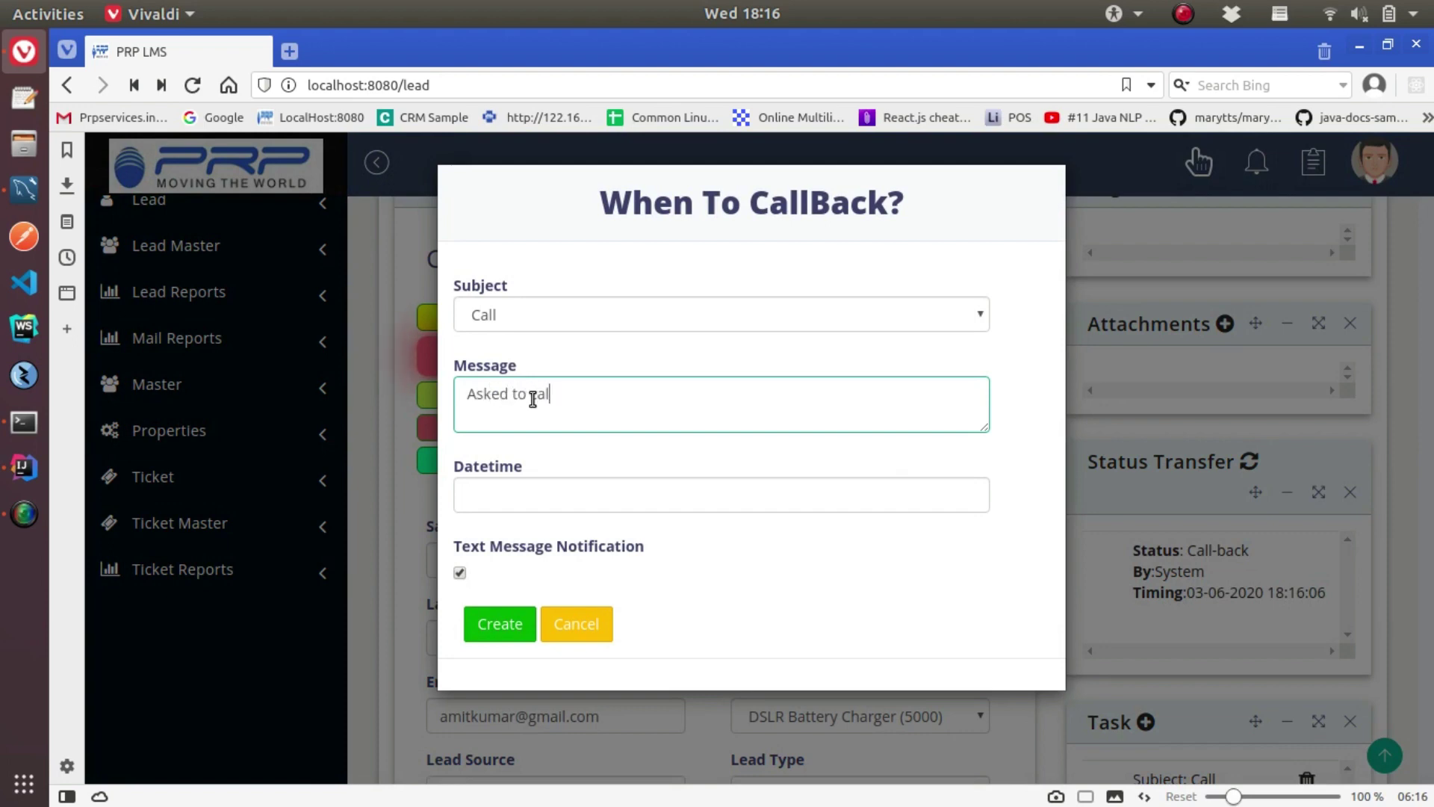
{"action": "left_click", "coordinate": [662, 497]}
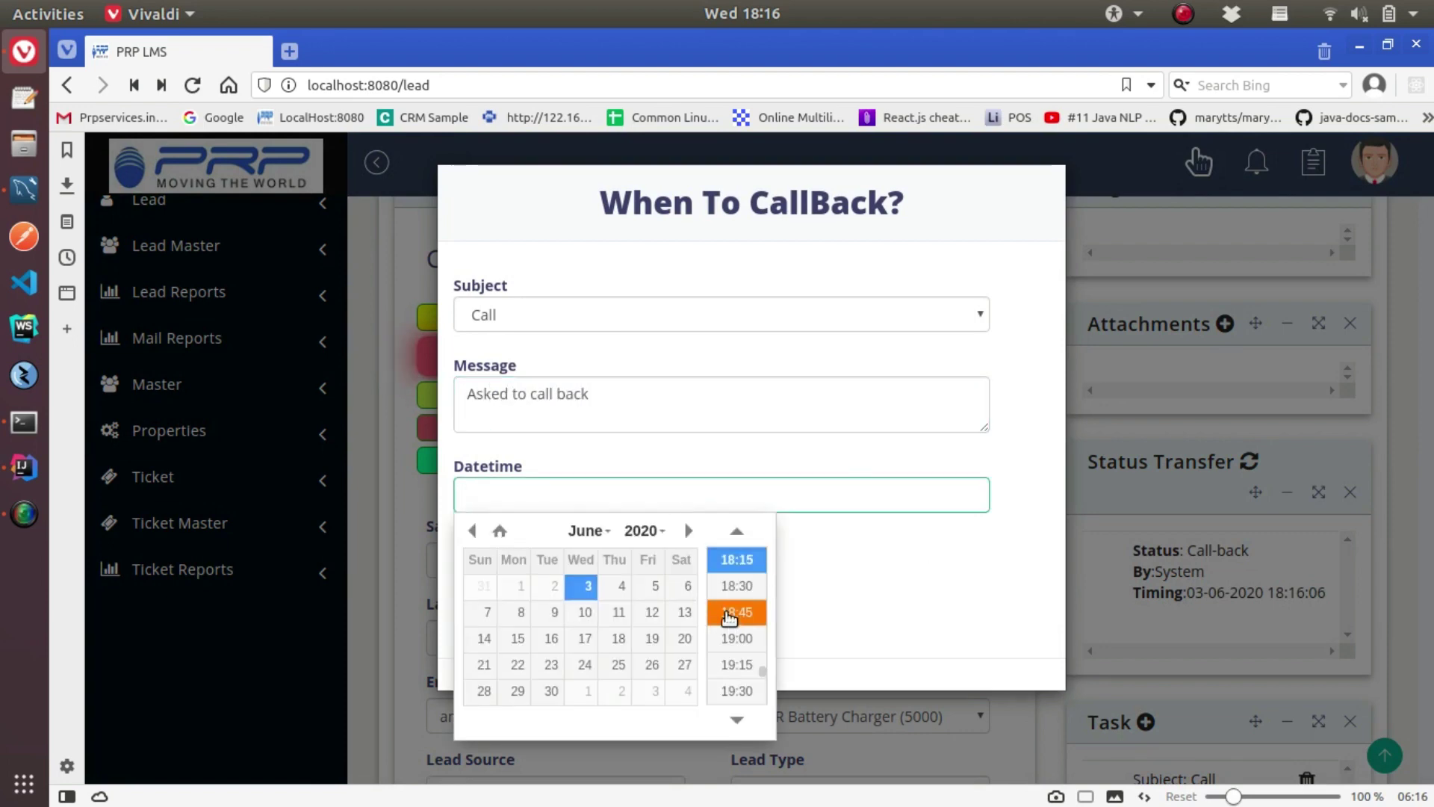
{"action": "left_click", "coordinate": [622, 587]}
{"action": "left_click", "coordinate": [729, 639]}
{"action": "left_click", "coordinate": [508, 625]}
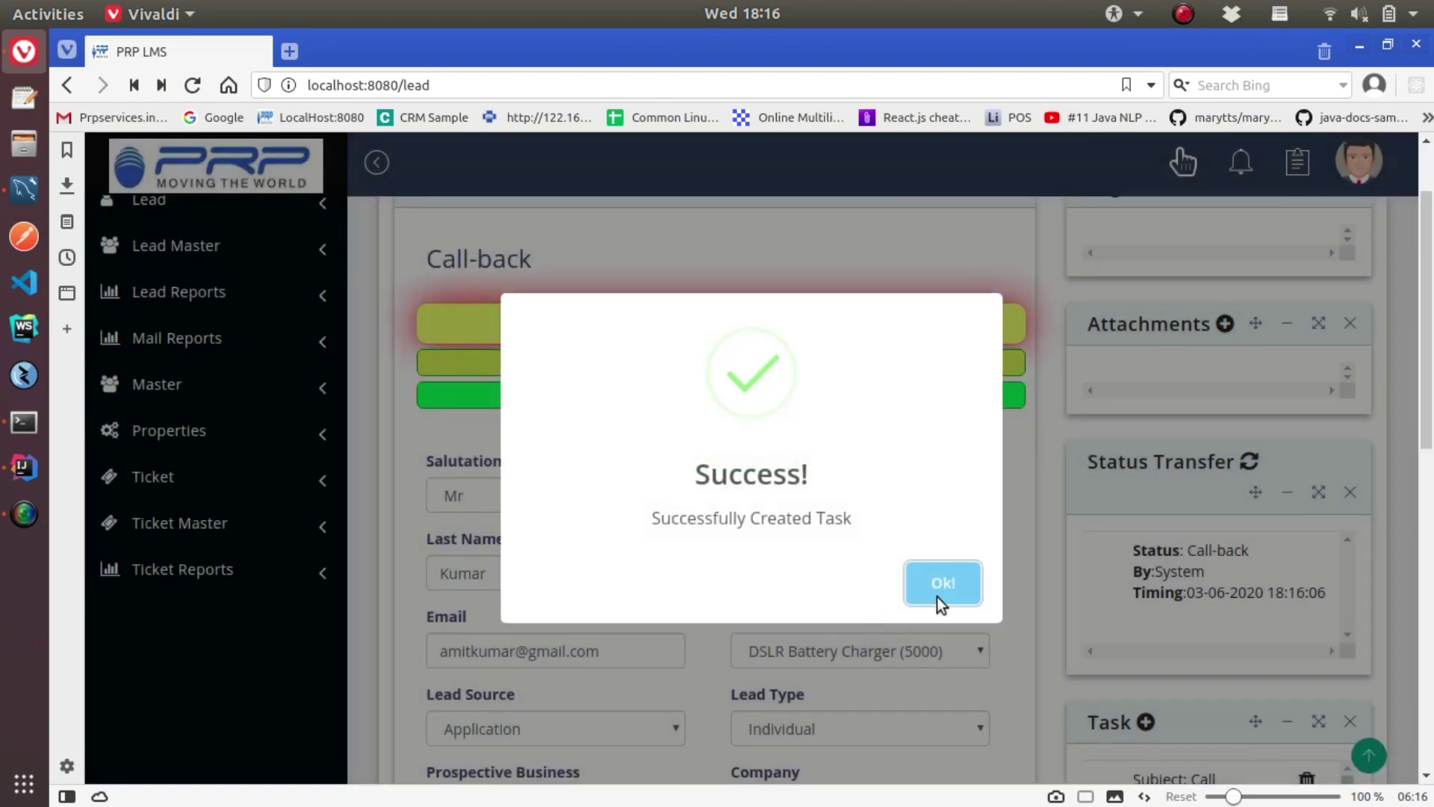
{"action": "left_click", "coordinate": [939, 596]}
{"action": "left_click", "coordinate": [711, 399]}
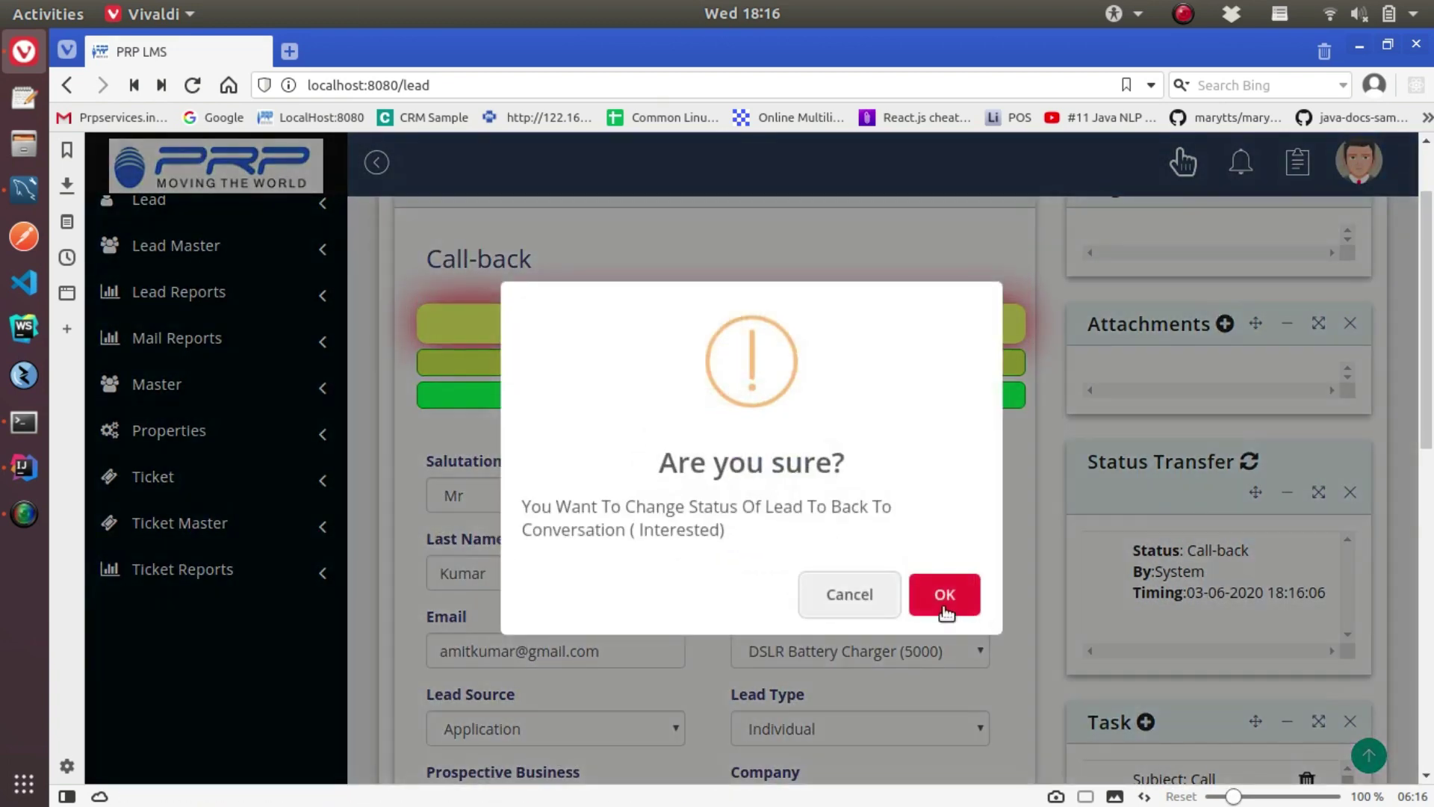
{"action": "left_click", "coordinate": [943, 607]}
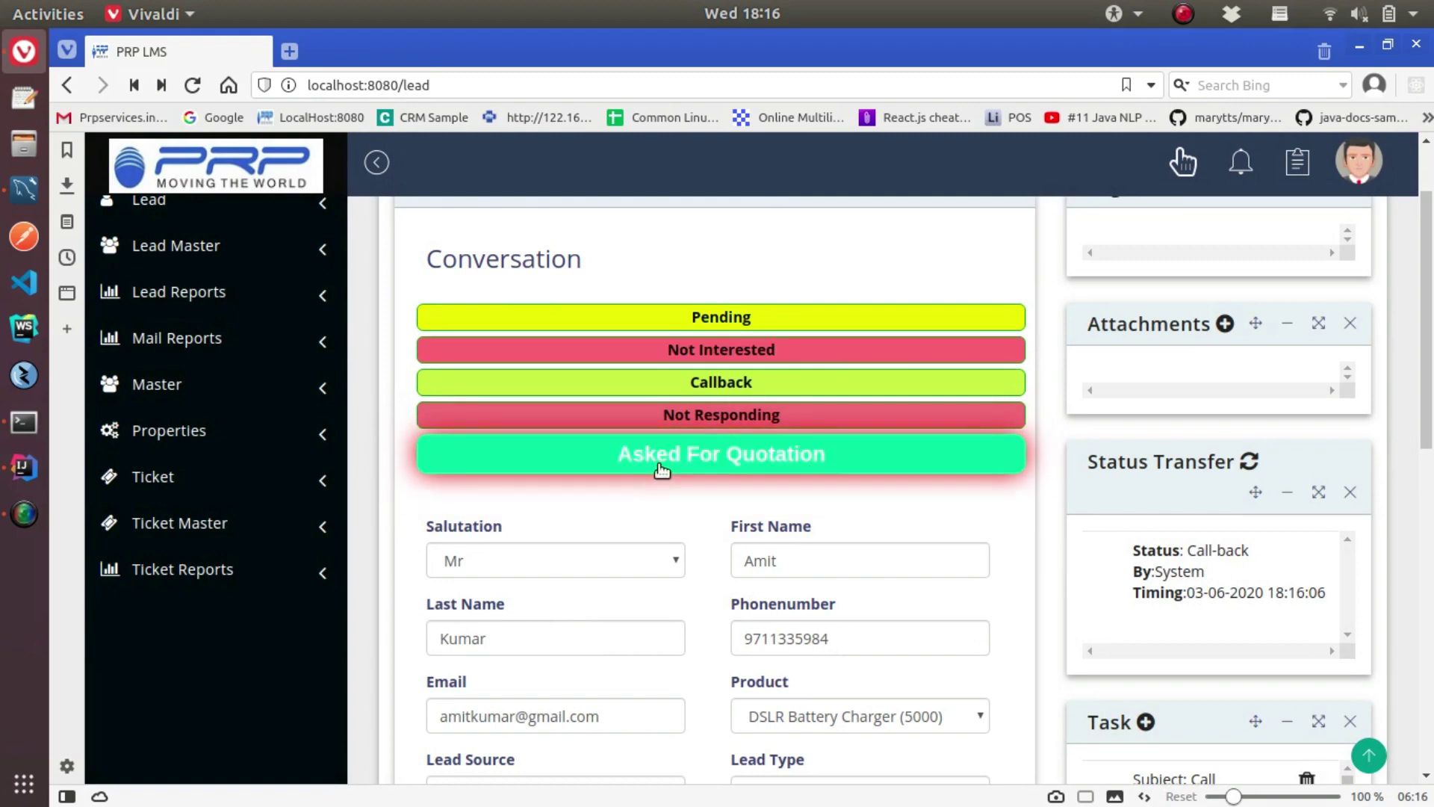
Refresh the status transfer history and move the lead to Asked For Quotation
{"action": "left_click", "coordinate": [1245, 470]}
{"action": "scroll", "coordinate": [1265, 608], "scroll_direction": "up", "scroll_amount": 1}
{"action": "scroll", "coordinate": [1261, 655], "scroll_direction": "down", "scroll_amount": 2}
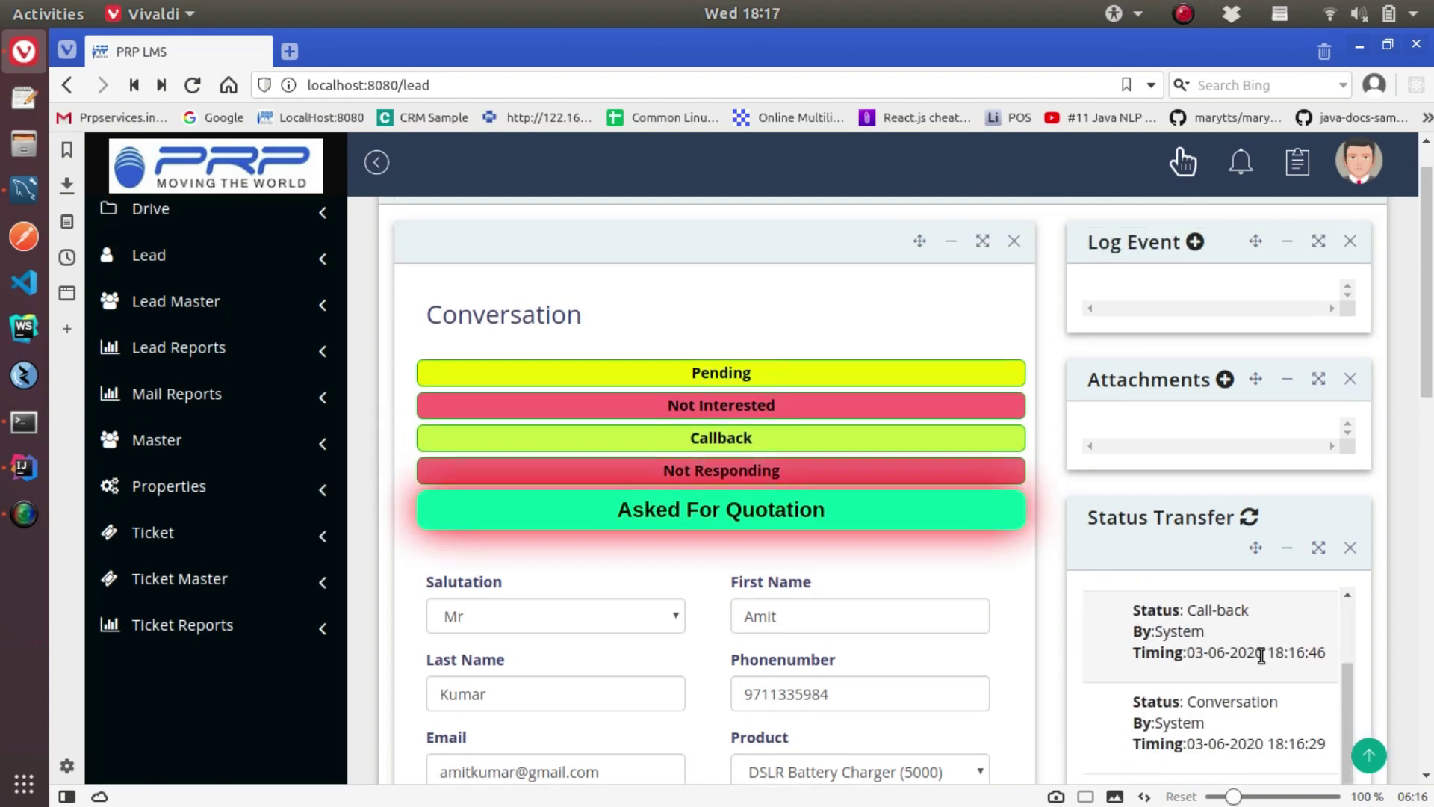
{"action": "scroll", "coordinate": [1261, 655], "scroll_direction": "up", "scroll_amount": 2}
{"action": "left_click", "coordinate": [730, 513]}
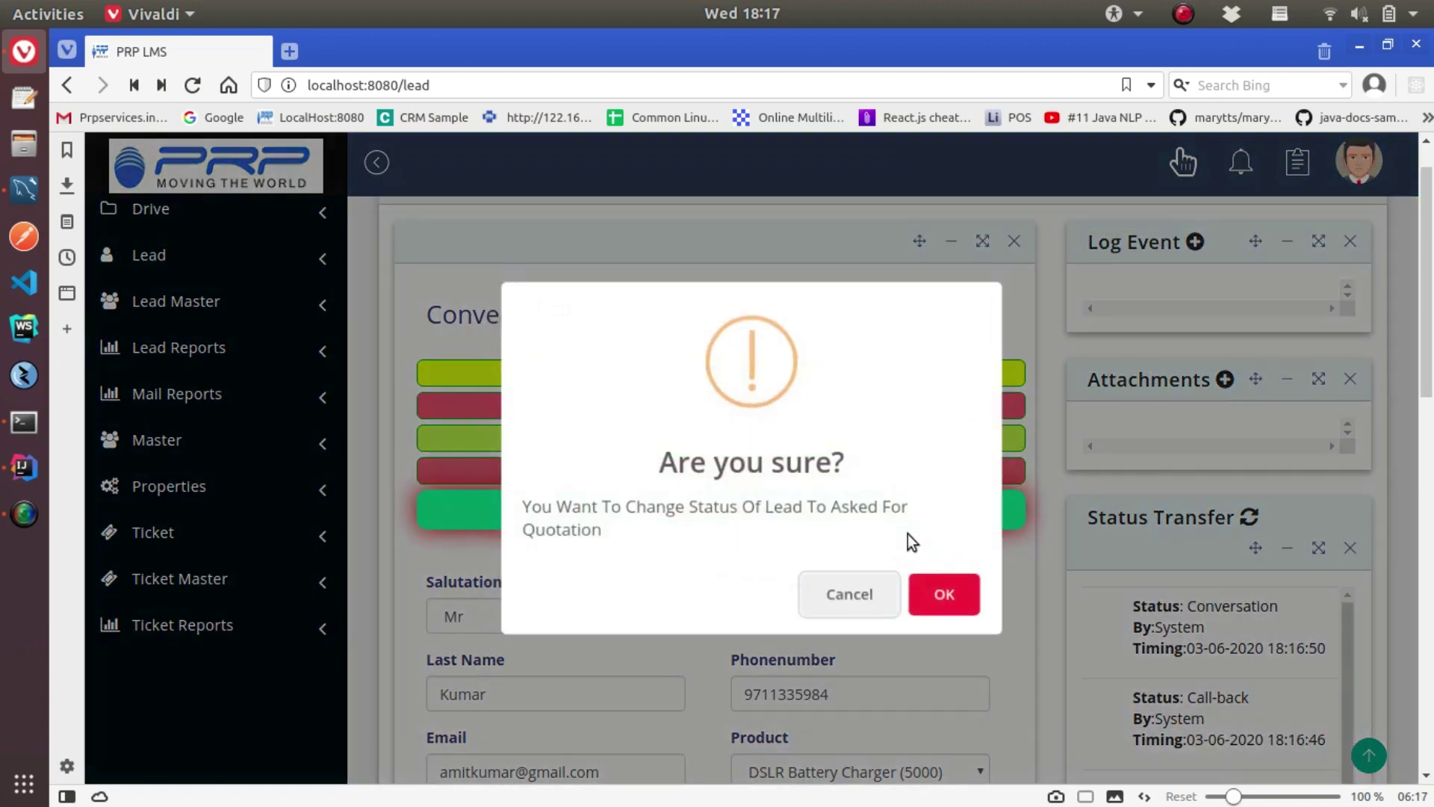
{"action": "left_click", "coordinate": [944, 594]}
Confirm the quotation was sent and mark the lead Not Satisfied With Quotation
{"action": "left_click", "coordinate": [948, 590]}
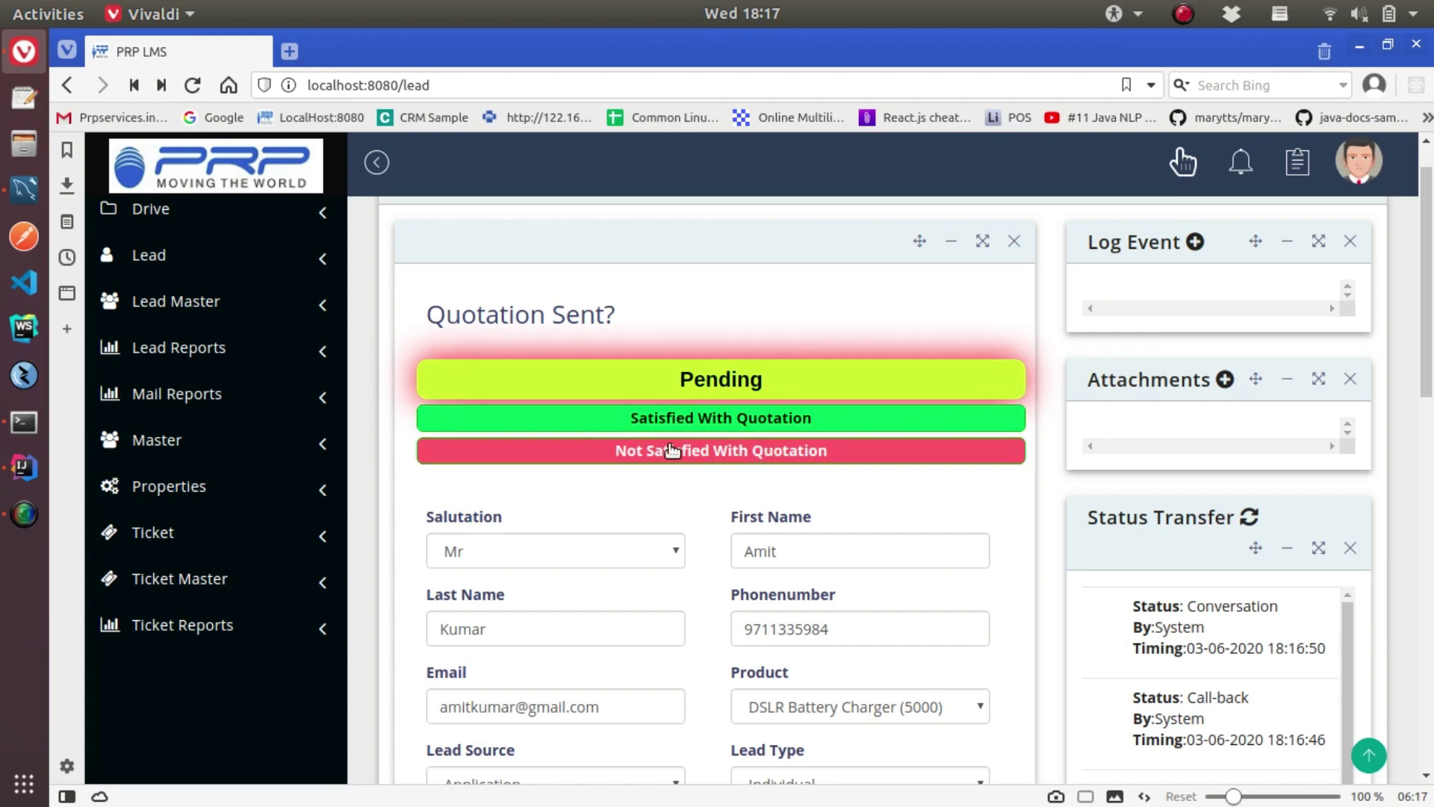
{"action": "left_click", "coordinate": [693, 451]}
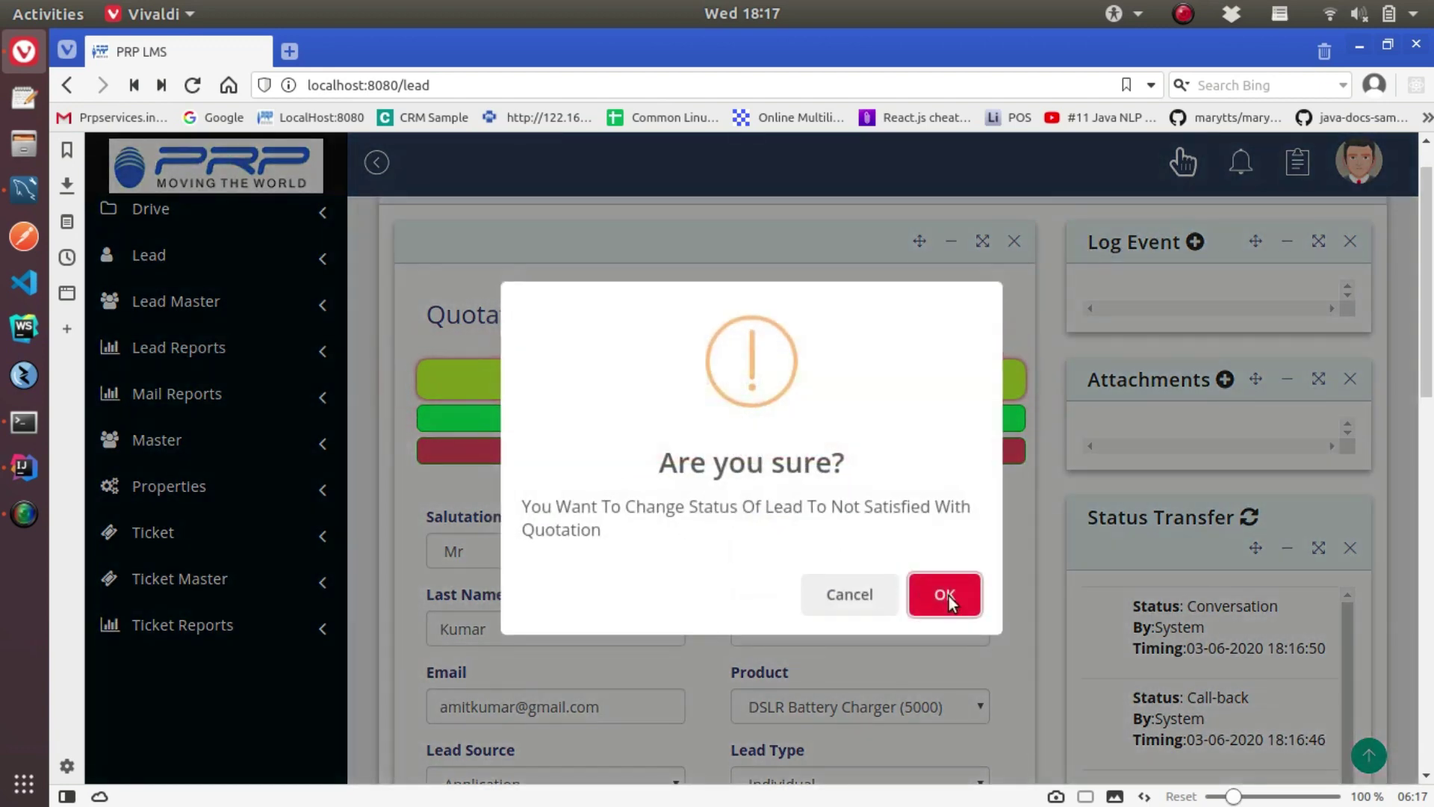
{"action": "left_click", "coordinate": [946, 595]}
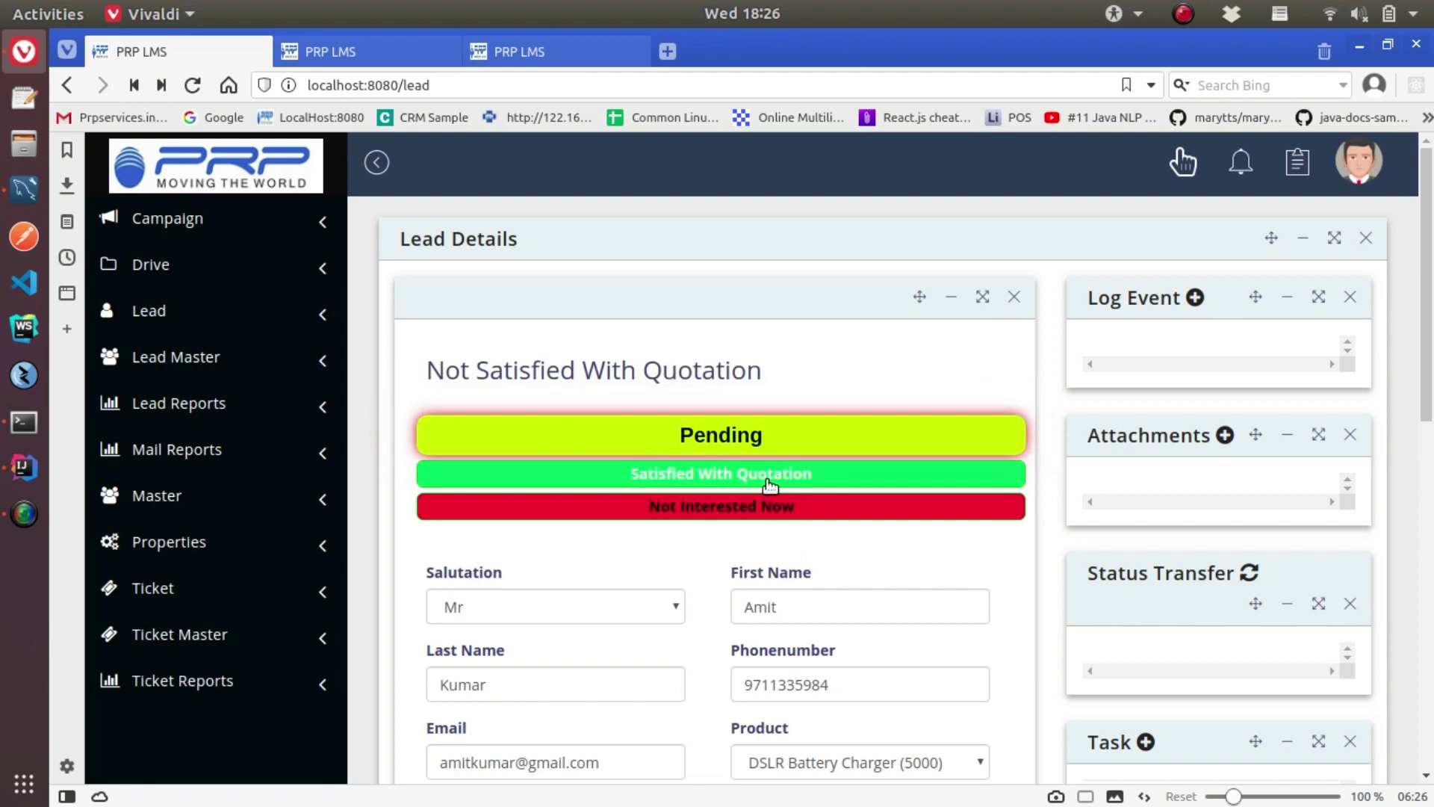
Mark the lead Satisfied With Quotation, place the order and confirm Order Placed as Yes
{"action": "left_click", "coordinate": [769, 484]}
{"action": "left_click", "coordinate": [945, 596]}
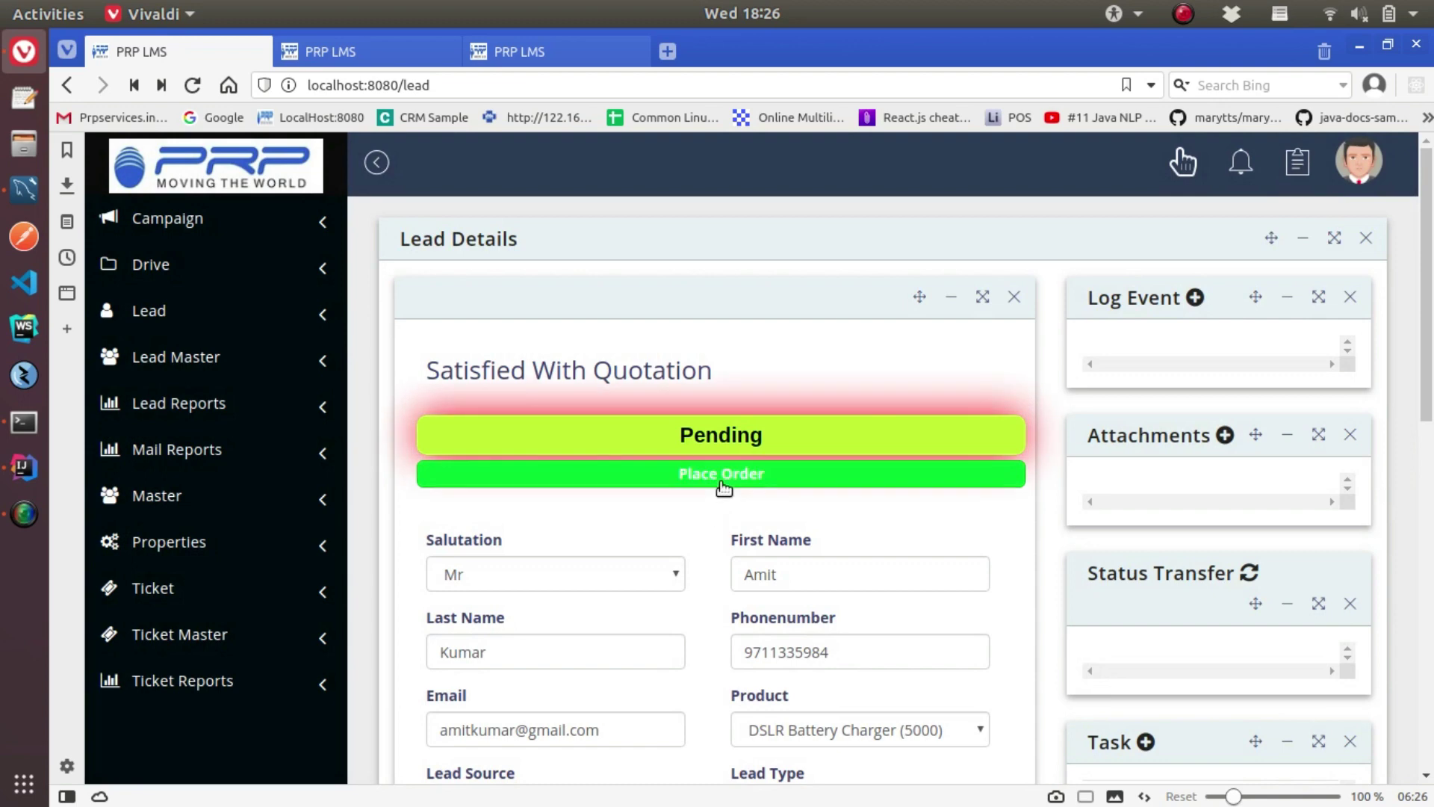
{"action": "left_click", "coordinate": [698, 482]}
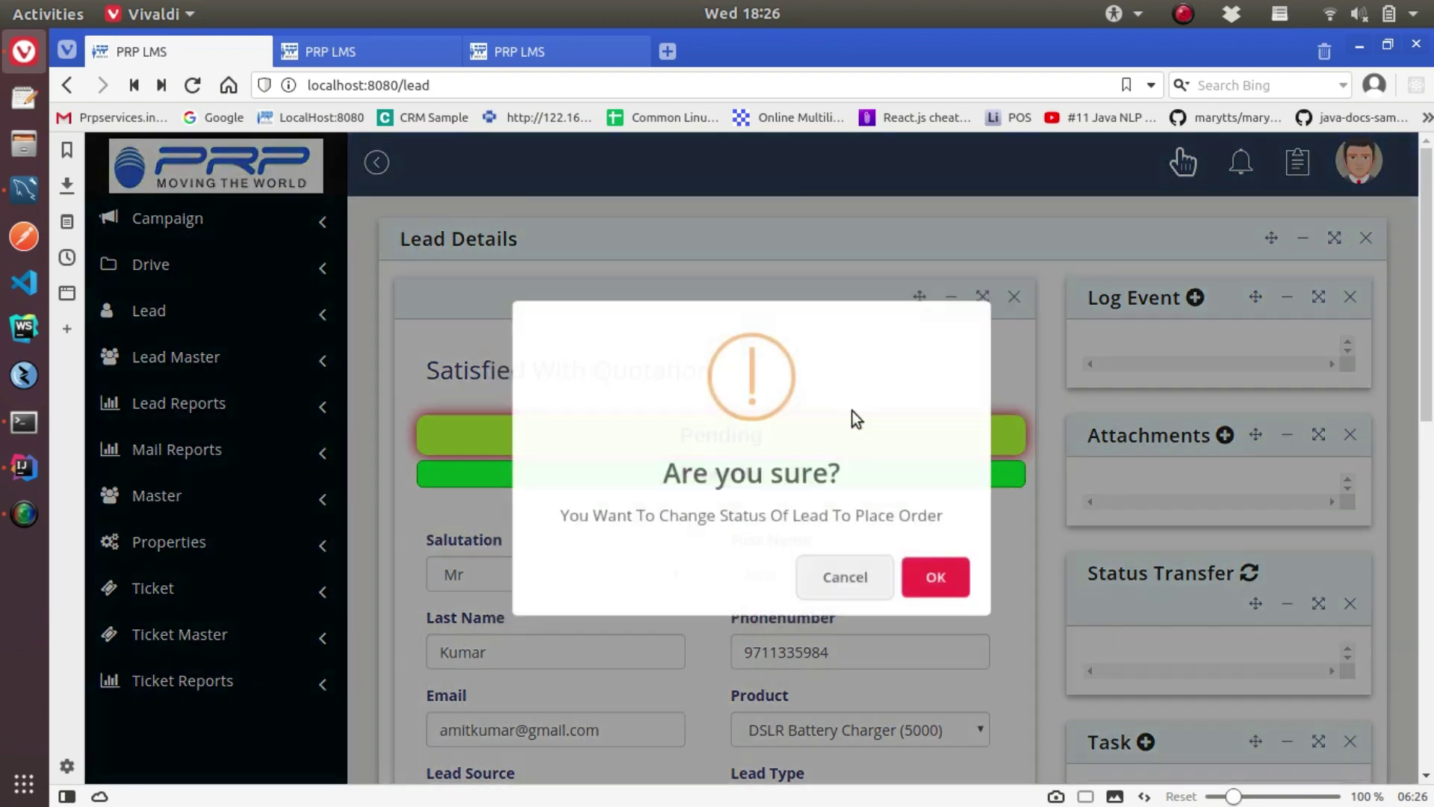
{"action": "left_click", "coordinate": [933, 587]}
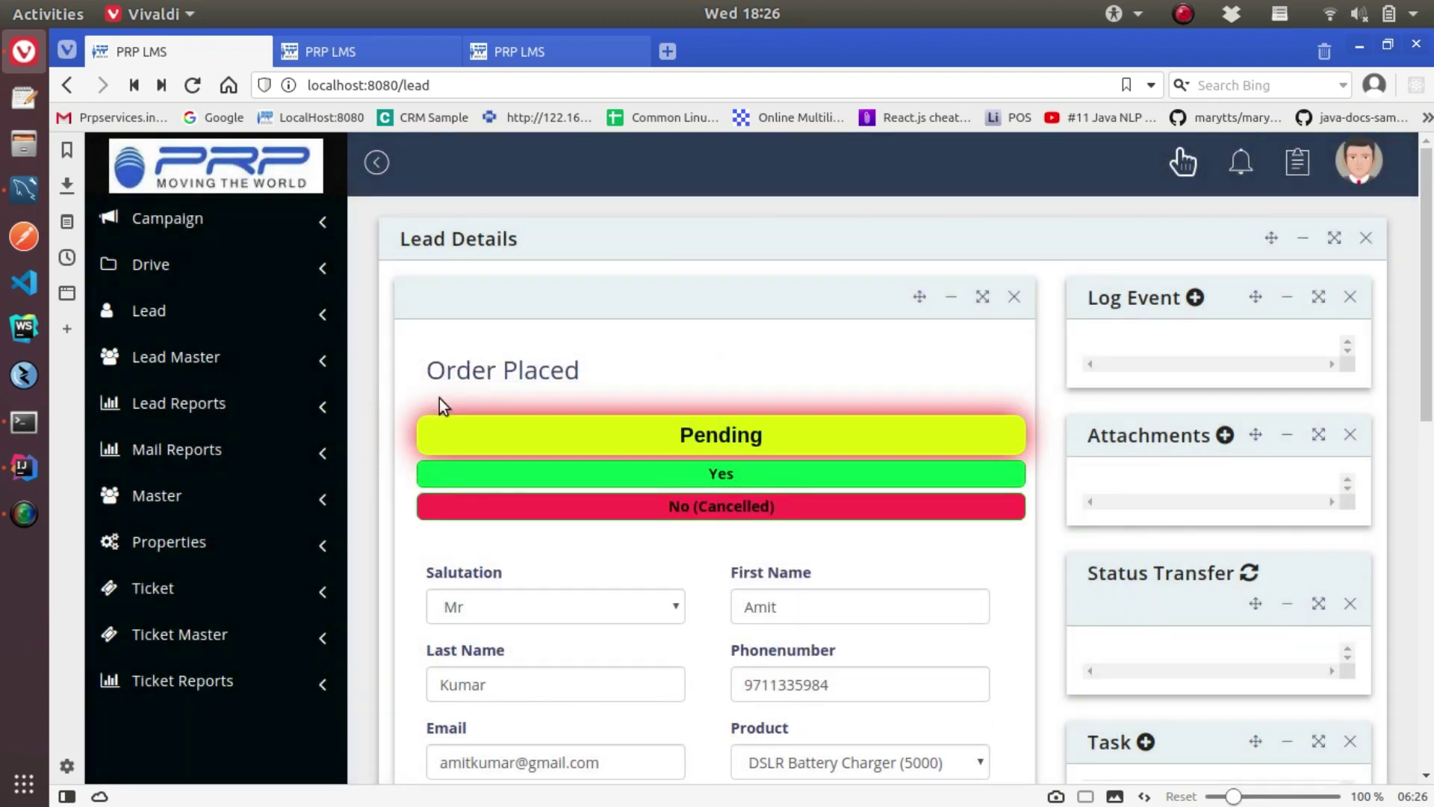
{"action": "left_click", "coordinate": [745, 475]}
{"action": "left_click", "coordinate": [956, 583]}
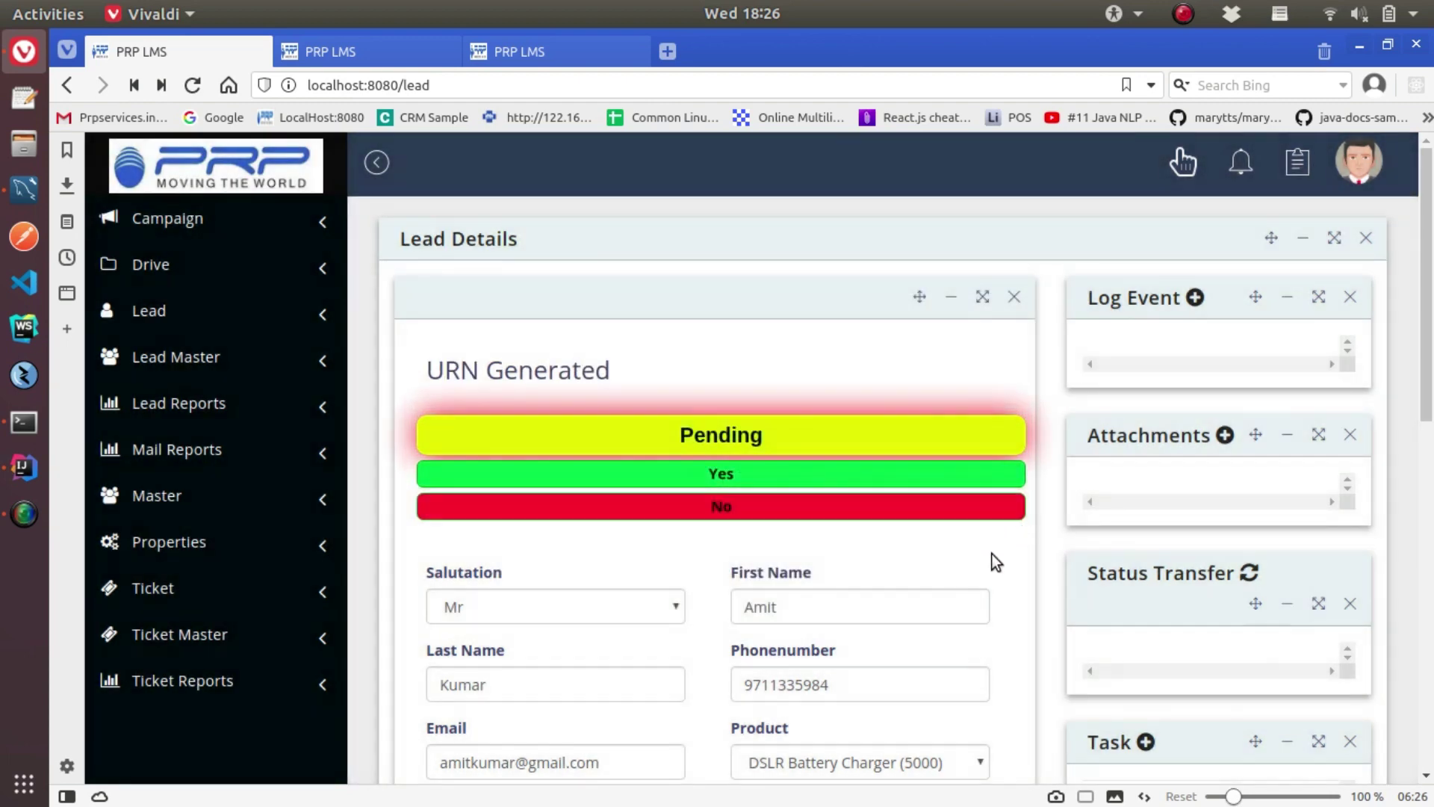
{"action": "left_click", "coordinate": [685, 475]}
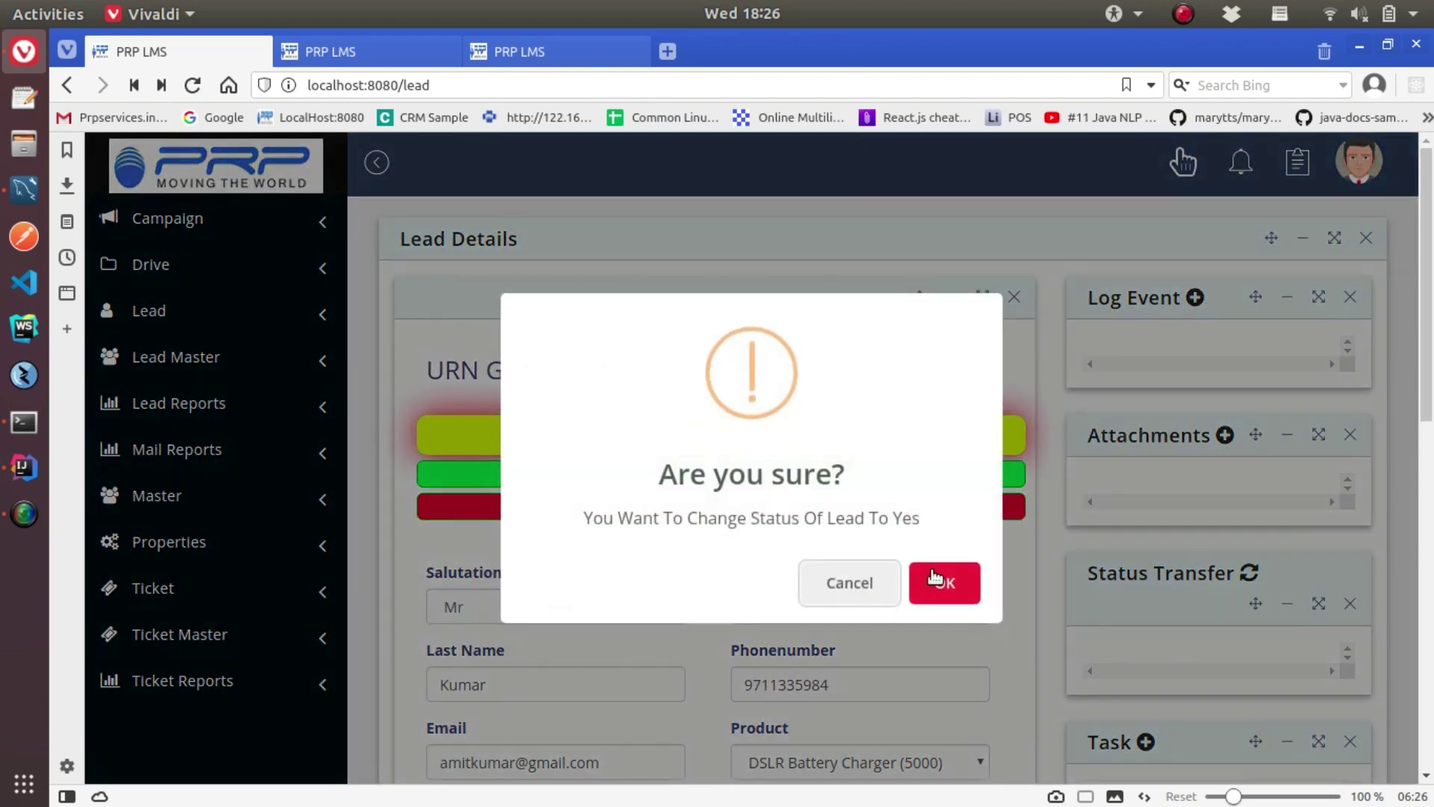
{"action": "left_click", "coordinate": [934, 579]}
{"action": "left_click", "coordinate": [657, 476]}
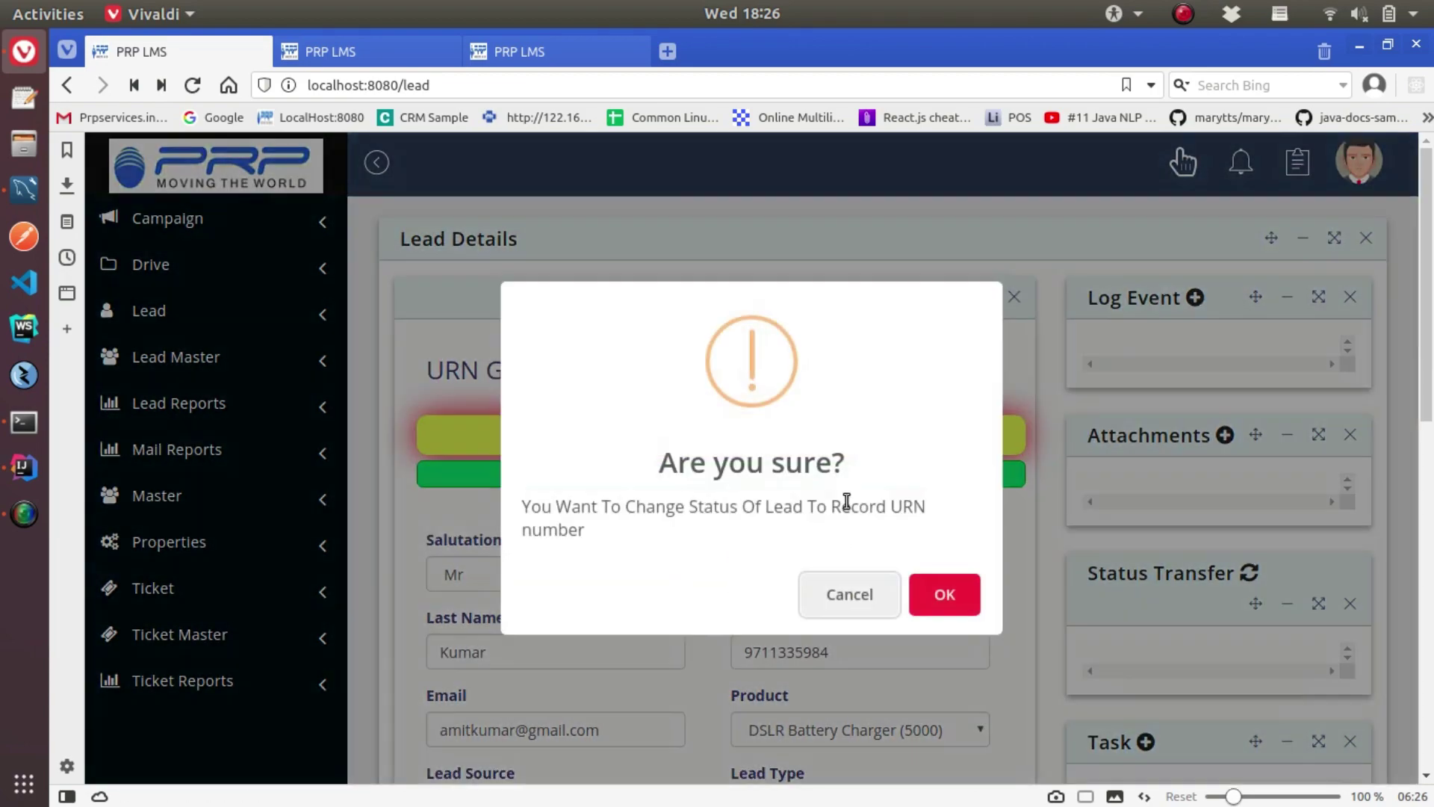
{"action": "left_click", "coordinate": [945, 595]}
{"action": "left_click", "coordinate": [570, 312]}
{"action": "type", "text": "URN"}
{"action": "left_click", "coordinate": [733, 403]}
{"action": "left_click", "coordinate": [498, 465]}
Convert the lead into a case
{"action": "scroll", "coordinate": [734, 620], "scroll_direction": "down", "scroll_amount": 4}
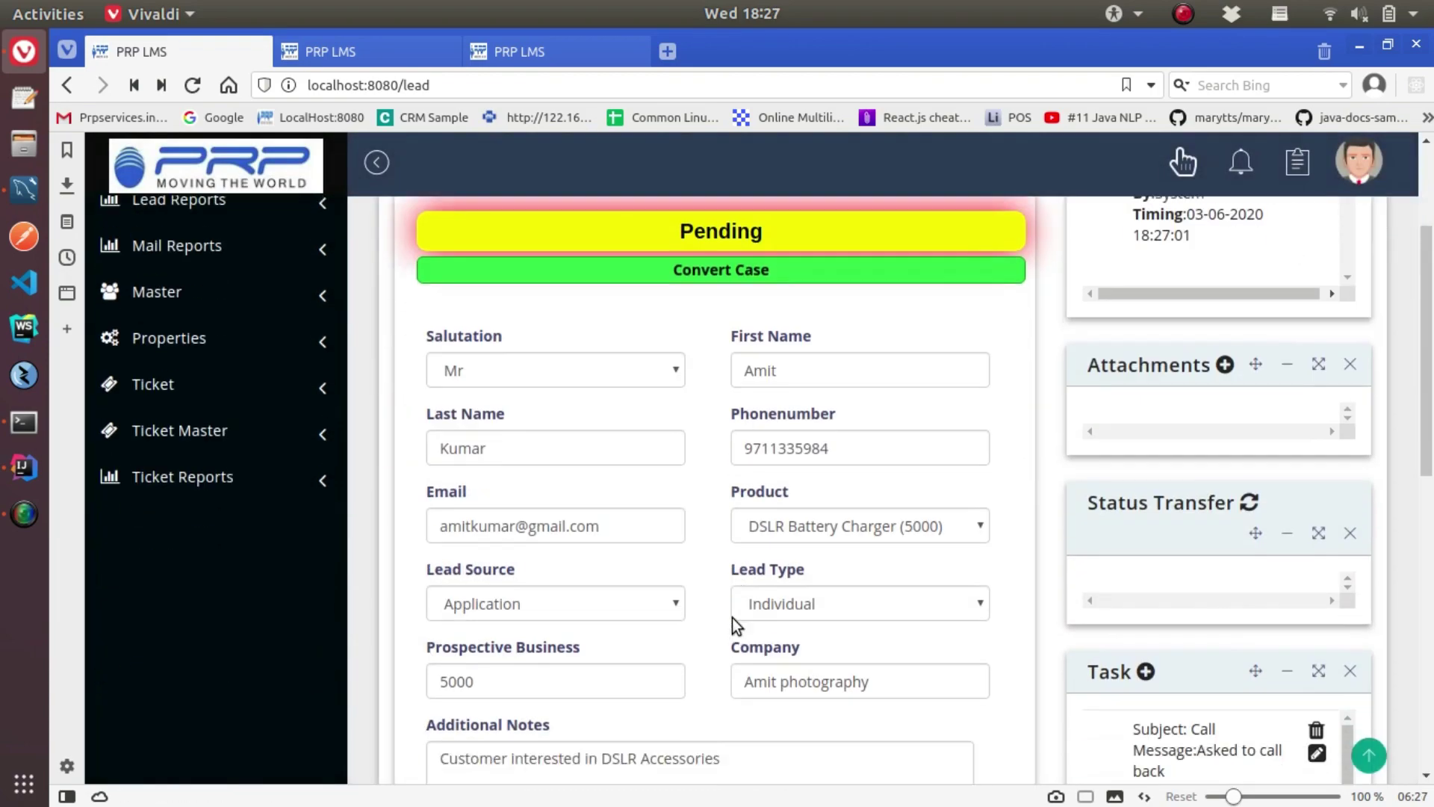
{"action": "scroll", "coordinate": [732, 617], "scroll_direction": "up", "scroll_amount": 5}
{"action": "left_click", "coordinate": [745, 478]}
{"action": "left_click", "coordinate": [960, 590]}
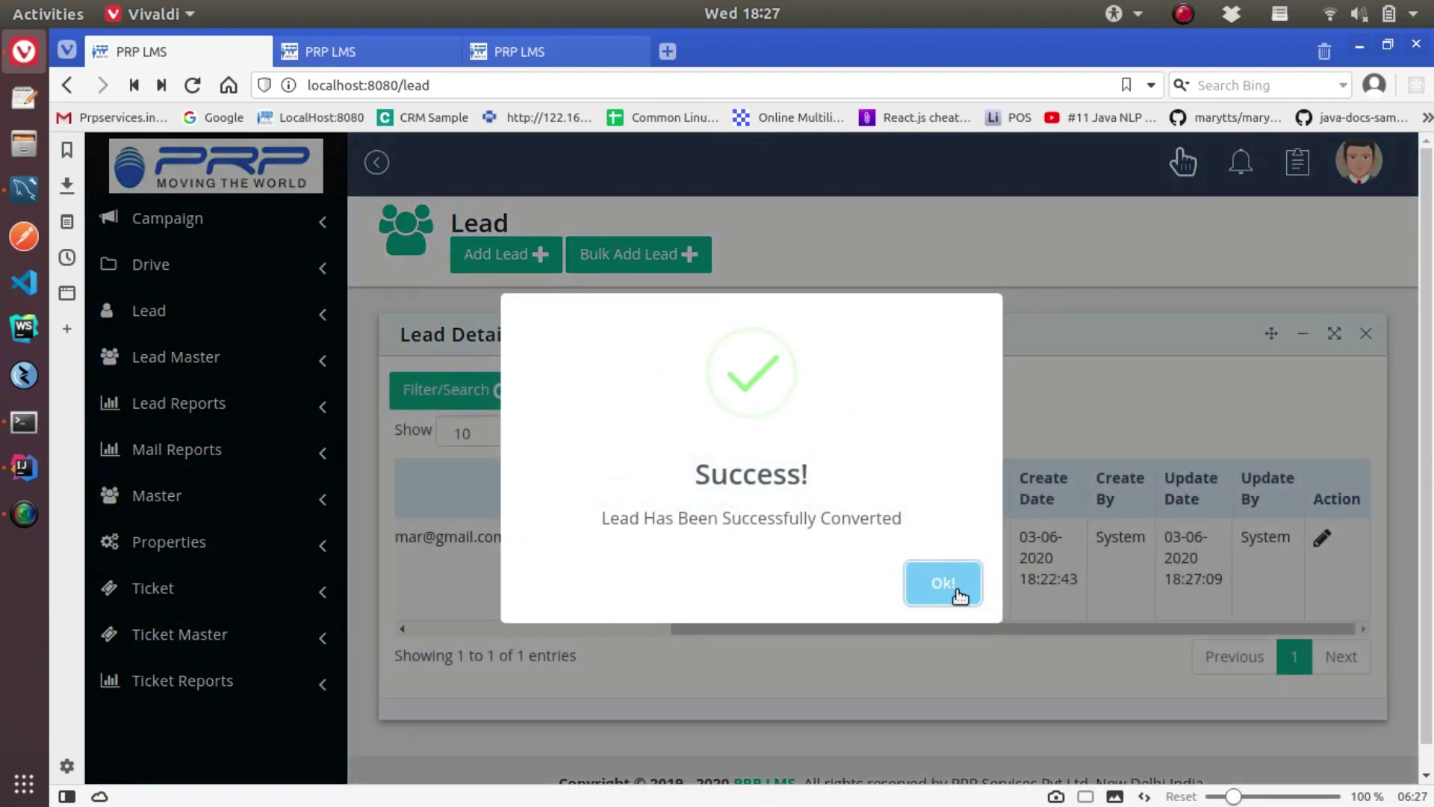
Download the lead report and open LeadReport (8).xlsx in LibreOffice Calc
{"action": "left_click", "coordinate": [944, 584]}
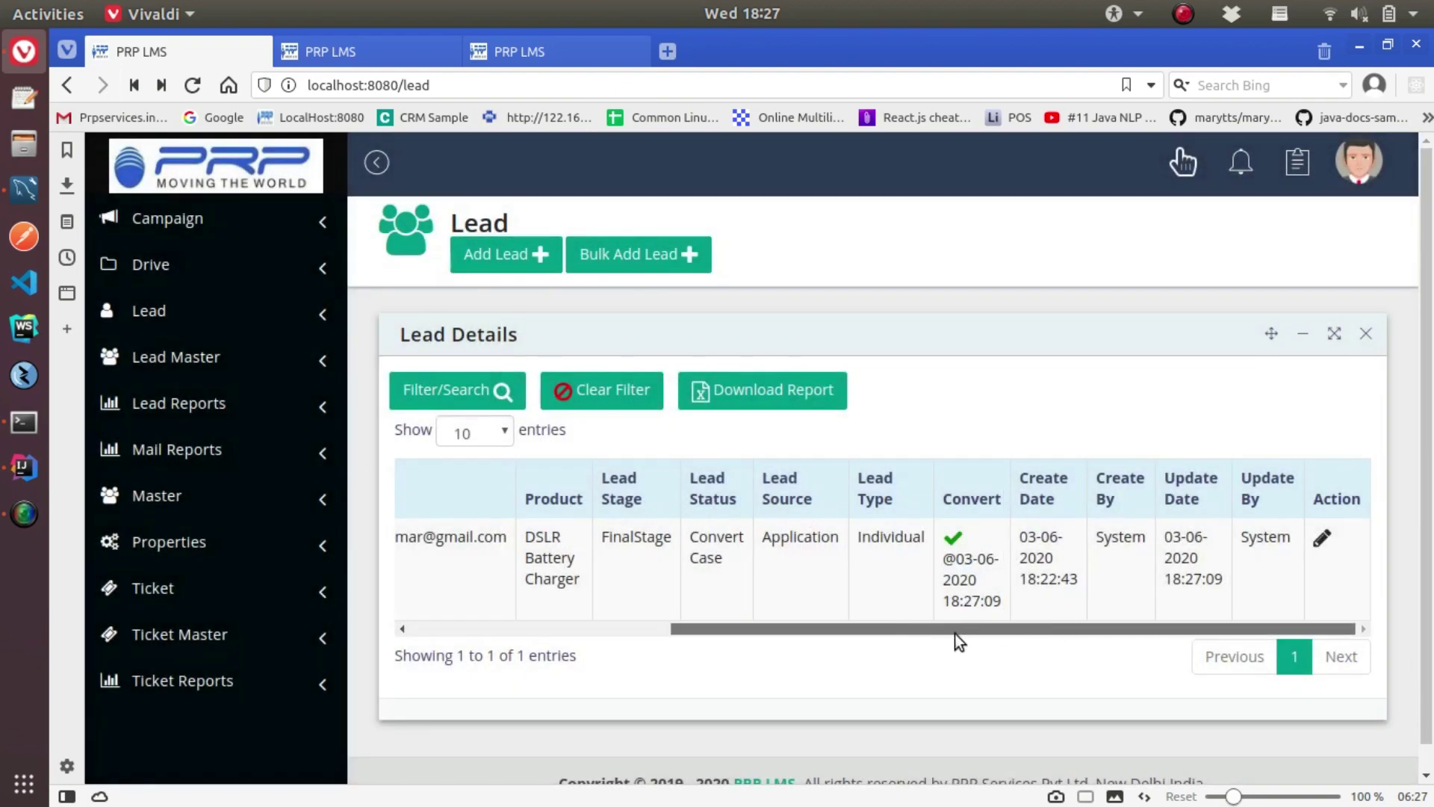
{"action": "left_click_drag", "start_coordinate": [954, 633], "coordinate": [559, 641]}
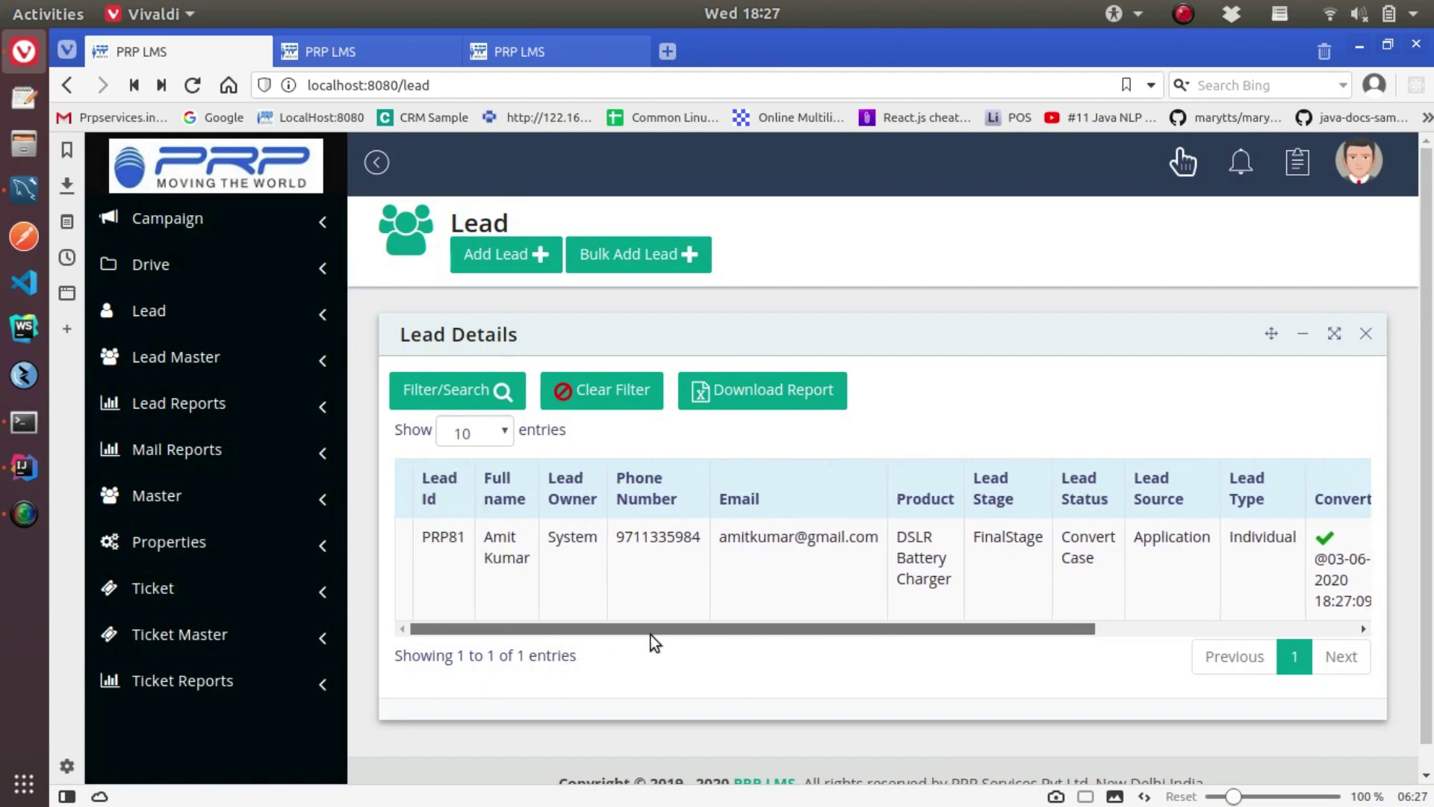
{"action": "left_click_drag", "start_coordinate": [652, 635], "coordinate": [997, 632]}
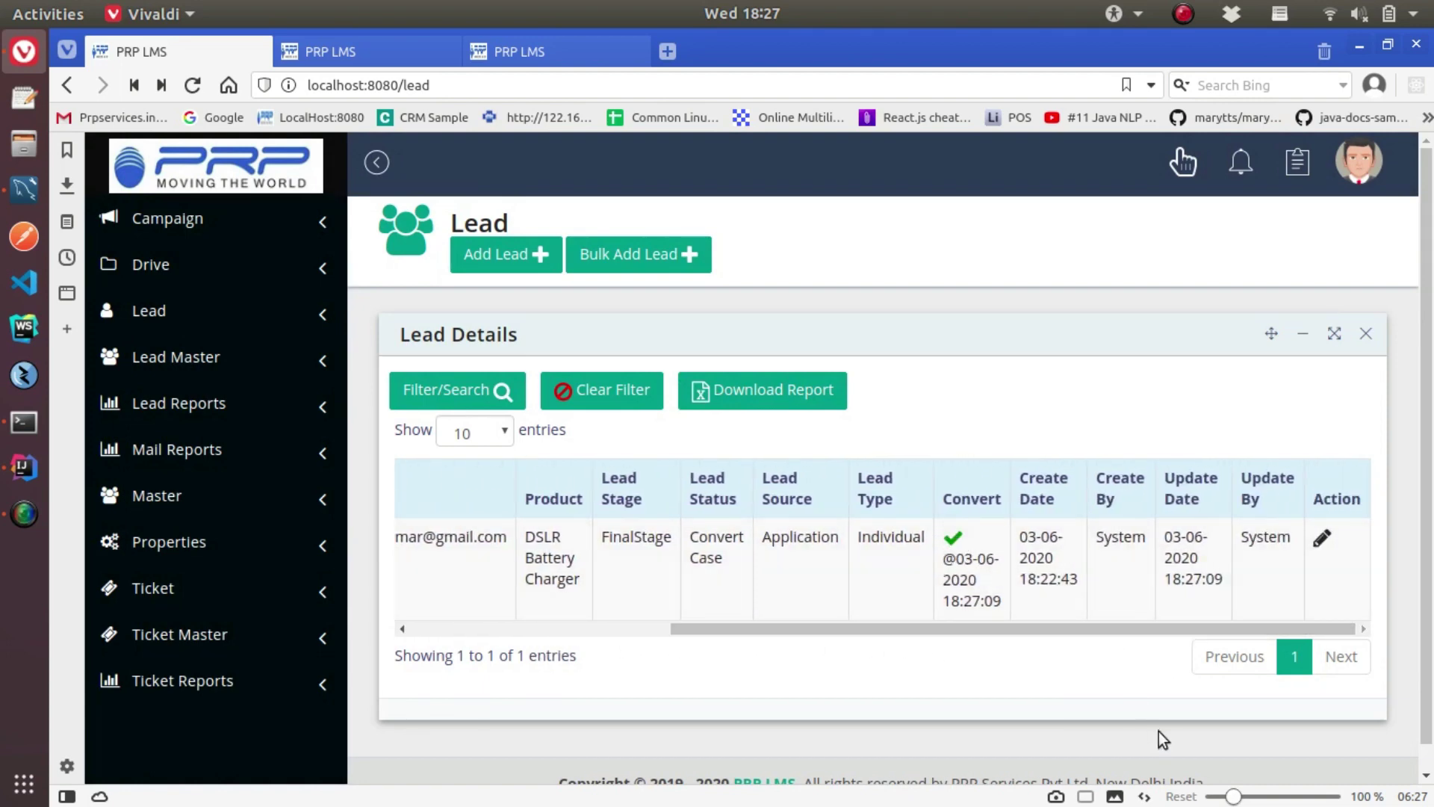
{"action": "left_click", "coordinate": [768, 392]}
{"action": "left_click", "coordinate": [602, 311]}
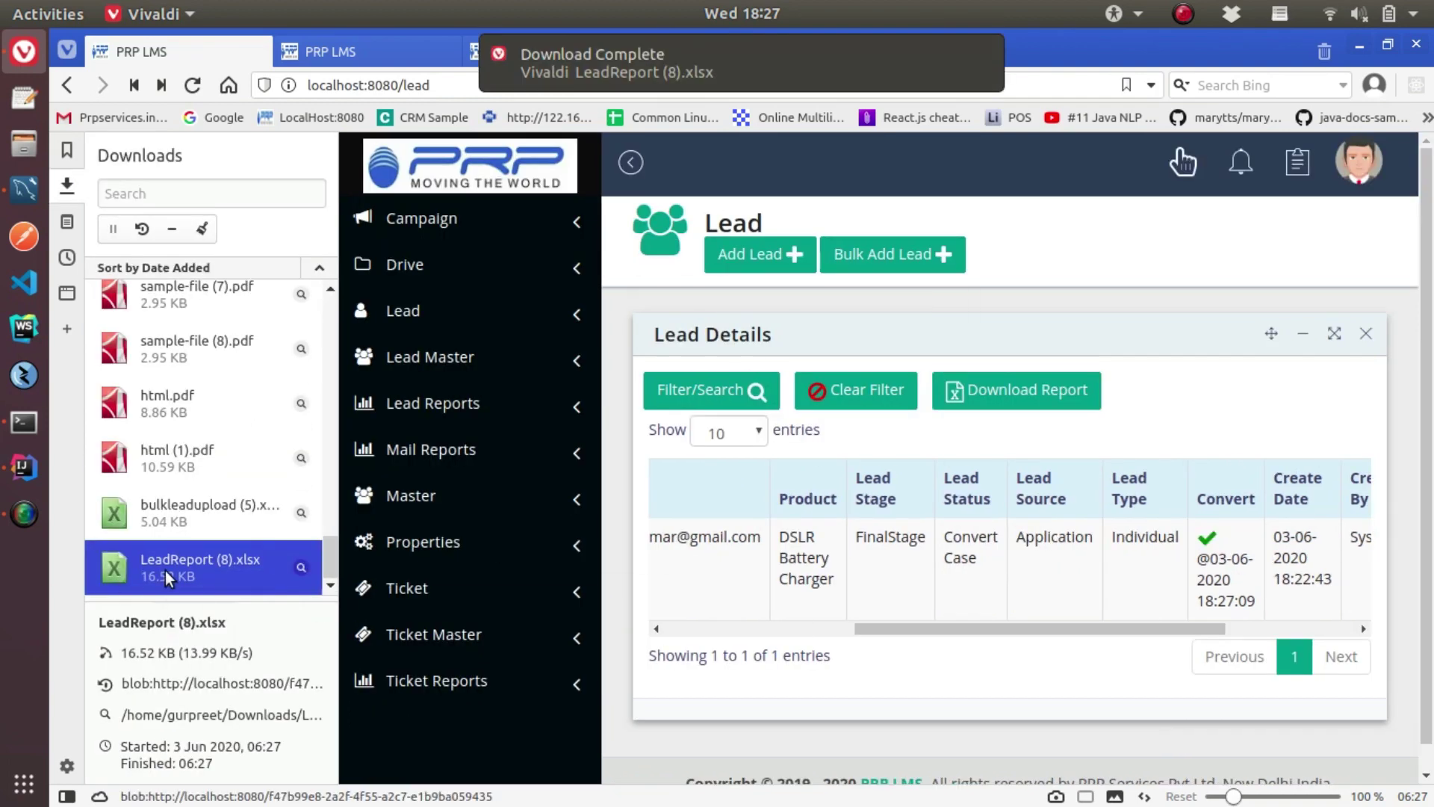
{"action": "double_click", "coordinate": [165, 572]}
Auto-fit columns E, F, C and B, then return to the browser
{"action": "double_click", "coordinate": [533, 210]}
{"action": "double_click", "coordinate": [720, 210]}
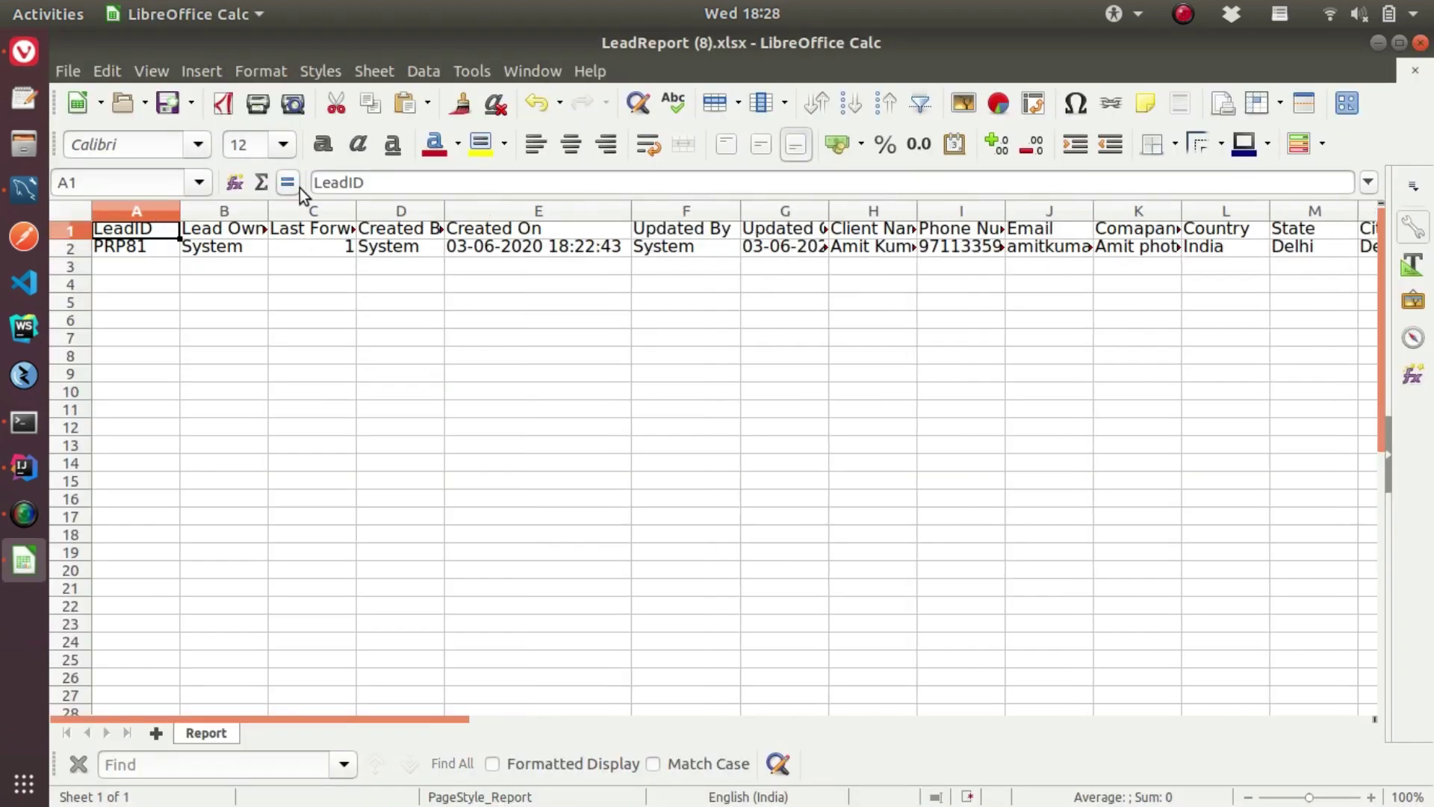
{"action": "double_click", "coordinate": [357, 210]}
{"action": "double_click", "coordinate": [268, 210]}
{"action": "key", "text": "alt+Tab"}
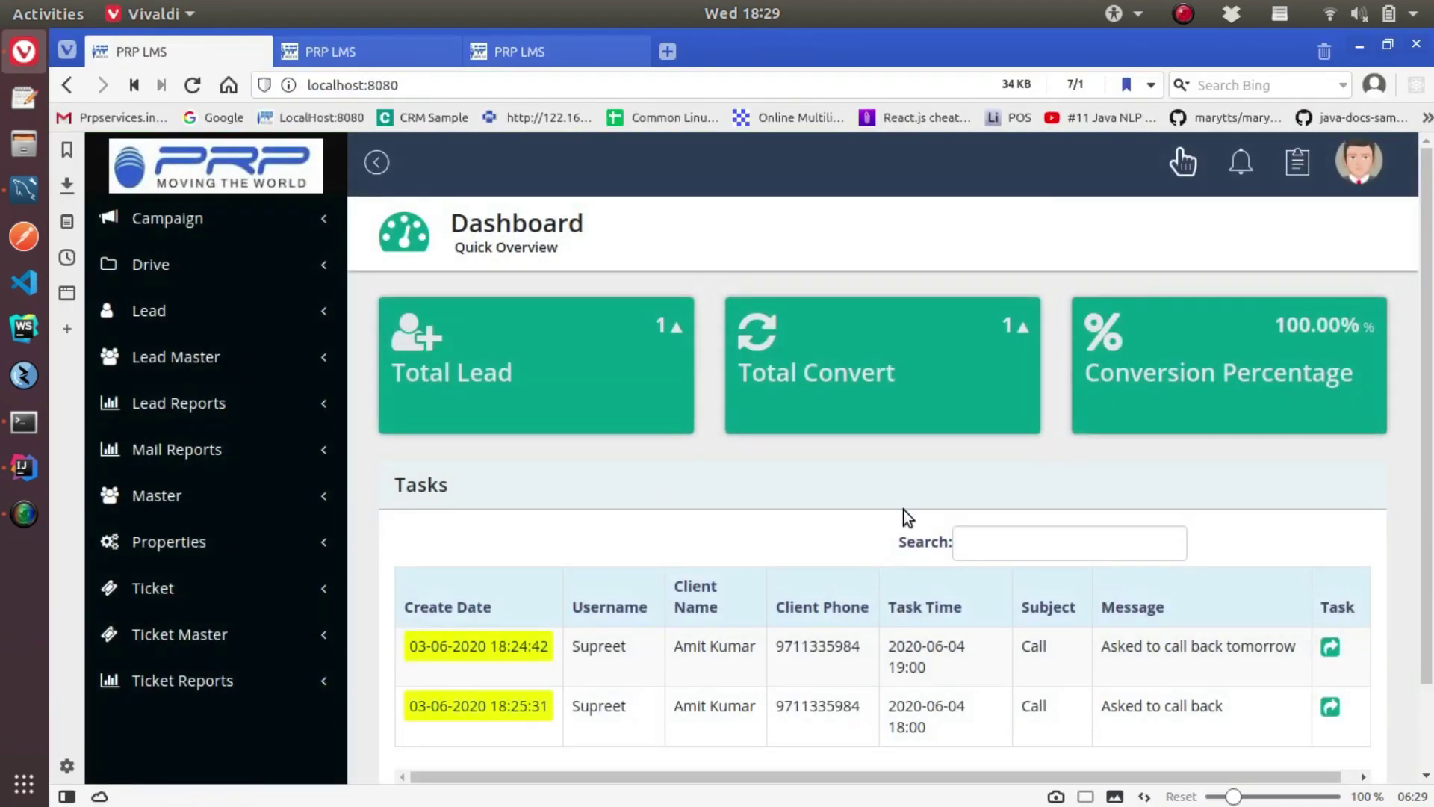
{"action": "scroll", "coordinate": [903, 512], "scroll_direction": "down", "scroll_amount": 2}
{"action": "scroll", "coordinate": [903, 513], "scroll_direction": "up", "scroll_amount": 2}
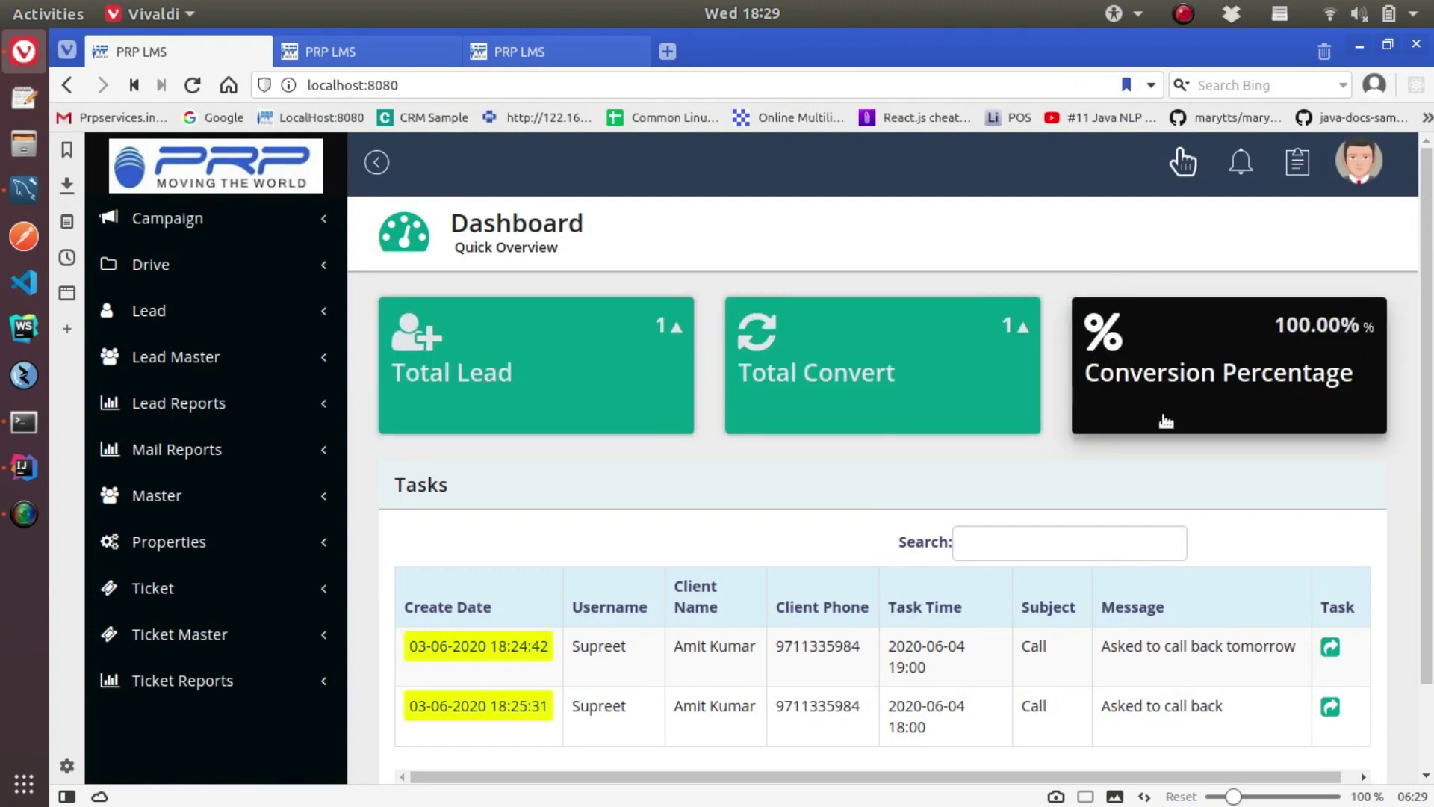
{"action": "scroll", "coordinate": [1191, 519], "scroll_direction": "down", "scroll_amount": 2}
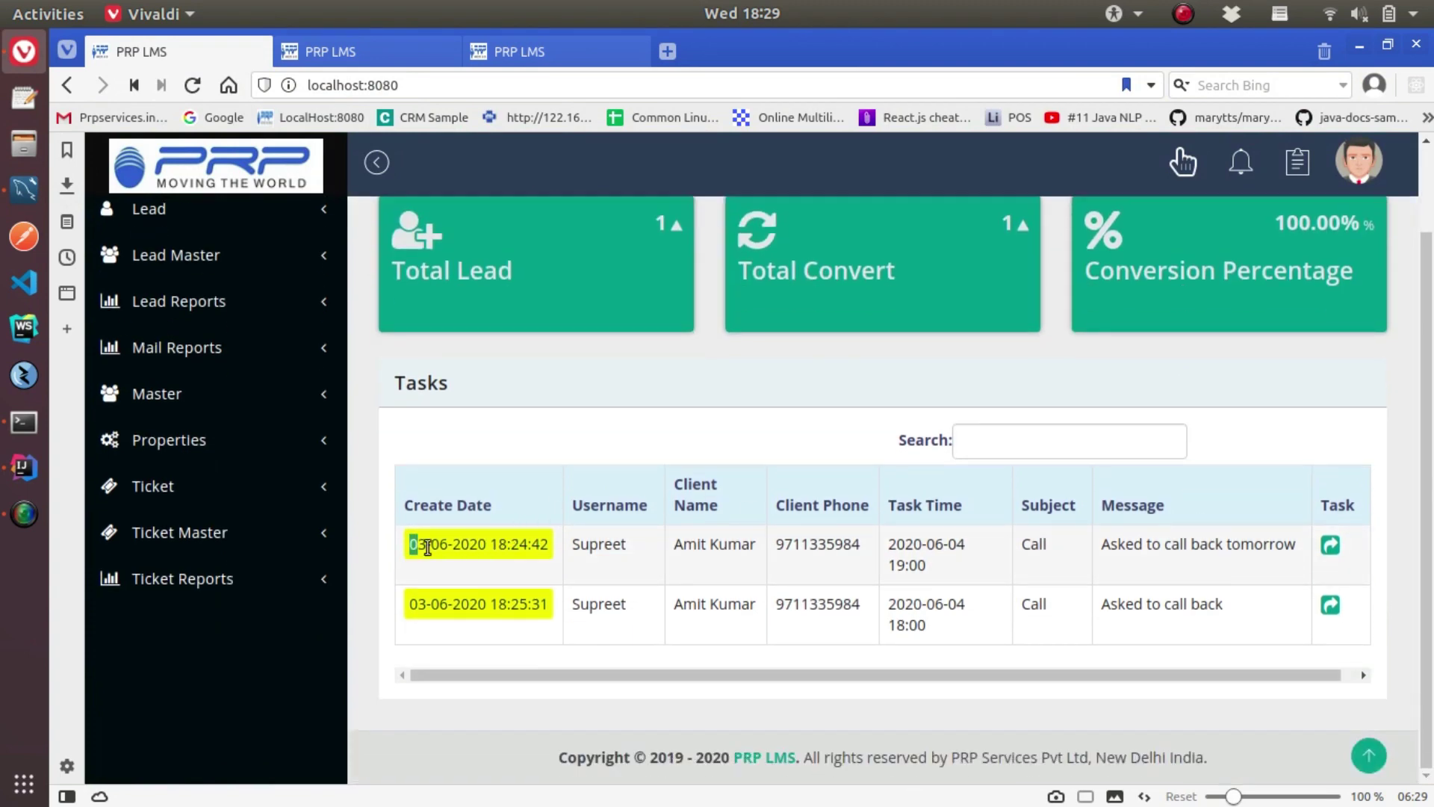
{"action": "left_click_drag", "start_coordinate": [403, 599], "coordinate": [544, 618]}
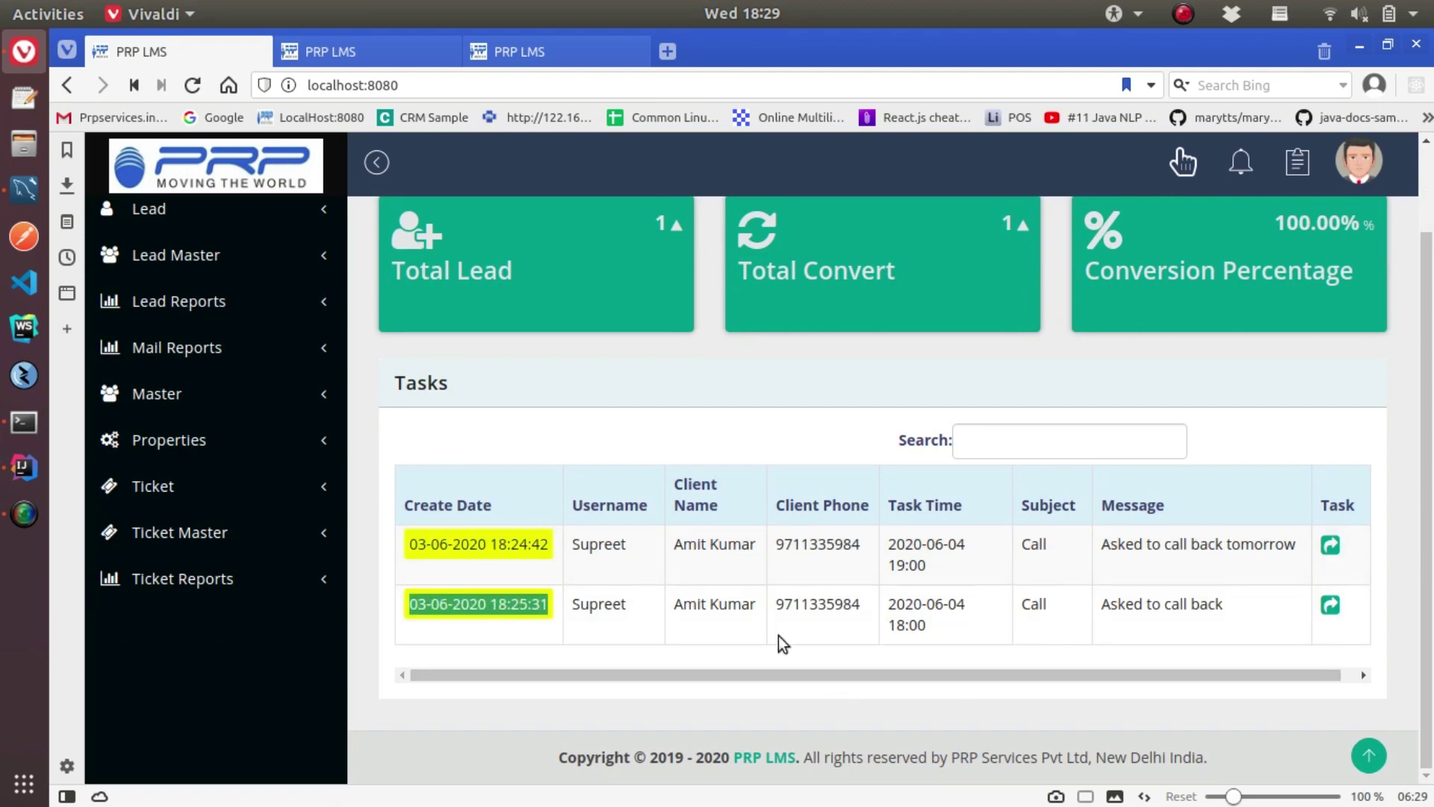
{"action": "scroll", "coordinate": [519, 415], "scroll_direction": "up", "scroll_amount": 2}
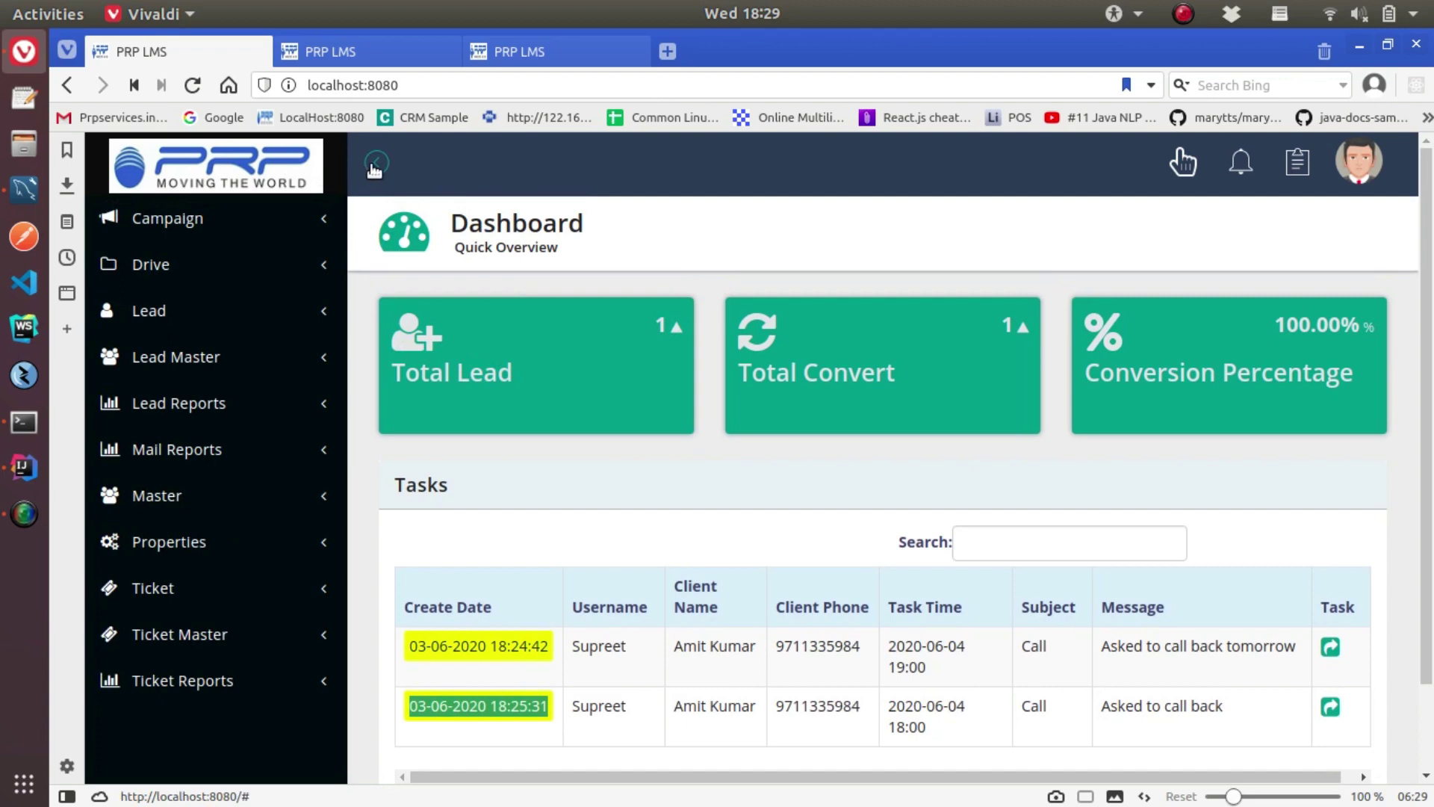
{"action": "left_click", "coordinate": [375, 164]}
{"action": "scroll", "coordinate": [731, 576], "scroll_direction": "down", "scroll_amount": 2}
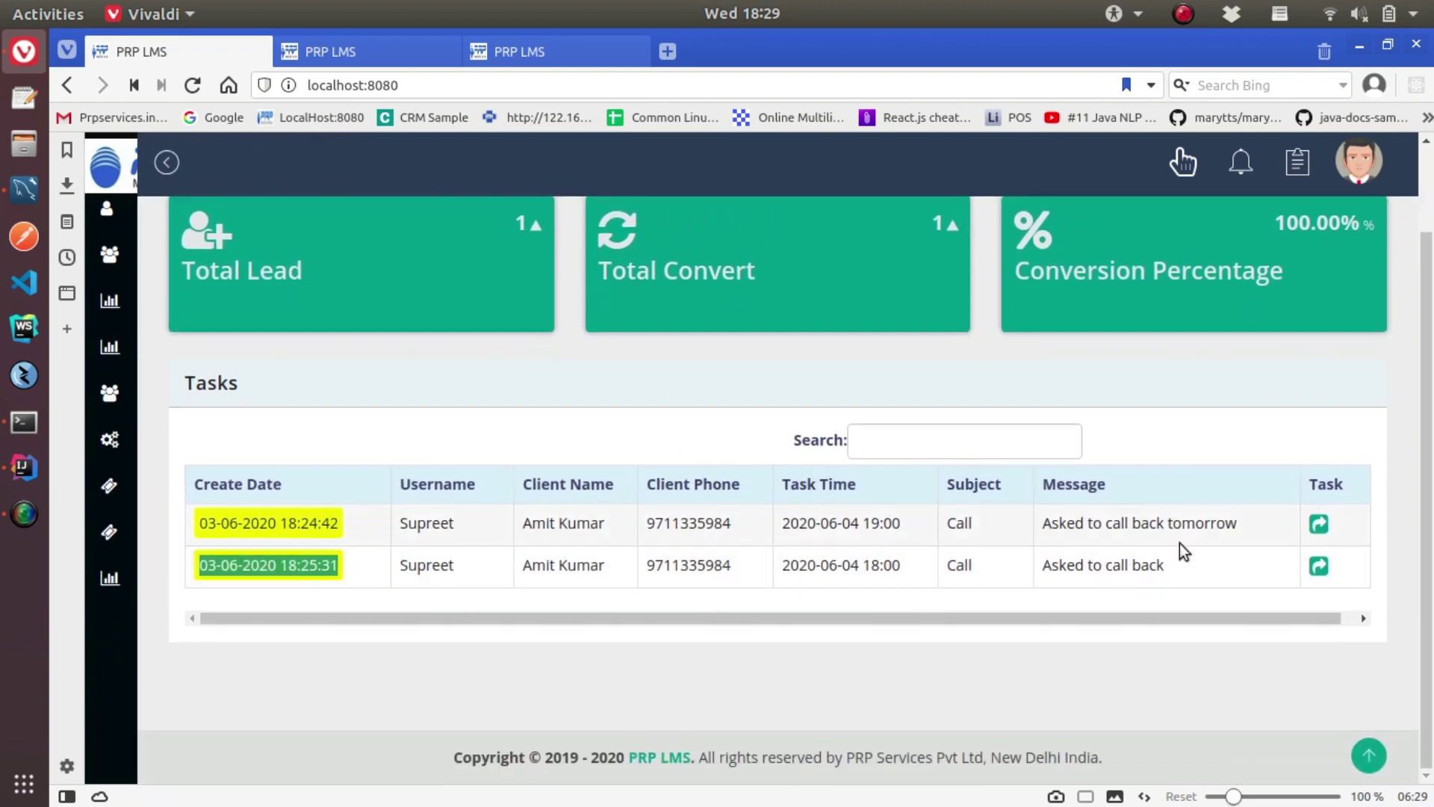
{"action": "left_click", "coordinate": [1319, 526]}
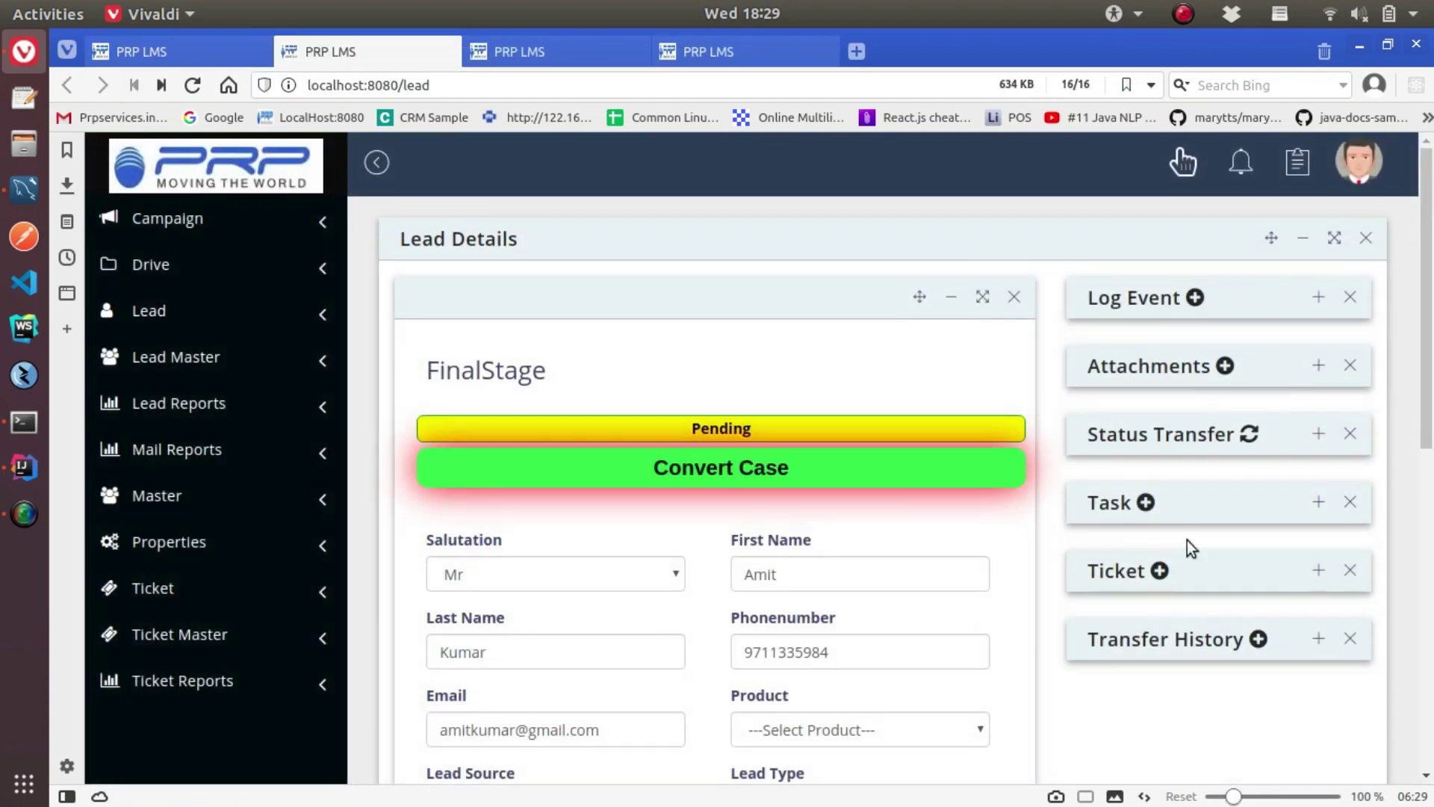
{"action": "scroll", "coordinate": [1334, 486], "scroll_direction": "down", "scroll_amount": 2}
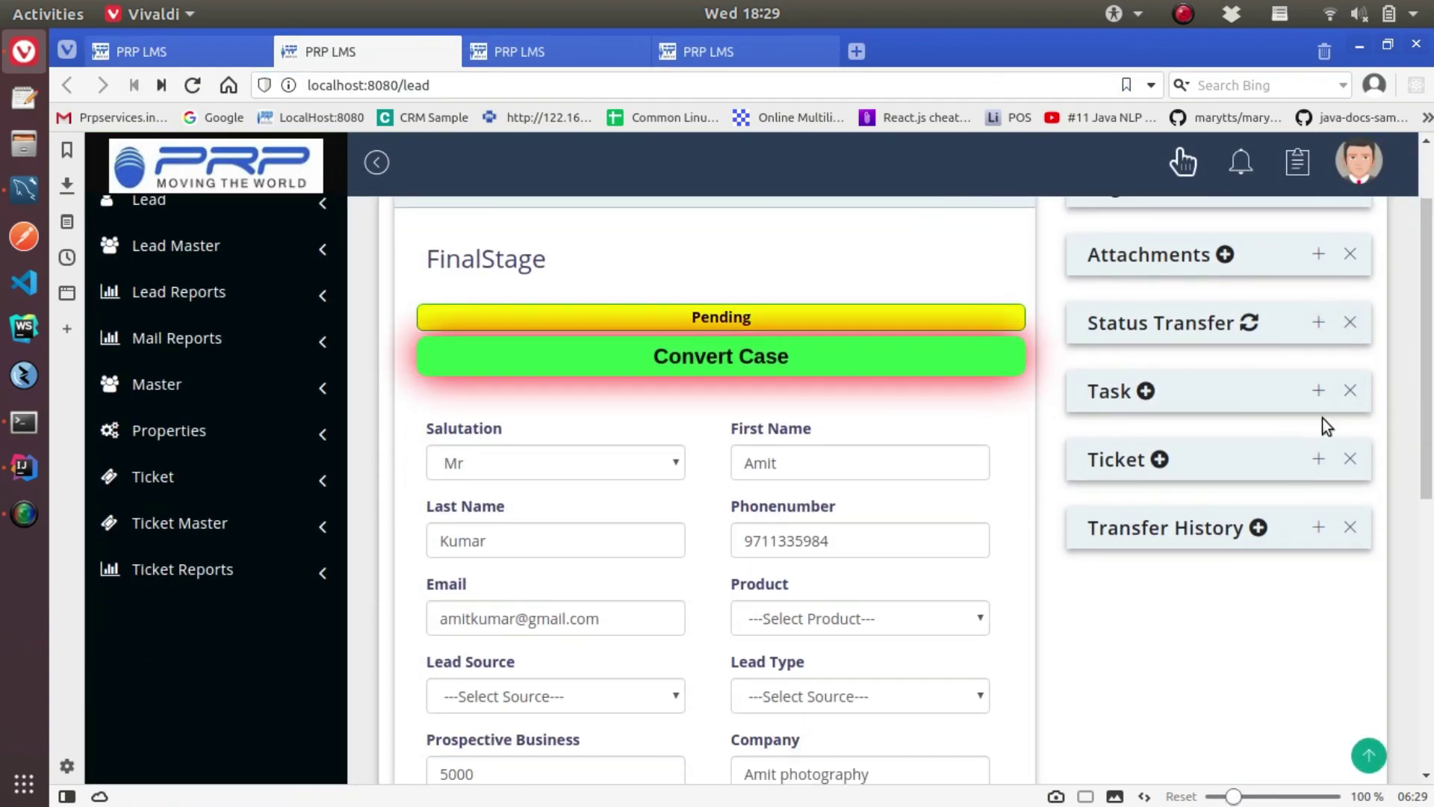
{"action": "left_click", "coordinate": [1316, 394]}
{"action": "scroll", "coordinate": [1188, 605], "scroll_direction": "down", "scroll_amount": 2}
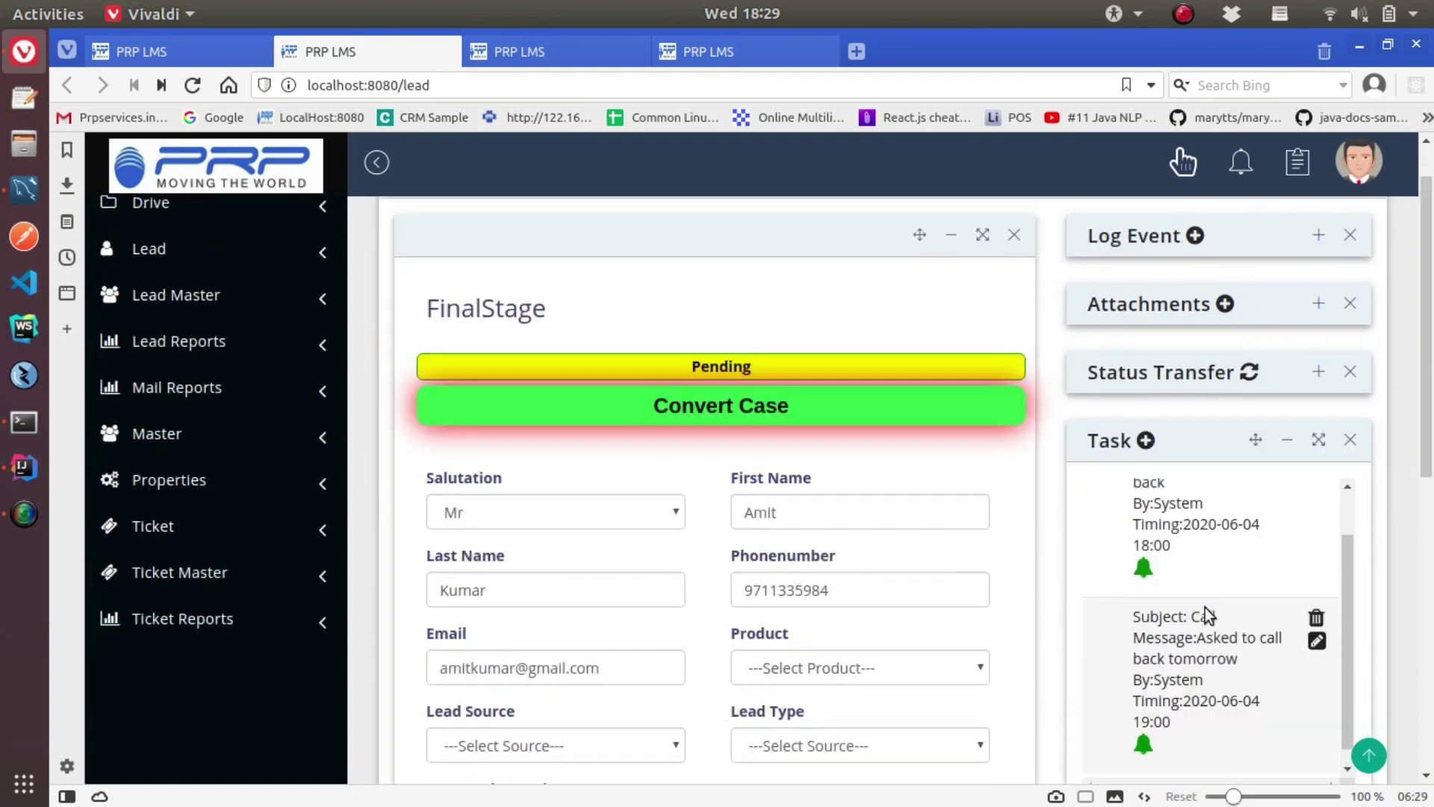
{"action": "scroll", "coordinate": [1204, 608], "scroll_direction": "down", "scroll_amount": 5}
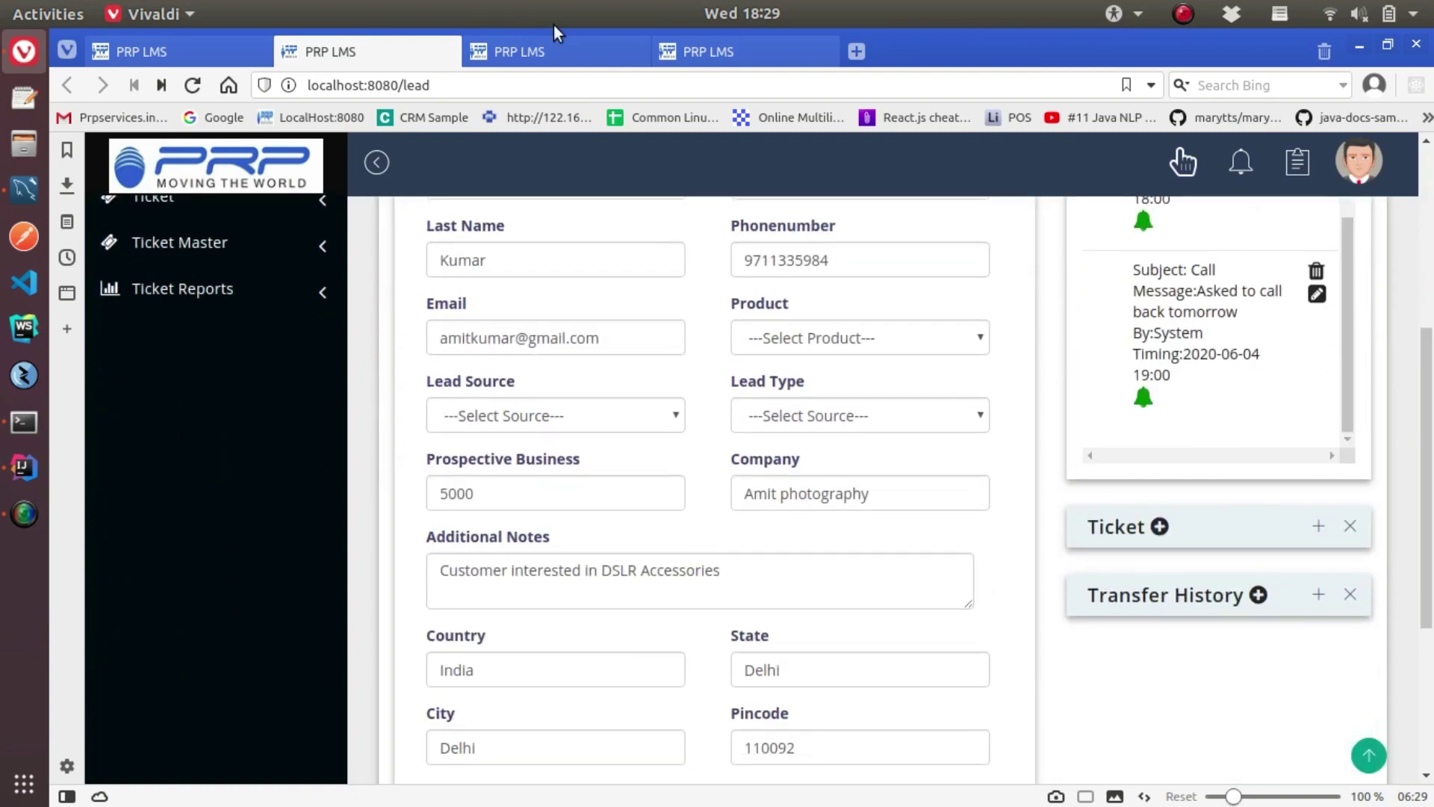
{"action": "left_click", "coordinate": [446, 51]}
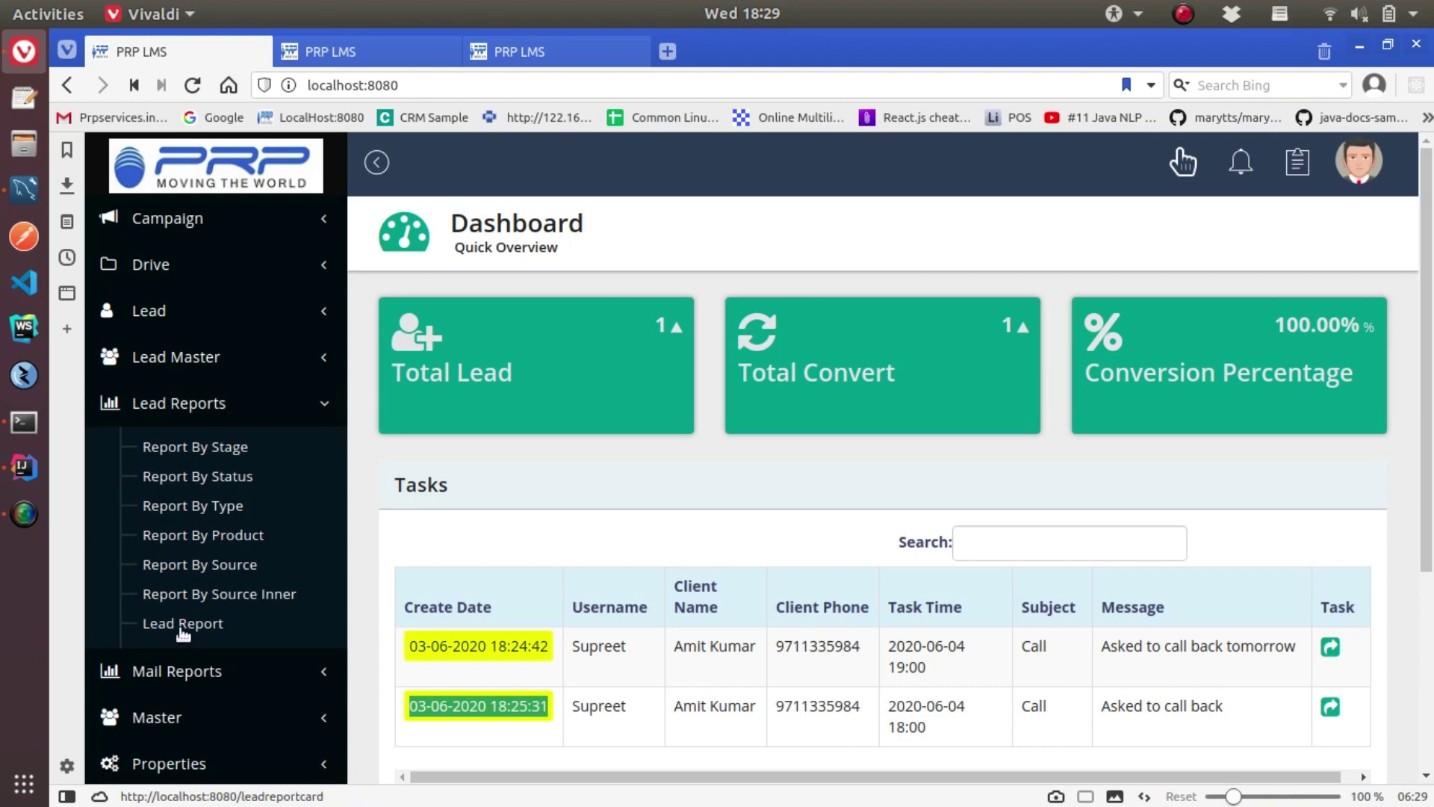
Open the Lead Report dashboard and review its graphs
{"action": "left_click", "coordinate": [182, 628]}
{"action": "scroll", "coordinate": [1274, 561], "scroll_direction": "down", "scroll_amount": 5}
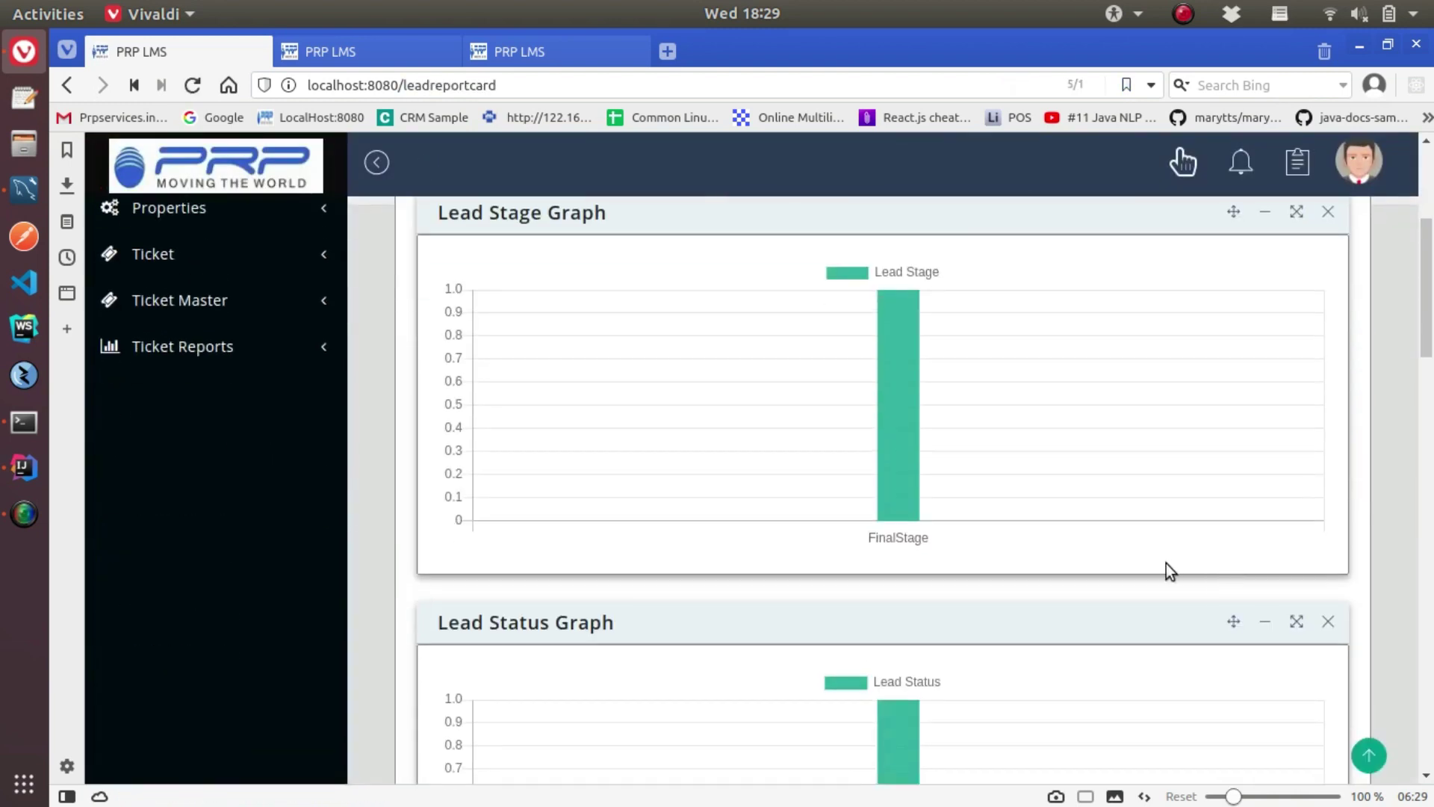
{"action": "scroll", "coordinate": [1092, 468], "scroll_direction": "up", "scroll_amount": 5}
{"action": "scroll", "coordinate": [1046, 463], "scroll_direction": "down", "scroll_amount": 3}
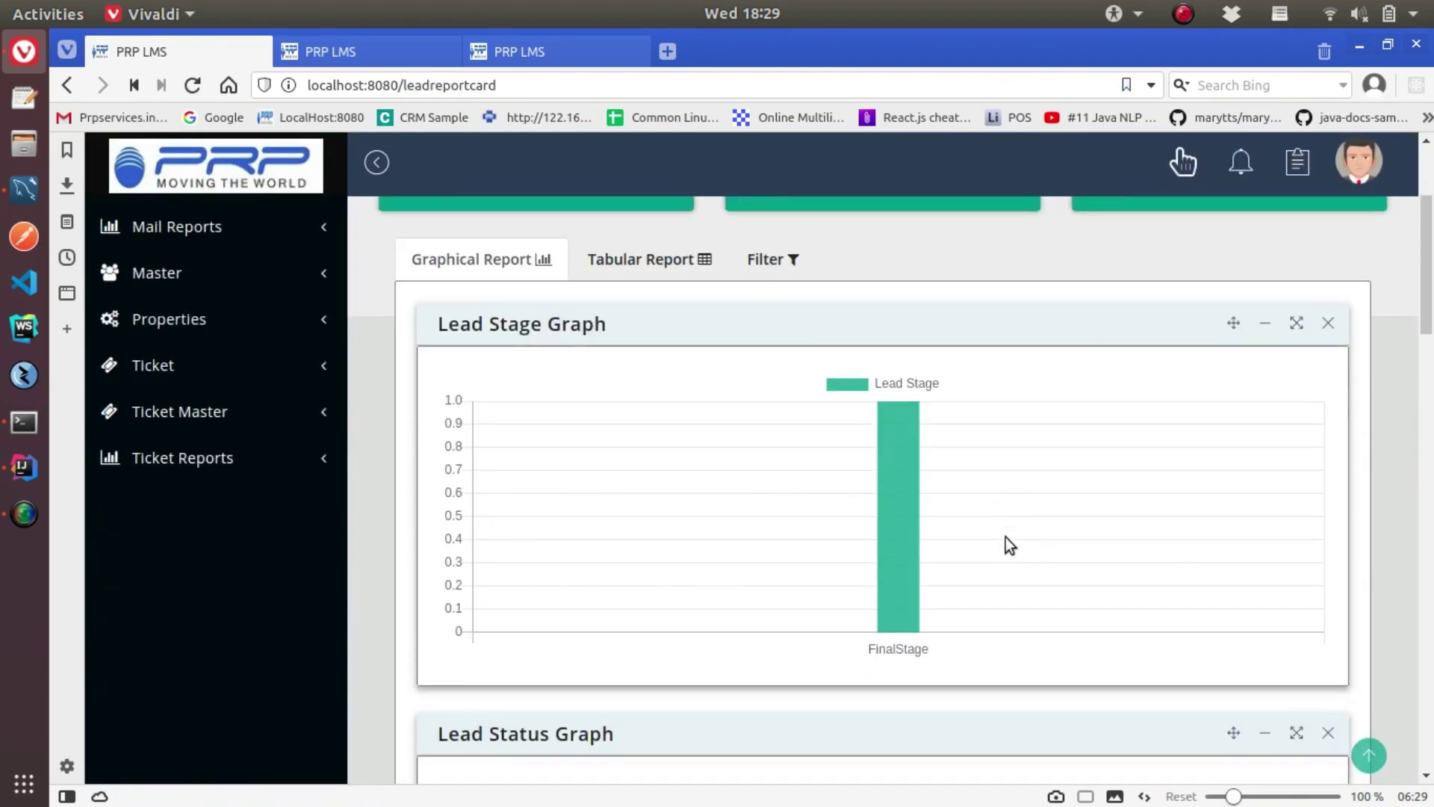
{"action": "scroll", "coordinate": [1005, 536], "scroll_direction": "down", "scroll_amount": 3}
{"action": "mouse_move", "coordinate": [890, 457]}
{"action": "scroll", "coordinate": [893, 472], "scroll_direction": "down", "scroll_amount": 4}
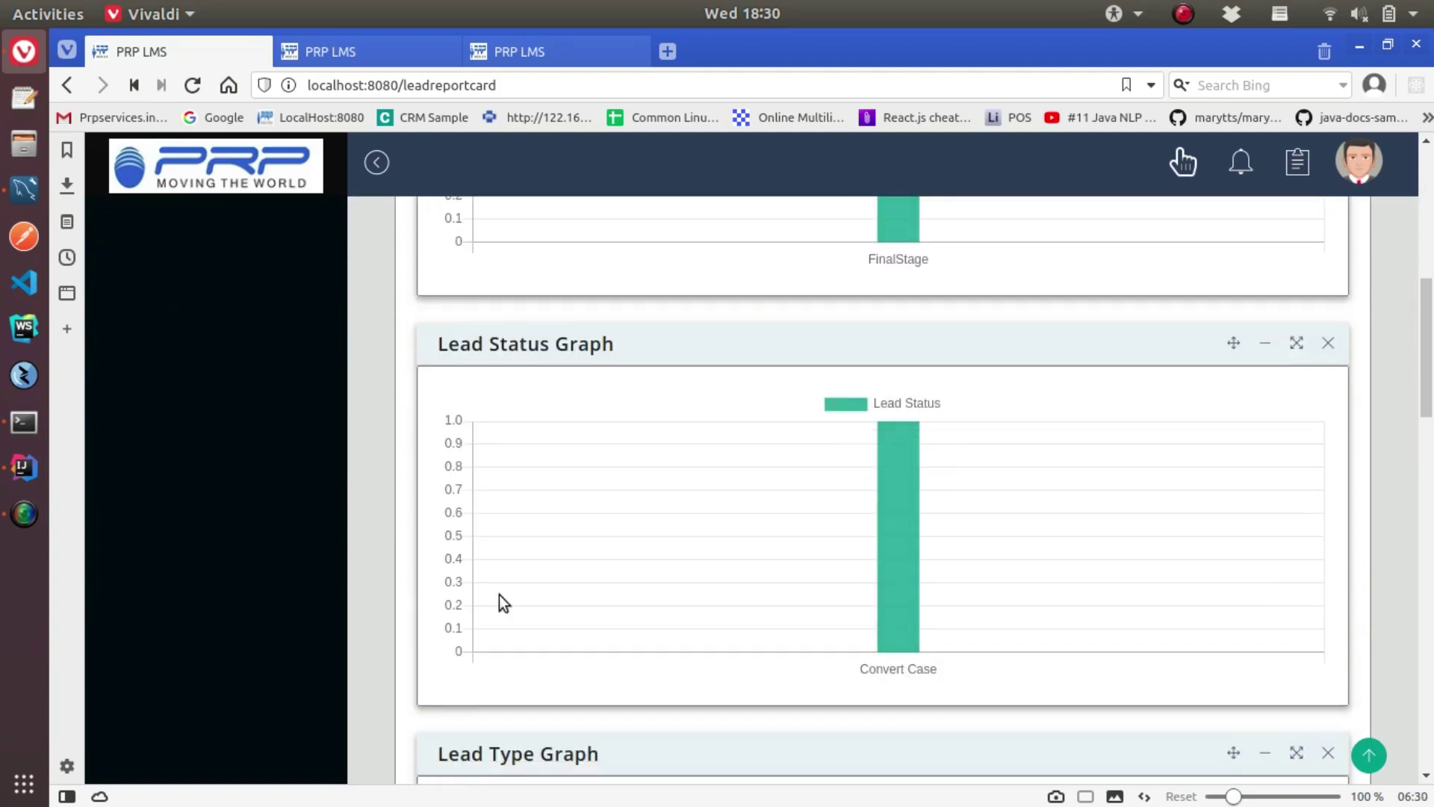
{"action": "scroll", "coordinate": [810, 512], "scroll_direction": "down", "scroll_amount": 20}
{"action": "mouse_move", "coordinate": [907, 571]}
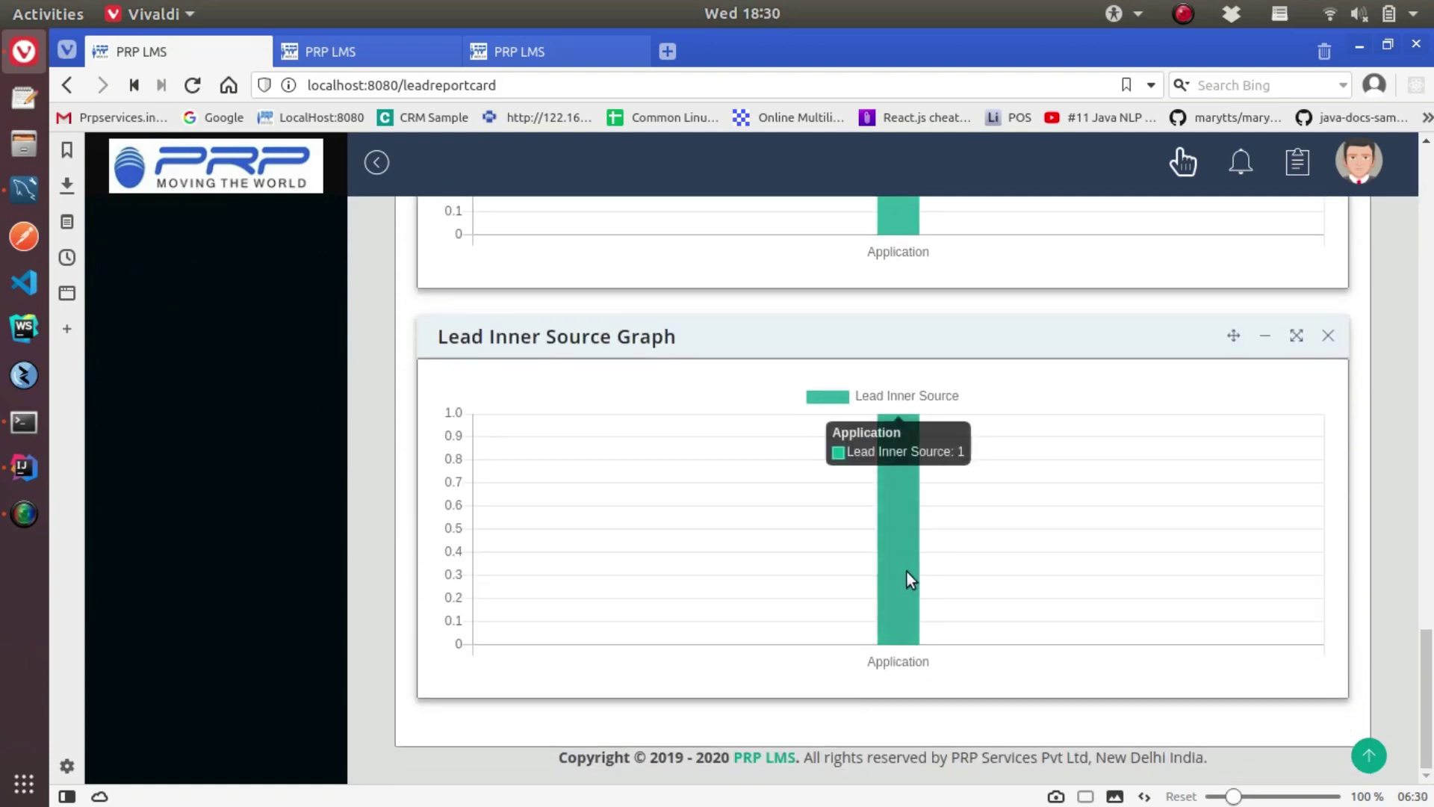
{"action": "scroll", "coordinate": [907, 572], "scroll_direction": "up", "scroll_amount": 20}
Switch the report to the Tabular Report and list the leads counted in FinalStage
{"action": "left_click", "coordinate": [613, 467]}
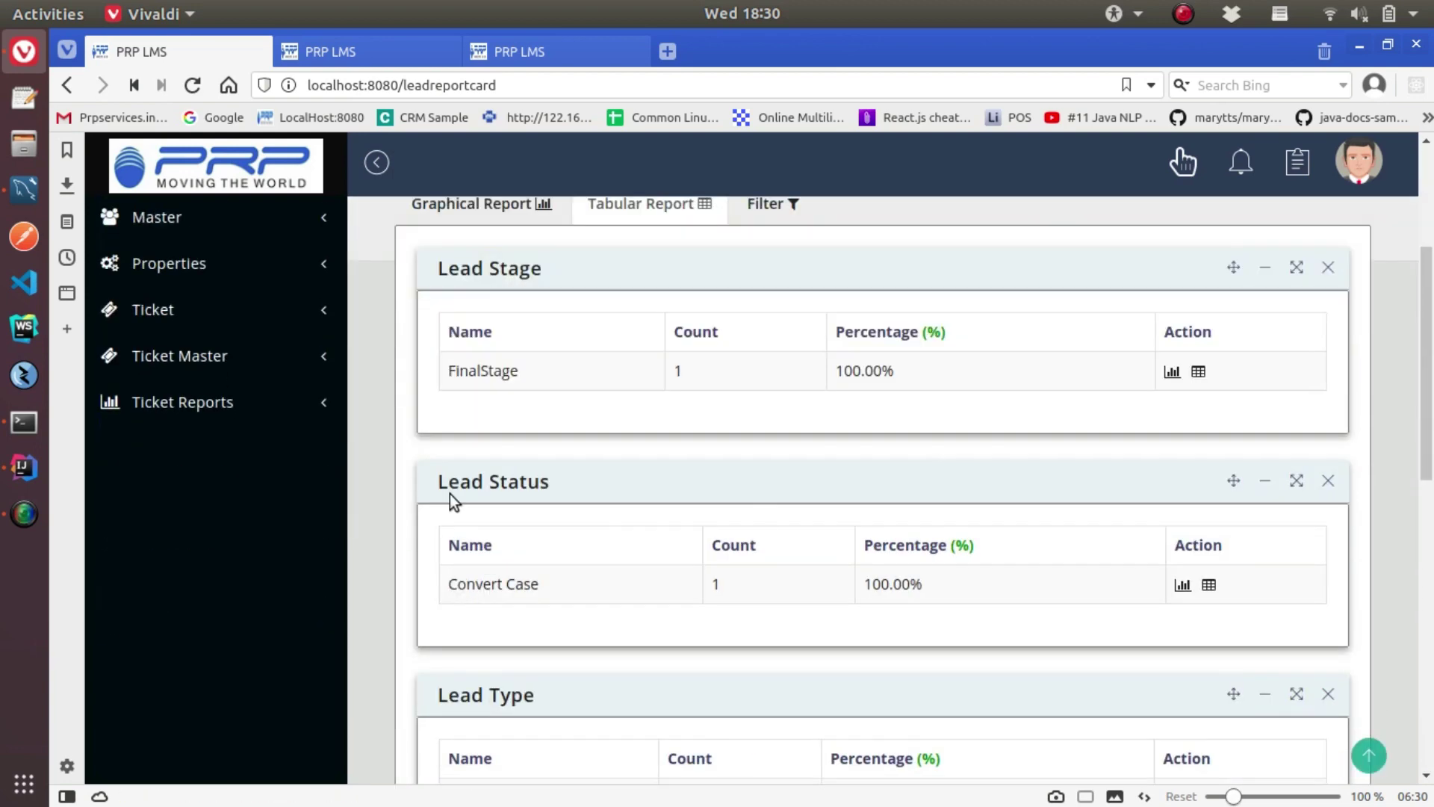
{"action": "left_click_drag", "start_coordinate": [439, 269], "coordinate": [522, 371]}
{"action": "left_click", "coordinate": [853, 386]}
{"action": "scroll", "coordinate": [508, 634], "scroll_direction": "down", "scroll_amount": 10}
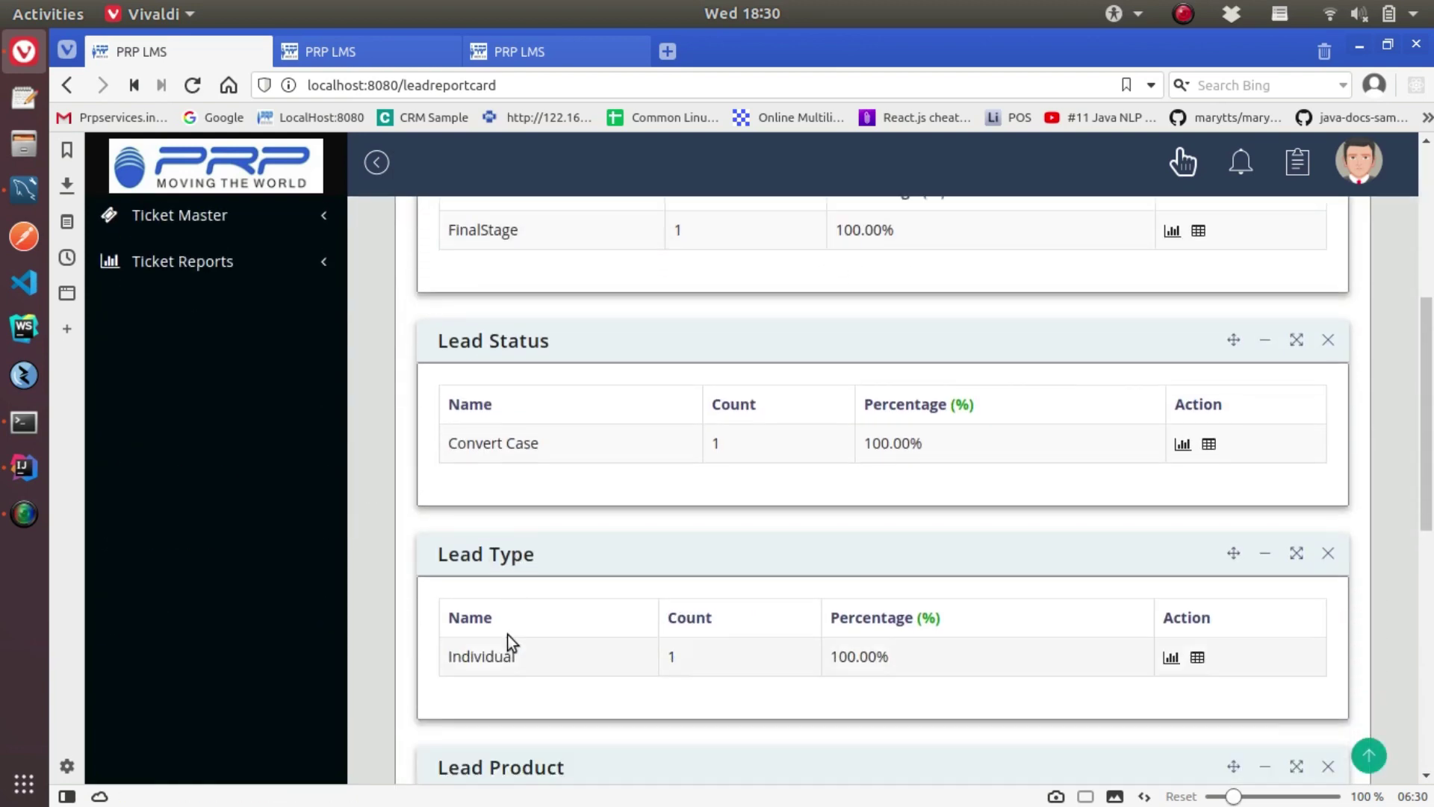
{"action": "scroll", "coordinate": [523, 623], "scroll_direction": "down", "scroll_amount": 4}
{"action": "scroll", "coordinate": [573, 617], "scroll_direction": "up", "scroll_amount": 10}
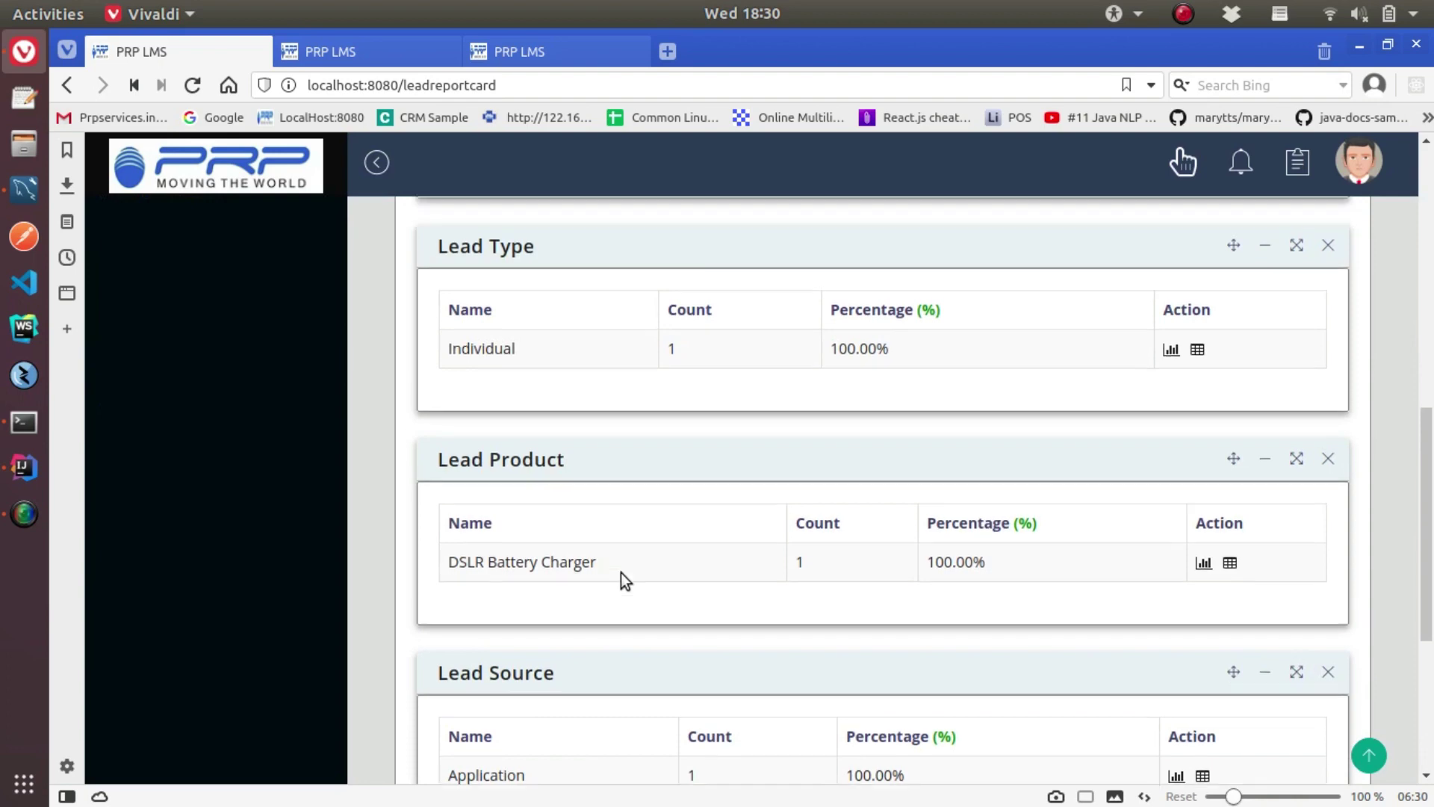
{"action": "scroll", "coordinate": [560, 333], "scroll_direction": "up", "scroll_amount": 4}
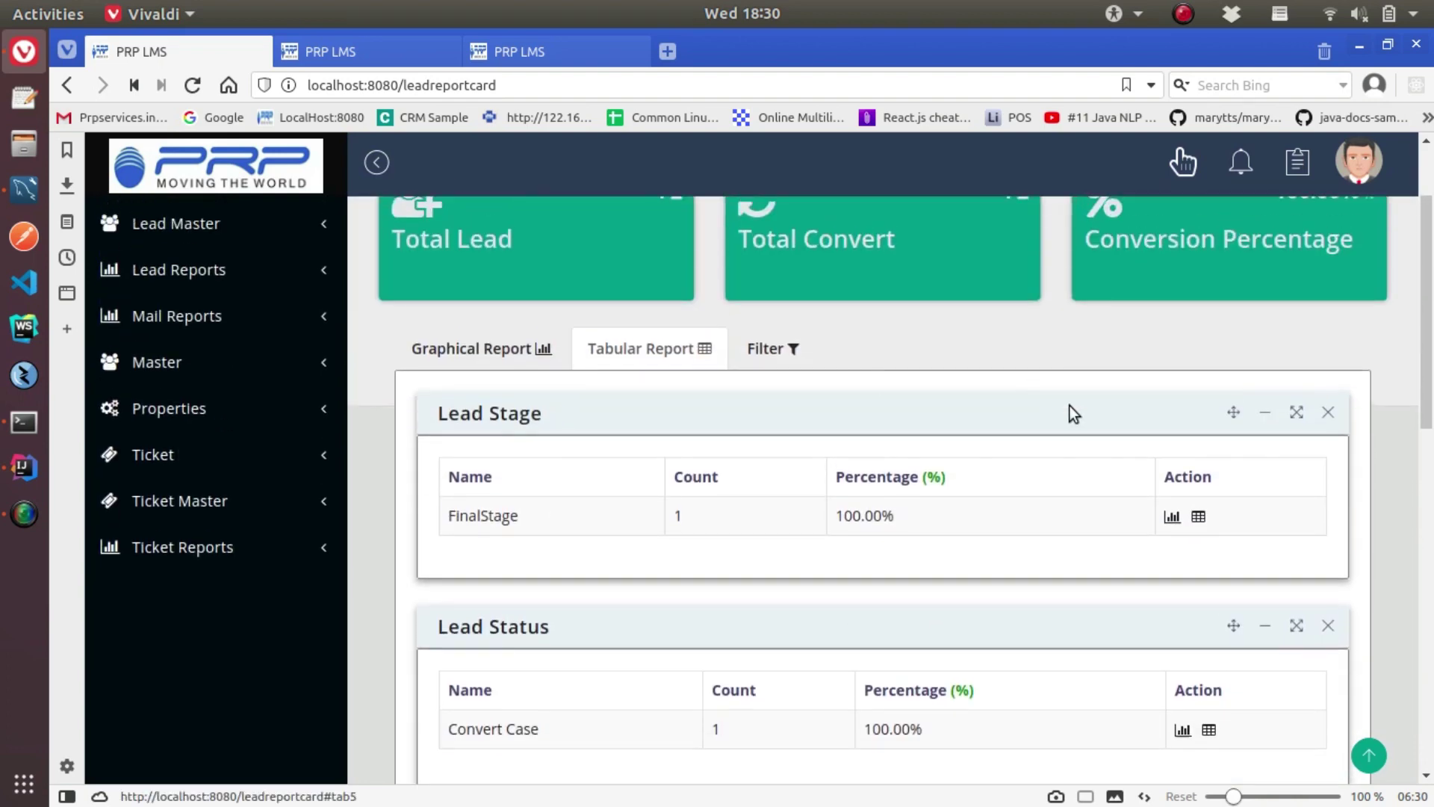
{"action": "left_click", "coordinate": [1199, 518]}
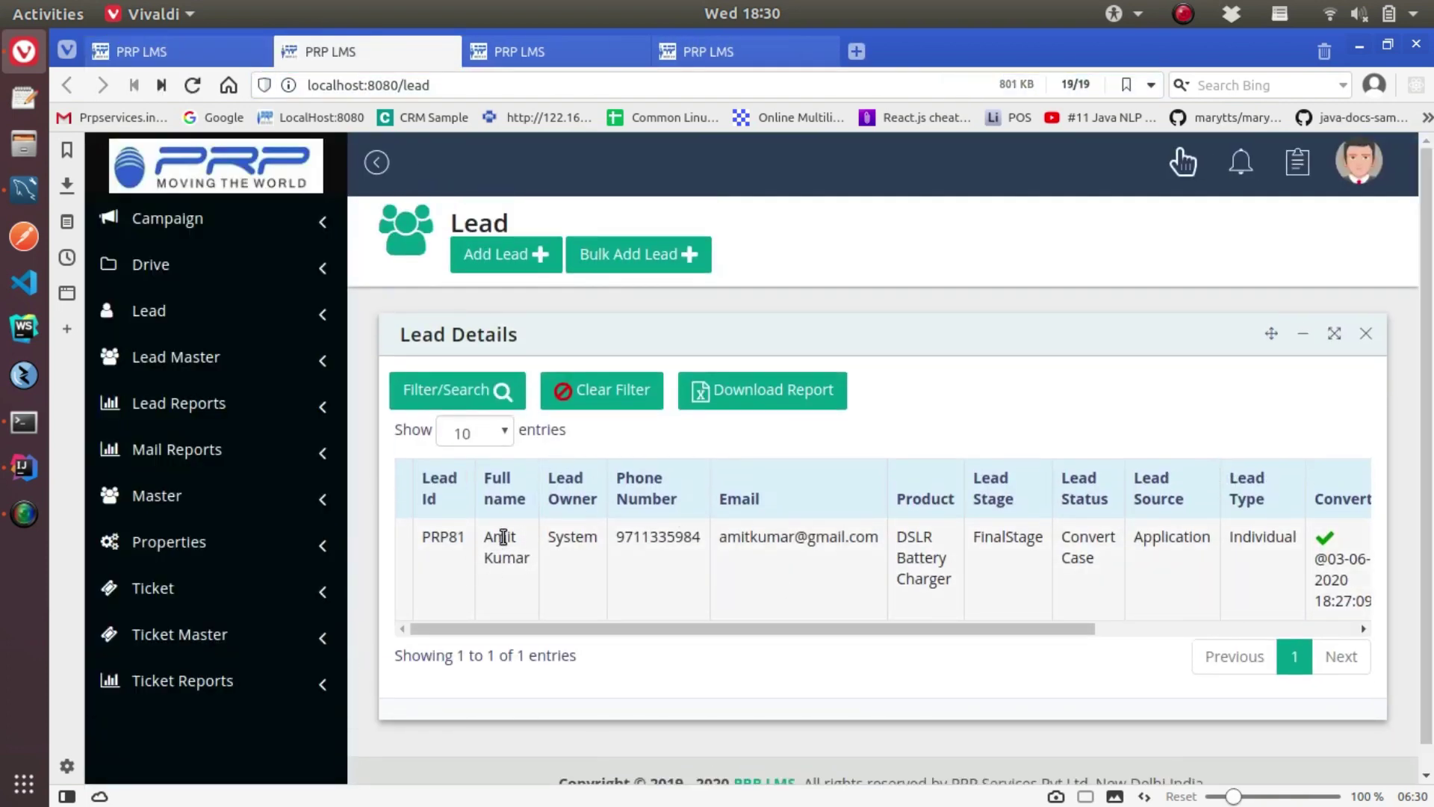
{"action": "key", "text": "ctrl+w"}
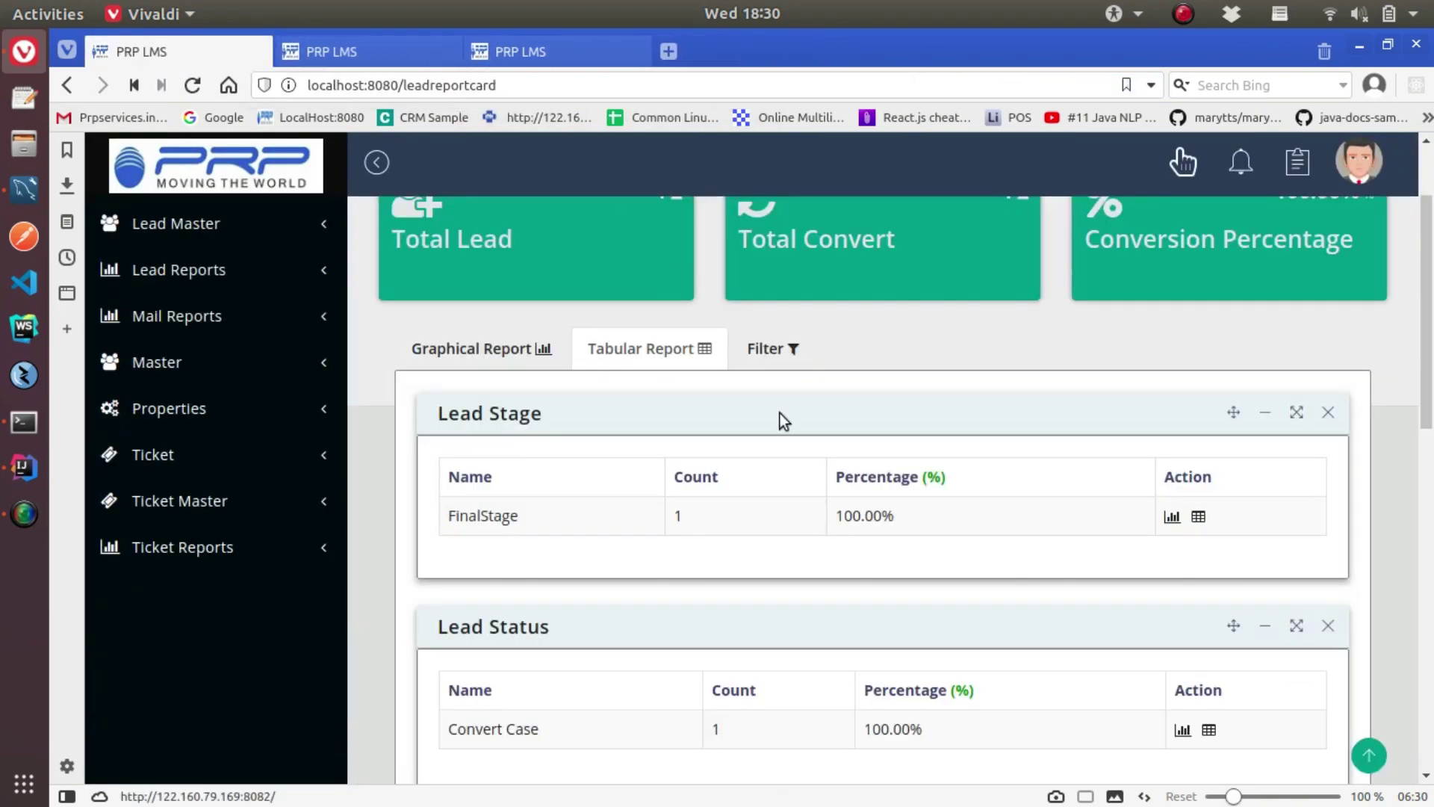
Filter the lead report by the sales user
{"action": "scroll", "coordinate": [1036, 571], "scroll_direction": "down", "scroll_amount": 5}
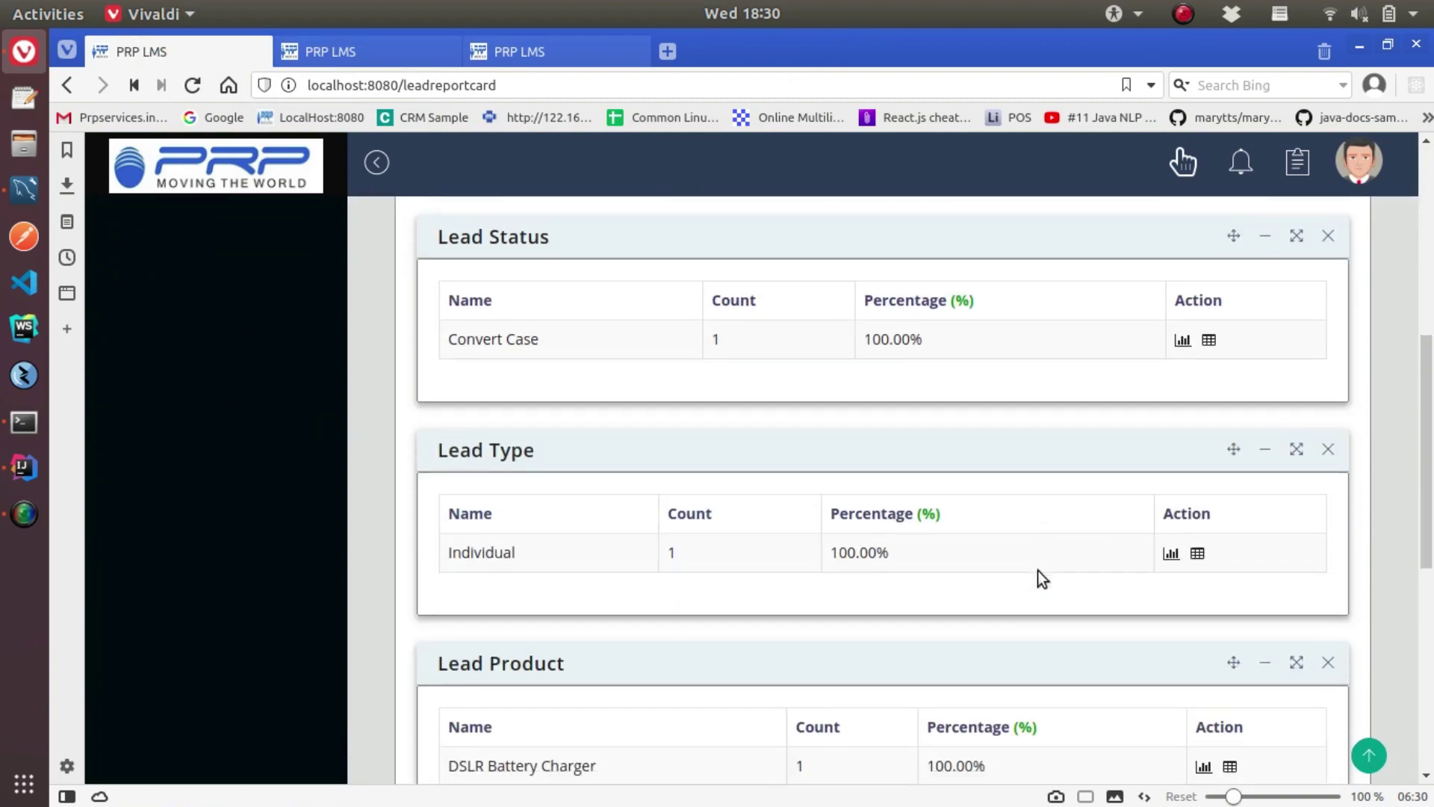
{"action": "scroll", "coordinate": [1038, 571], "scroll_direction": "up", "scroll_amount": 3}
{"action": "scroll", "coordinate": [1037, 571], "scroll_direction": "up", "scroll_amount": 5}
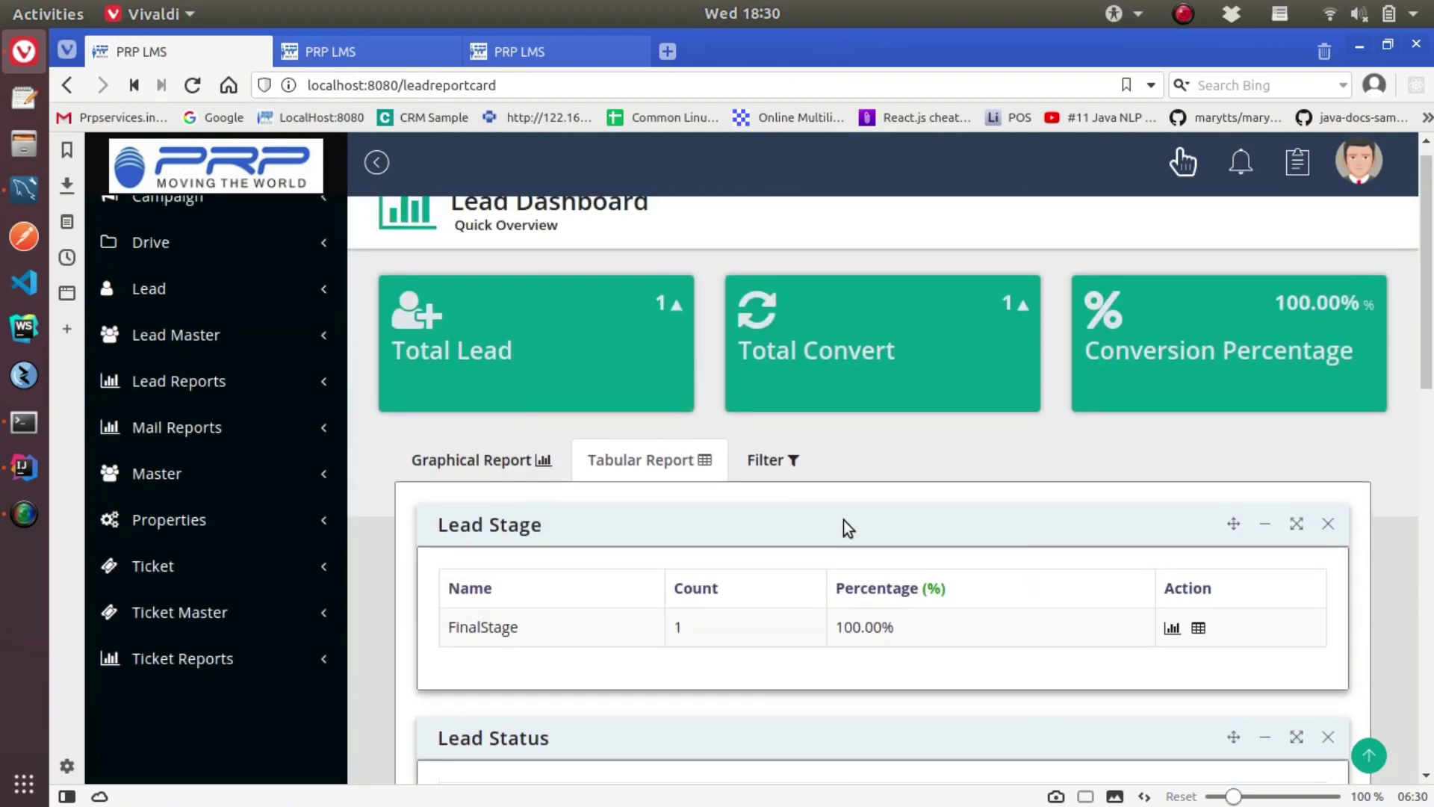
{"action": "left_click", "coordinate": [765, 459]}
{"action": "scroll", "coordinate": [815, 638], "scroll_direction": "down", "scroll_amount": 3}
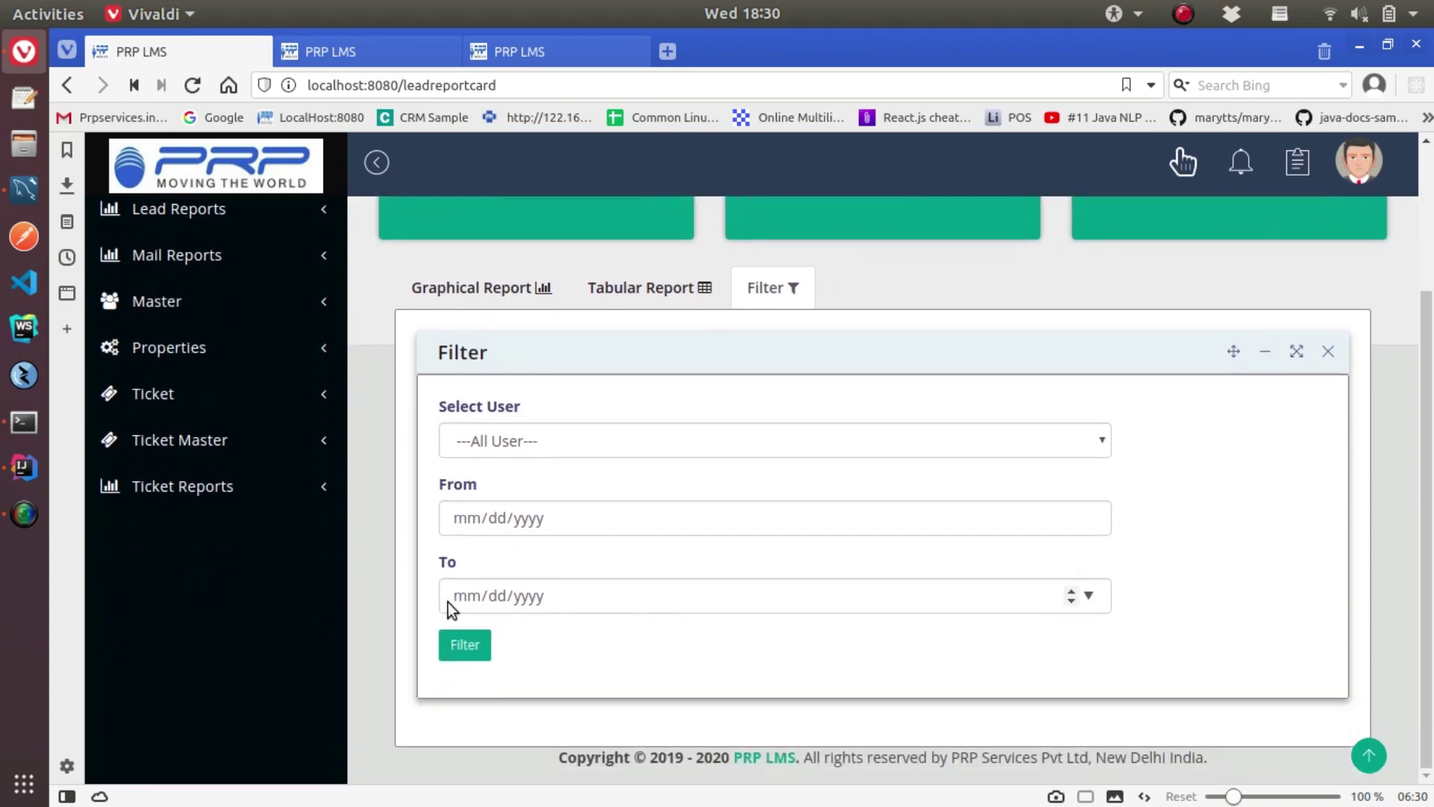
{"action": "left_click", "coordinate": [497, 441]}
{"action": "left_click", "coordinate": [553, 488]}
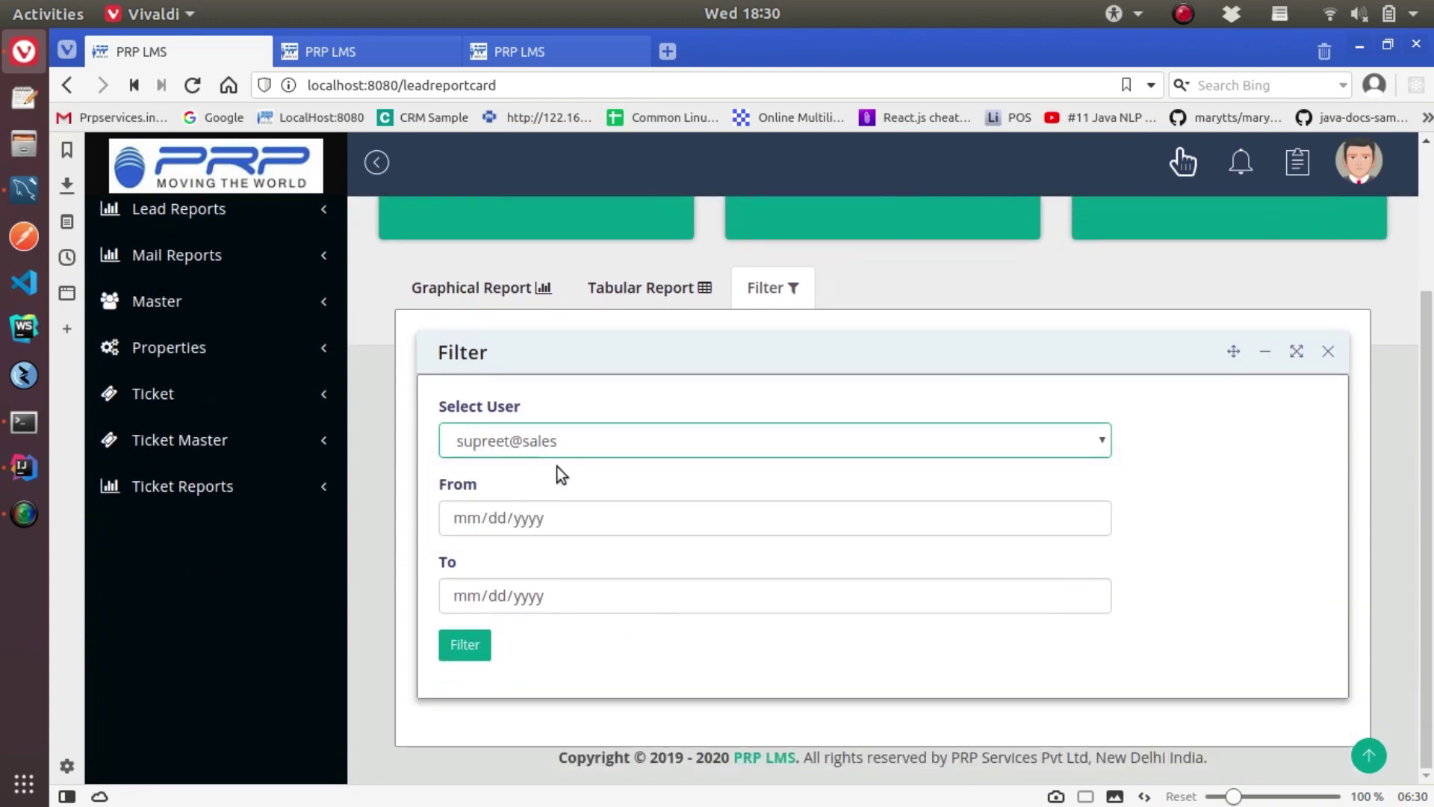
{"action": "left_click", "coordinate": [465, 651]}
{"action": "scroll", "coordinate": [871, 574], "scroll_direction": "down", "scroll_amount": 2}
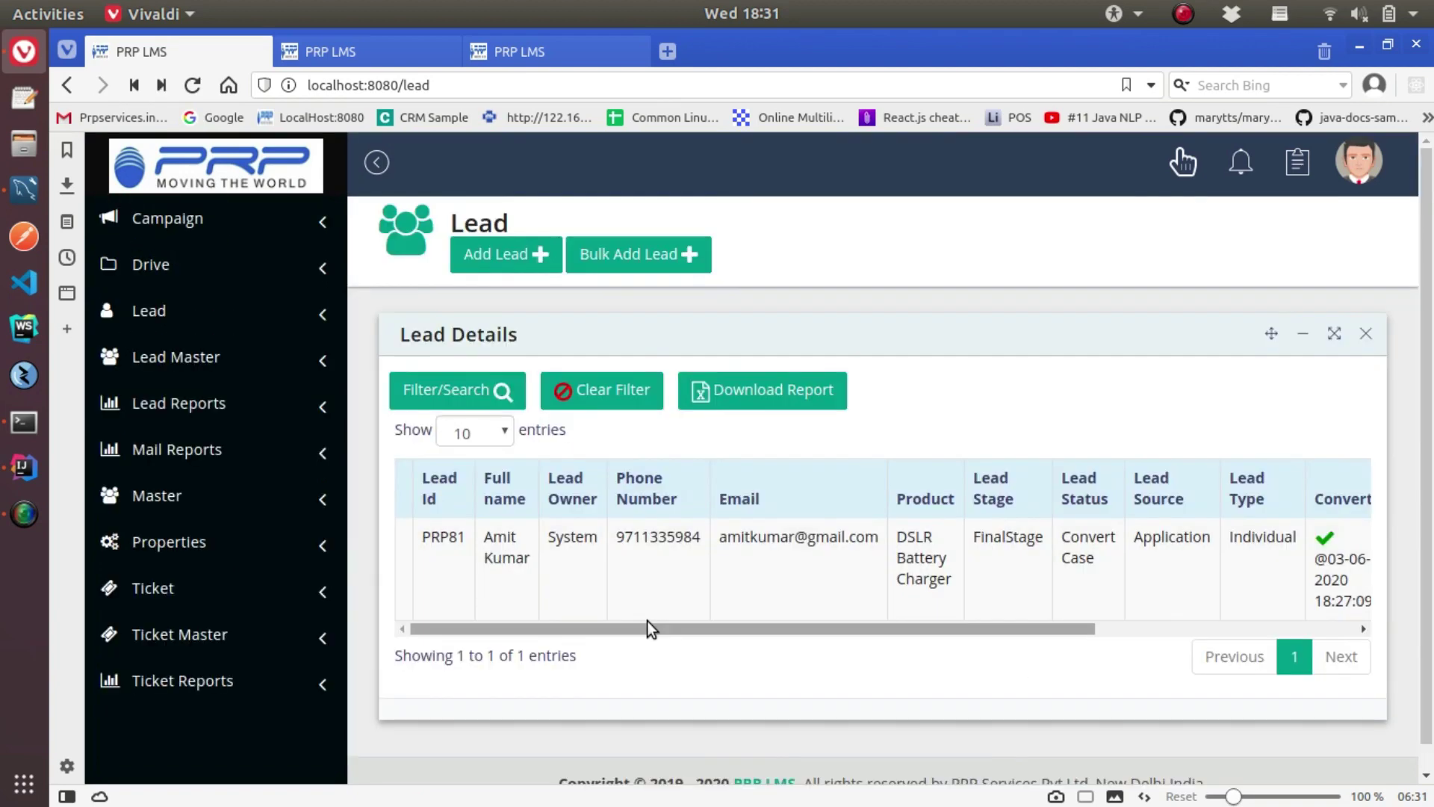
Start a ticket for lead PRP81: subject 'Test Ticket', type Complaints, department MASTERSUPERADMIN
{"action": "left_click_drag", "start_coordinate": [647, 620], "coordinate": [568, 682]}
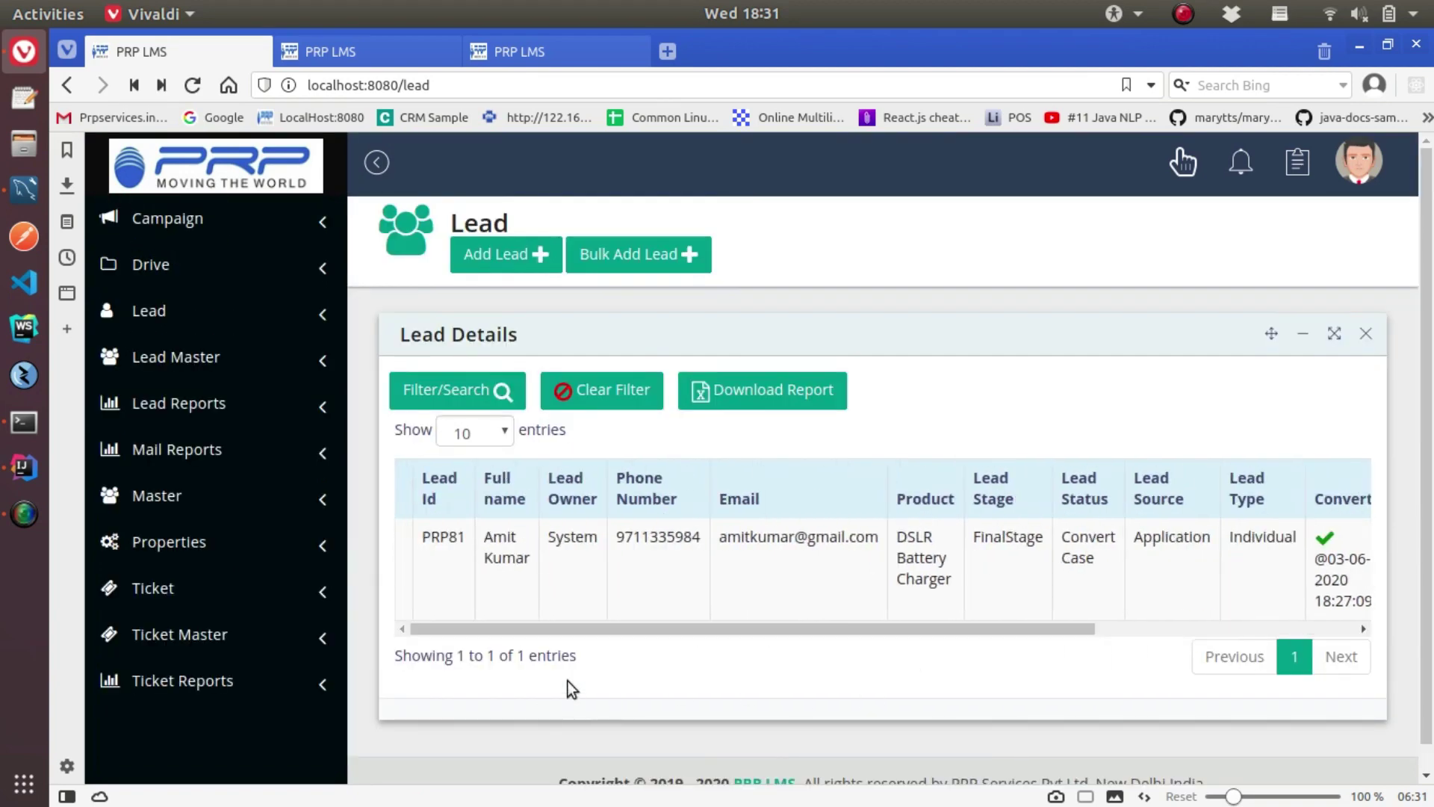
{"action": "right_click", "coordinate": [687, 564]}
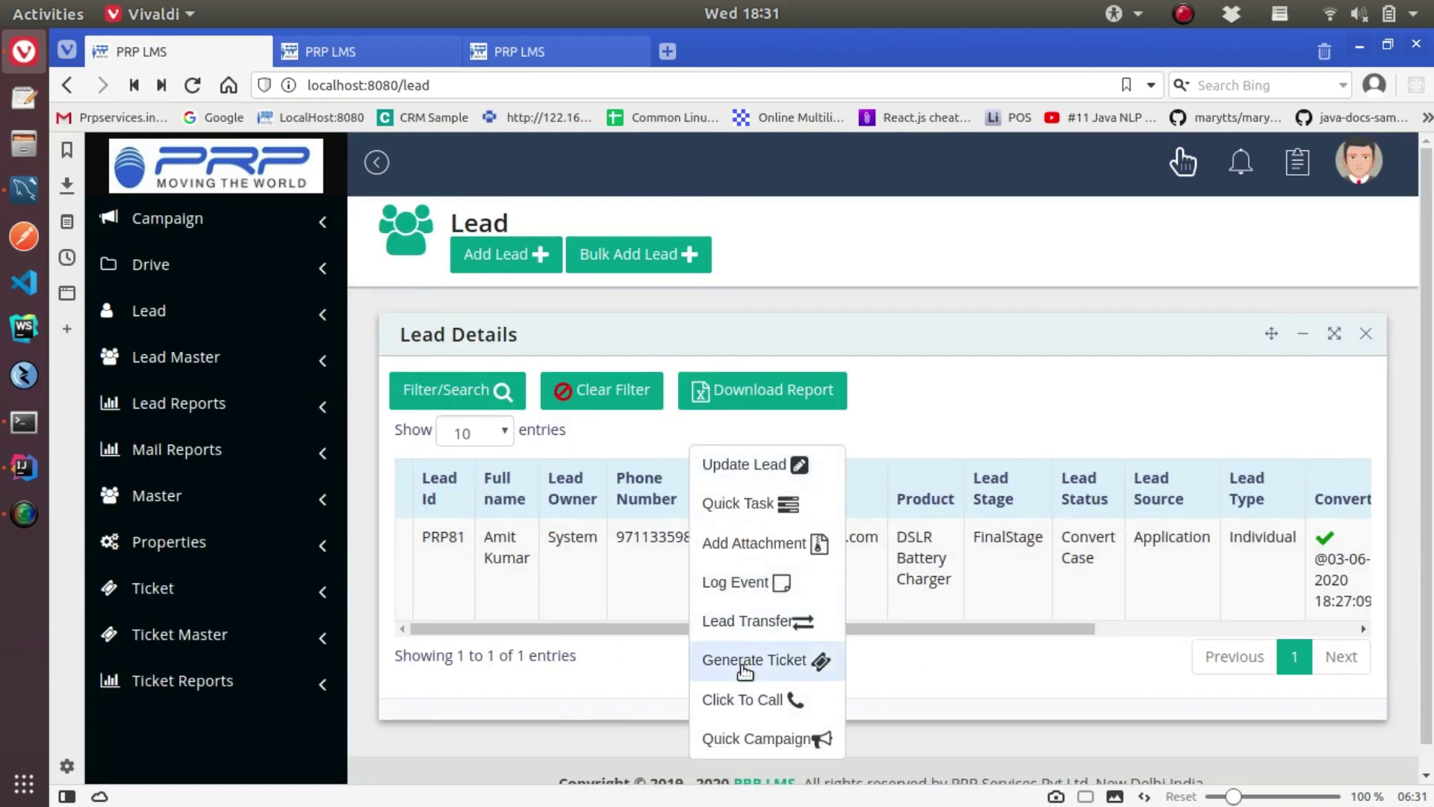
{"action": "left_click", "coordinate": [744, 661]}
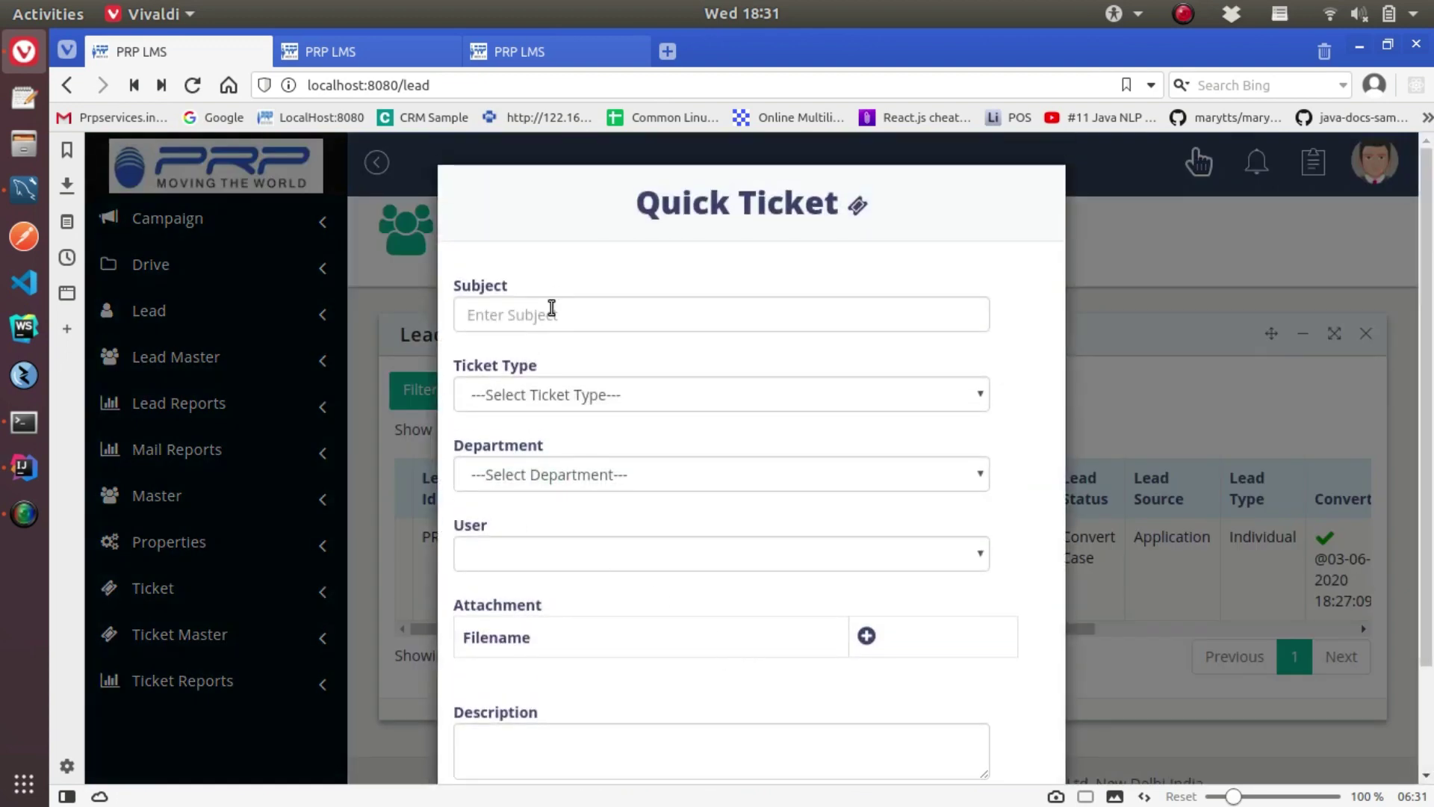
{"action": "left_click", "coordinate": [550, 309]}
{"action": "left_click", "coordinate": [522, 359]}
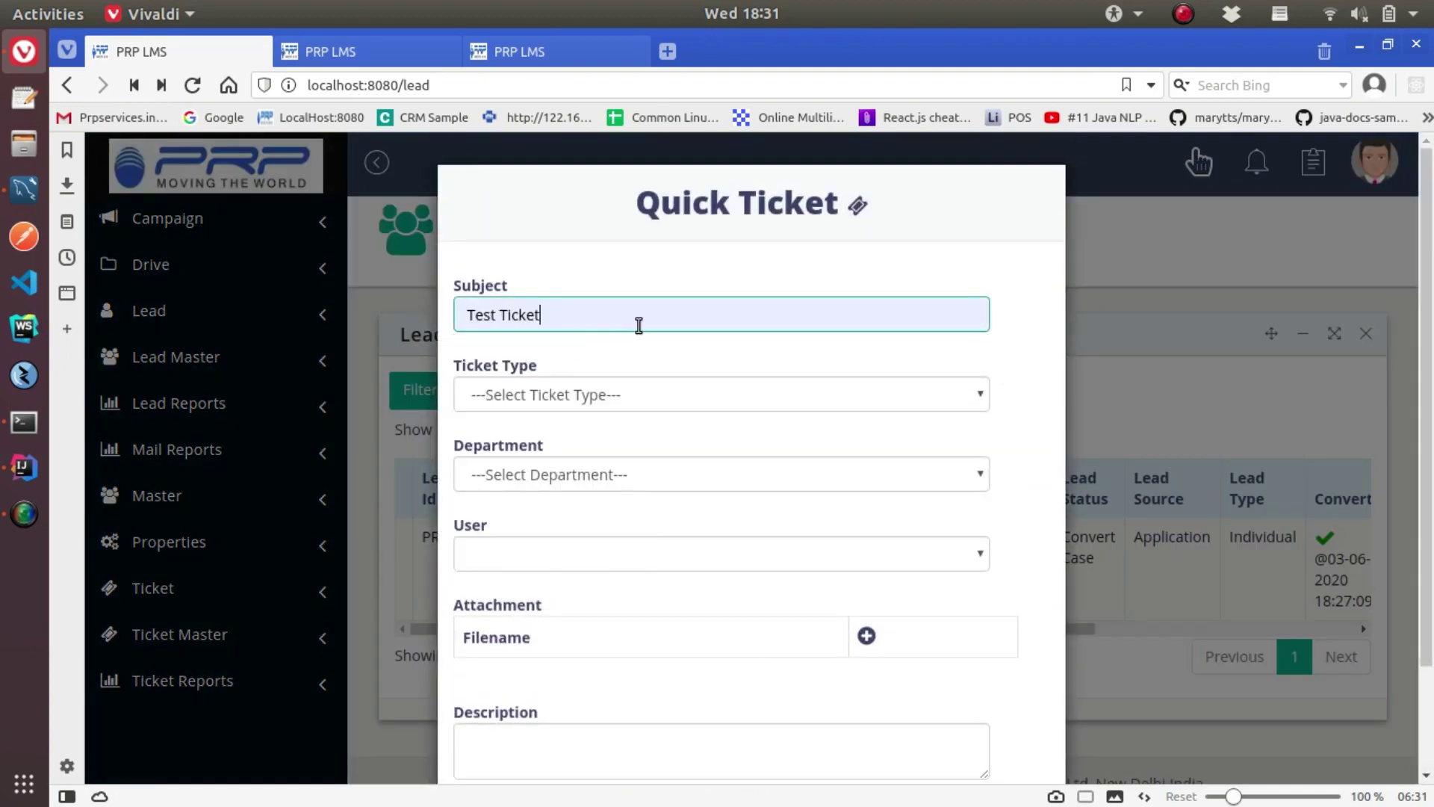
{"action": "left_click", "coordinate": [571, 396]}
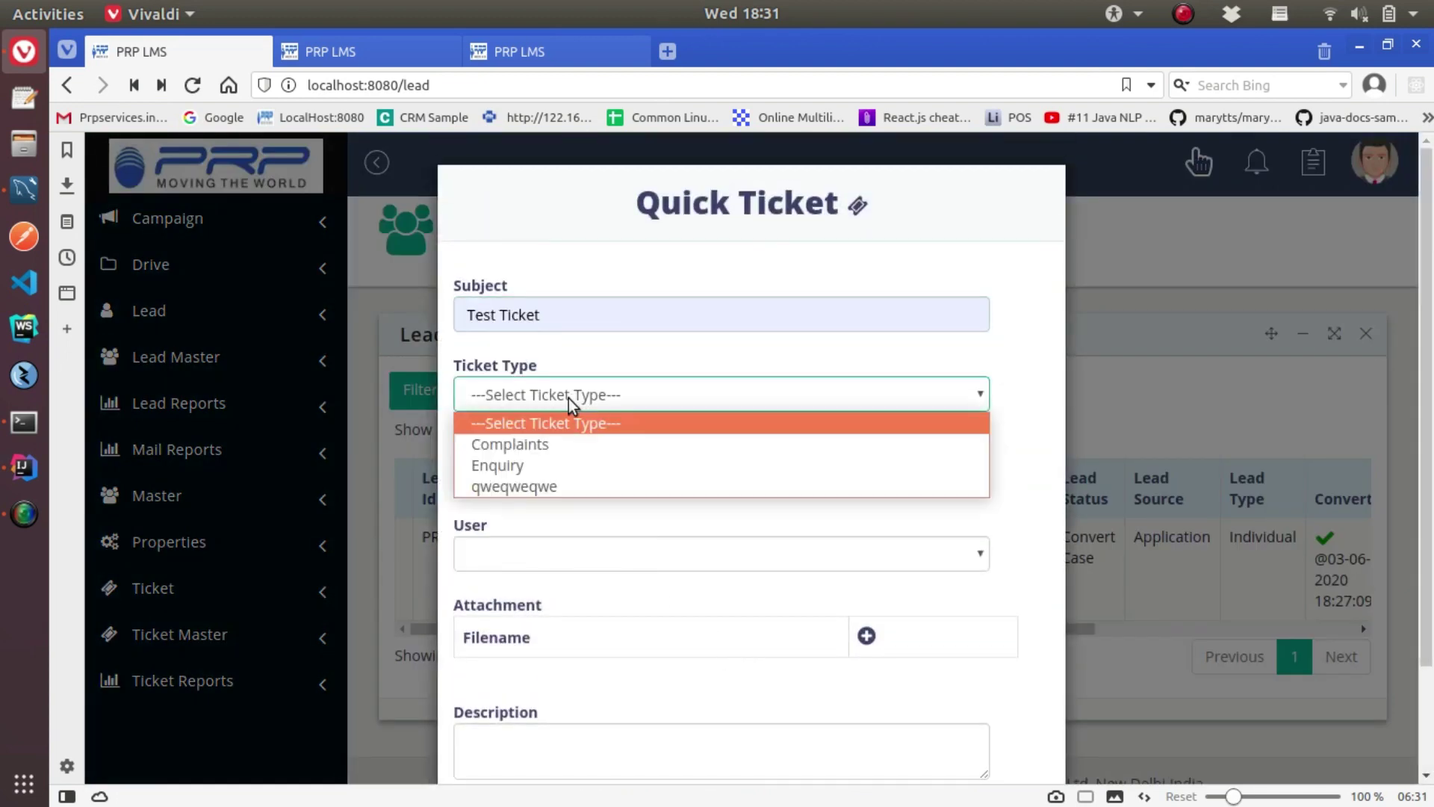
{"action": "left_click", "coordinate": [527, 446]}
{"action": "left_click", "coordinate": [518, 474]}
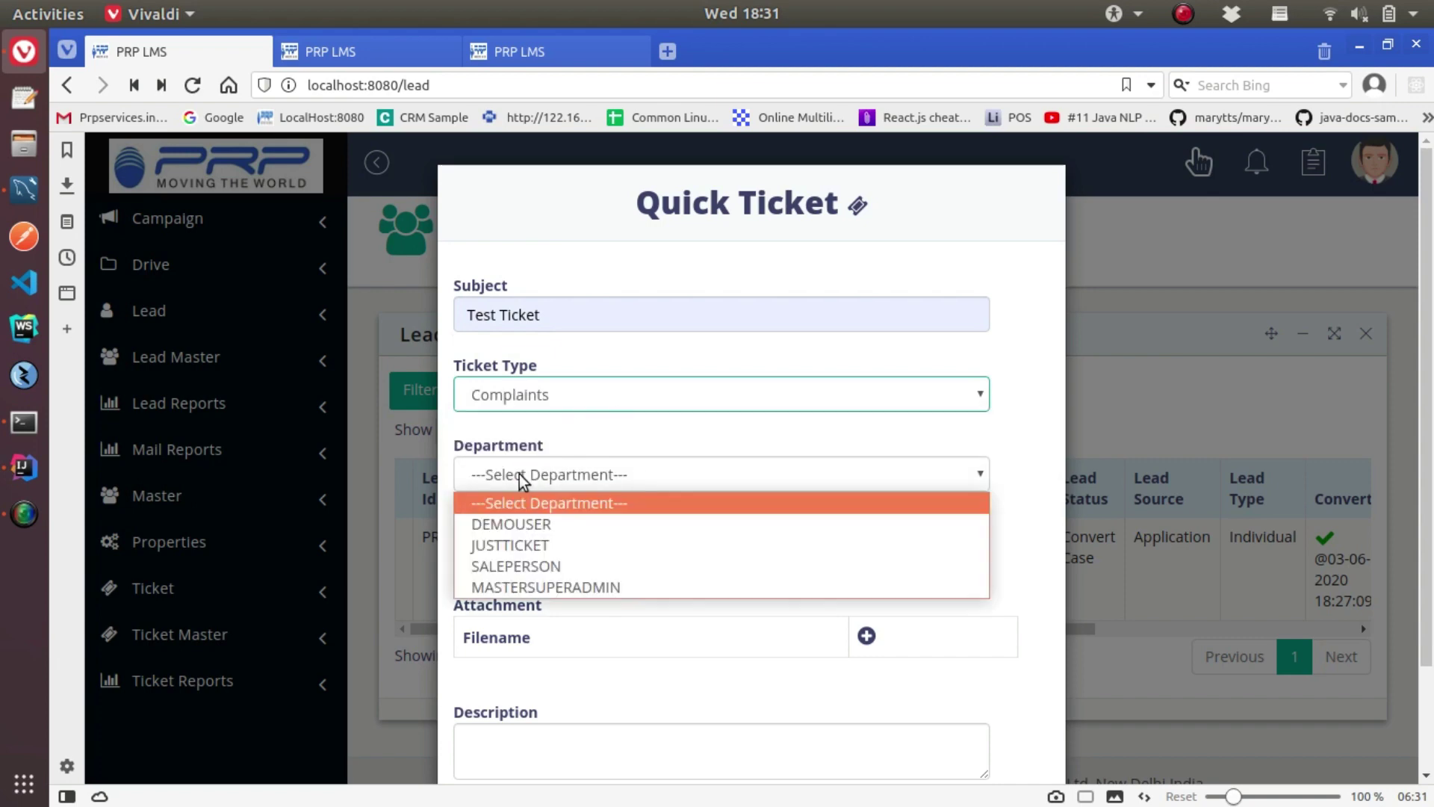
{"action": "left_click", "coordinate": [533, 586]}
Assign the ticket to the first listed agent and attach bitBucket.txt from the Desktop
{"action": "scroll", "coordinate": [776, 539], "scroll_direction": "down", "scroll_amount": 3}
{"action": "left_click", "coordinate": [603, 425]}
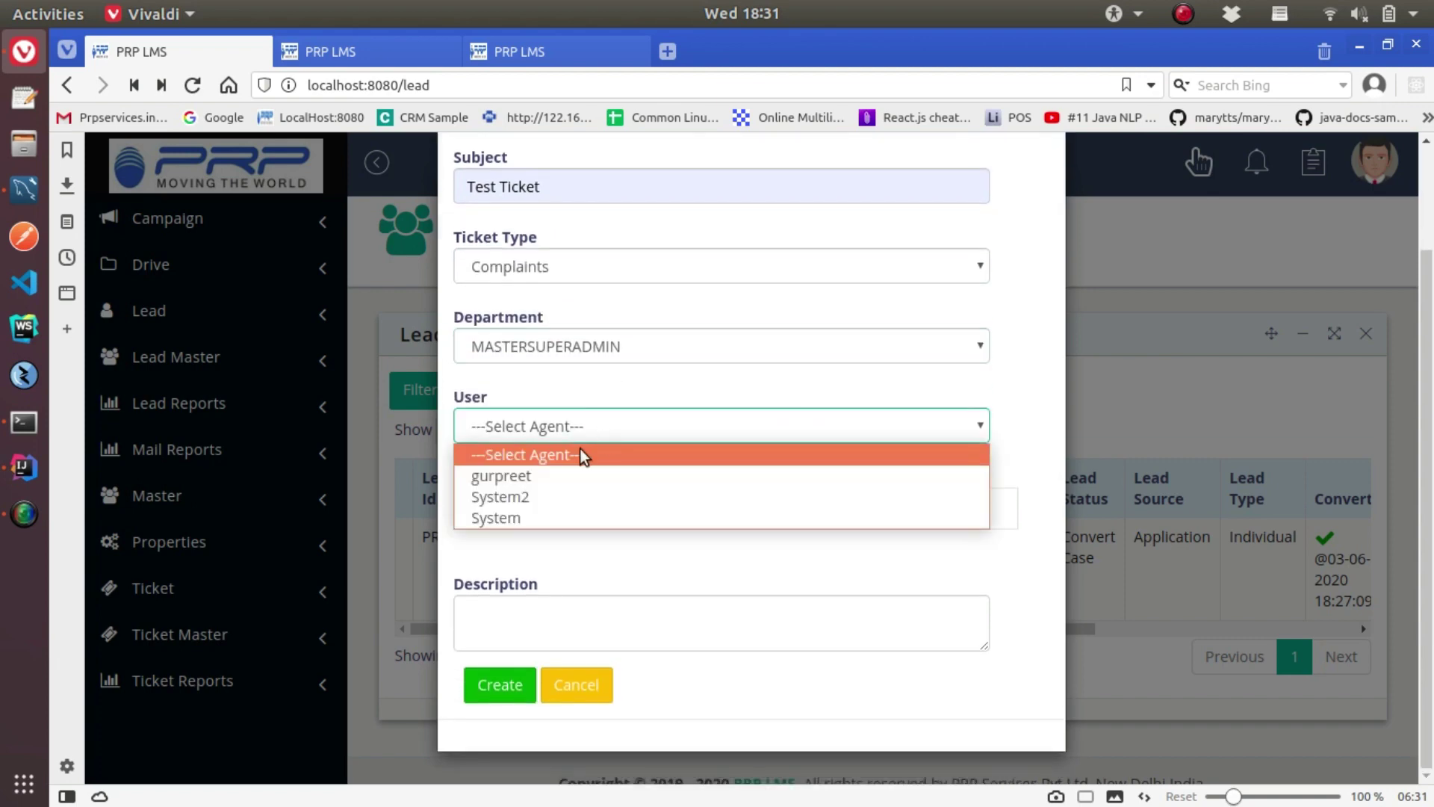
{"action": "left_click", "coordinate": [531, 481]}
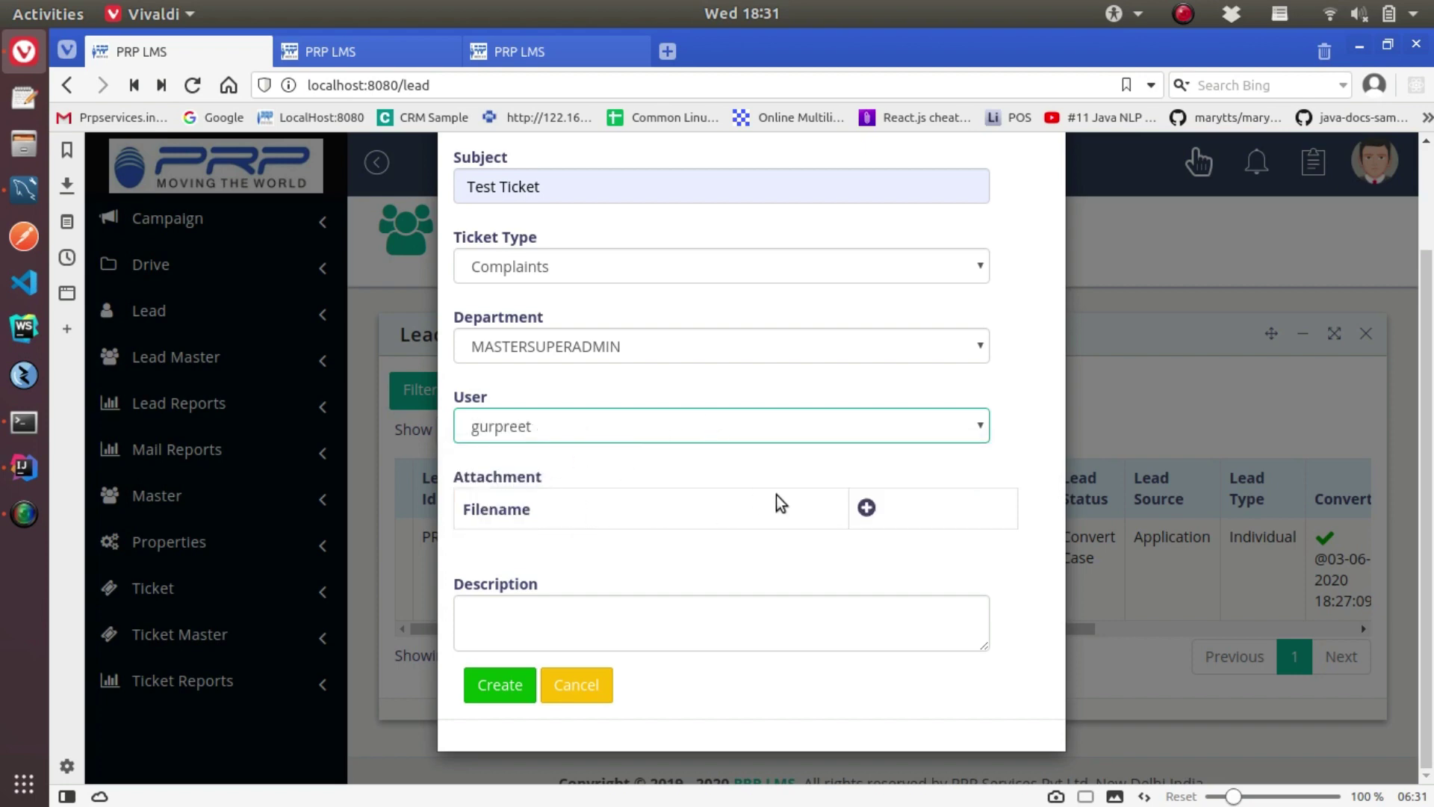
{"action": "left_click", "coordinate": [864, 510]}
{"action": "left_click", "coordinate": [540, 555]}
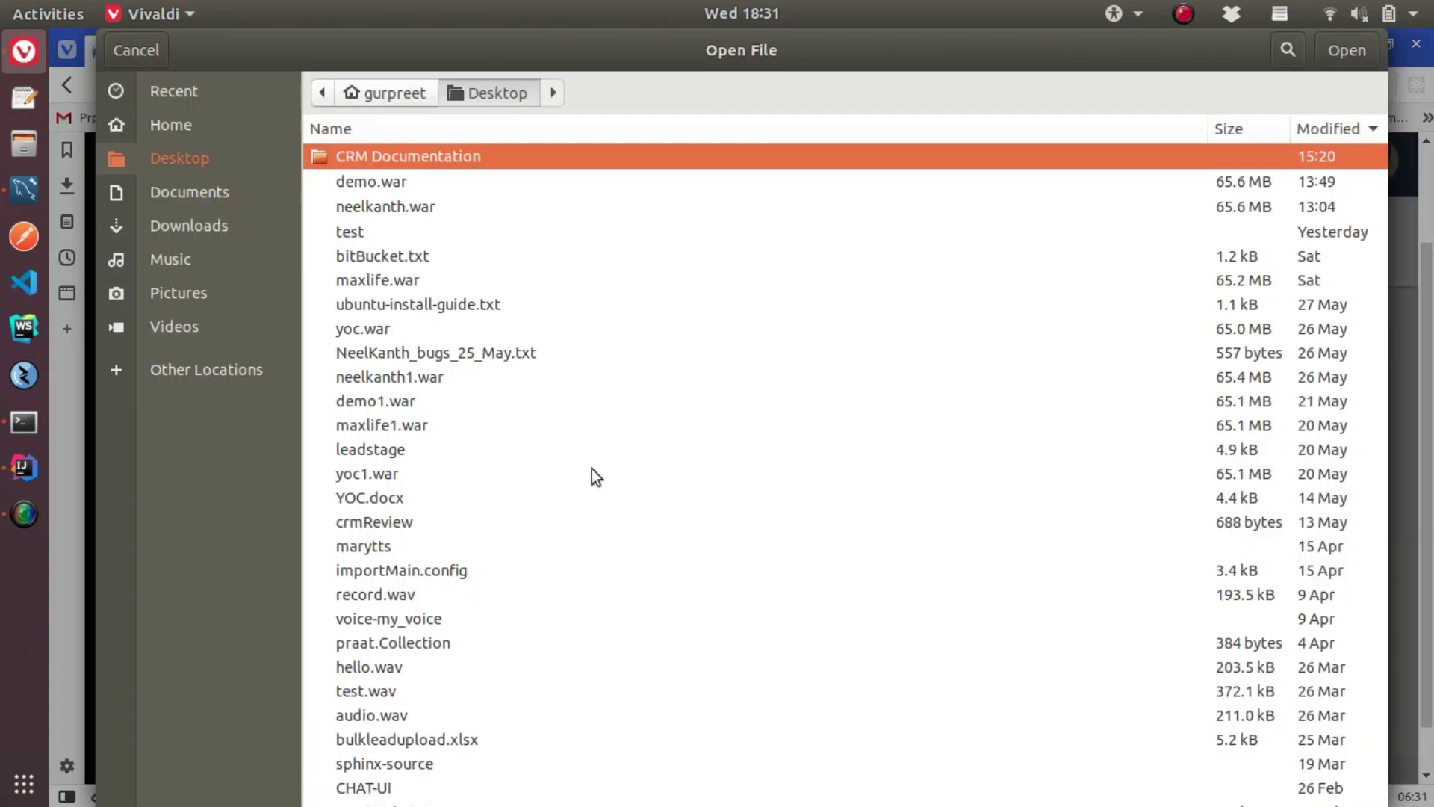
{"action": "left_click", "coordinate": [386, 257]}
{"action": "double_click", "coordinate": [388, 257]}
Submit the ticket and dismiss the creation confirmation
{"action": "left_click", "coordinate": [497, 613]}
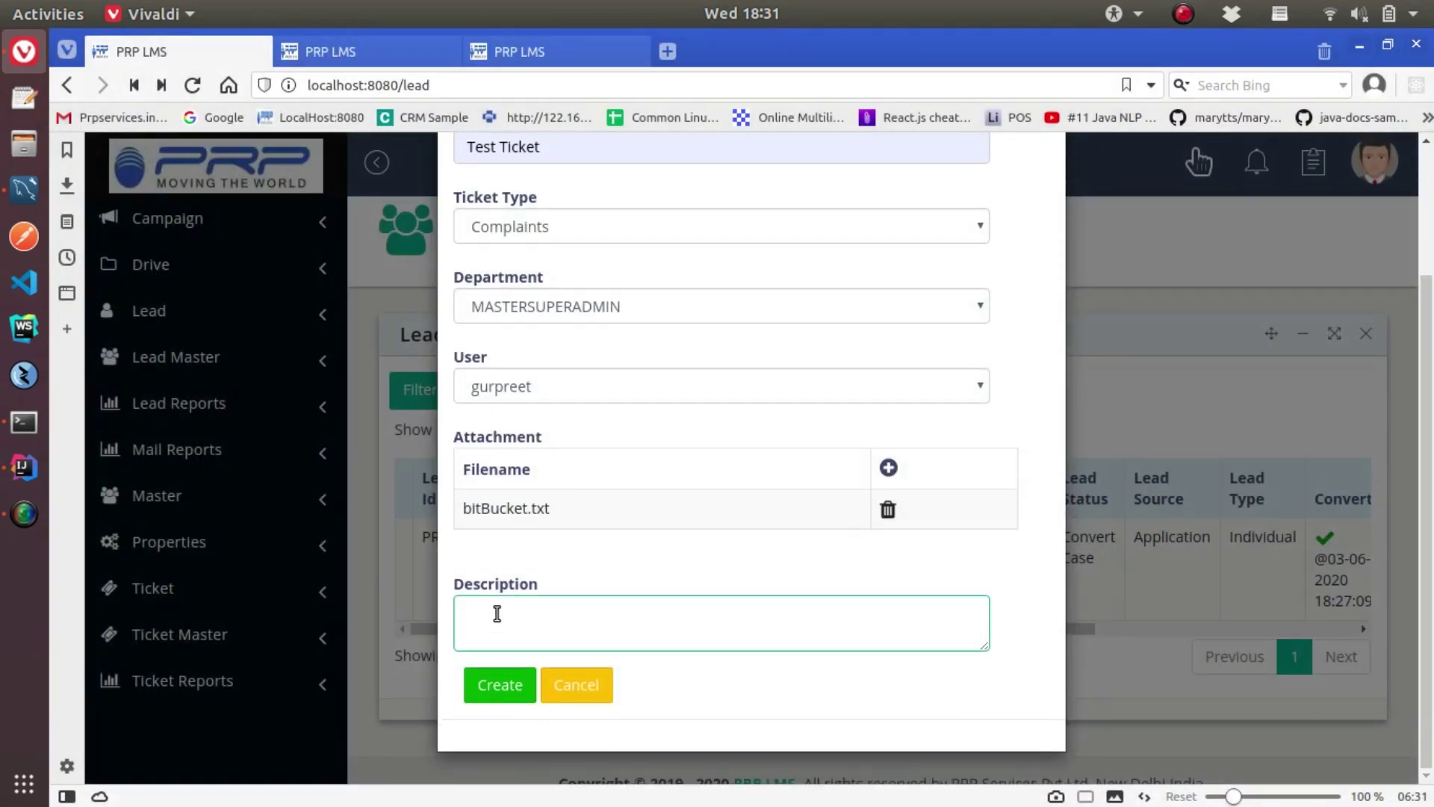
{"action": "left_click", "coordinate": [500, 684]}
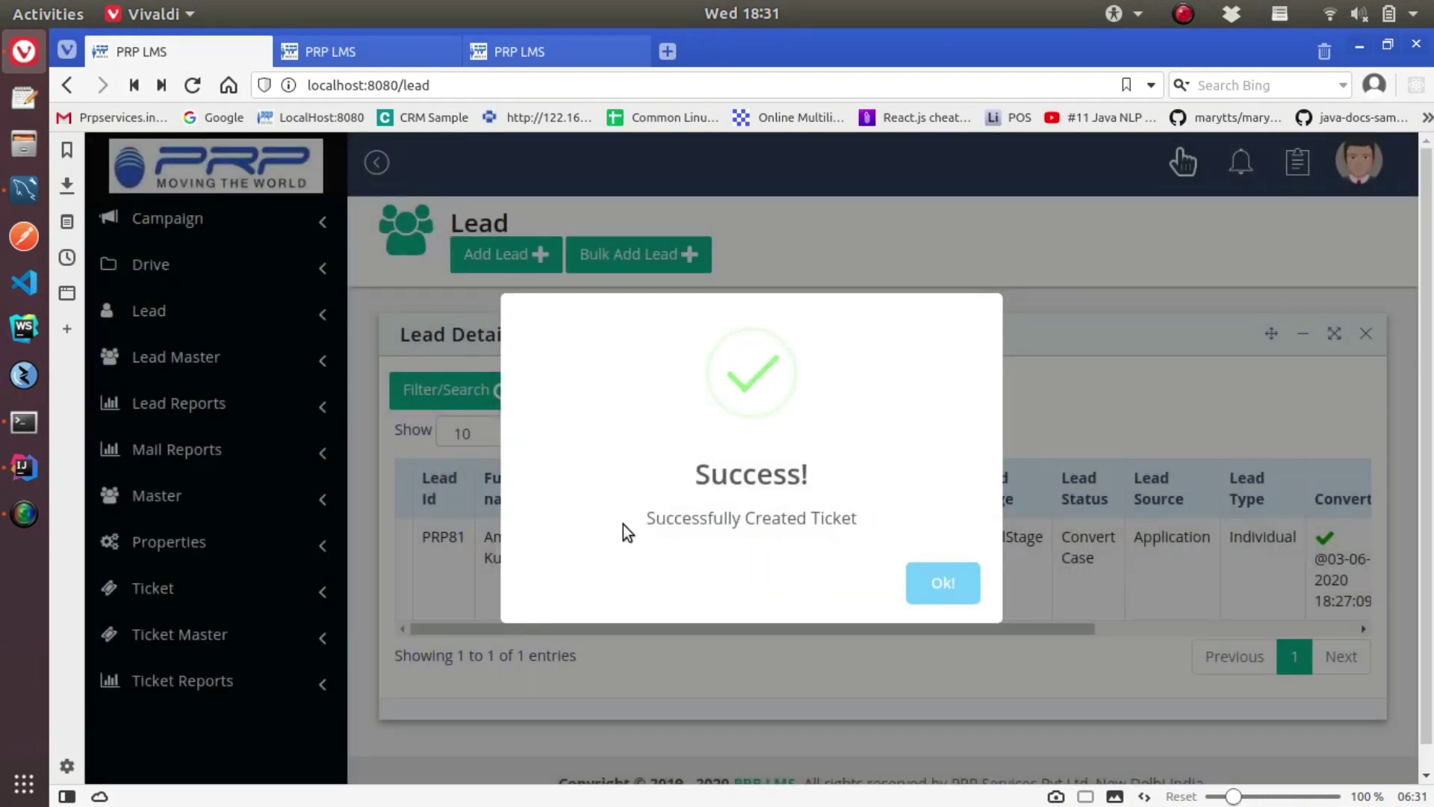
{"action": "left_click", "coordinate": [942, 586]}
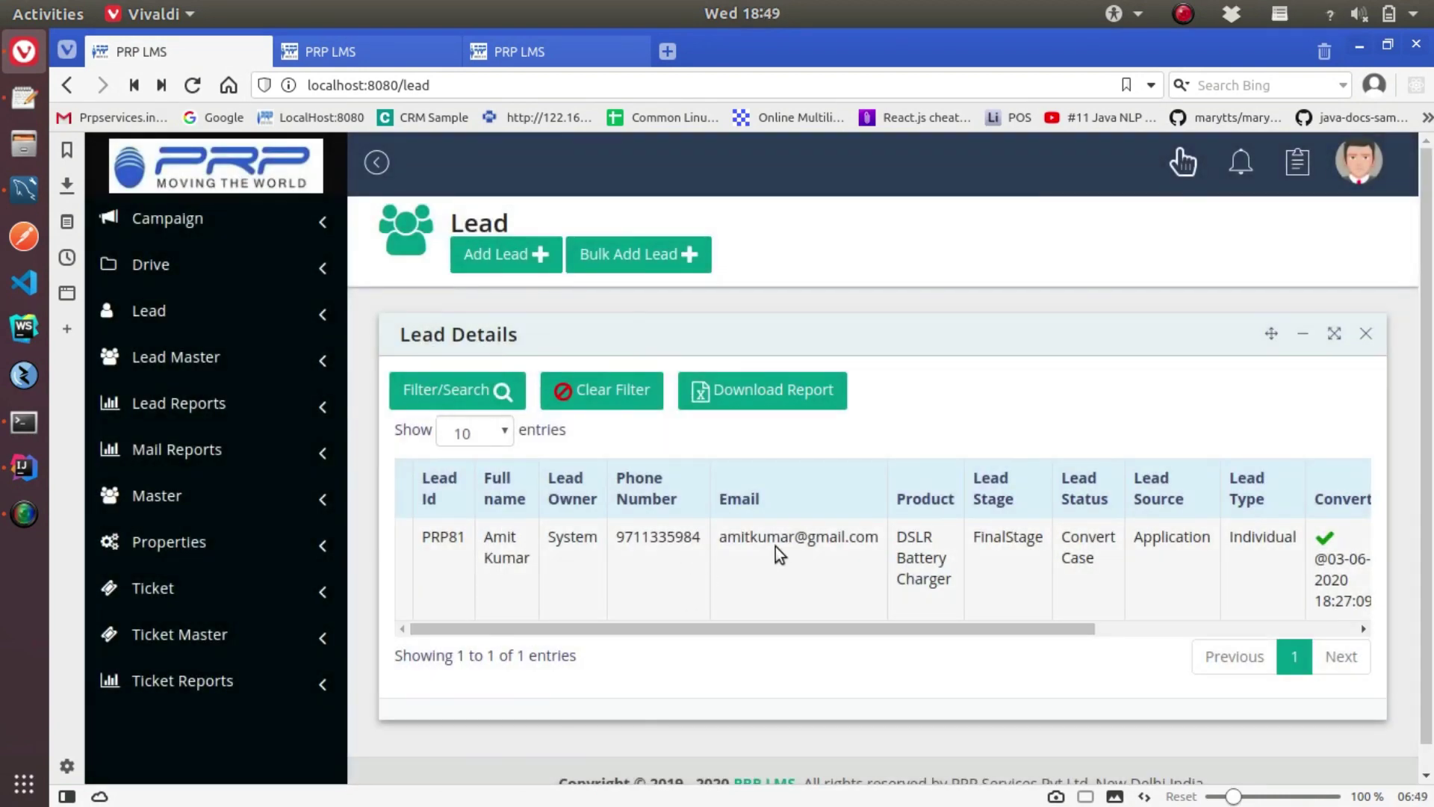
Open lead PRP81's update form and view its linked tickets
{"action": "right_click", "coordinate": [777, 545]}
{"action": "left_click", "coordinate": [817, 463]}
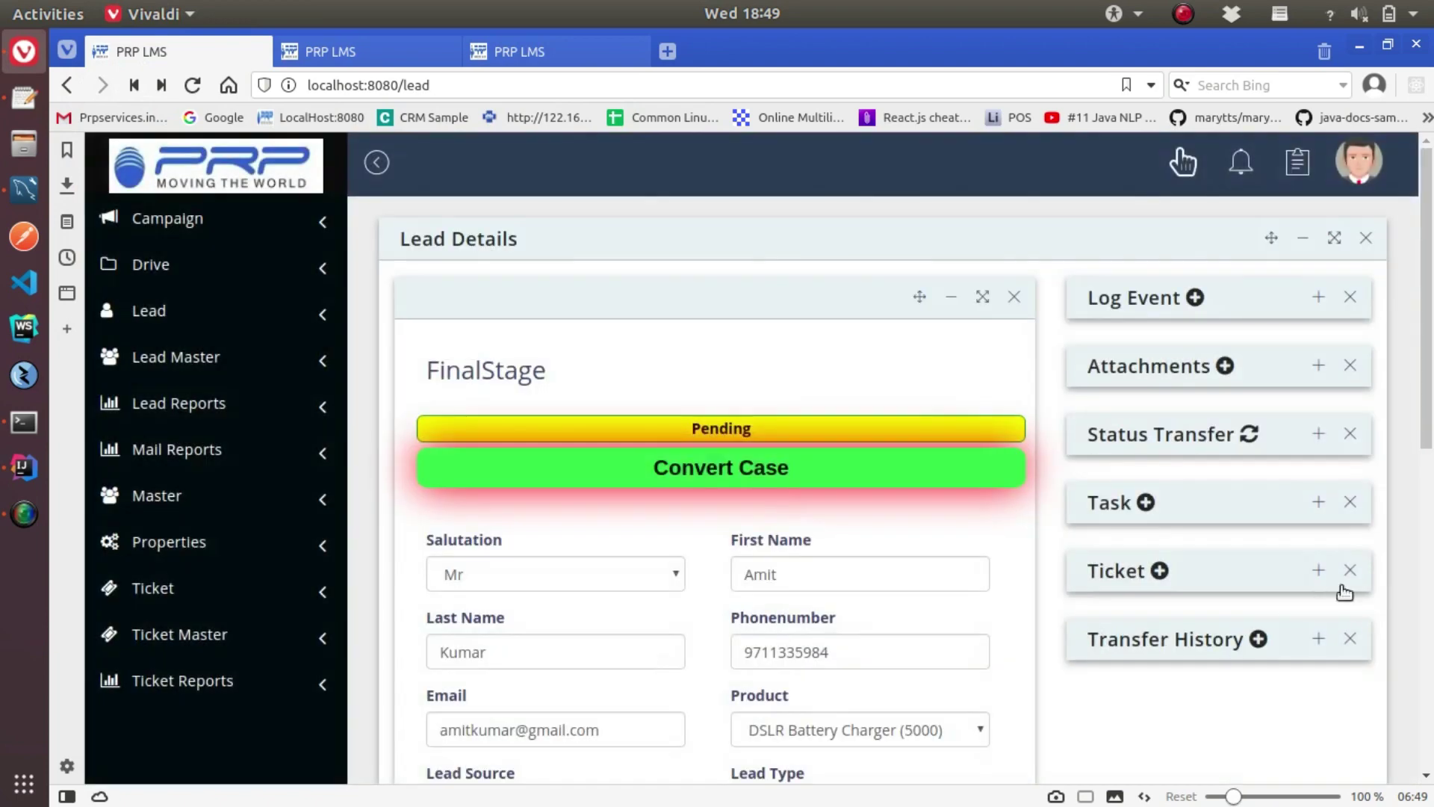
{"action": "left_click", "coordinate": [1318, 570]}
{"action": "scroll", "coordinate": [1046, 639], "scroll_direction": "down", "scroll_amount": 2}
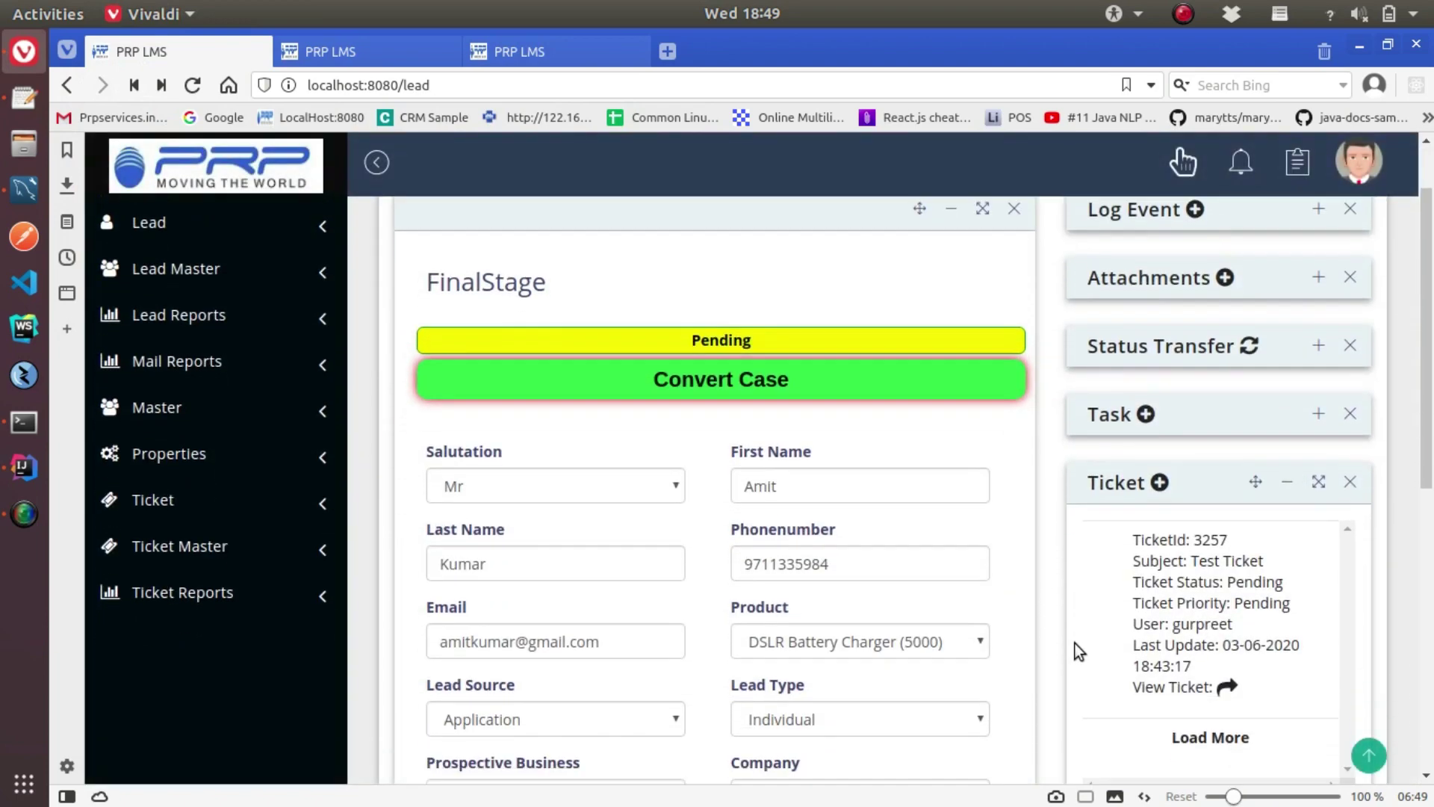
{"action": "scroll", "coordinate": [1074, 644], "scroll_direction": "down", "scroll_amount": 1}
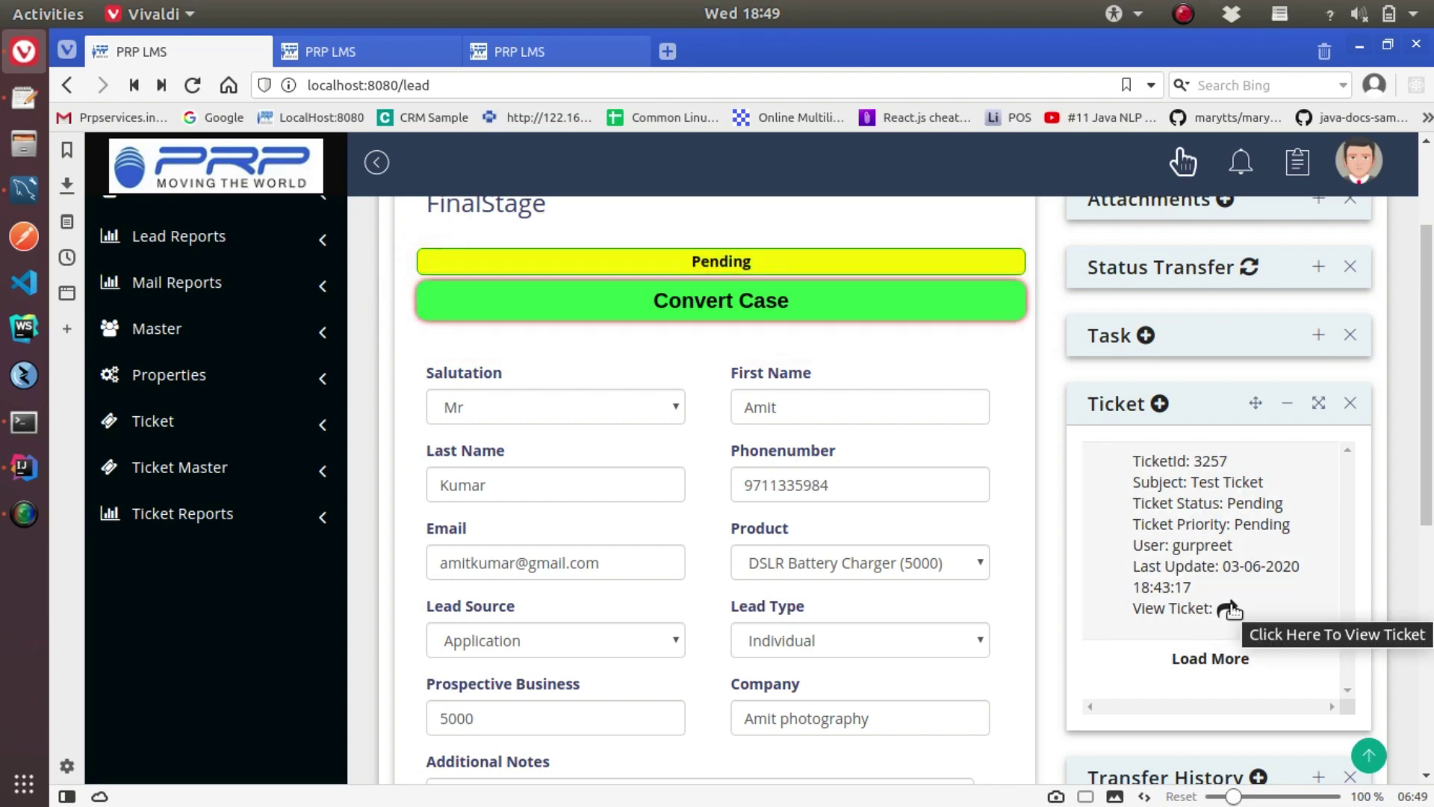
On the Tickets page, locate ticket PRP3257 for lead PRP81 and view its details
{"action": "left_click", "coordinate": [166, 426]}
{"action": "left_click", "coordinate": [158, 468]}
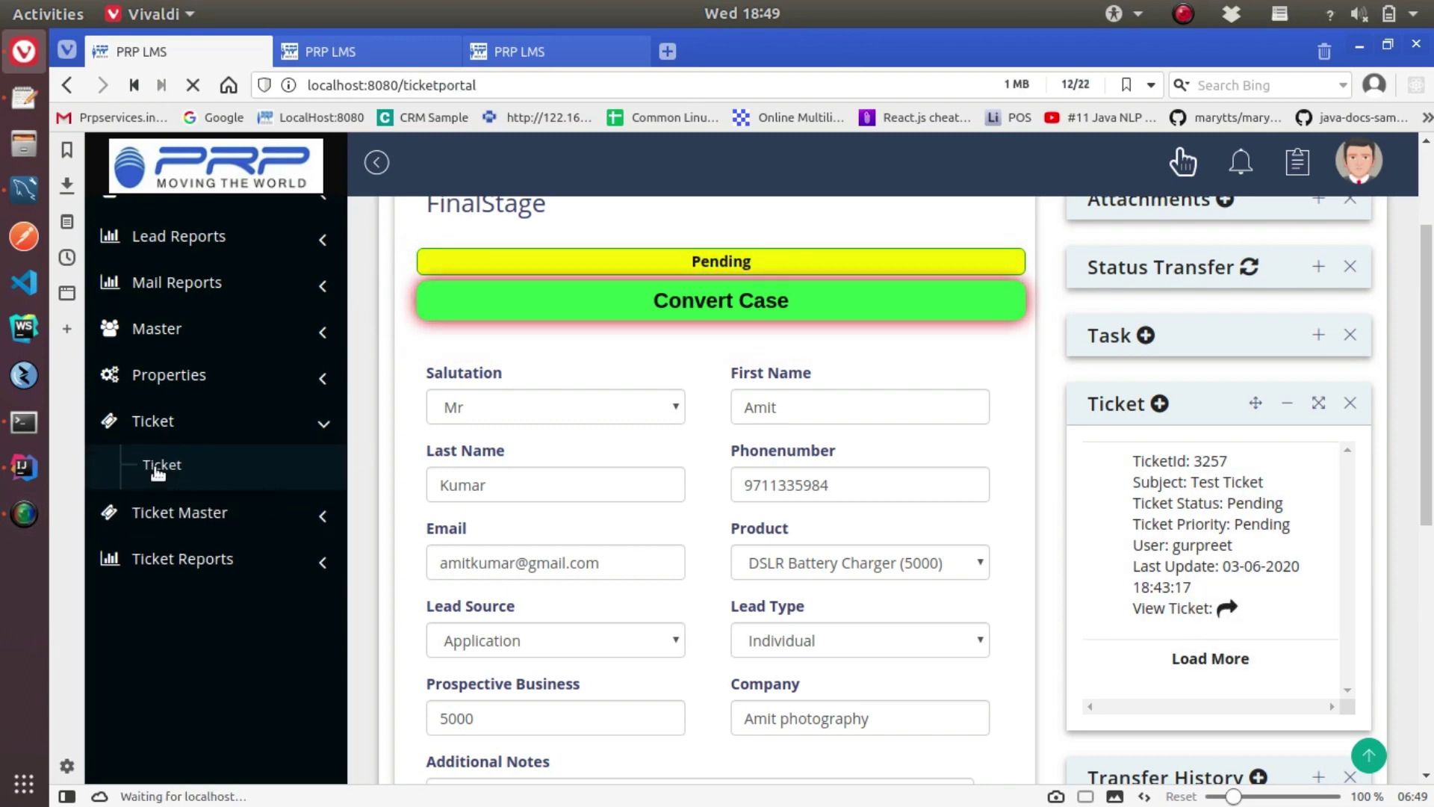
{"action": "left_click_drag", "start_coordinate": [473, 547], "coordinate": [479, 546]}
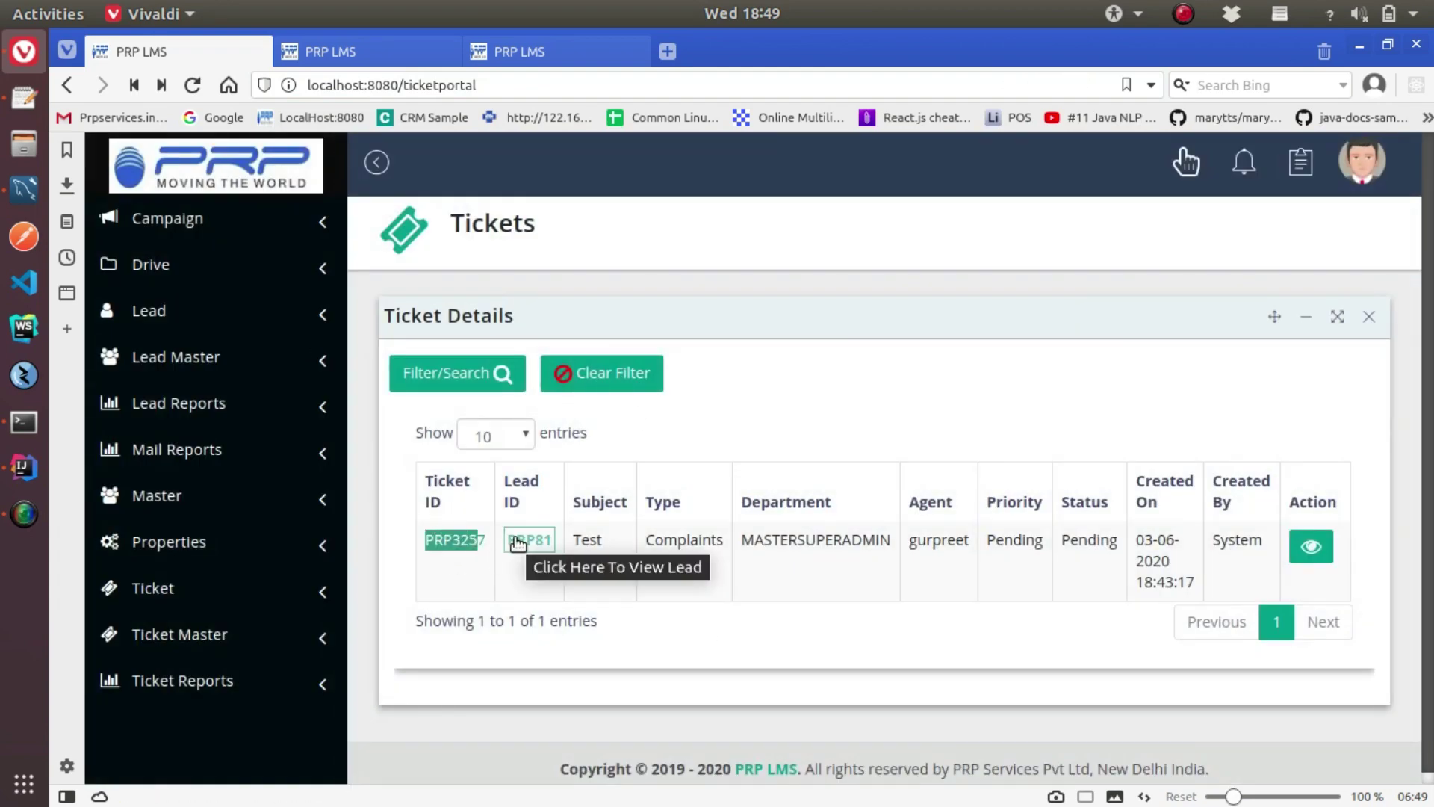
{"action": "left_click", "coordinate": [520, 543]}
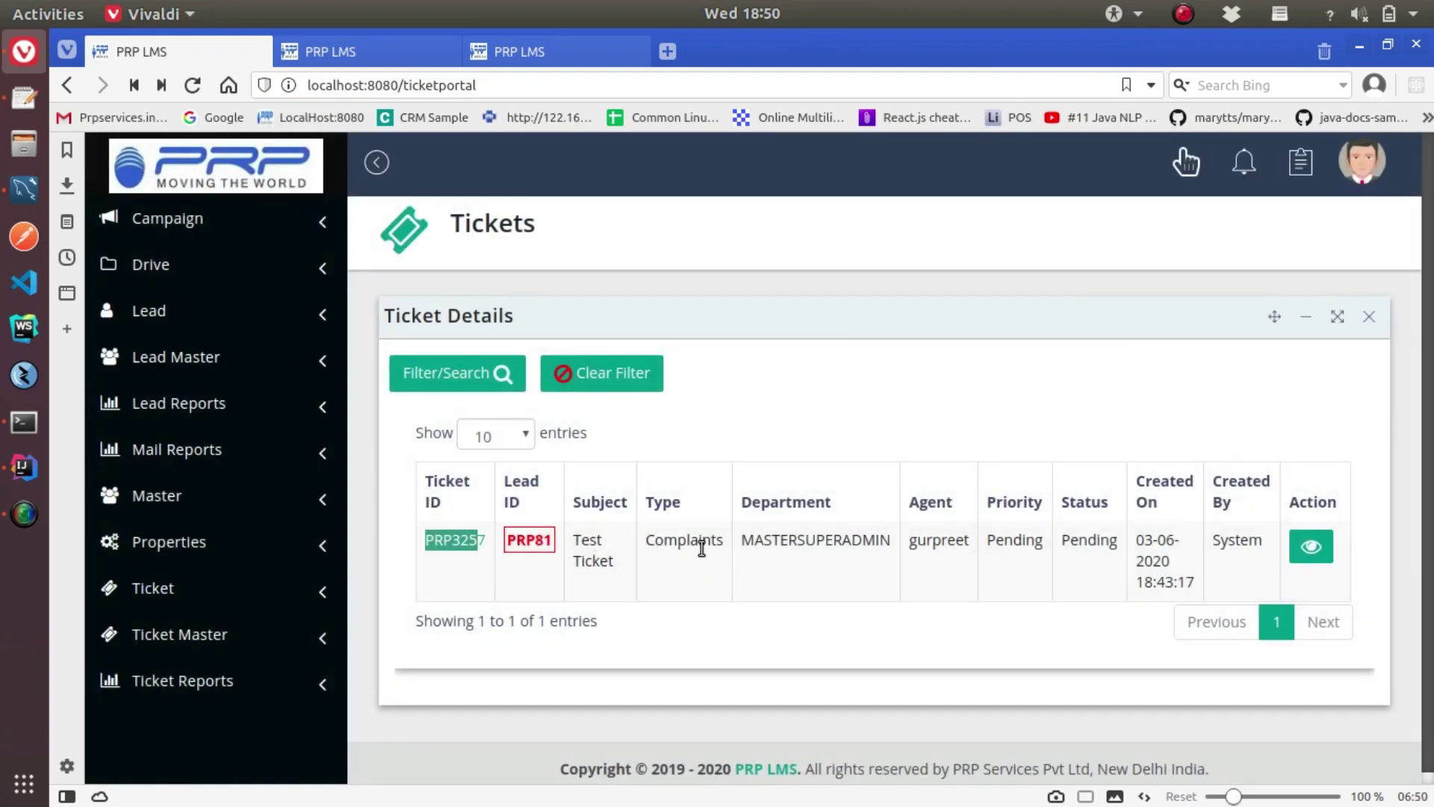
{"action": "left_click_drag", "start_coordinate": [910, 544], "coordinate": [973, 546]}
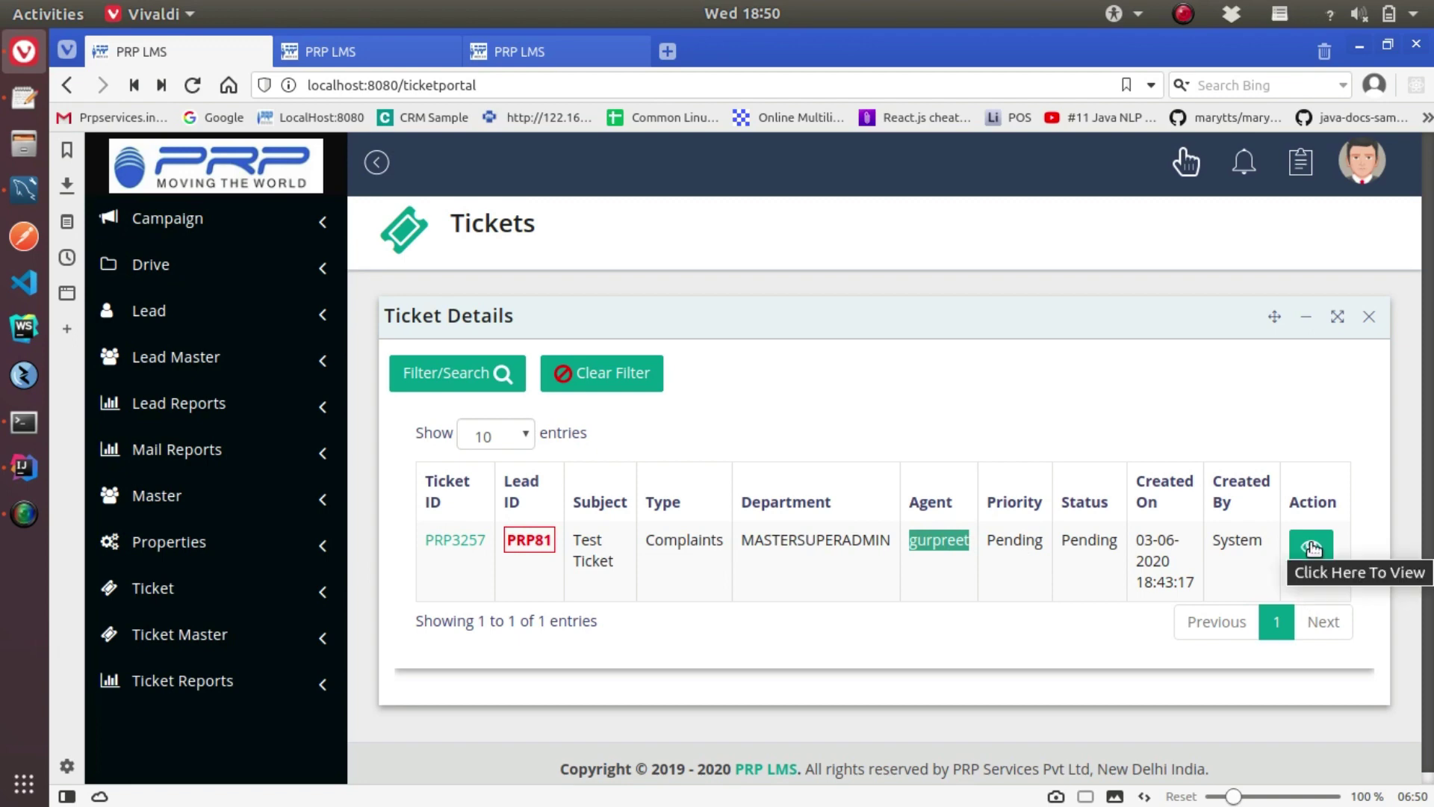
{"action": "left_click", "coordinate": [1311, 547]}
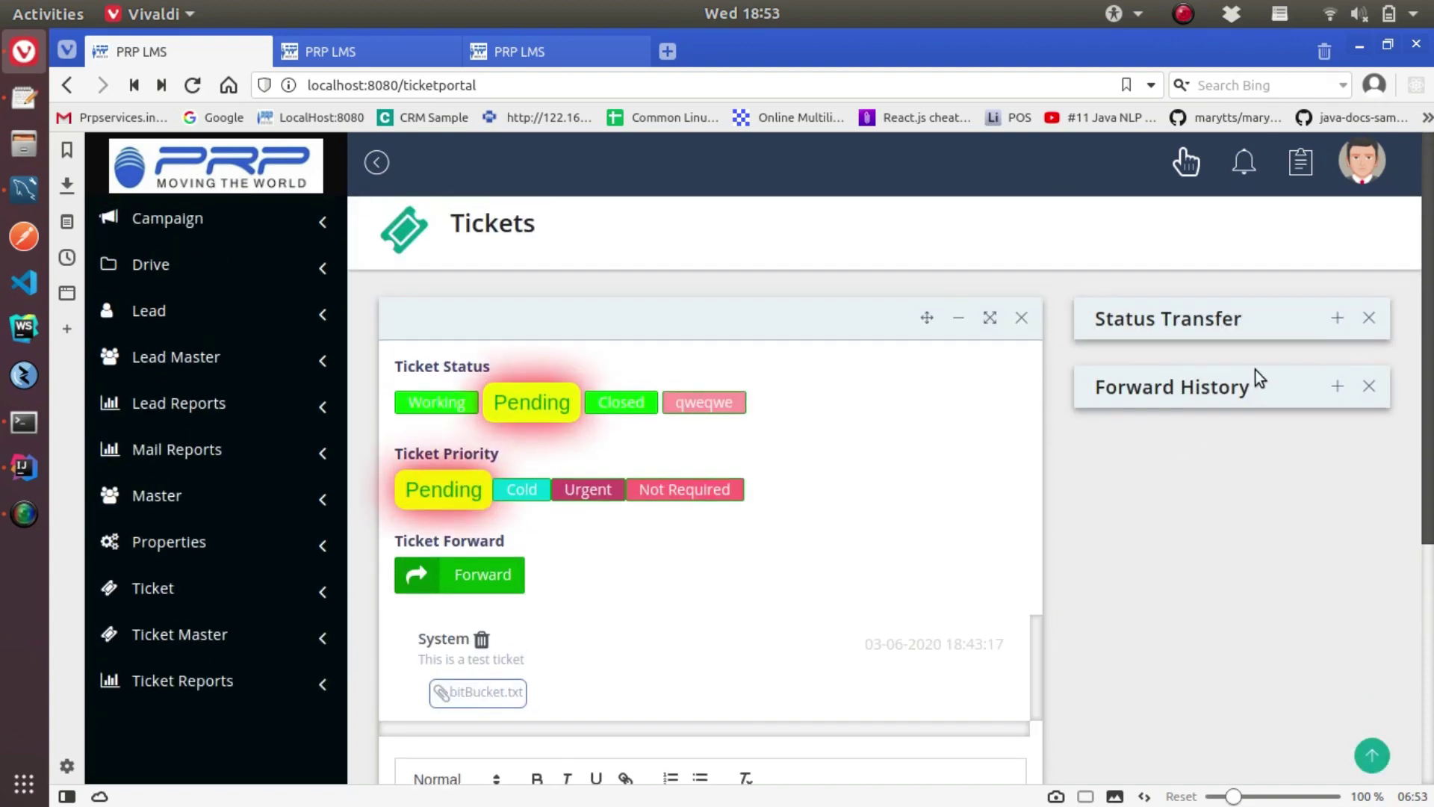
Expand and collapse the ticket's status transfer and forward history panels
{"action": "left_click", "coordinate": [1338, 319]}
{"action": "left_click", "coordinate": [1306, 319]}
{"action": "left_click", "coordinate": [1337, 388]}
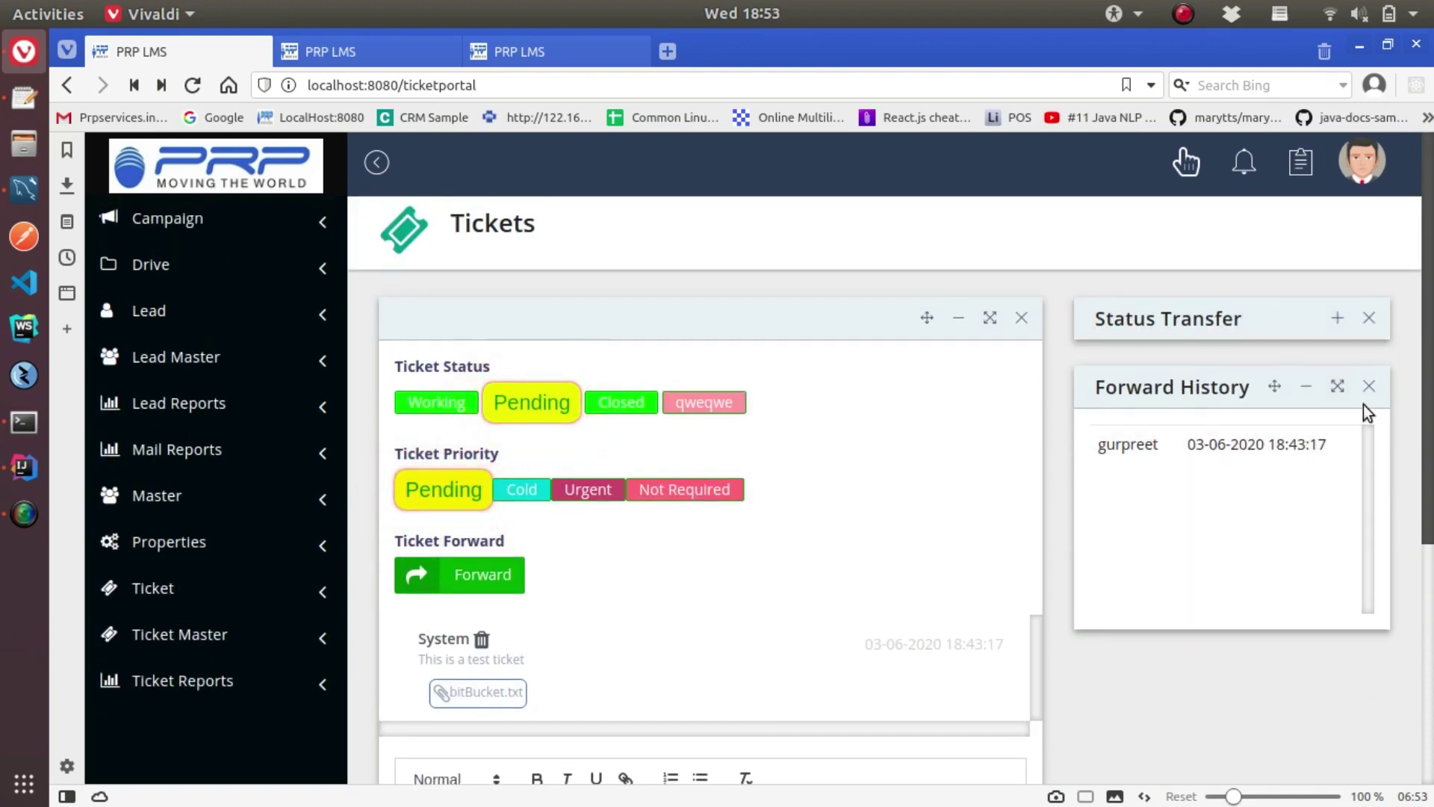
{"action": "left_click", "coordinate": [1307, 404]}
{"action": "scroll", "coordinate": [777, 617], "scroll_direction": "down", "scroll_amount": 5}
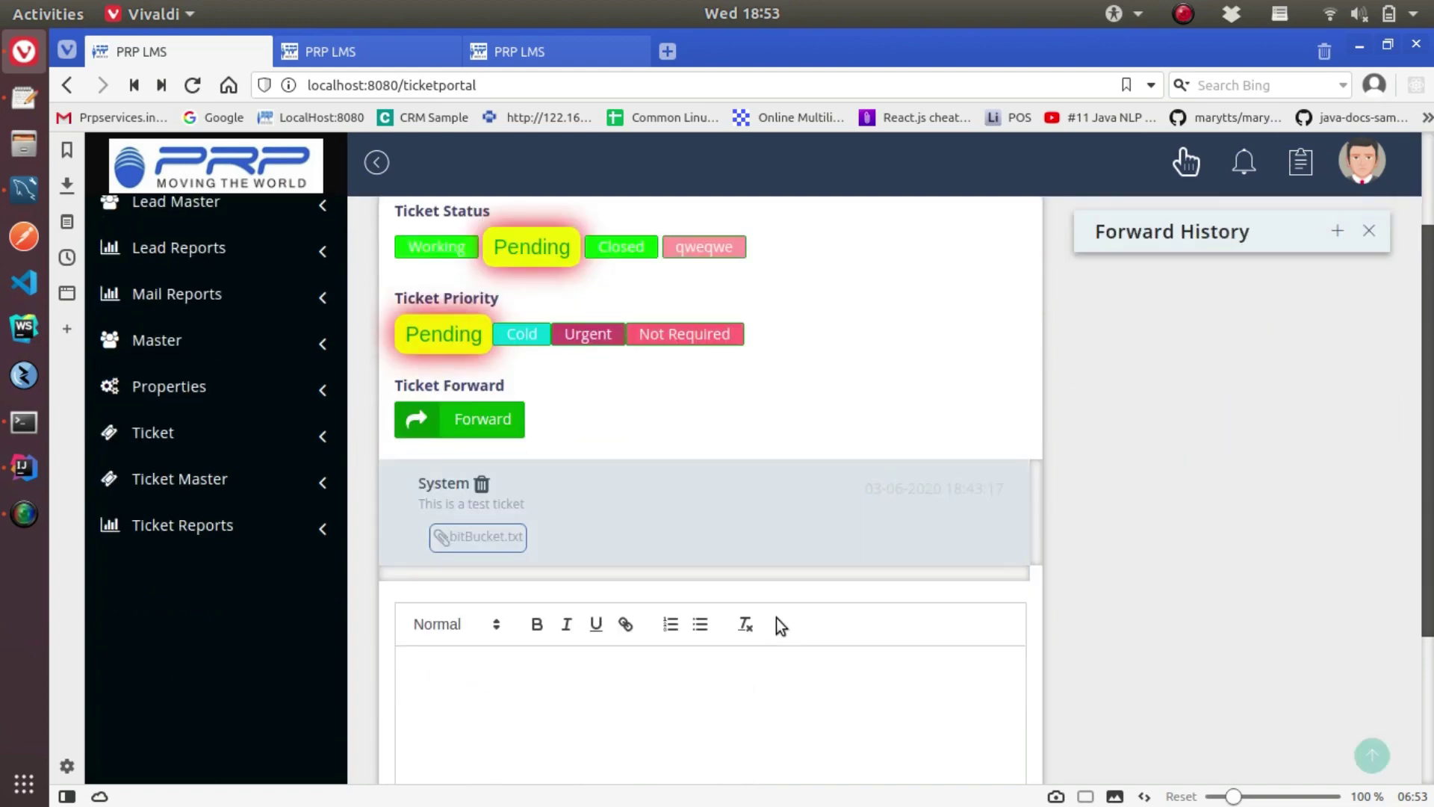
Post a reply on the ticket, then delete the 'hi any response?' reply
{"action": "left_click", "coordinate": [535, 513]}
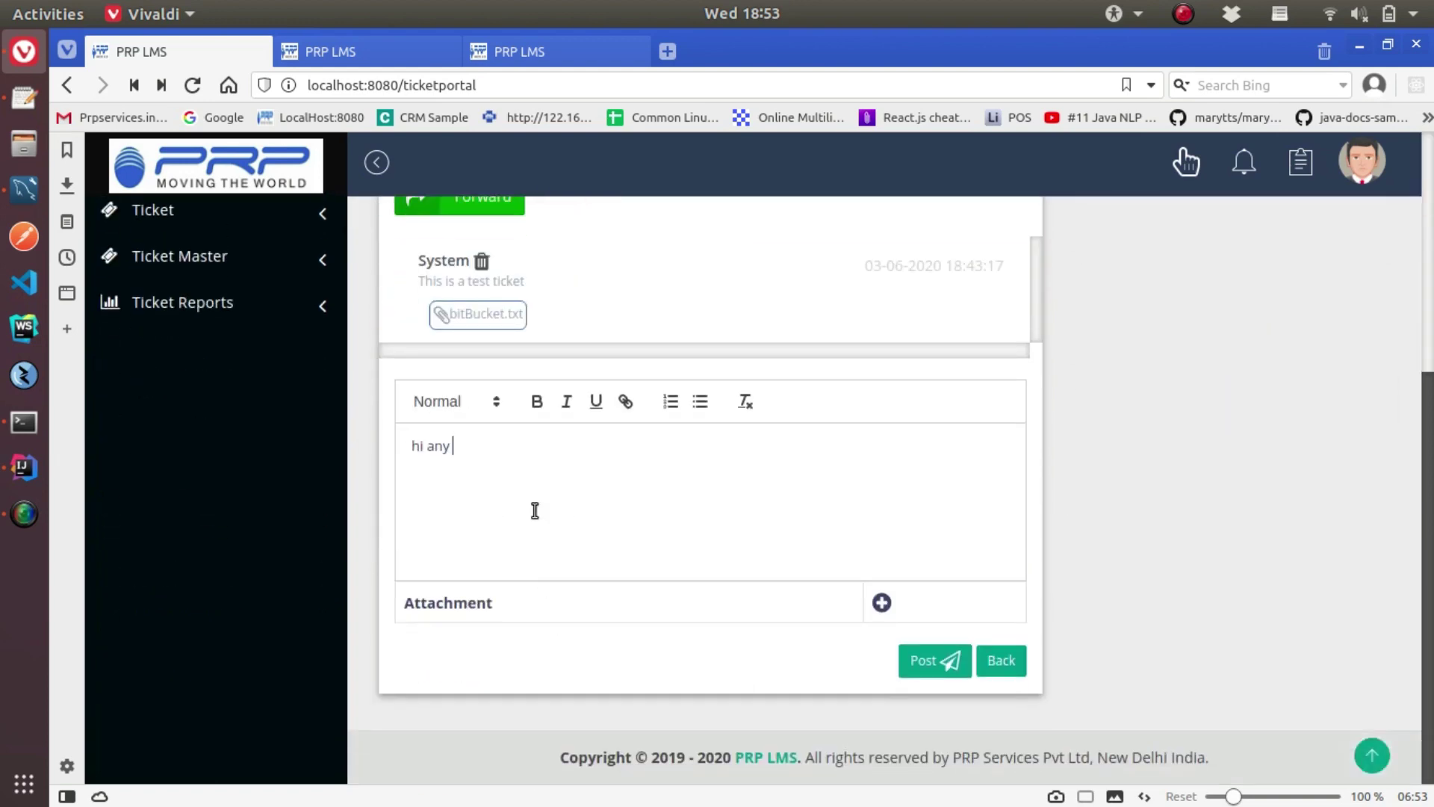
{"action": "left_click", "coordinate": [962, 654]}
{"action": "left_click", "coordinate": [943, 581]}
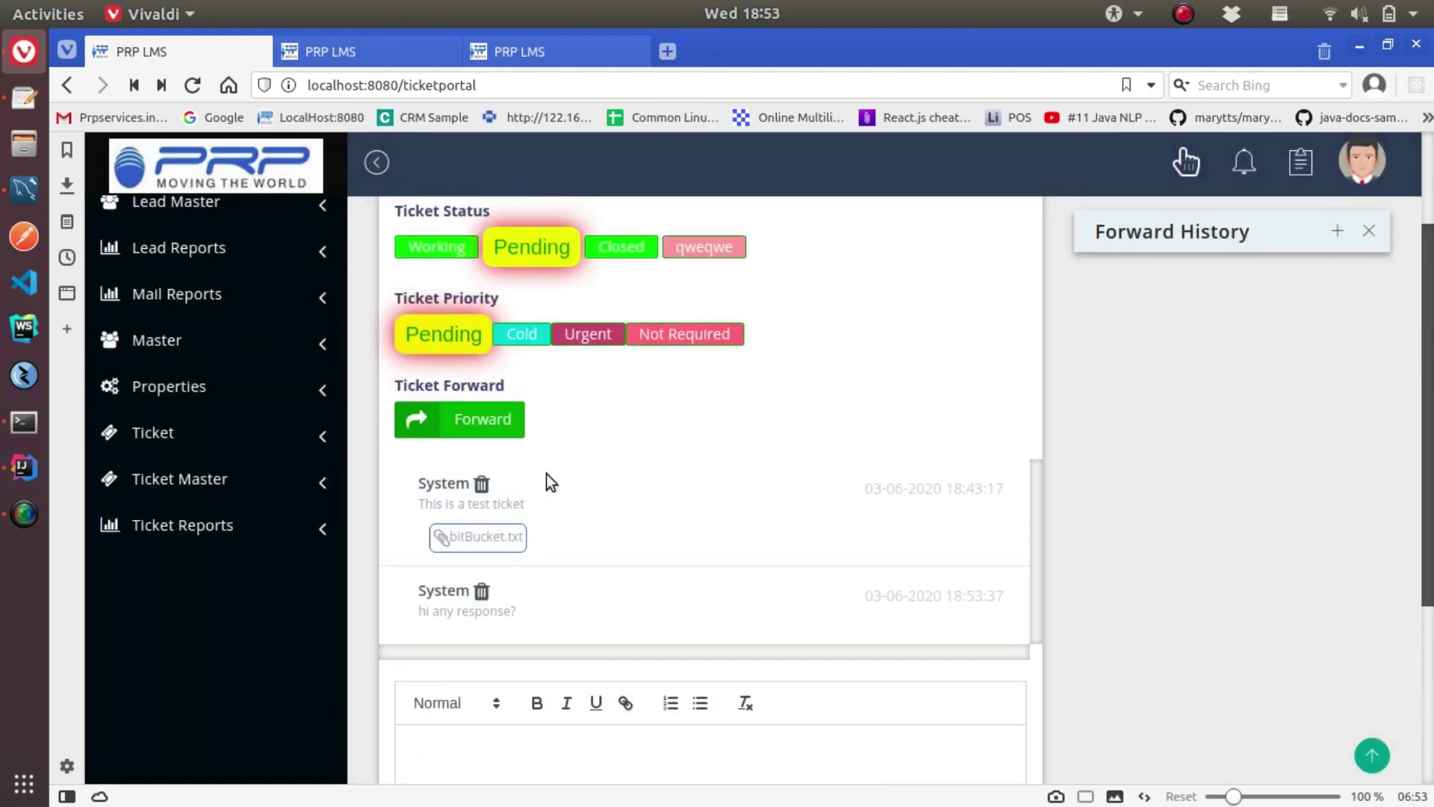
{"action": "left_click", "coordinate": [482, 591]}
{"action": "left_click", "coordinate": [943, 581]}
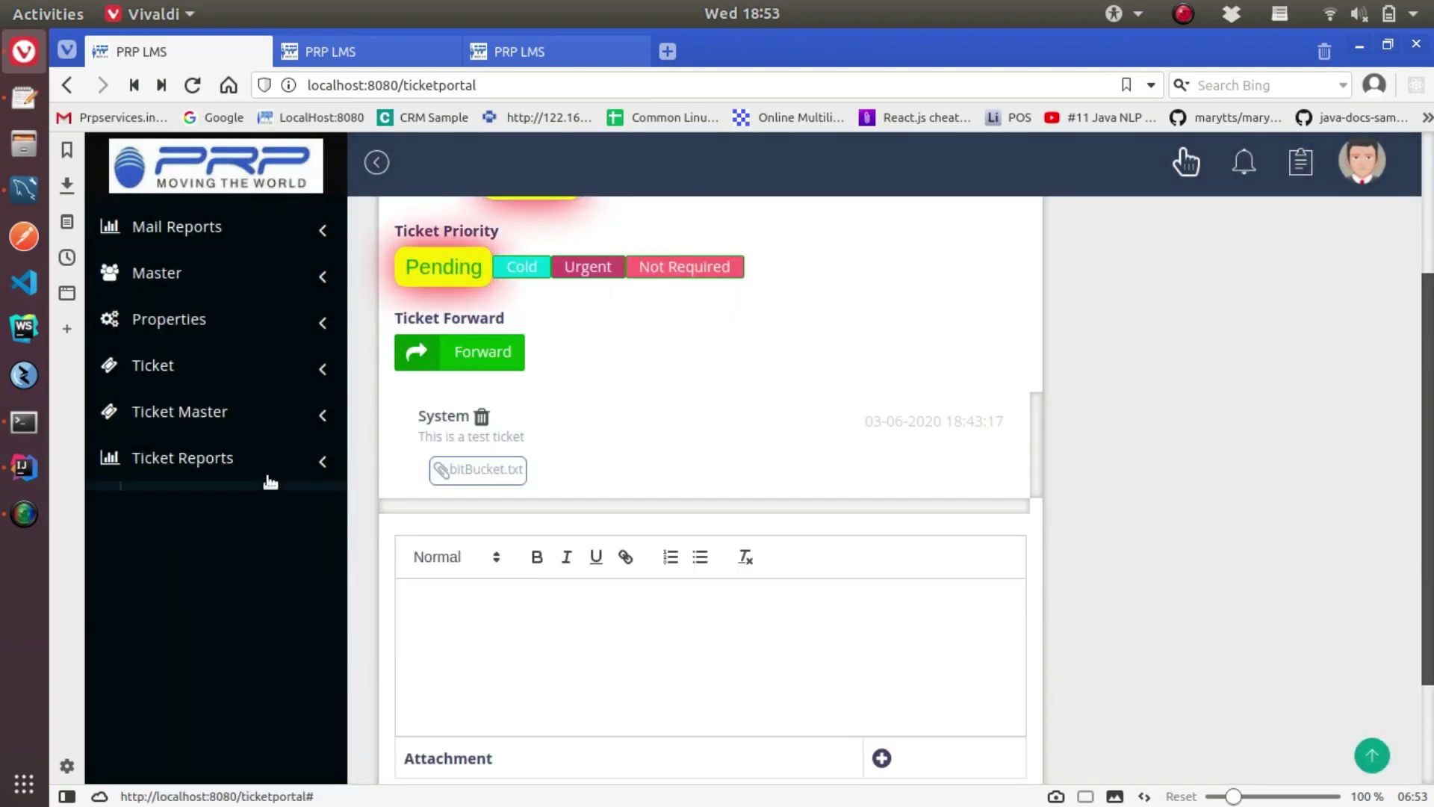
View the Ticket Report dashboard, then sign out from the account menu
{"action": "left_click", "coordinate": [271, 478]}
{"action": "left_click", "coordinate": [214, 500]}
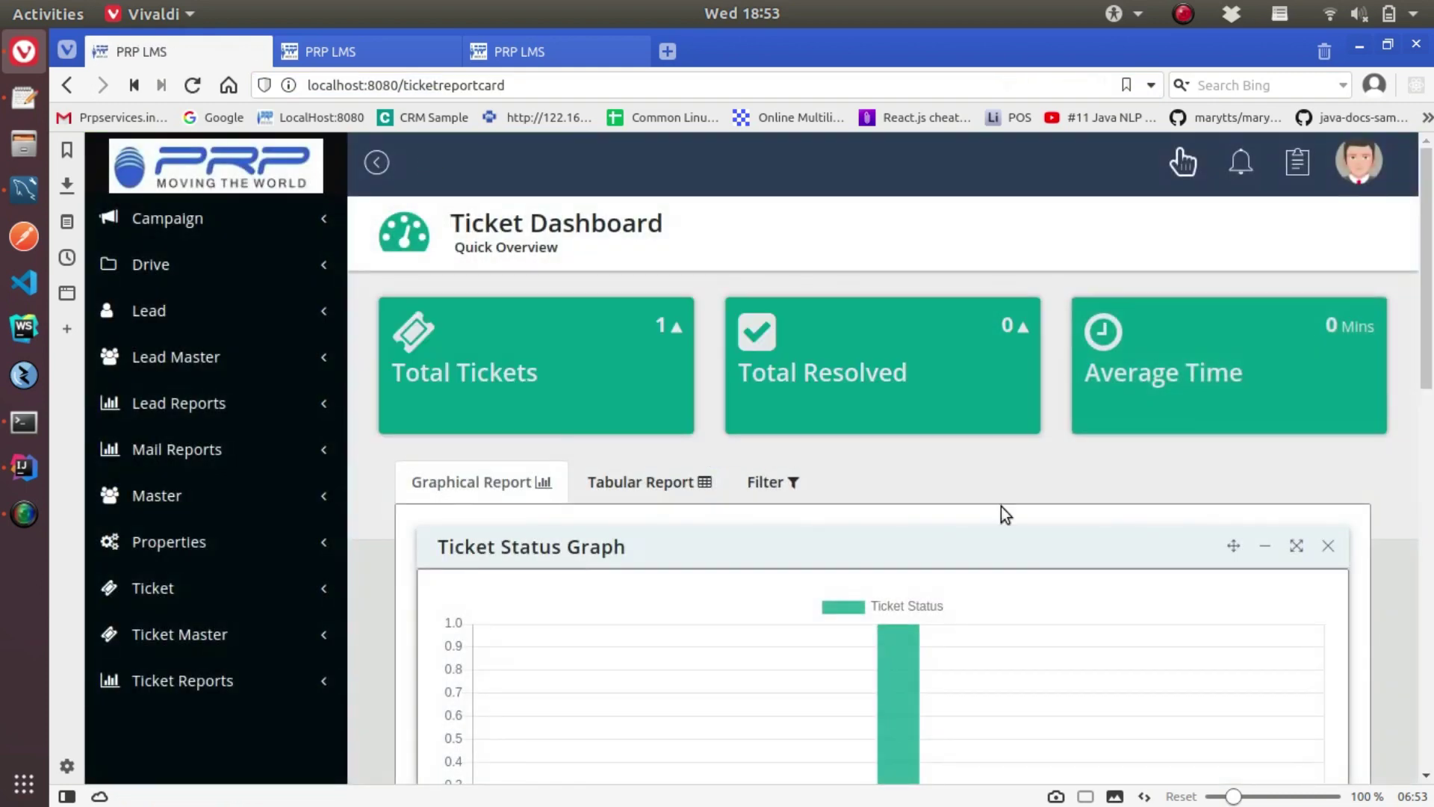
{"action": "scroll", "coordinate": [1001, 506], "scroll_direction": "down", "scroll_amount": 8}
{"action": "left_click", "coordinate": [1359, 160]}
{"action": "left_click", "coordinate": [1299, 283]}
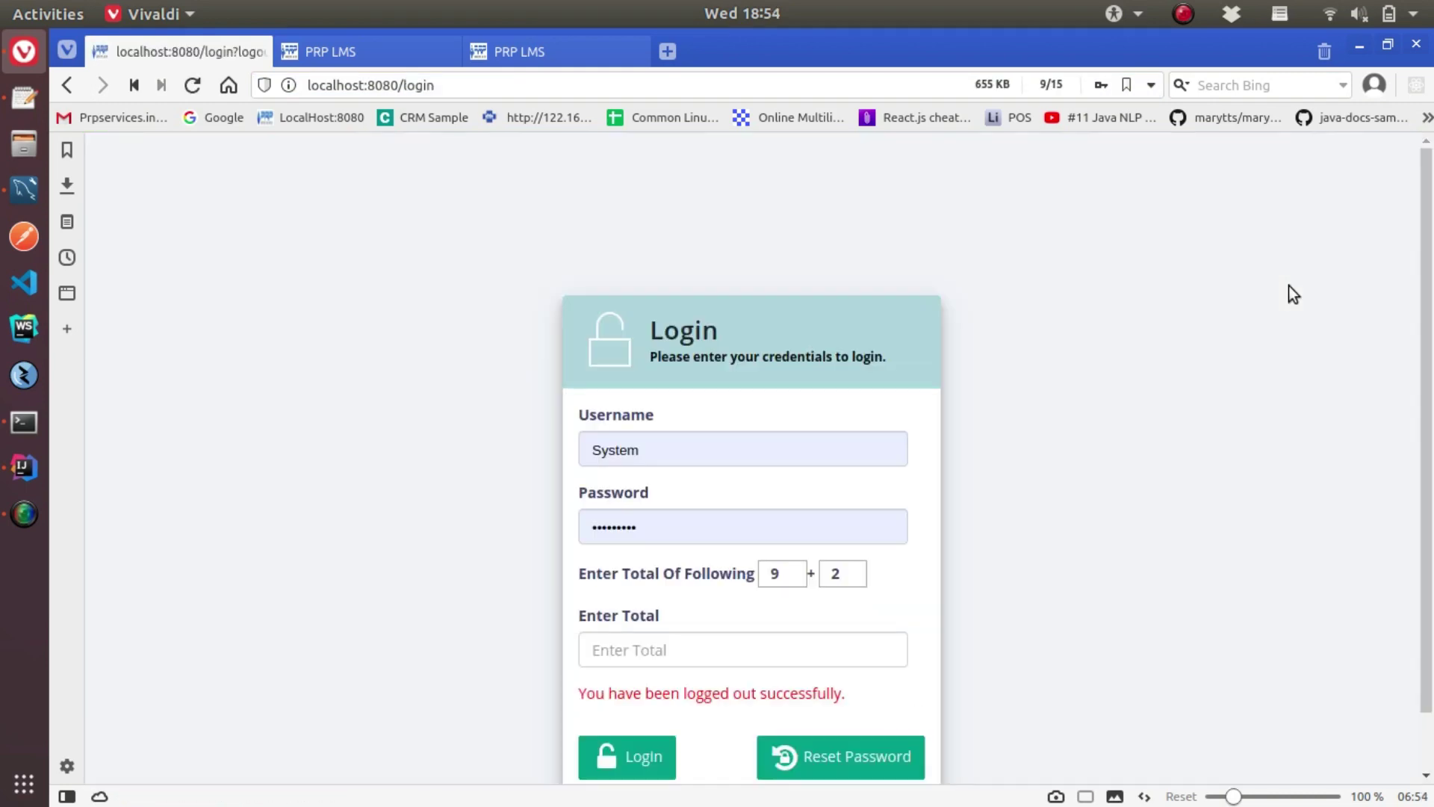
Log in with a different saved account, answering the 5 + 6 captcha with 11
{"action": "left_click", "coordinate": [714, 650]}
{"action": "type", "text": "11"}
{"action": "scroll", "coordinate": [711, 651], "scroll_direction": "down", "scroll_amount": 2}
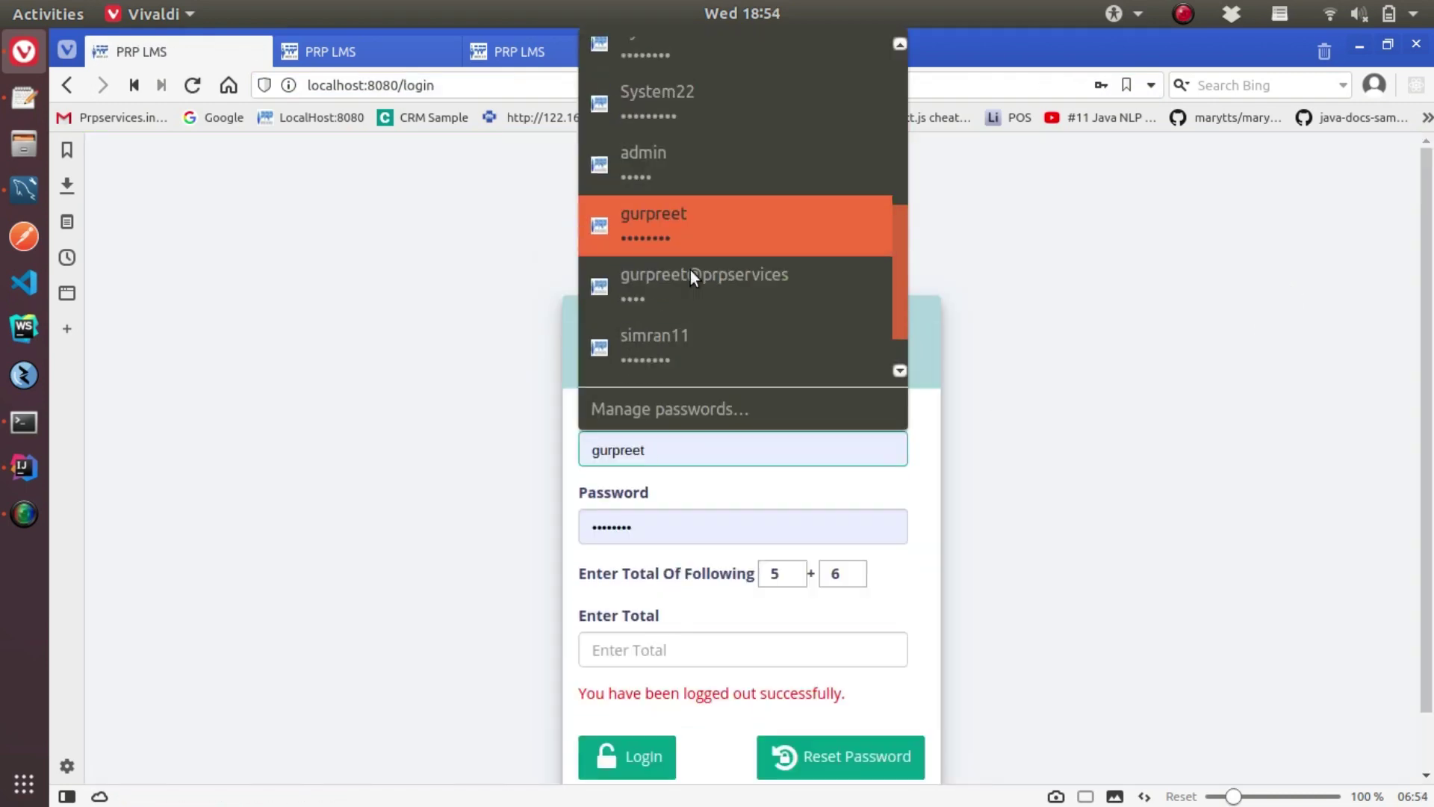
{"action": "left_click", "coordinate": [746, 445]}
{"action": "left_click", "coordinate": [738, 650]}
{"action": "type", "text": "11"}
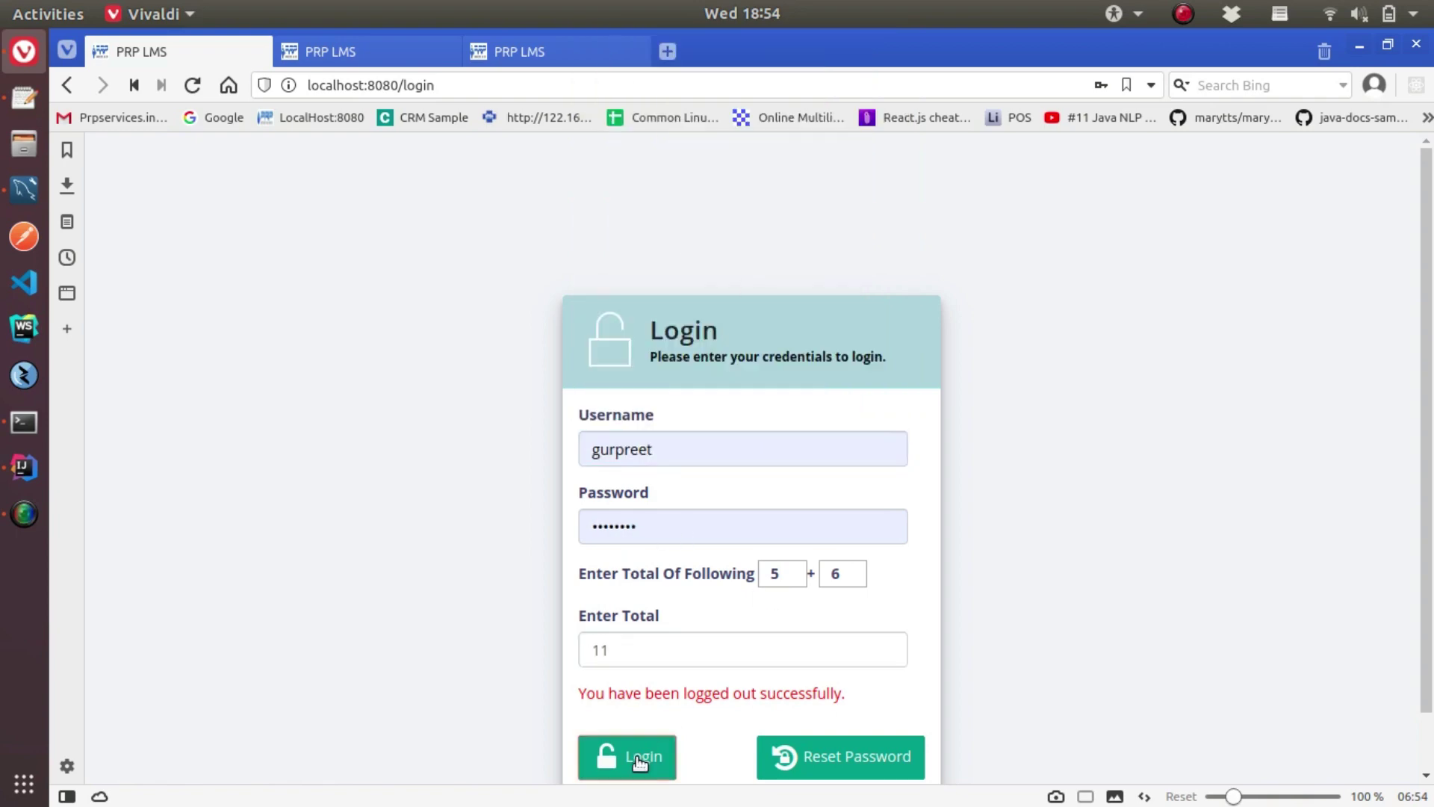
{"action": "left_click", "coordinate": [640, 761]}
Open ticket PRP3257's details from the new-ticket notification
{"action": "left_click", "coordinate": [1257, 161]}
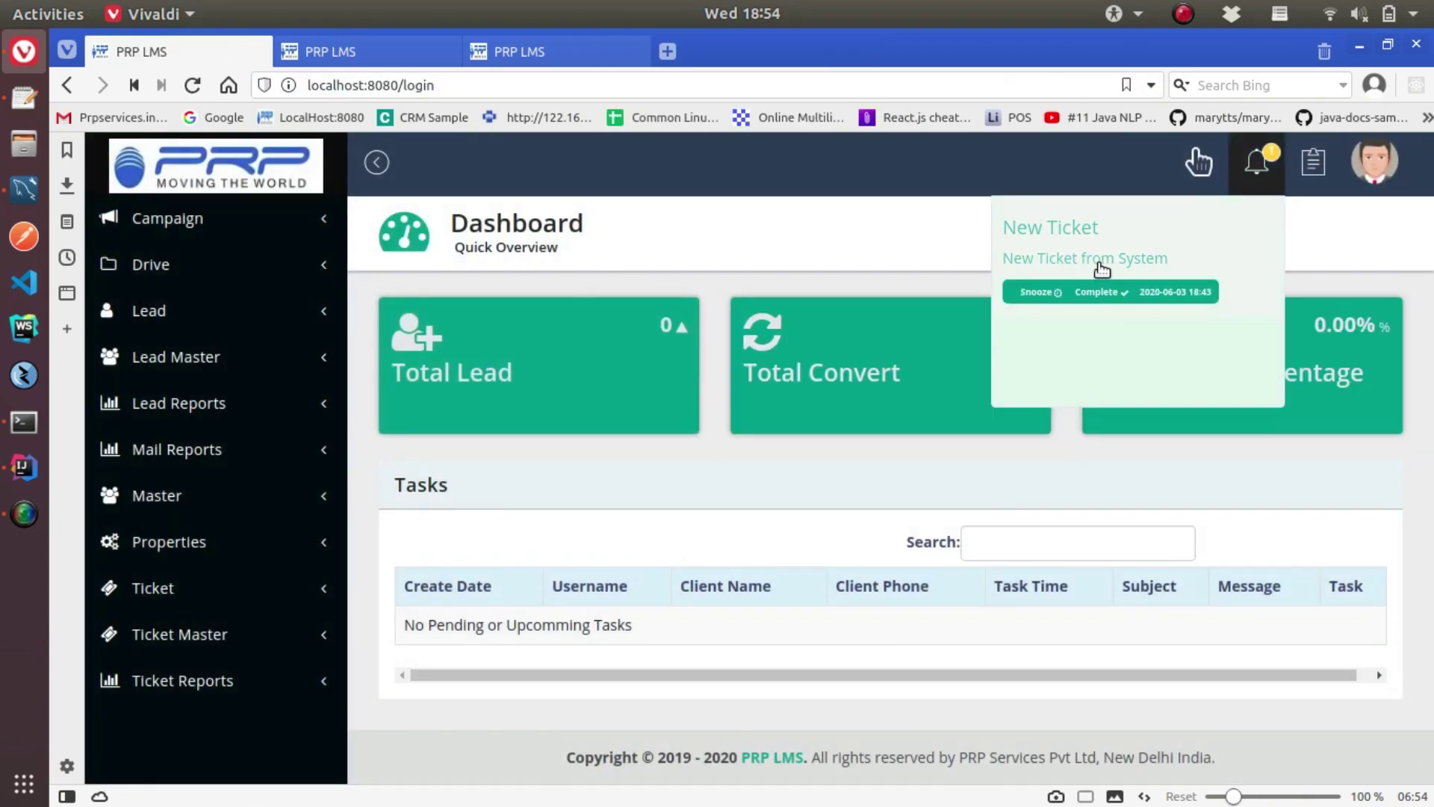
{"action": "left_click", "coordinate": [1102, 262]}
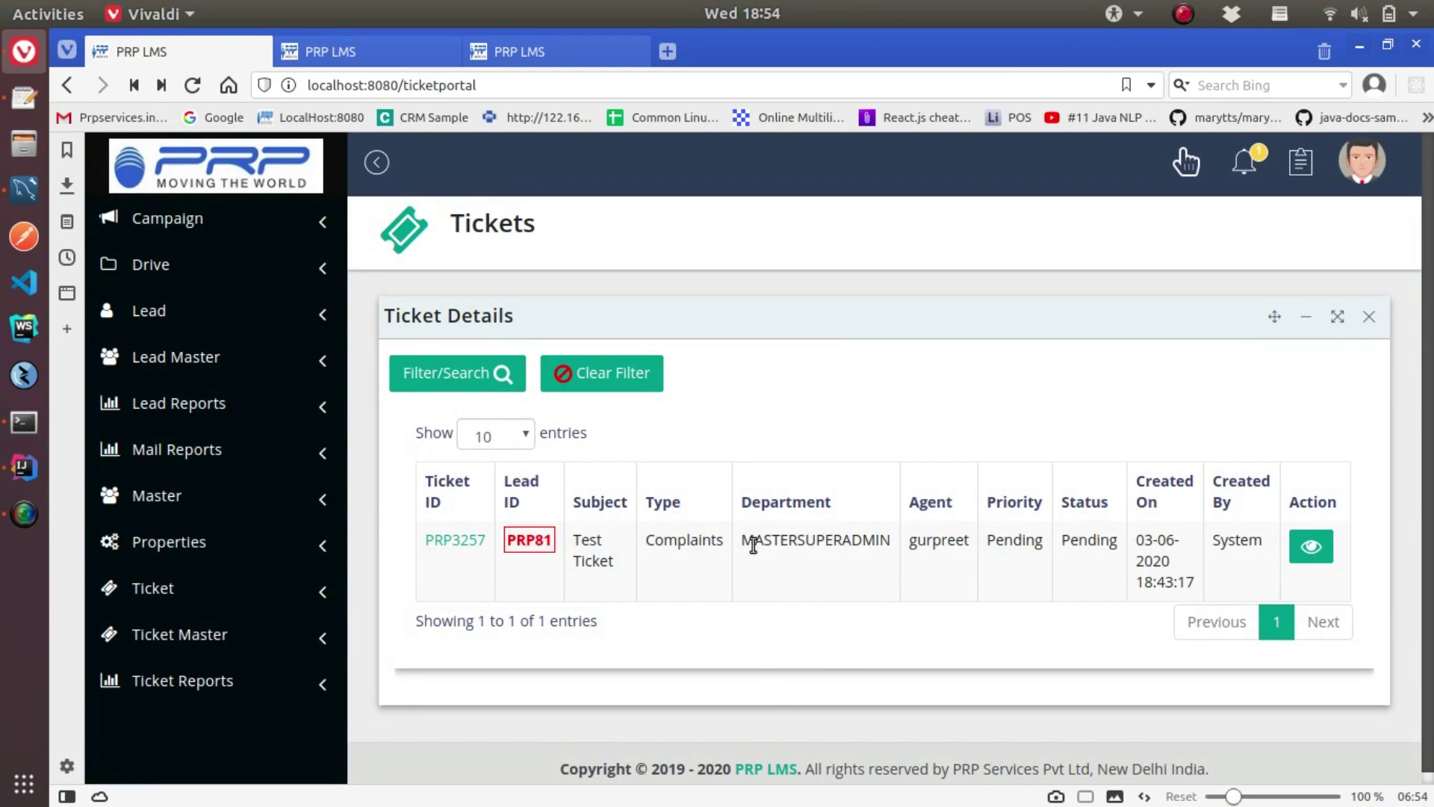
{"action": "left_click", "coordinate": [1312, 548]}
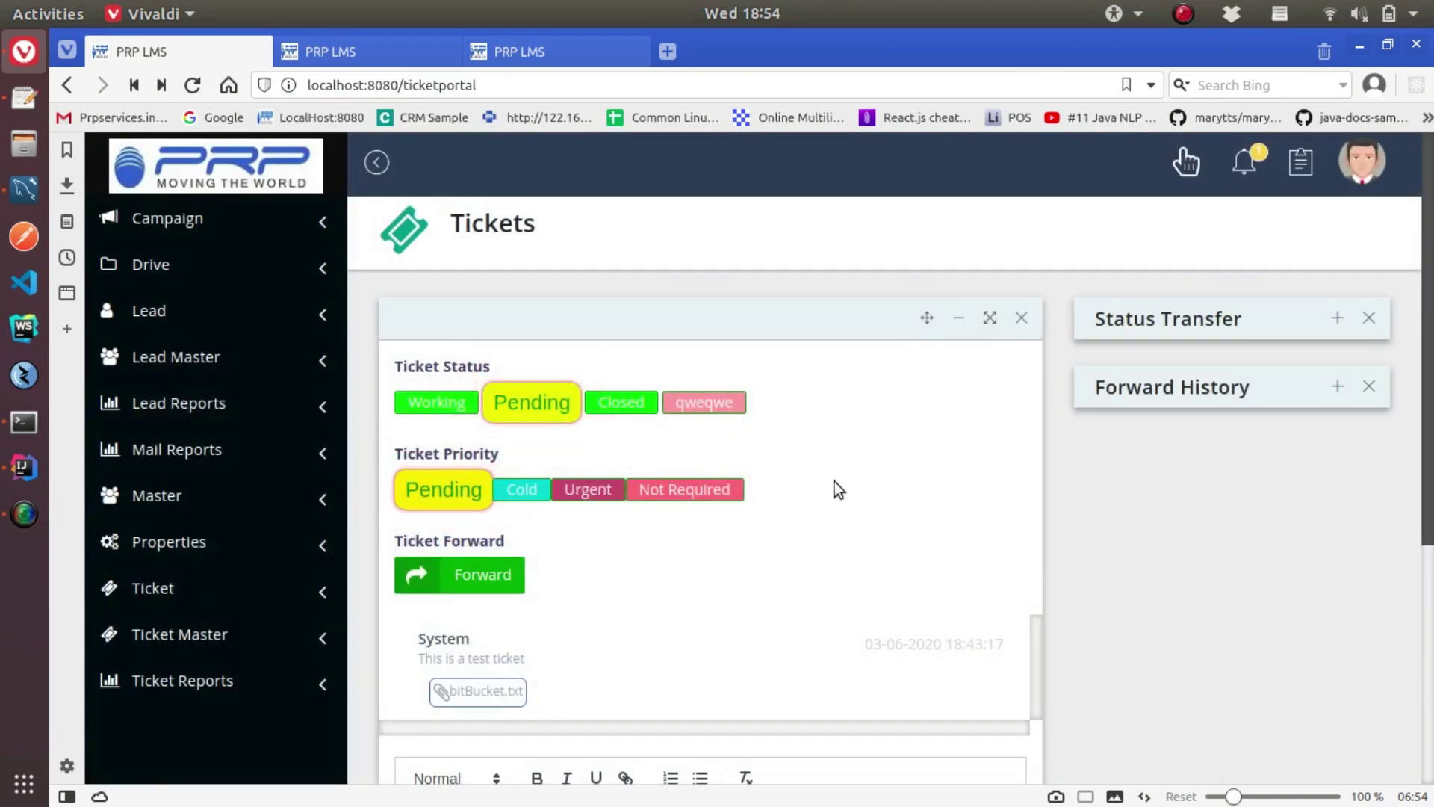
{"action": "scroll", "coordinate": [495, 317], "scroll_direction": "down", "scroll_amount": 3}
{"action": "scroll", "coordinate": [490, 310], "scroll_direction": "up", "scroll_amount": 1}
Set the ticket status to Working and its priority to Urgent
{"action": "left_click", "coordinate": [442, 291]}
{"action": "left_click", "coordinate": [958, 582]}
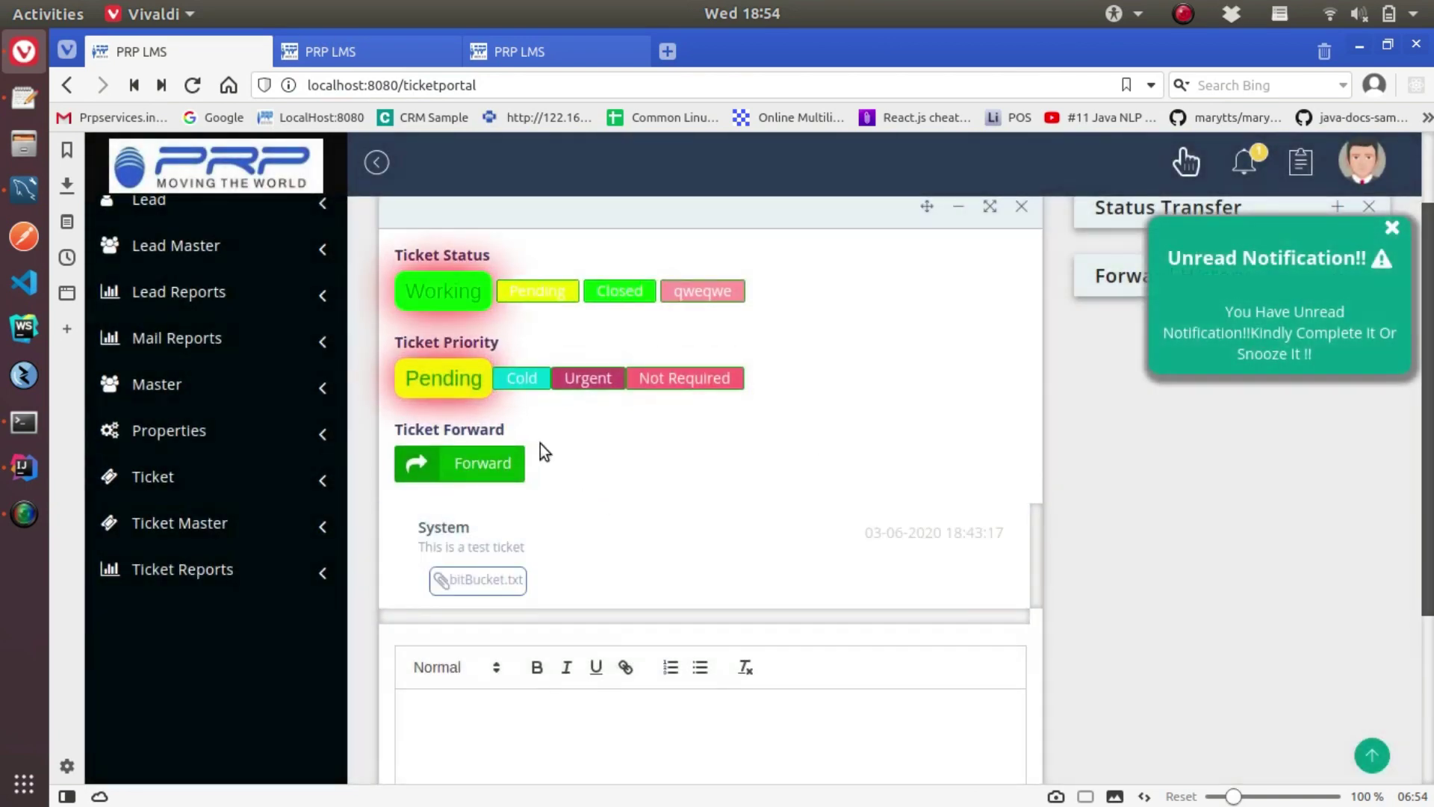
{"action": "left_click", "coordinate": [559, 375]}
{"action": "left_click", "coordinate": [944, 583]}
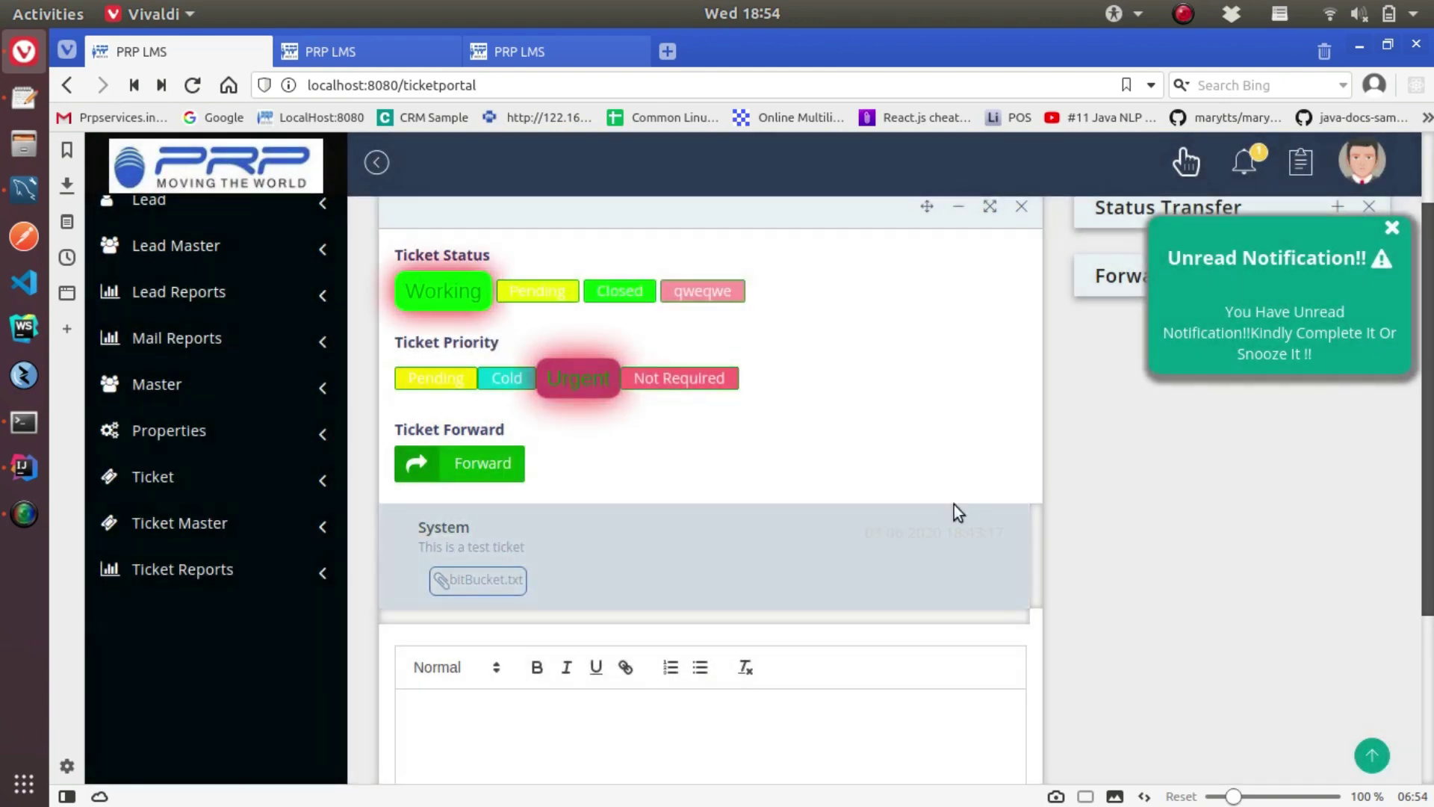
Post the reply 'Hi am working on it' on the ticket
{"action": "scroll", "coordinate": [705, 602], "scroll_direction": "down", "scroll_amount": 3}
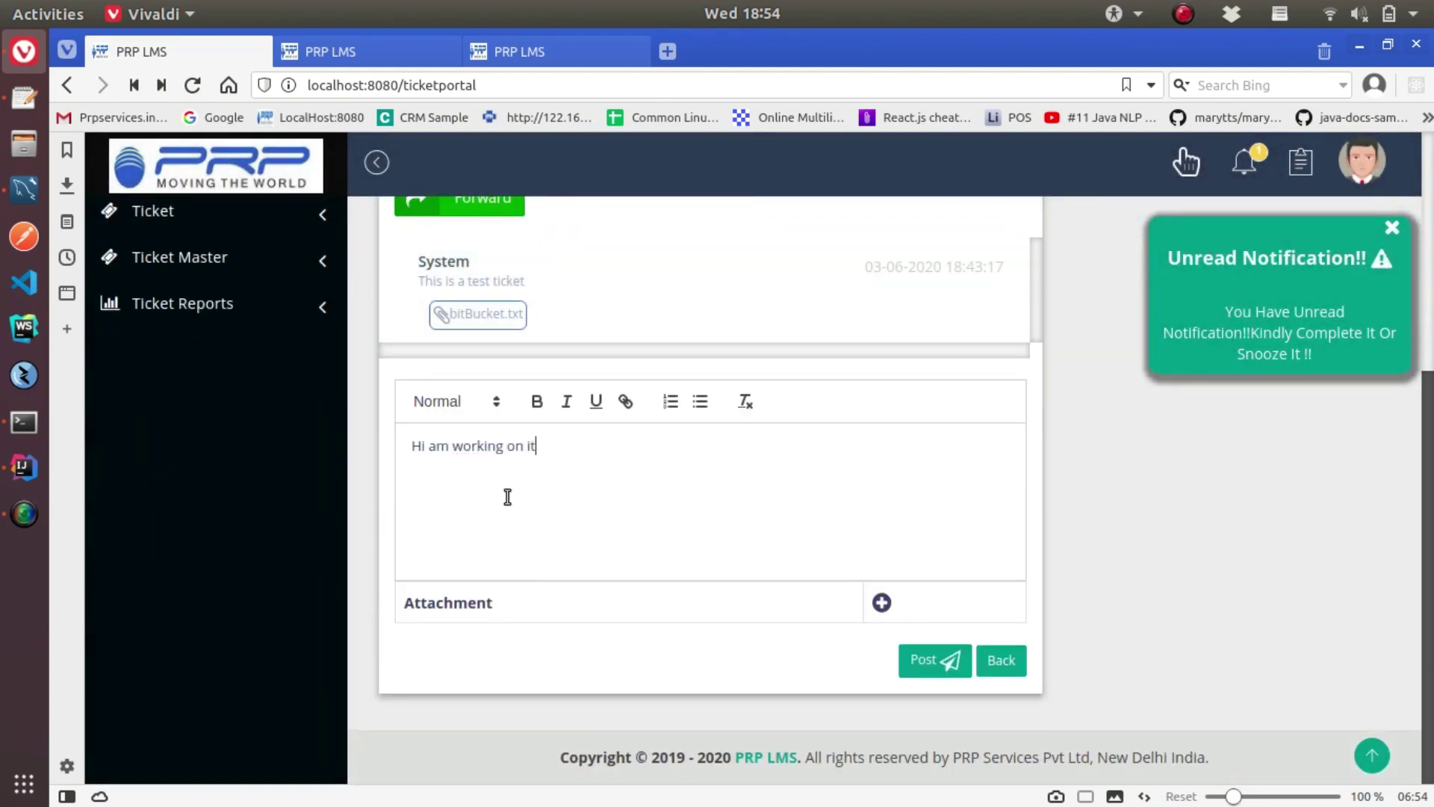
{"action": "left_click", "coordinate": [934, 660]}
{"action": "left_click", "coordinate": [944, 581]}
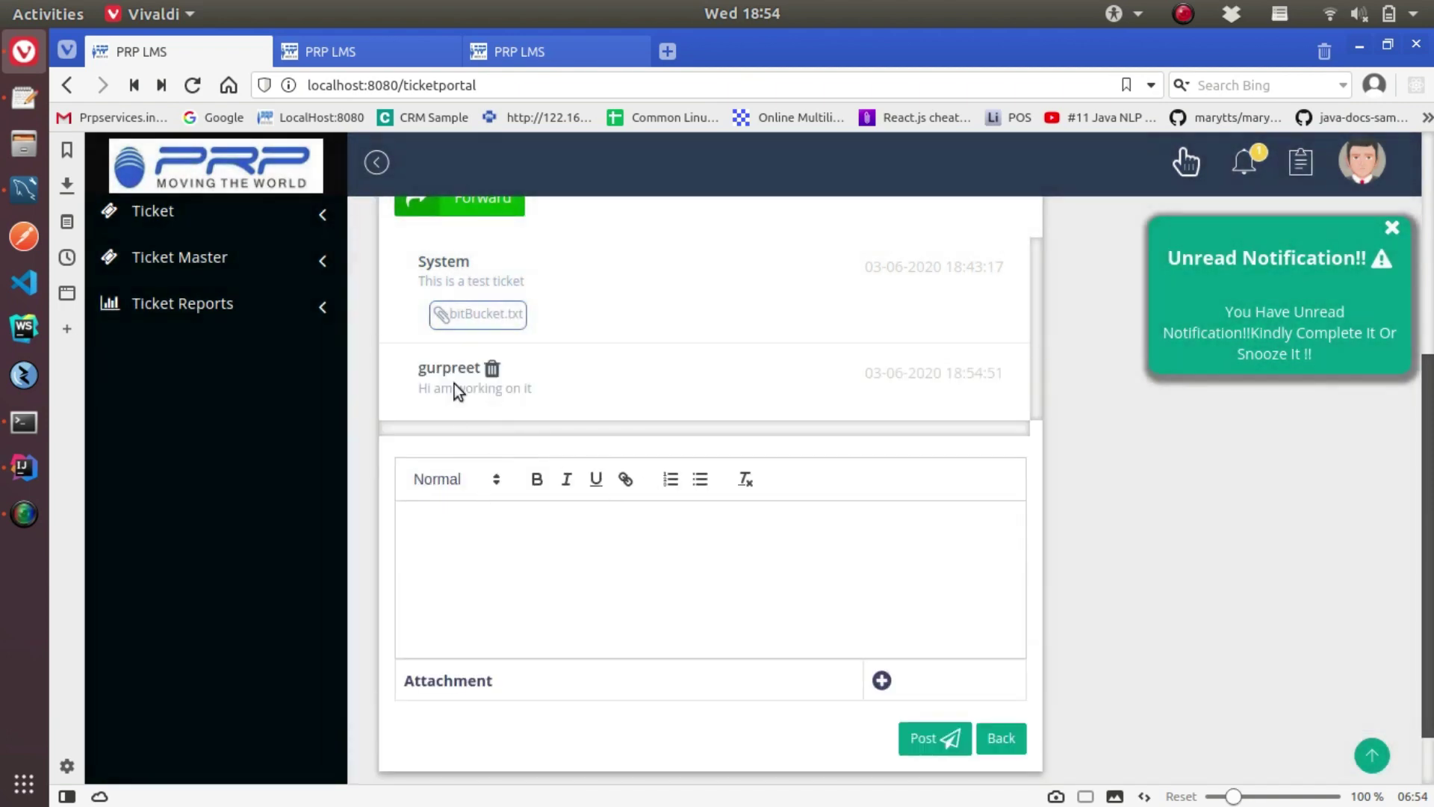
Expand and collapse the status transfer and forward history panels
{"action": "scroll", "coordinate": [865, 460], "scroll_direction": "up", "scroll_amount": 2}
{"action": "scroll", "coordinate": [864, 461], "scroll_direction": "up", "scroll_amount": 3}
{"action": "left_click", "coordinate": [1337, 318]}
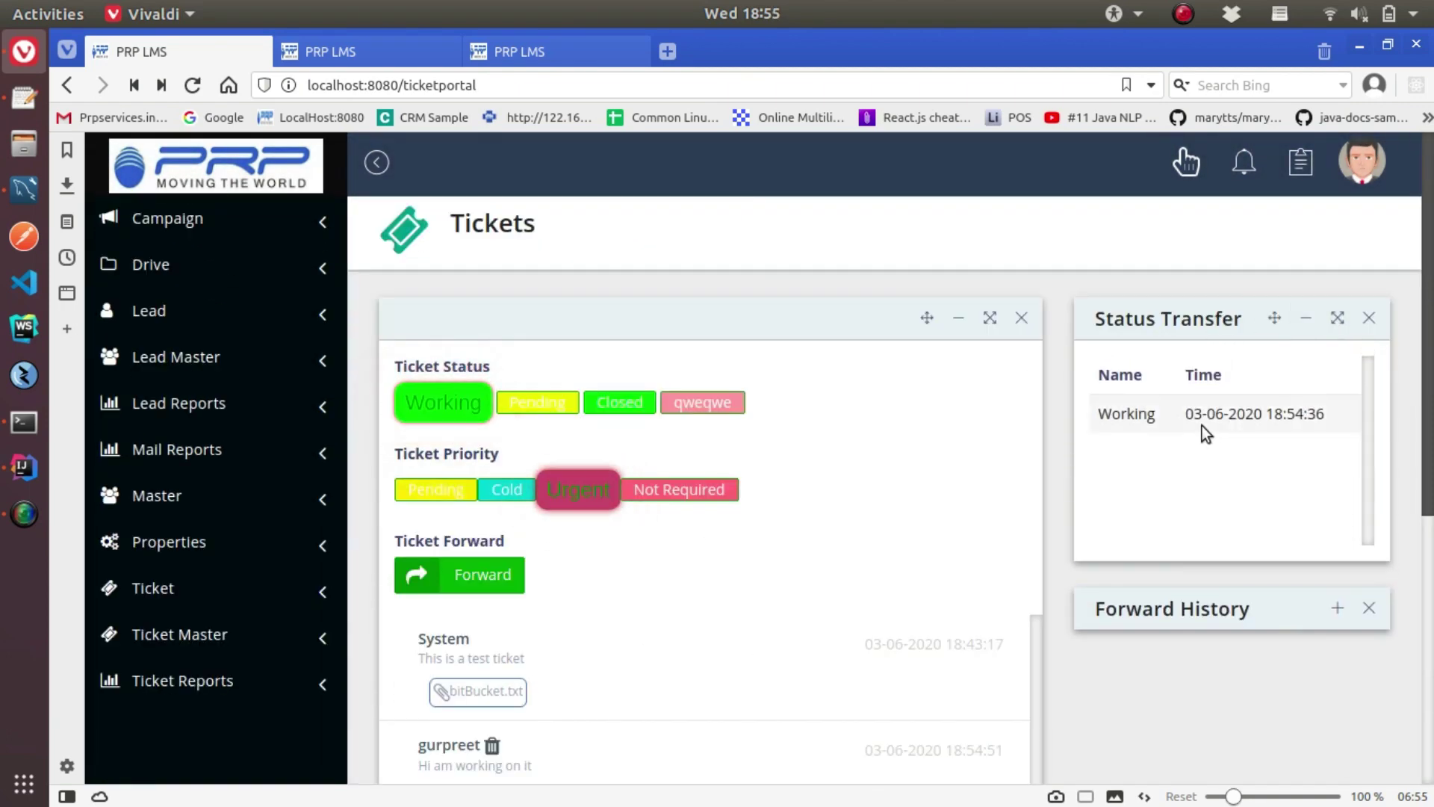
{"action": "left_click", "coordinate": [1305, 317]}
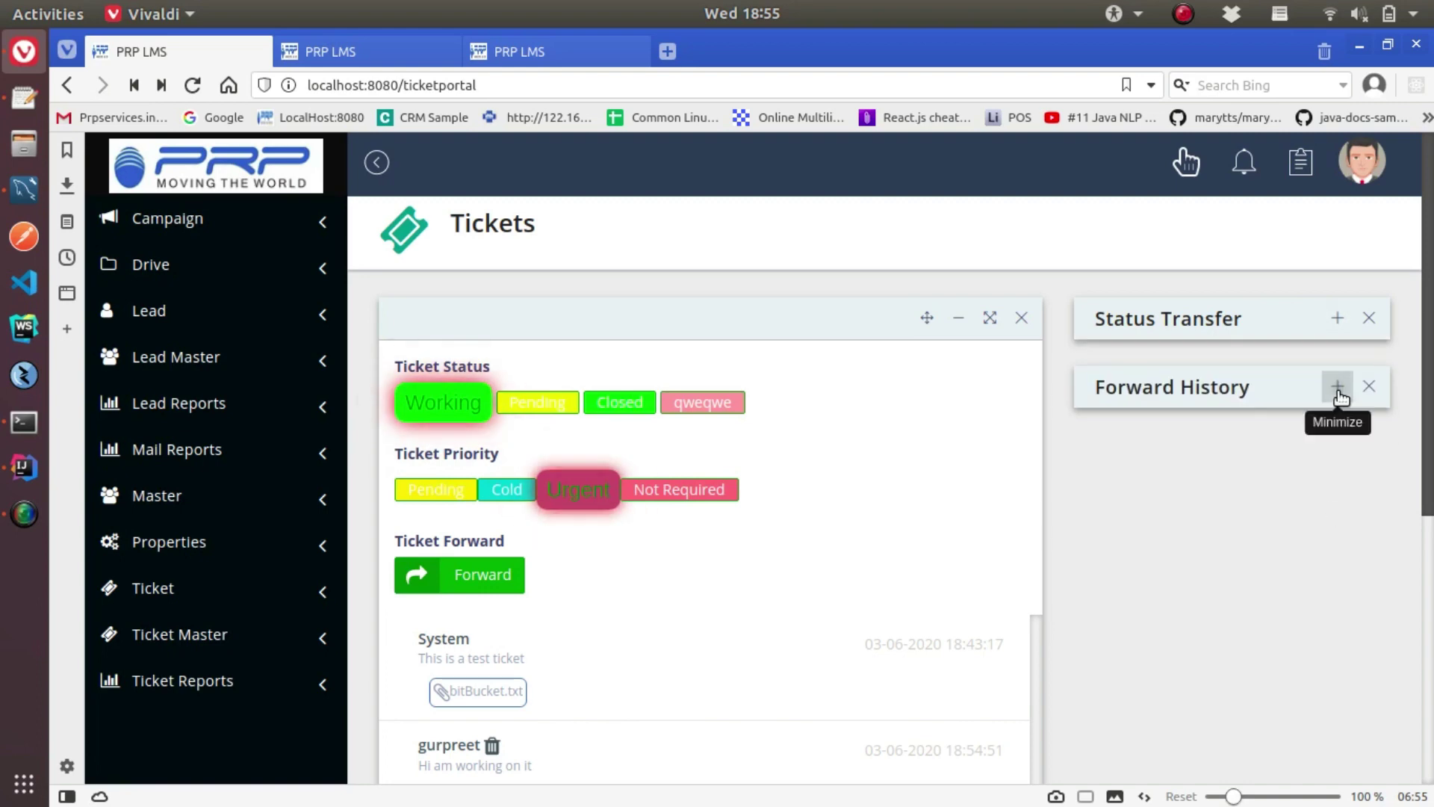
{"action": "left_click", "coordinate": [1337, 386]}
{"action": "left_click", "coordinate": [1306, 386]}
Change the ticket status to Closed and dismiss the confirmation
{"action": "left_click", "coordinate": [620, 402]}
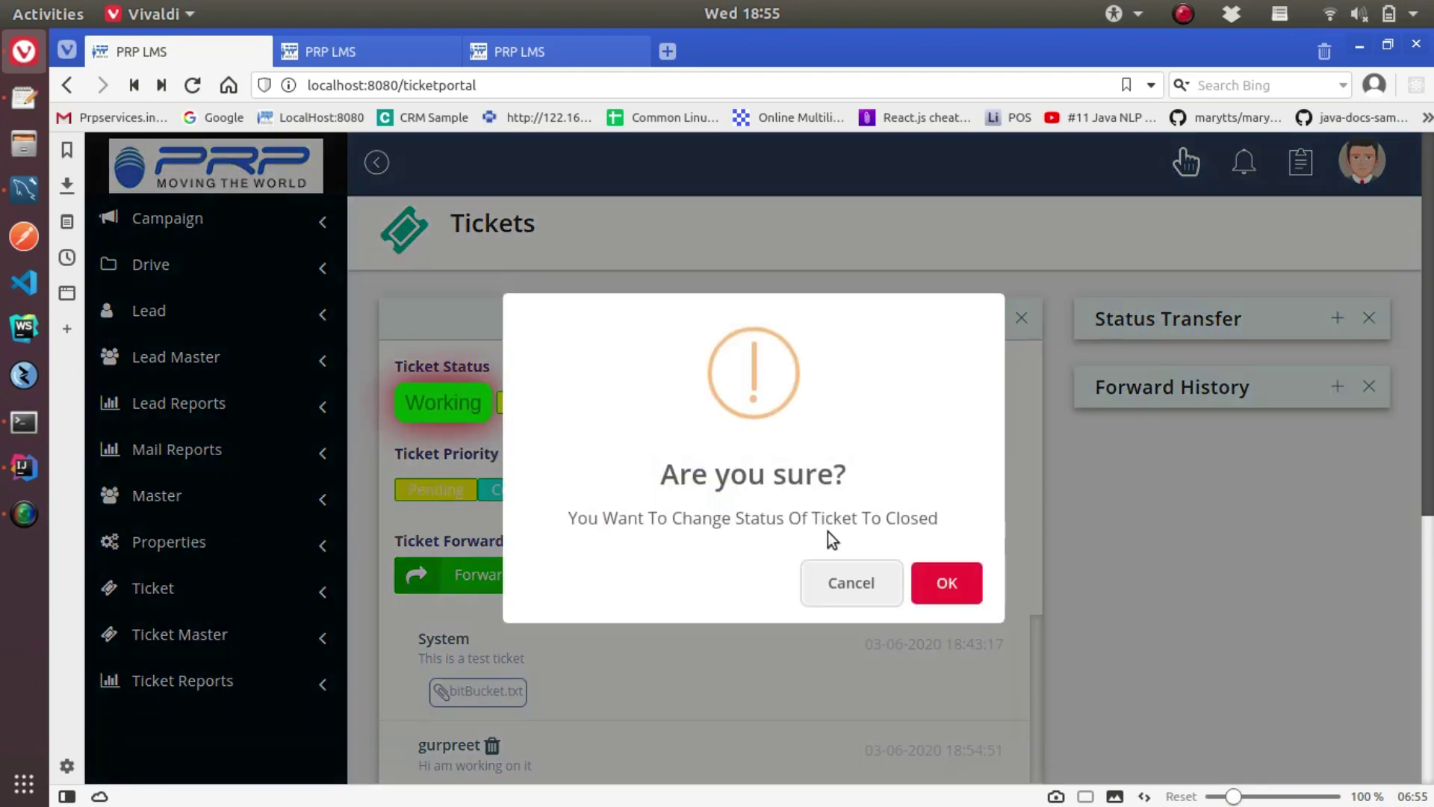
{"action": "left_click", "coordinate": [948, 583]}
{"action": "left_click", "coordinate": [946, 583]}
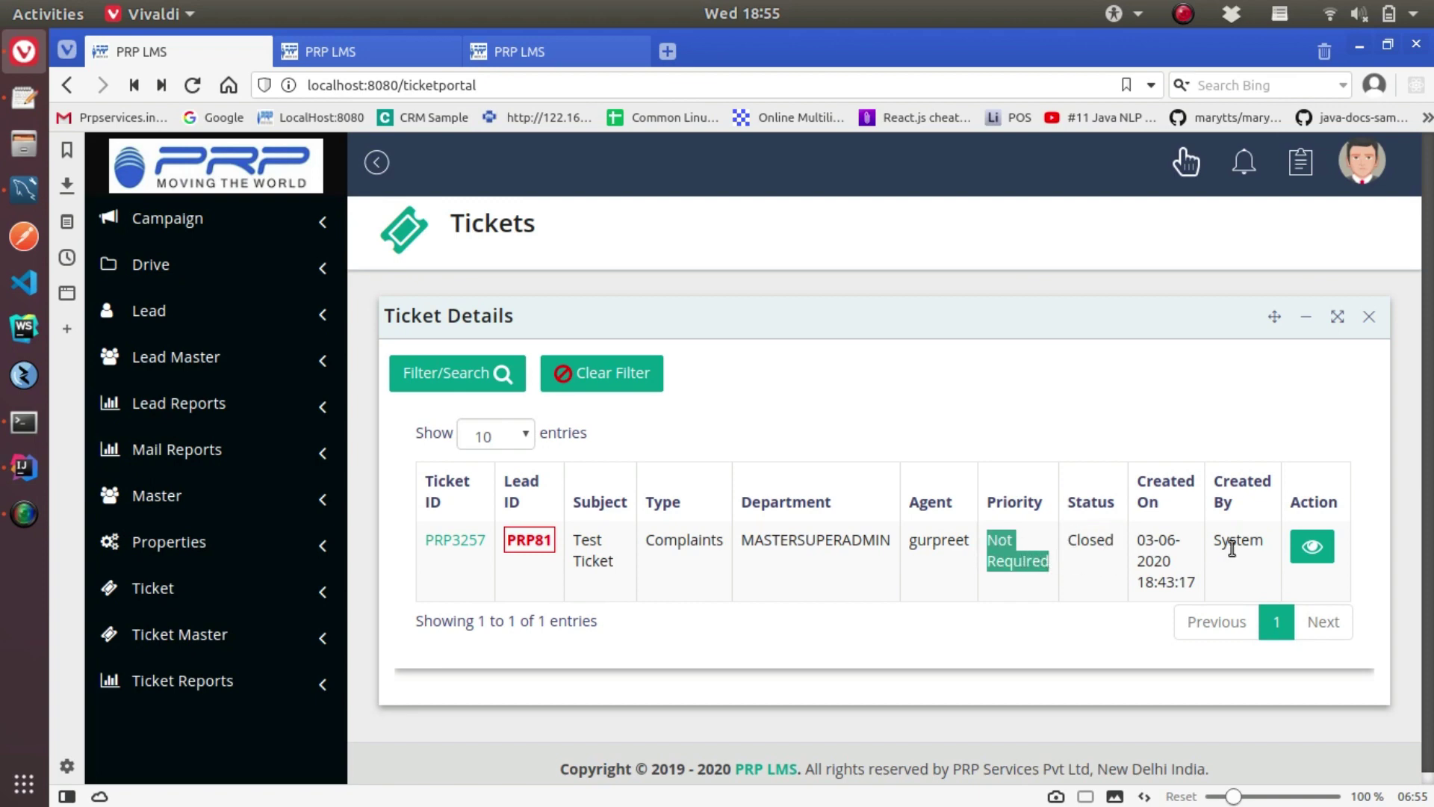
Show the Ticket Report as a Tabular Report and open the Complaints ticket-type list
{"action": "left_click", "coordinate": [203, 671]}
{"action": "scroll", "coordinate": [205, 765], "scroll_direction": "down", "scroll_amount": 3}
{"action": "left_click", "coordinate": [211, 523]}
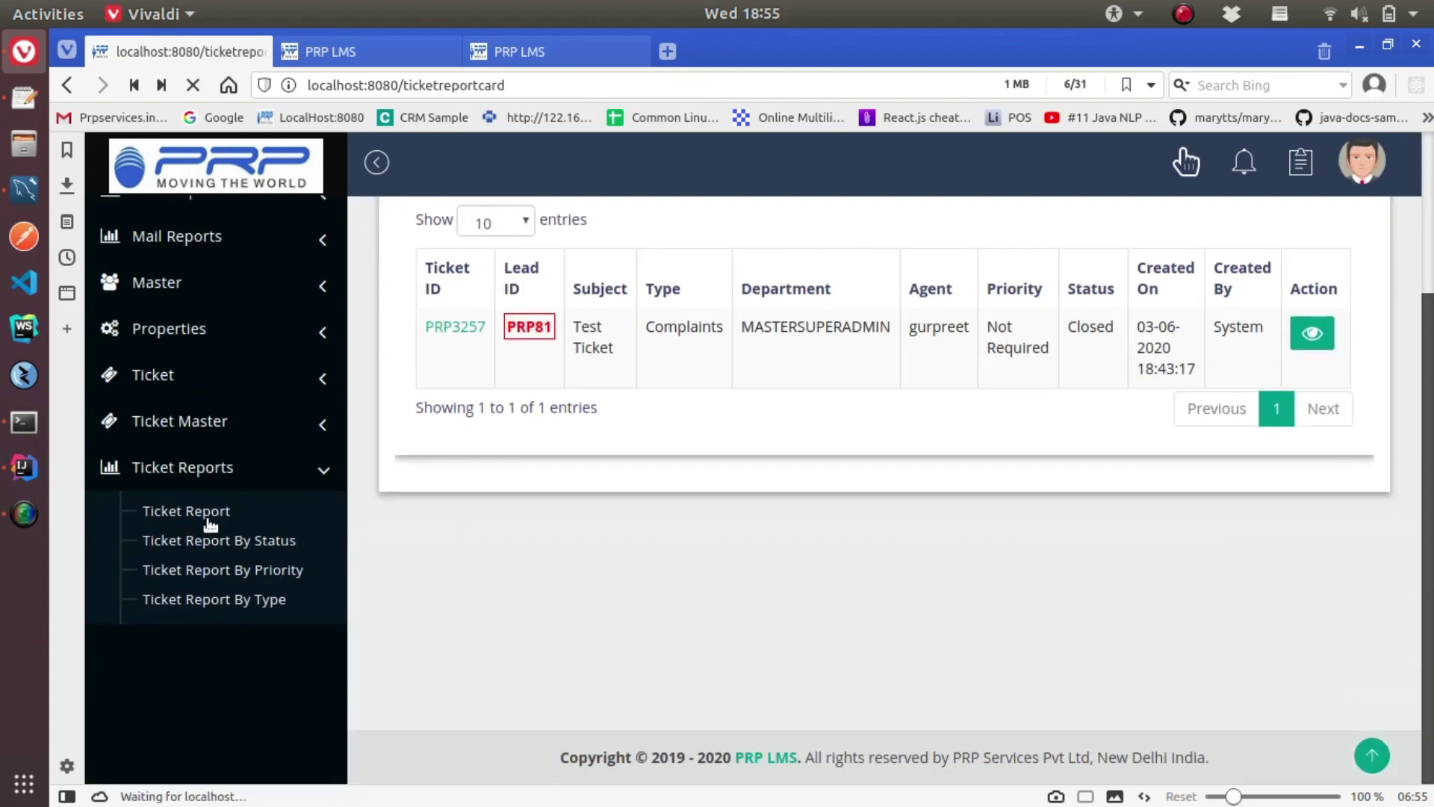
{"action": "mouse_move", "coordinate": [1430, 277]}
{"action": "left_mouse_down"}
{"action": "mouse_move", "coordinate": [1432, 544]}
{"action": "mouse_move", "coordinate": [1431, 277]}
{"action": "left_mouse_up"}
{"action": "left_click", "coordinate": [643, 478]}
{"action": "scroll", "coordinate": [542, 651], "scroll_direction": "down", "scroll_amount": 2}
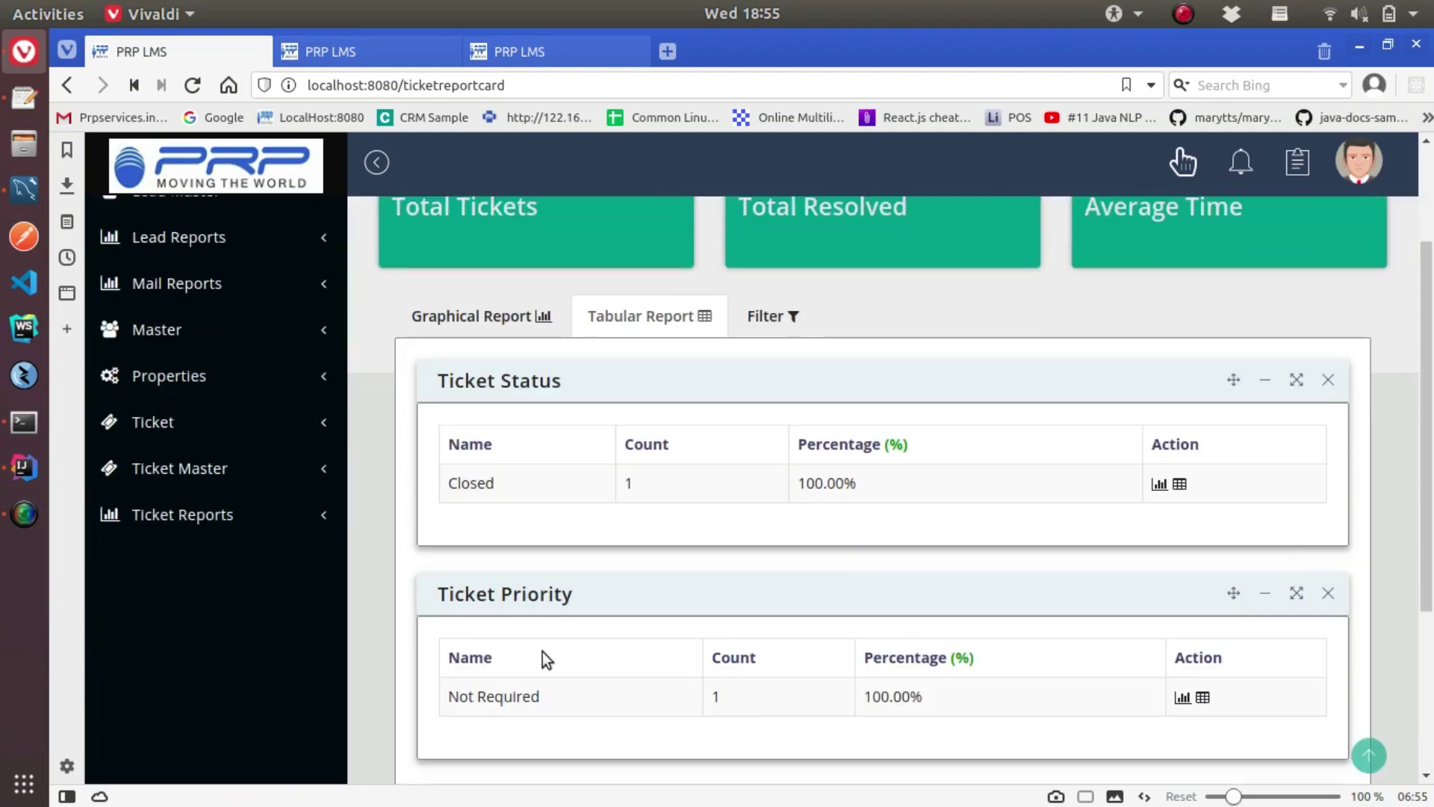
{"action": "scroll", "coordinate": [635, 609], "scroll_direction": "down", "scroll_amount": 3}
{"action": "left_click", "coordinate": [1195, 638]}
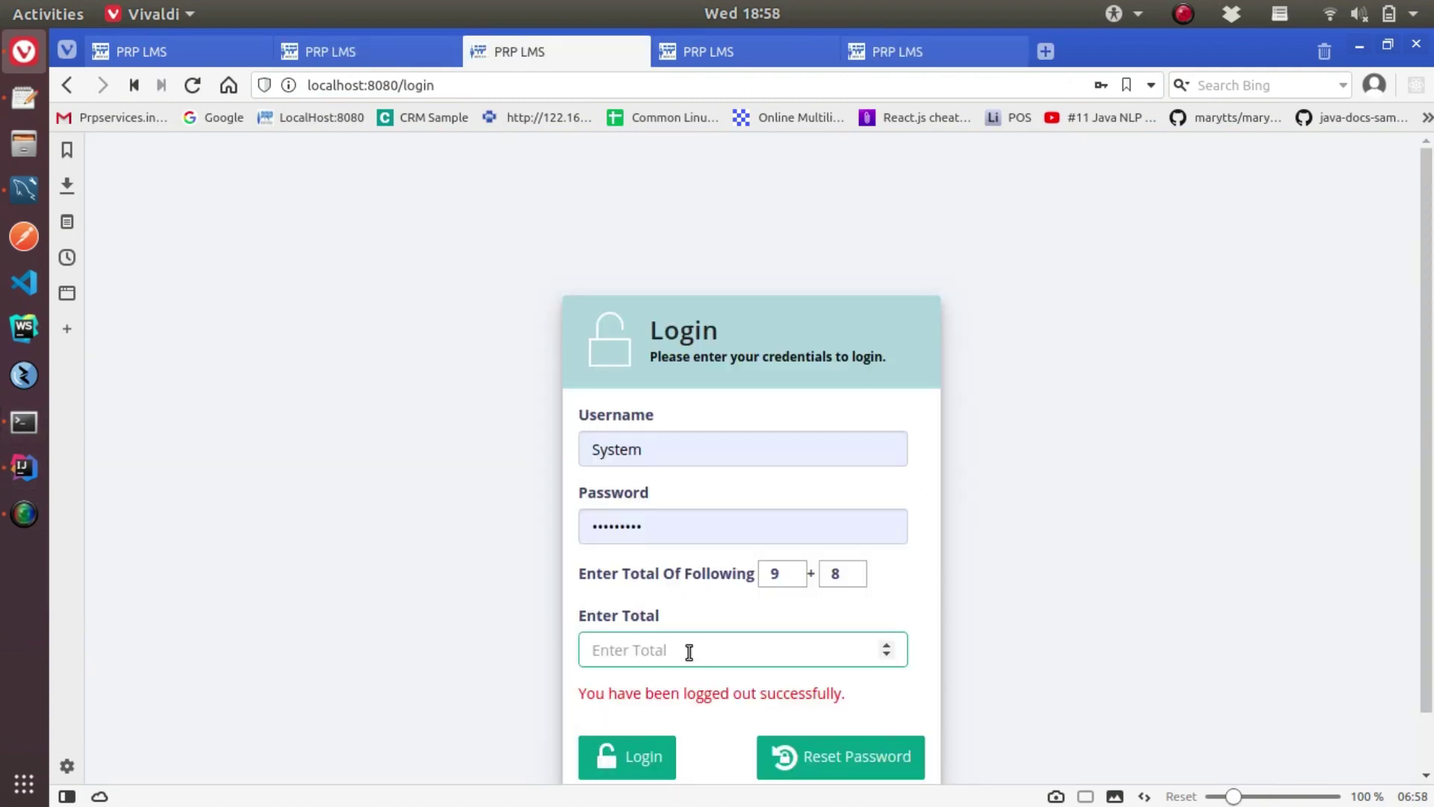
Log in, start a Quick Campaign for lead PRP81, check its templates, then cancel it
{"action": "left_click", "coordinate": [641, 760]}
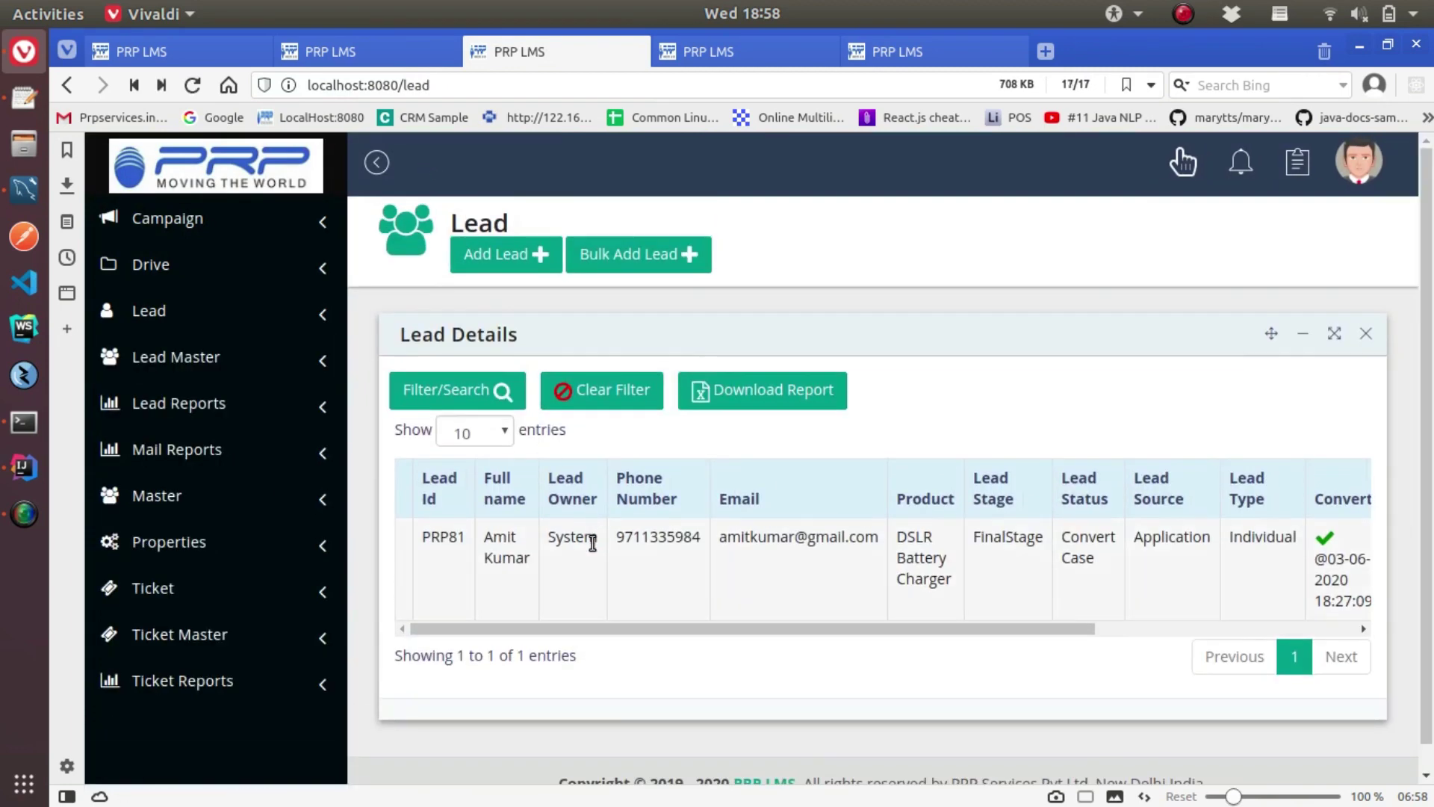
{"action": "left_click", "coordinate": [590, 544]}
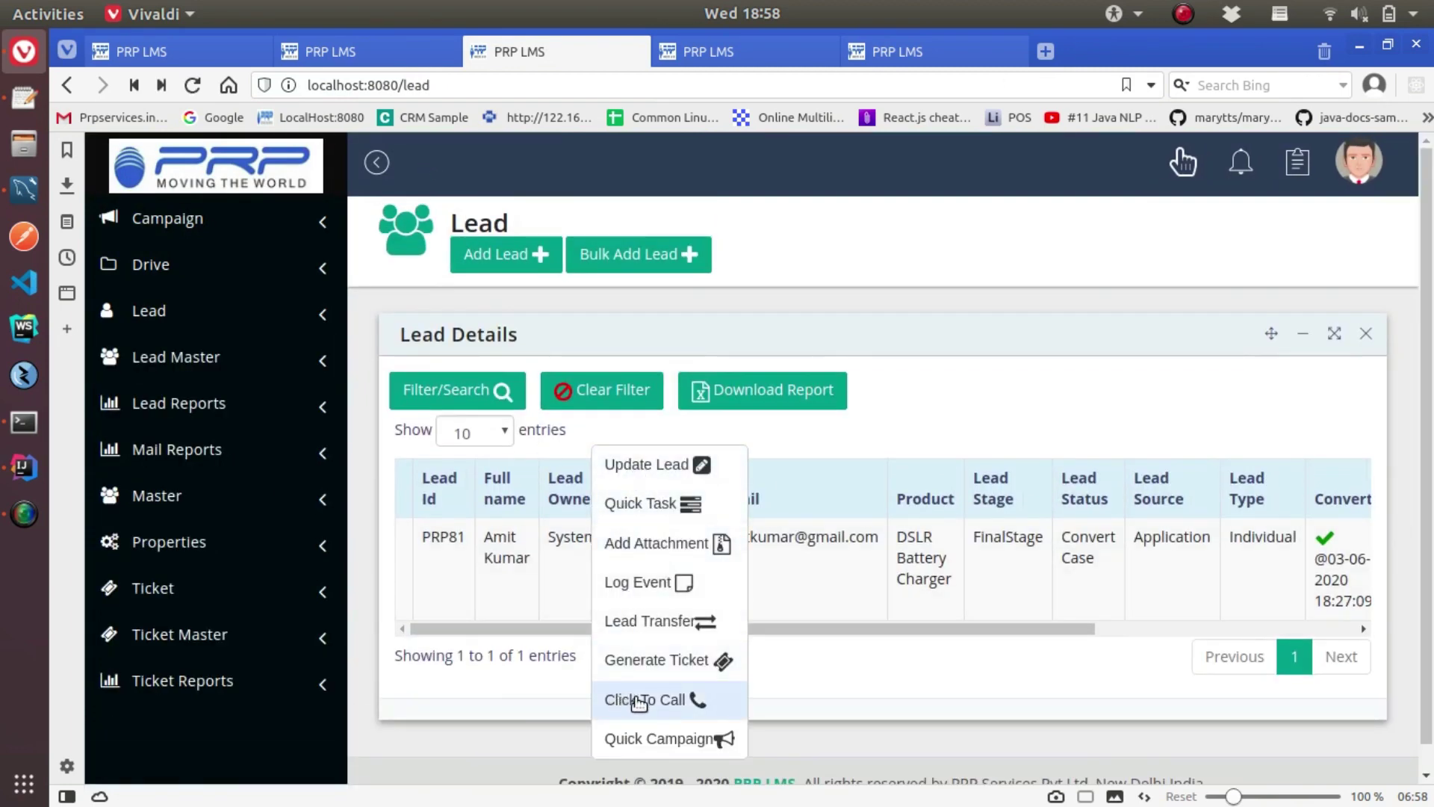
{"action": "left_click", "coordinate": [667, 743]}
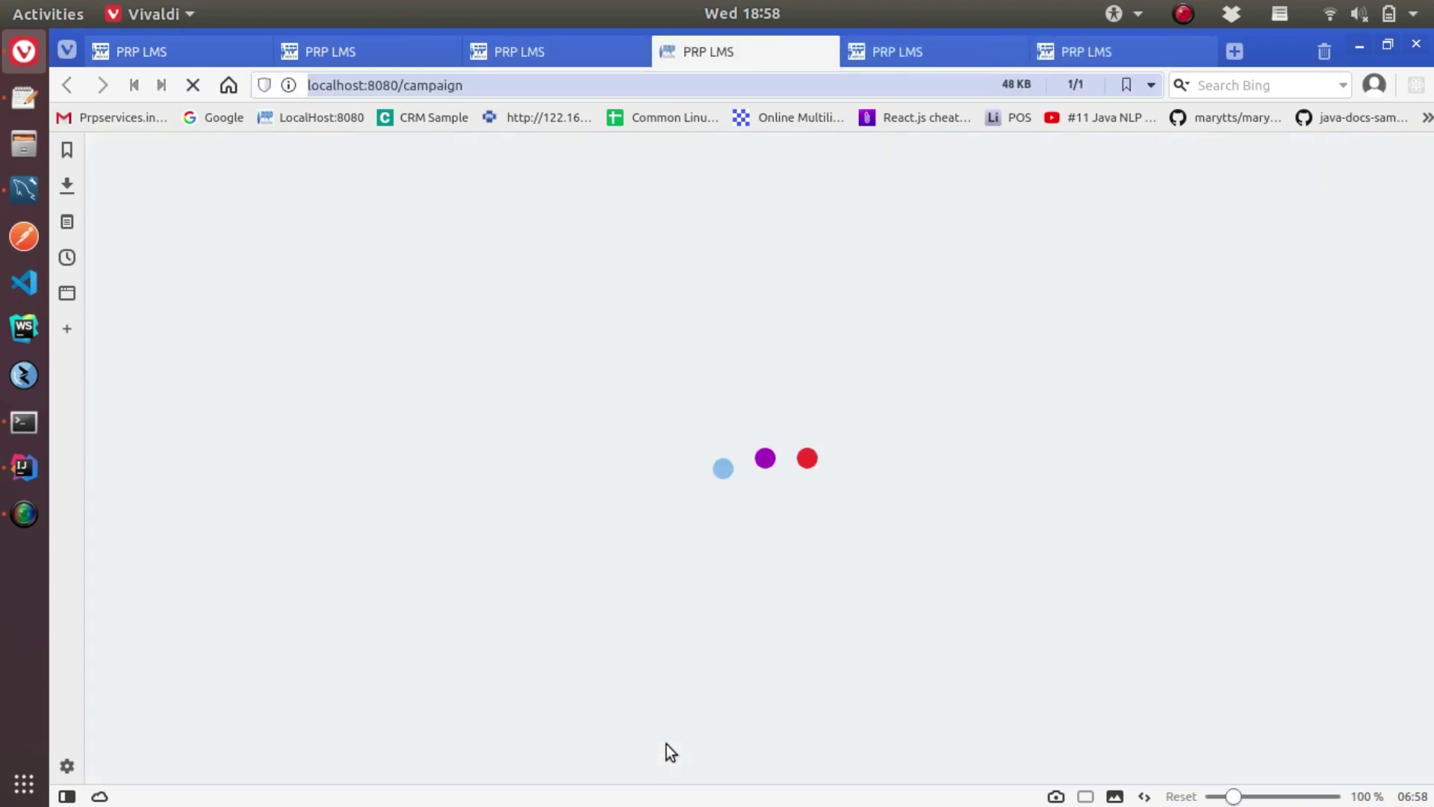
{"action": "left_click", "coordinate": [567, 255]}
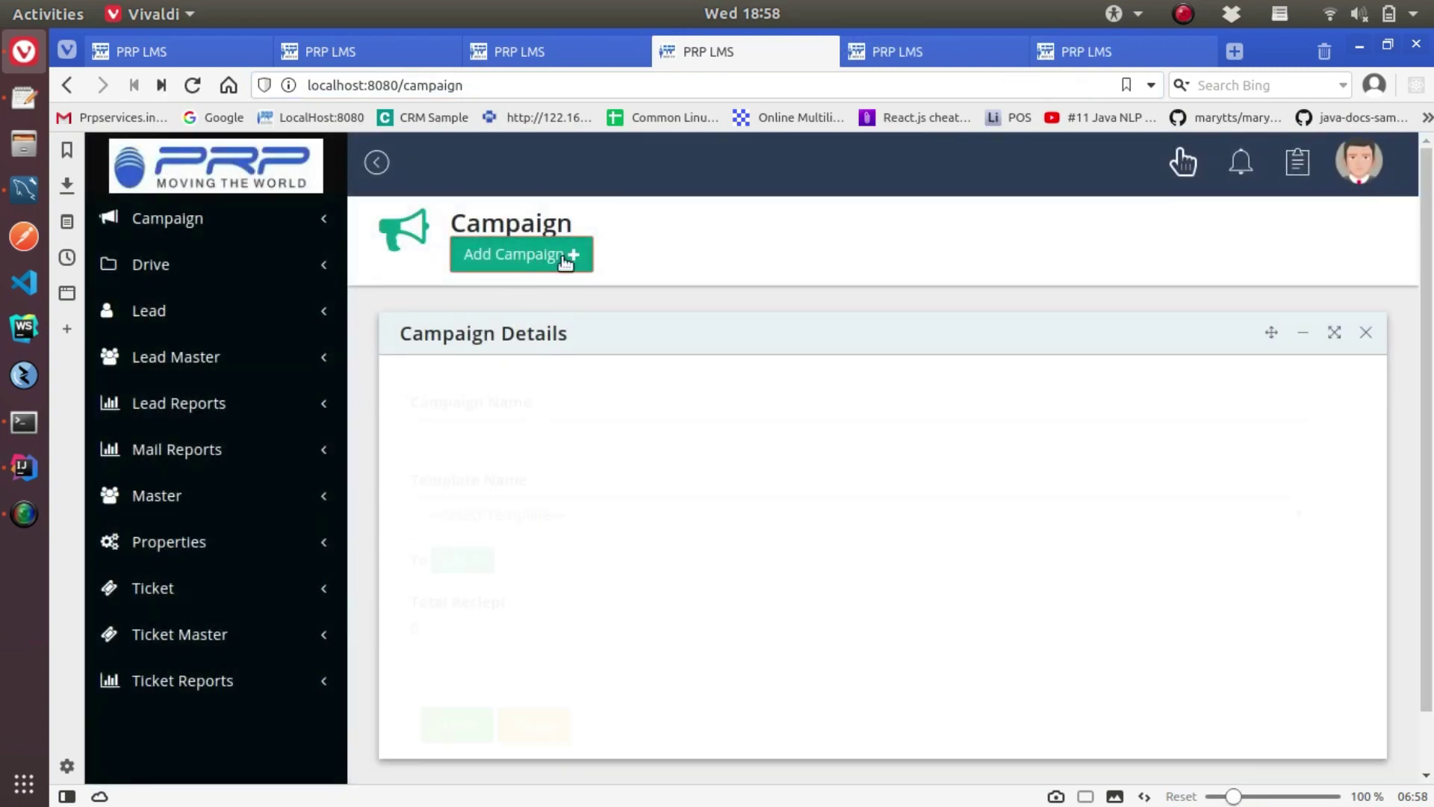
{"action": "left_click", "coordinate": [478, 515]}
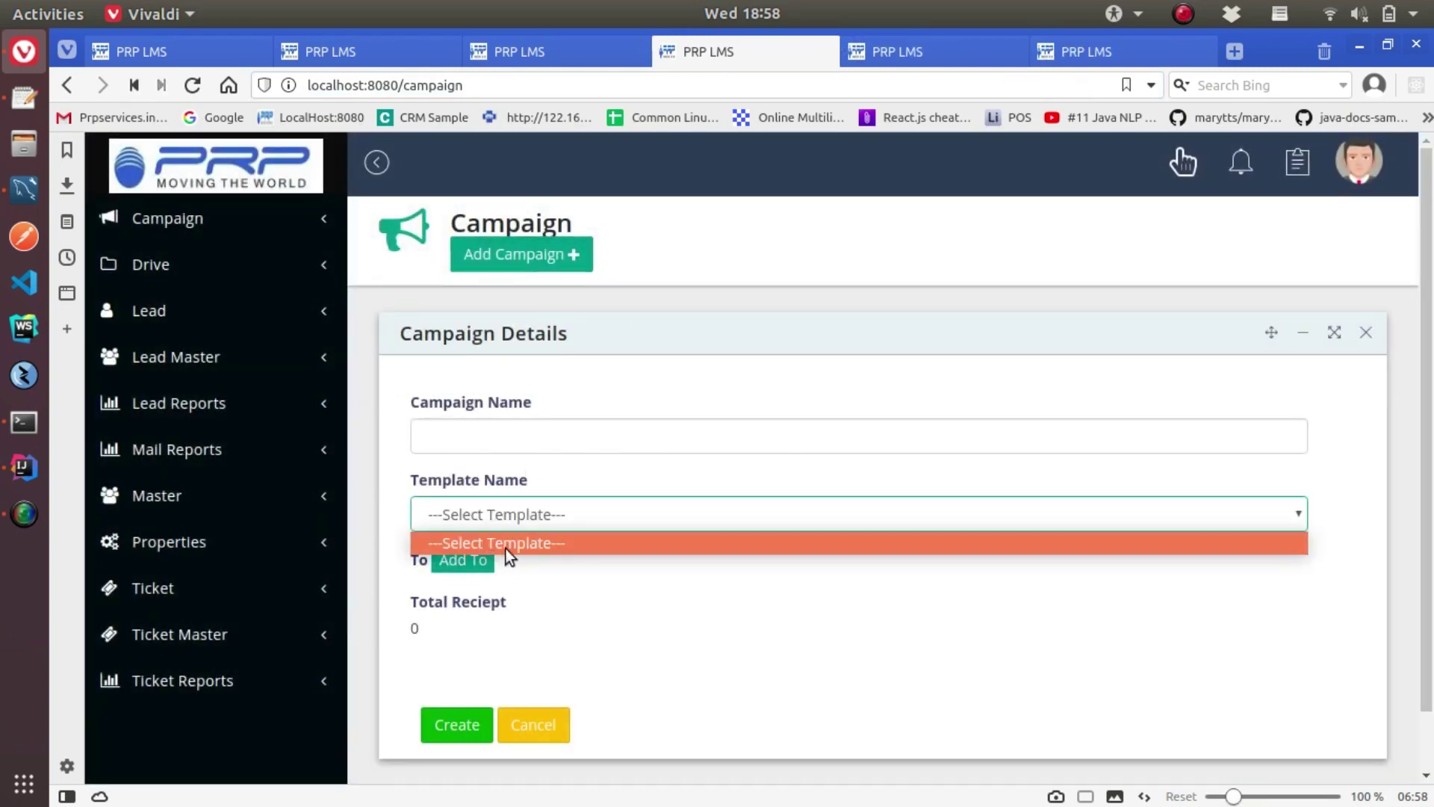
{"action": "left_click", "coordinate": [561, 723]}
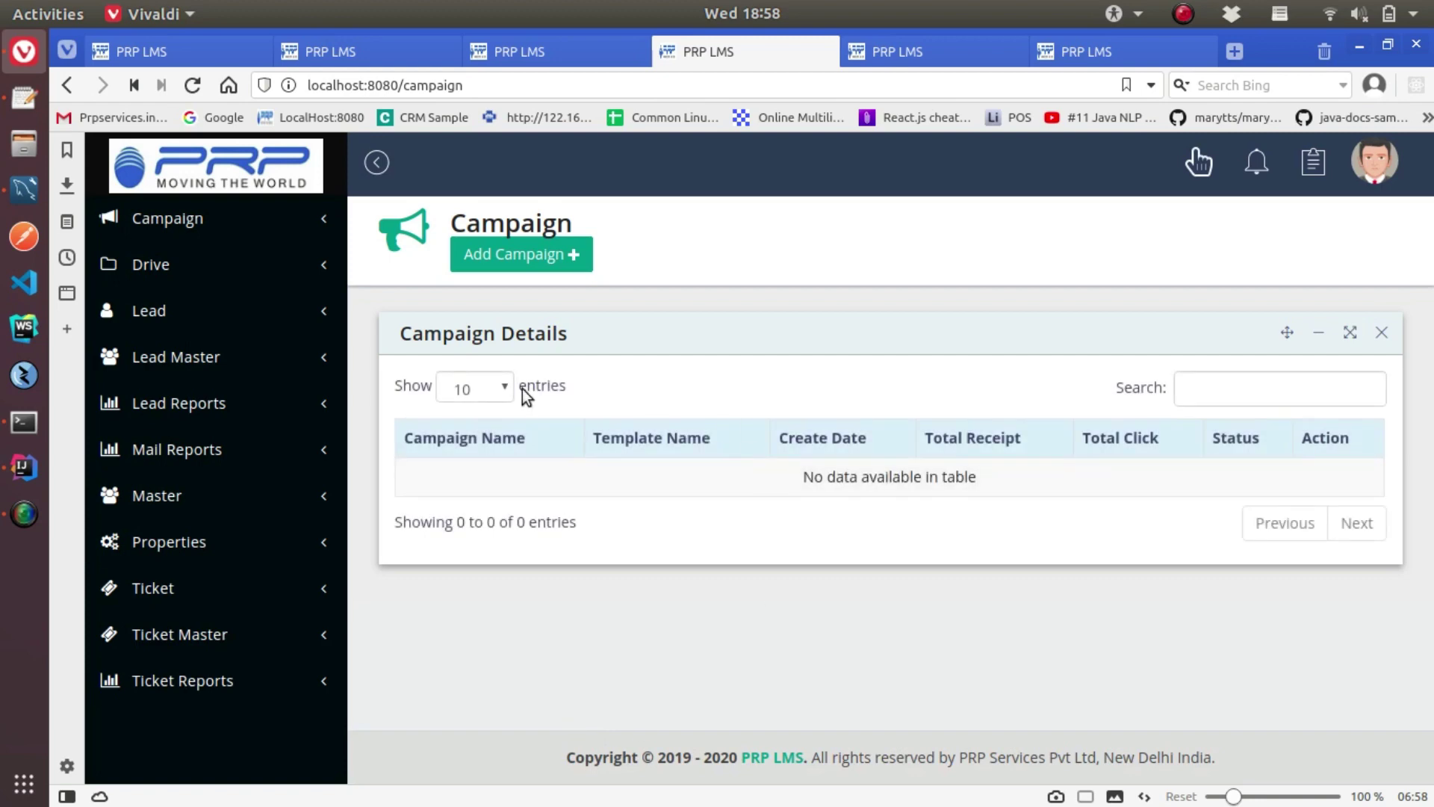
Start a new Mail template on the Template page using User variables
{"action": "left_click", "coordinate": [165, 220]}
{"action": "left_click", "coordinate": [179, 267]}
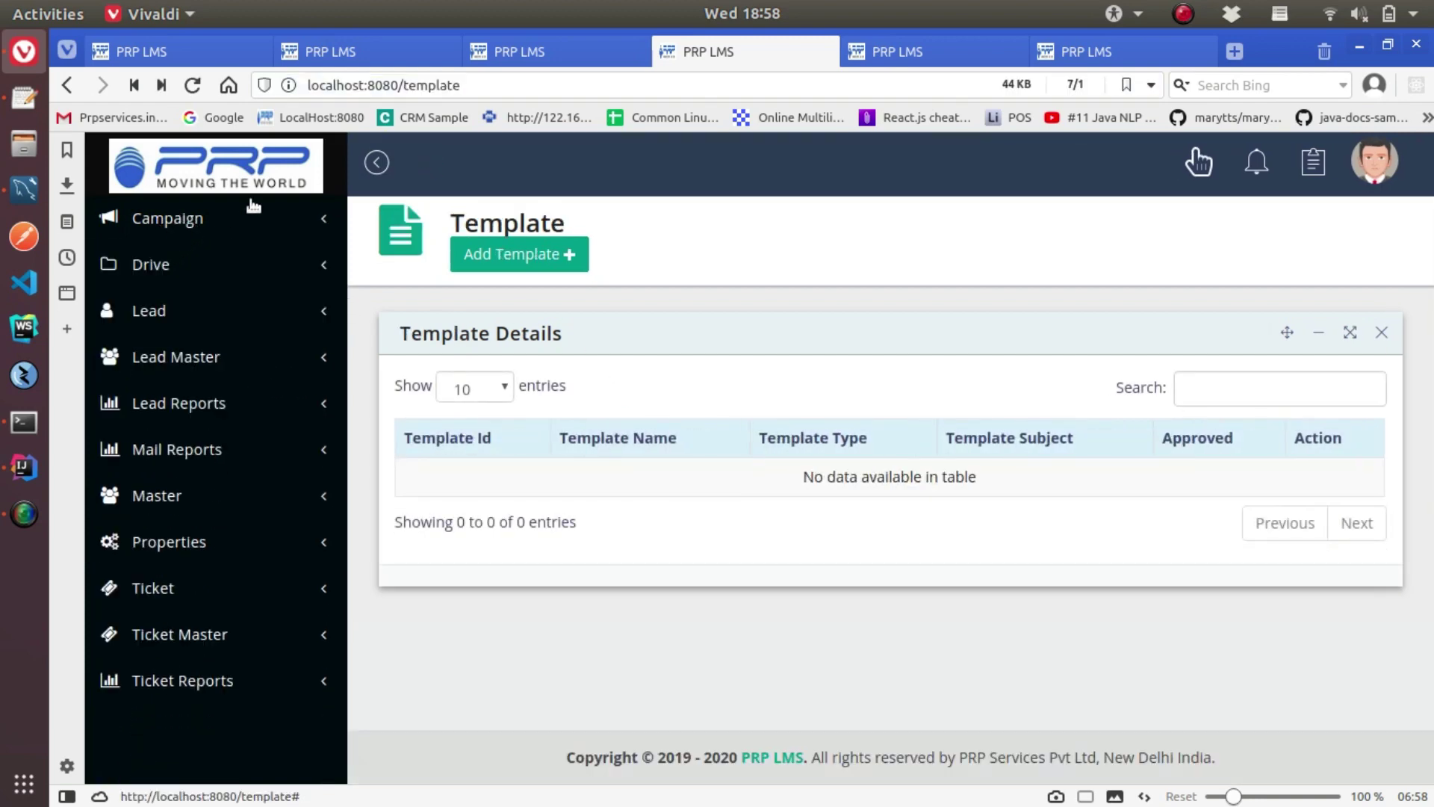
{"action": "left_click", "coordinate": [566, 258]}
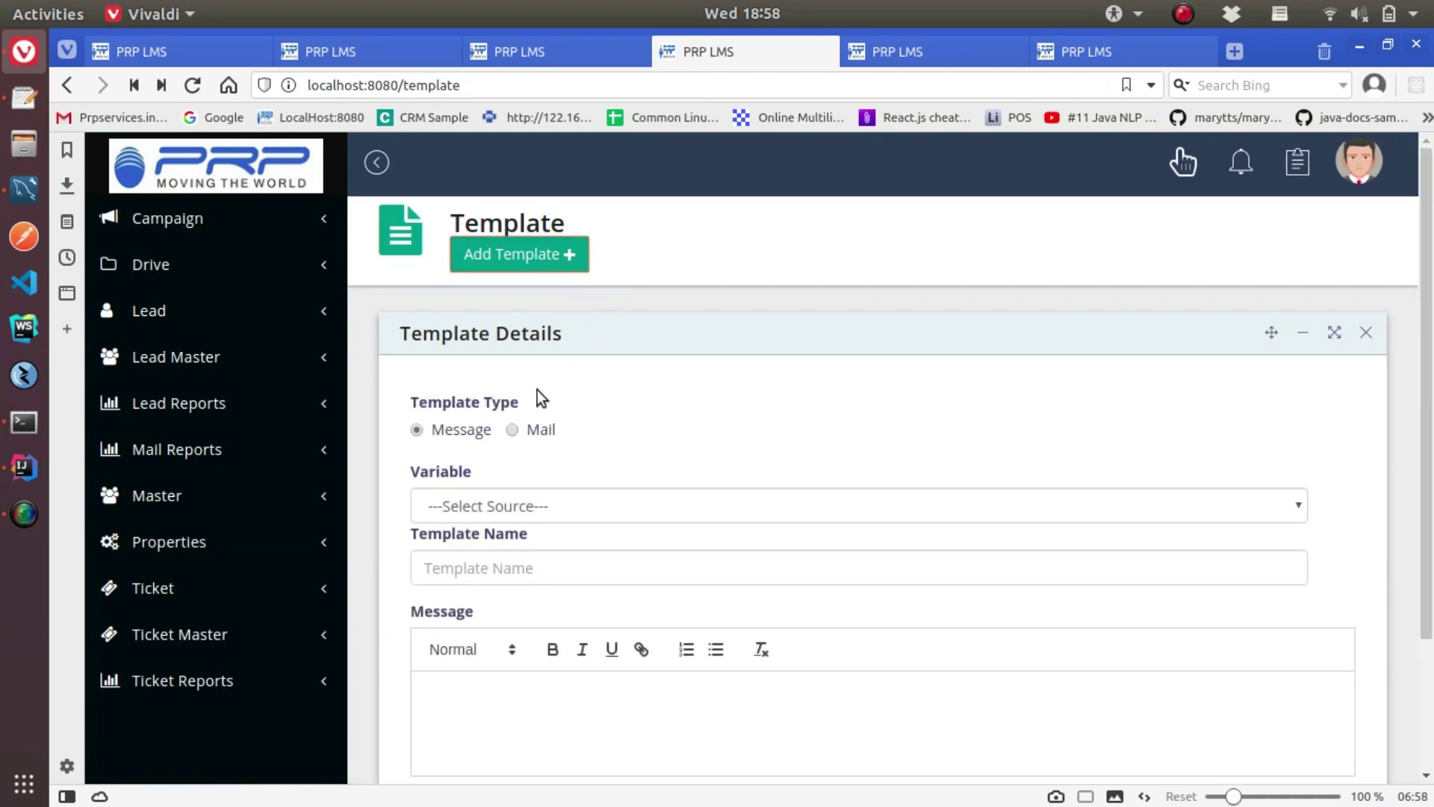
{"action": "left_click", "coordinate": [512, 429]}
{"action": "scroll", "coordinate": [634, 474], "scroll_direction": "down", "scroll_amount": 3}
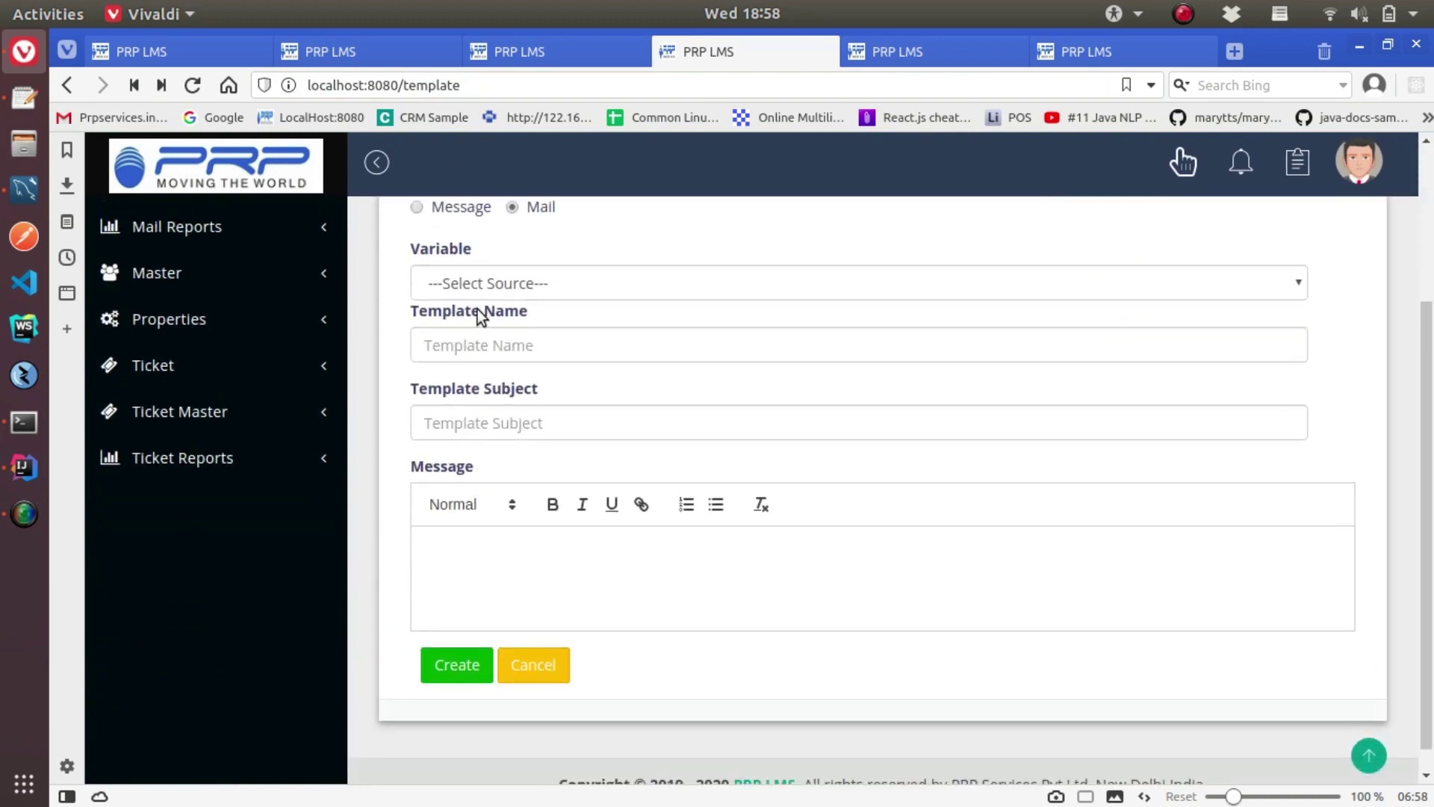
{"action": "left_click", "coordinate": [508, 286]}
{"action": "left_click", "coordinate": [446, 347]}
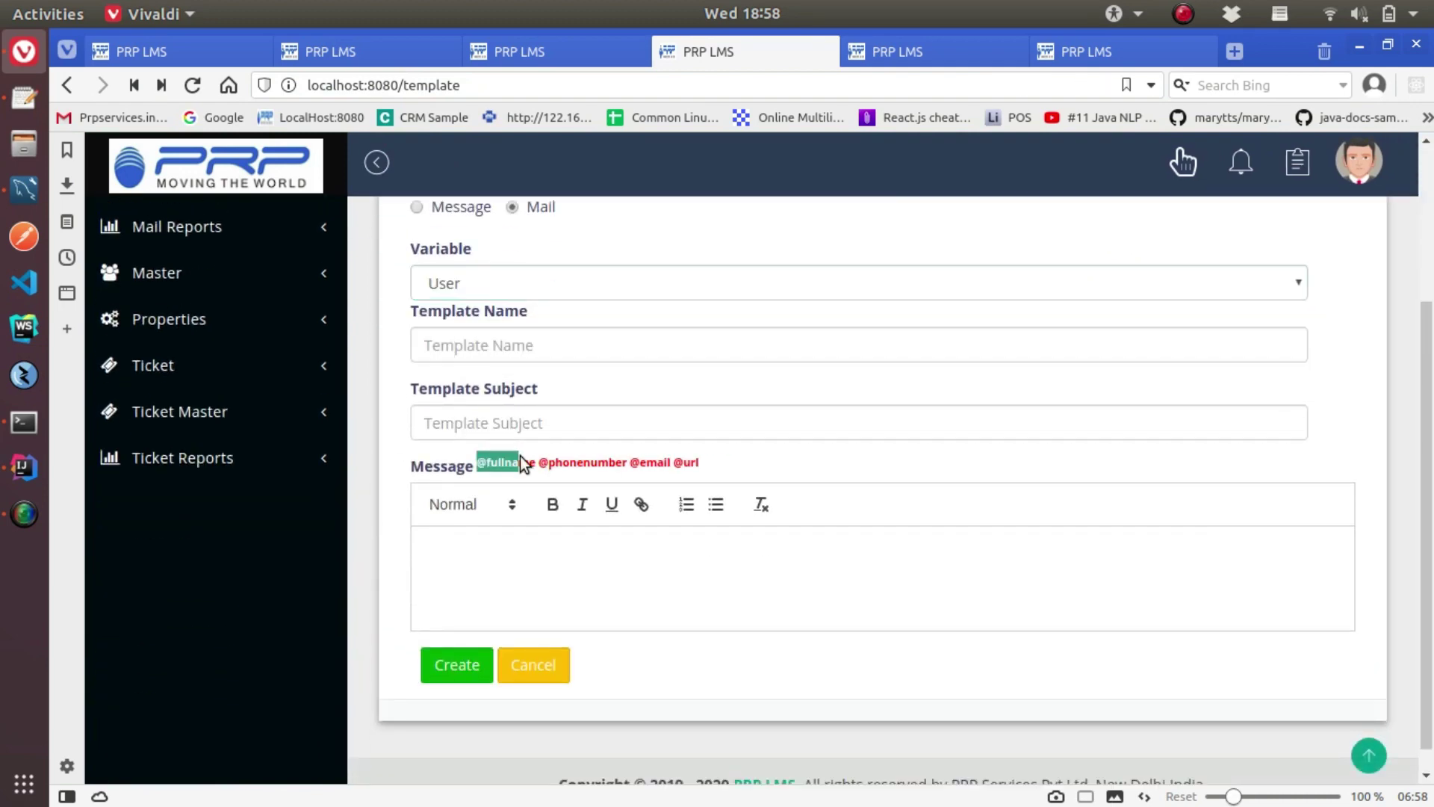
{"action": "left_click", "coordinate": [451, 345]}
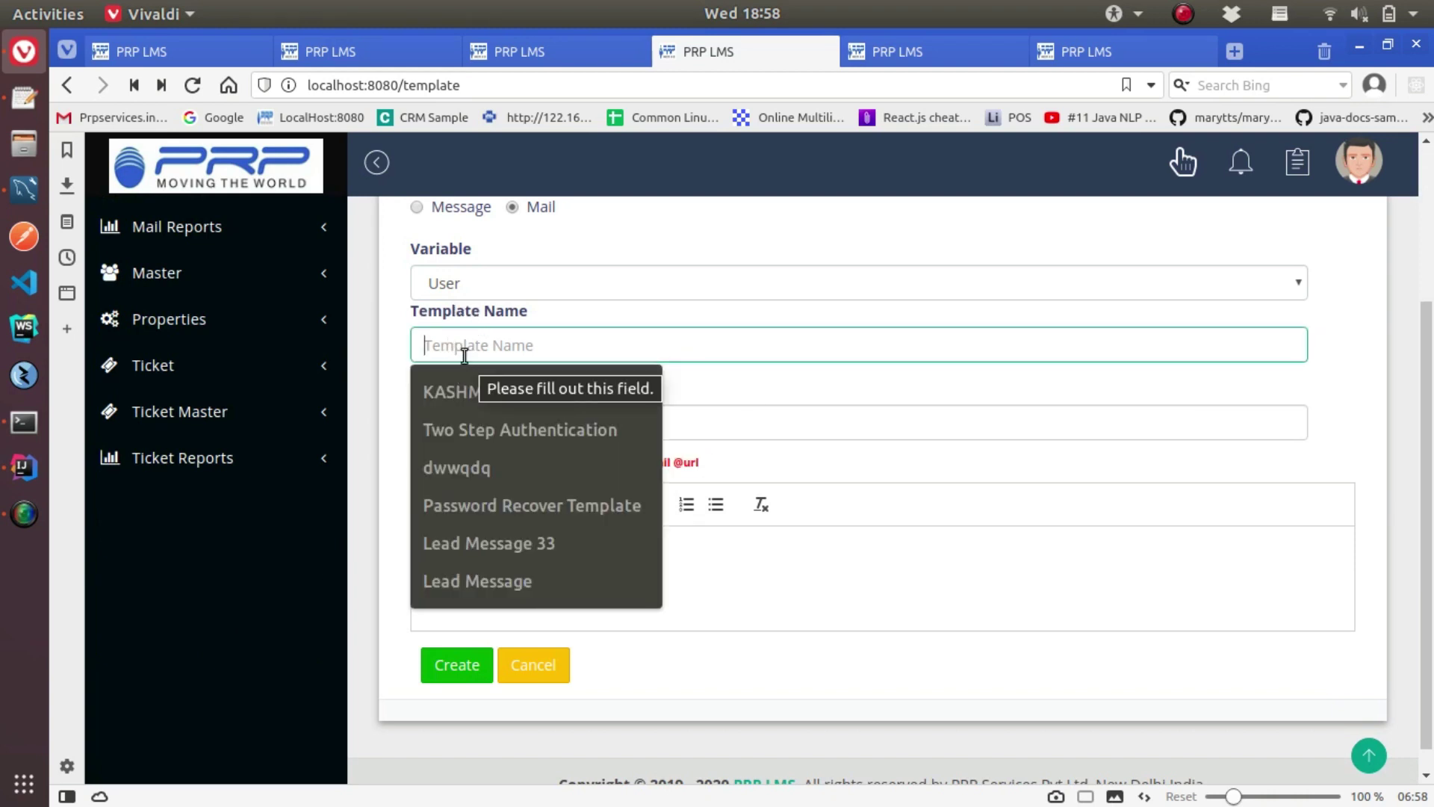
{"action": "type", "text": "Propmotion Campaign"}
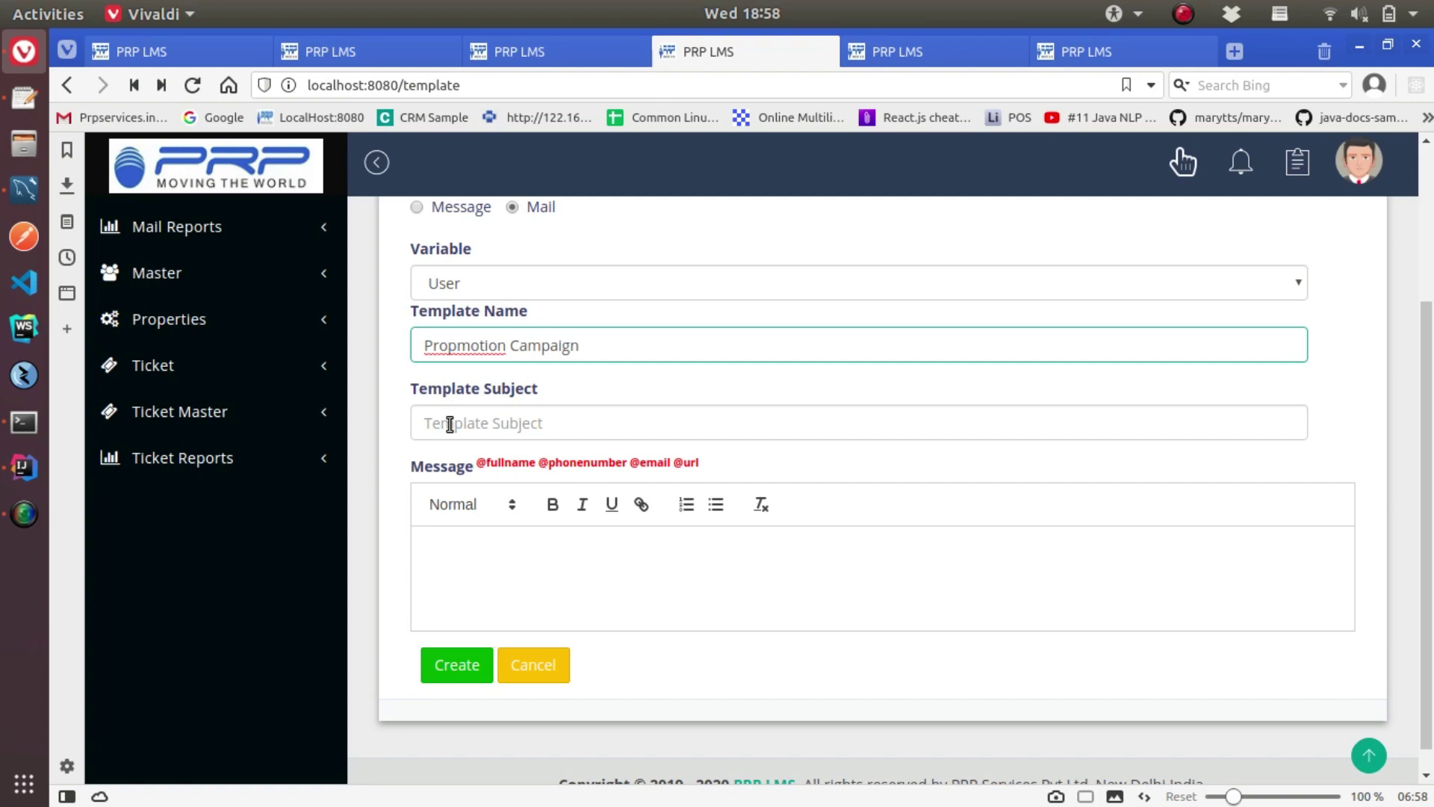
{"action": "left_click", "coordinate": [449, 424]}
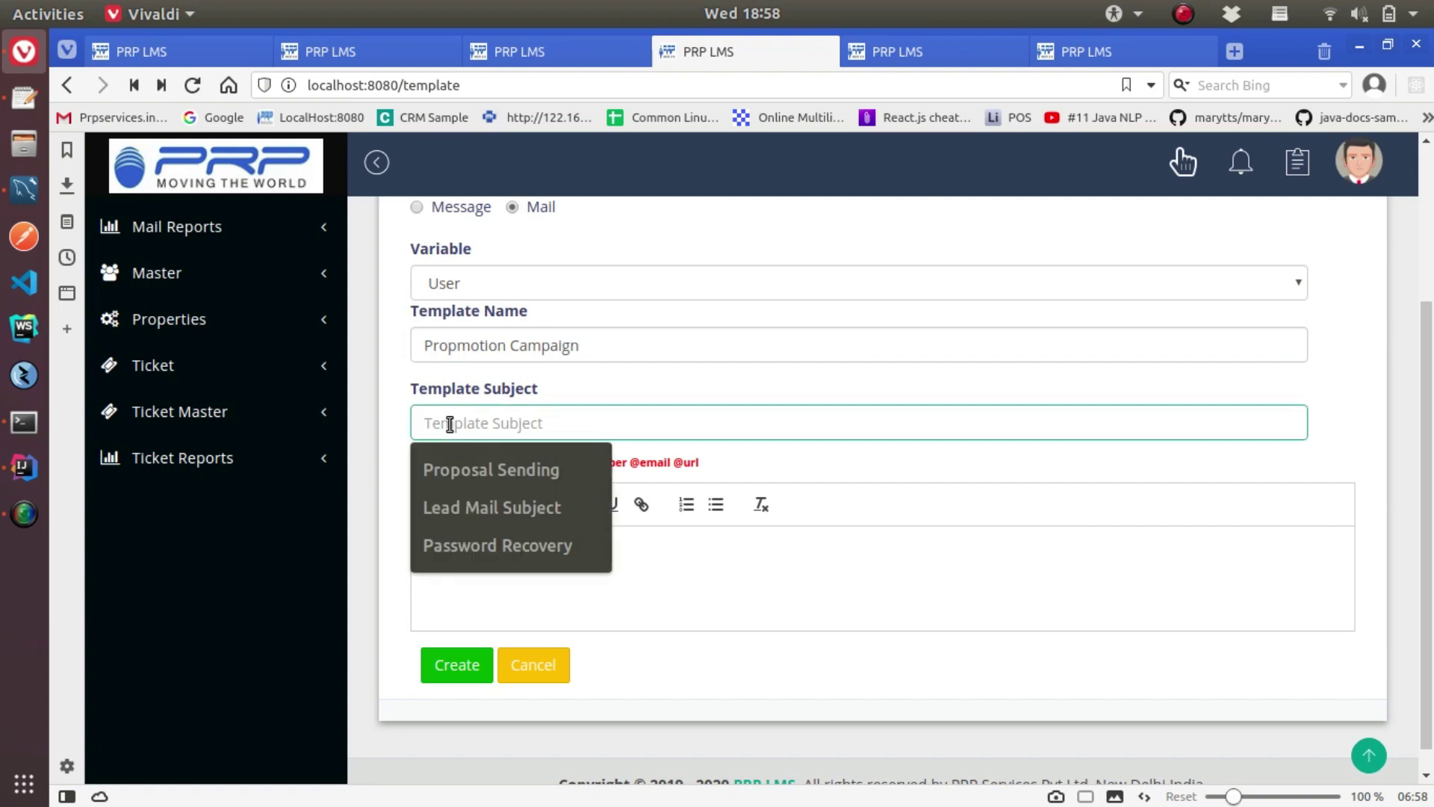
{"action": "type", "text": "Product Promotion"}
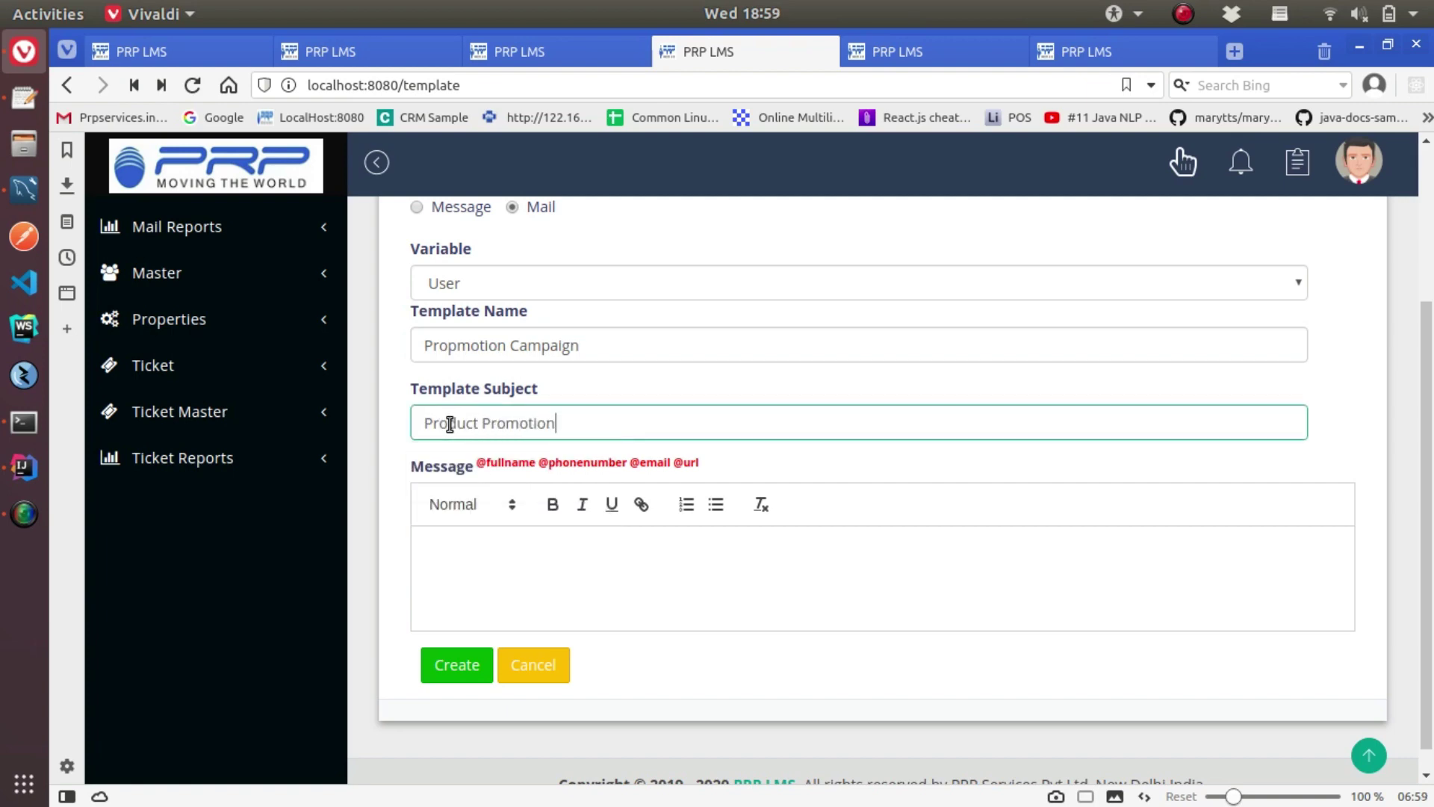
{"action": "left_click", "coordinate": [481, 538]}
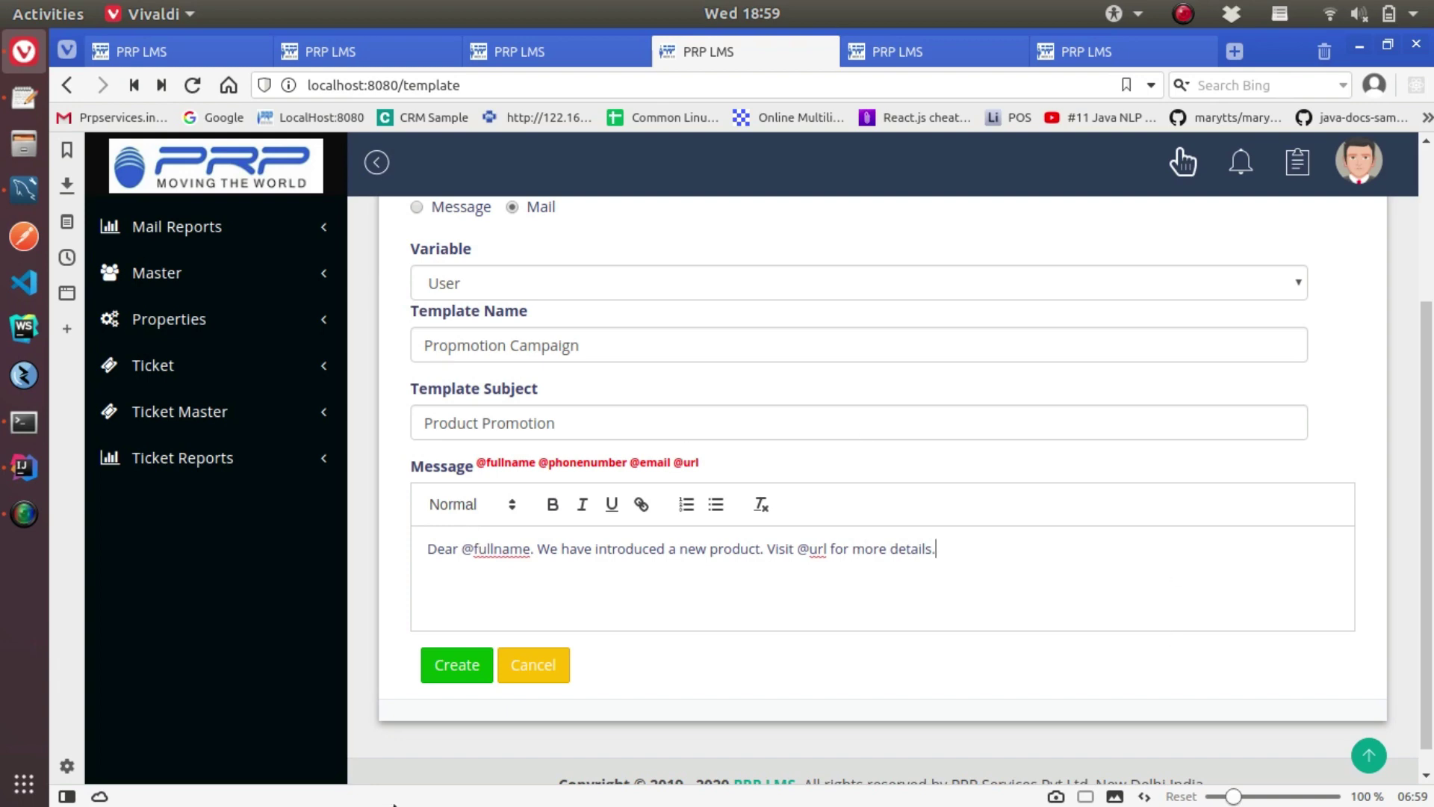
{"action": "left_click", "coordinate": [464, 664]}
{"action": "left_click", "coordinate": [792, 598]}
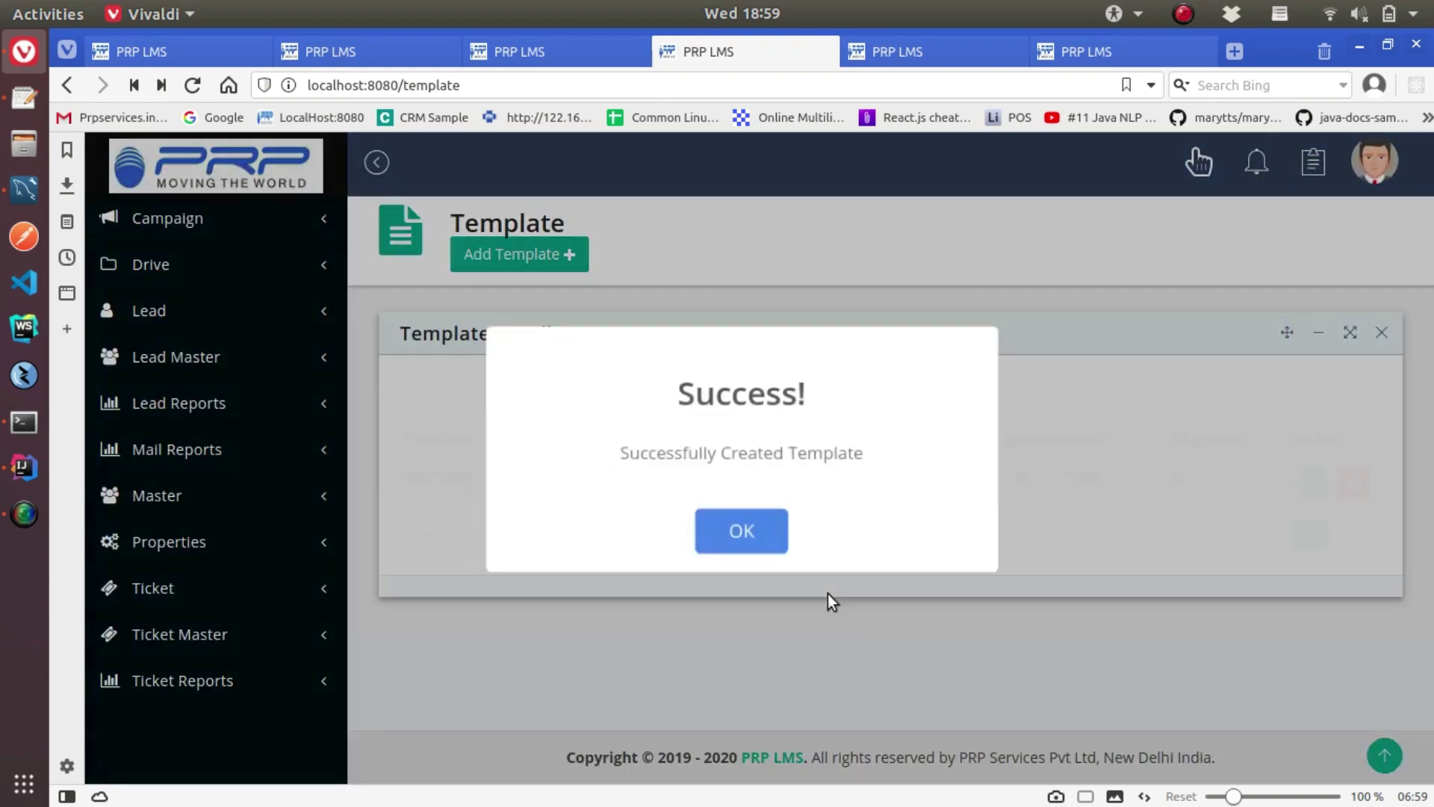
Dismiss the template-created message and go to the Template Approval page
{"action": "left_click", "coordinate": [739, 532]}
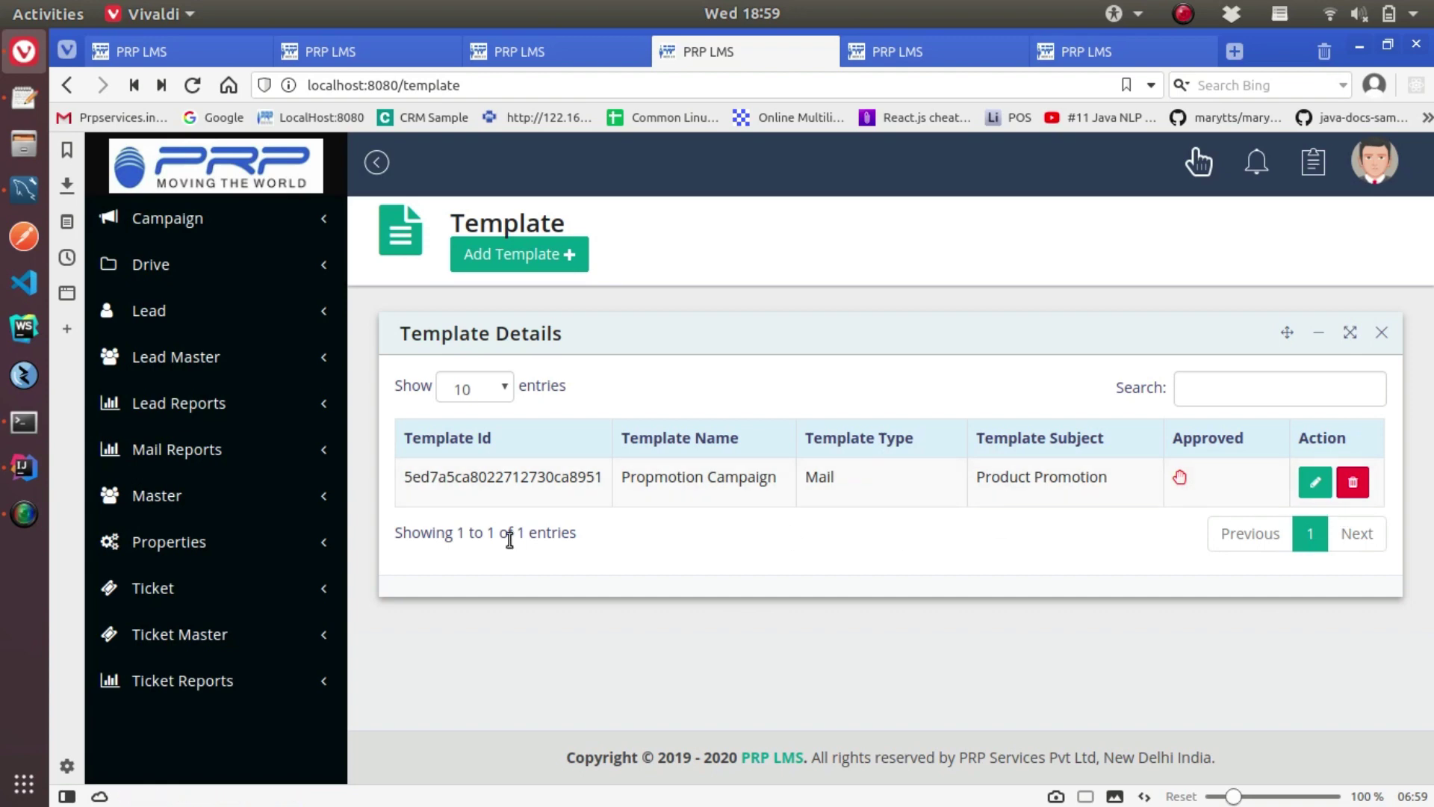
{"action": "left_click_drag", "start_coordinate": [623, 478], "coordinate": [812, 480]}
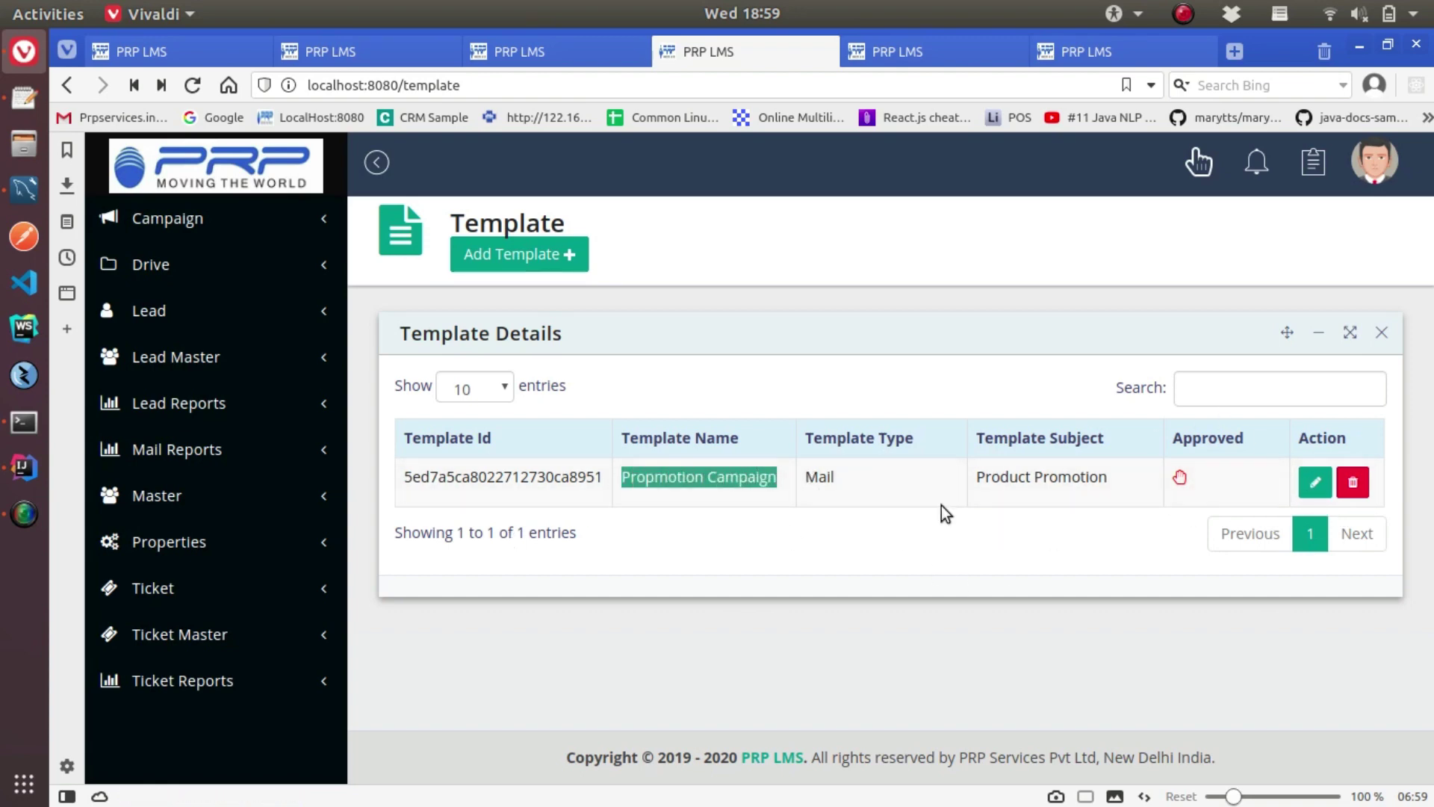
{"action": "left_click", "coordinate": [131, 213]}
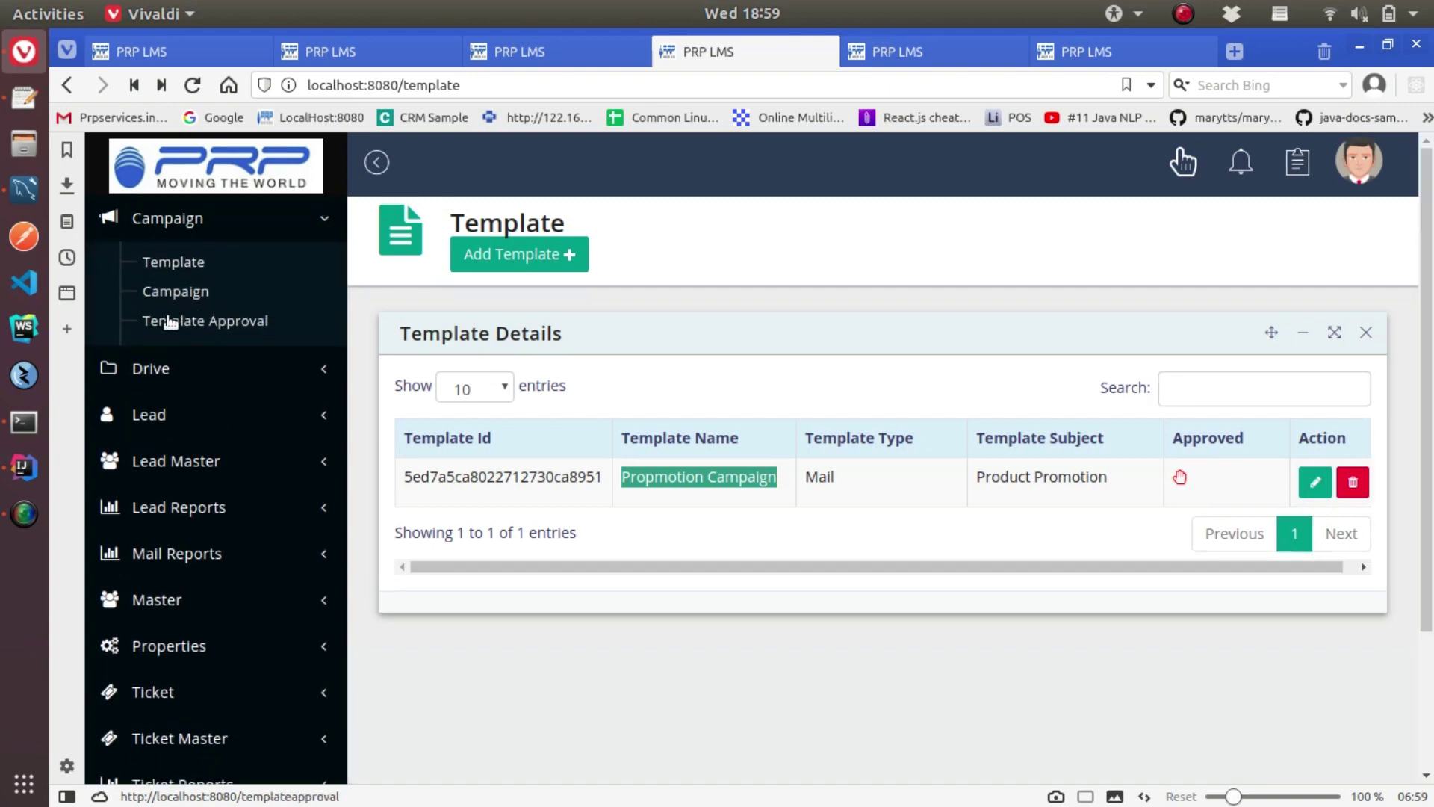
{"action": "left_click", "coordinate": [145, 321]}
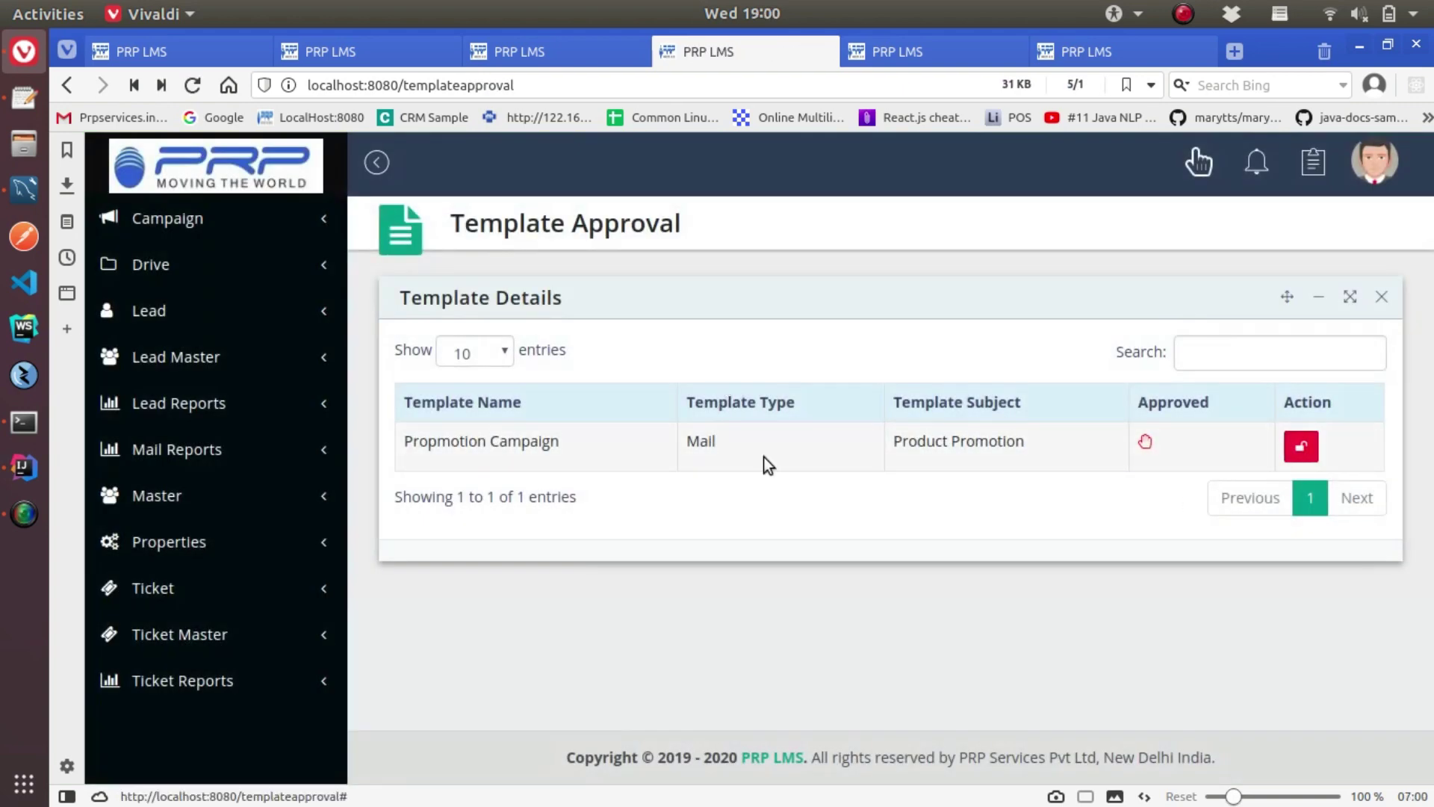
Set Propmotion Campaign to Approved, confirm, and return to the Template list
{"action": "left_click", "coordinate": [1301, 446]}
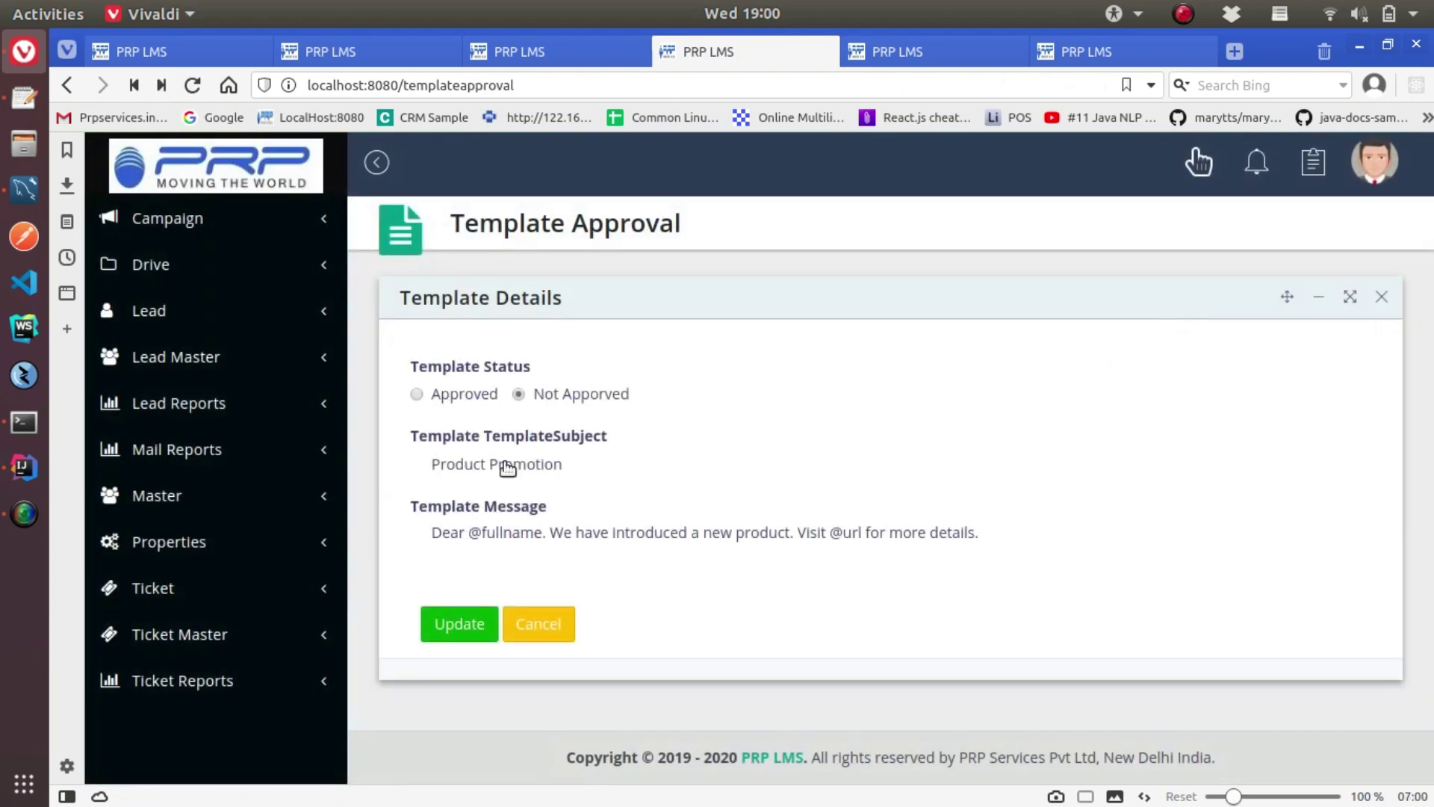
{"action": "left_click", "coordinate": [481, 401]}
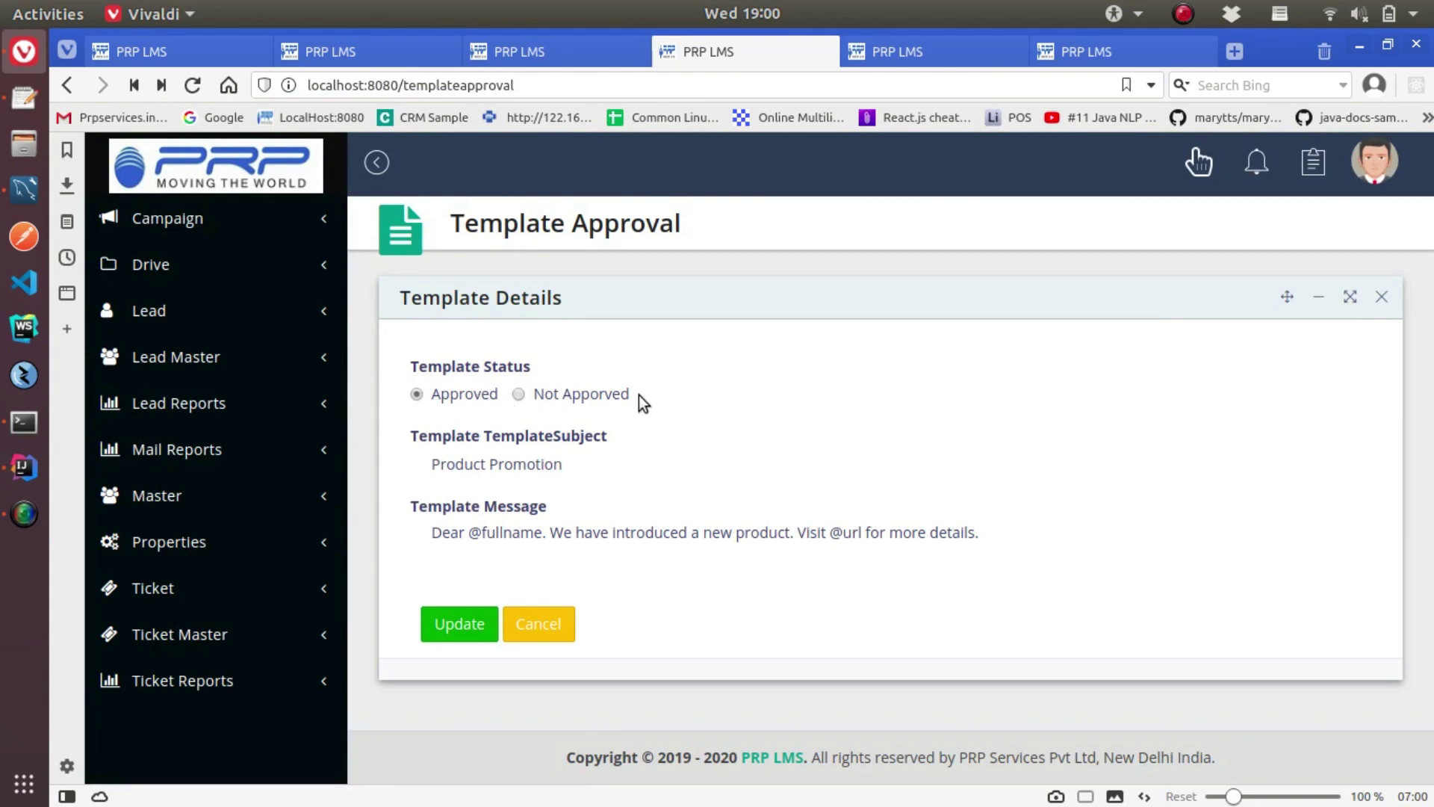
{"action": "left_click", "coordinate": [481, 635]}
{"action": "left_click", "coordinate": [801, 590]}
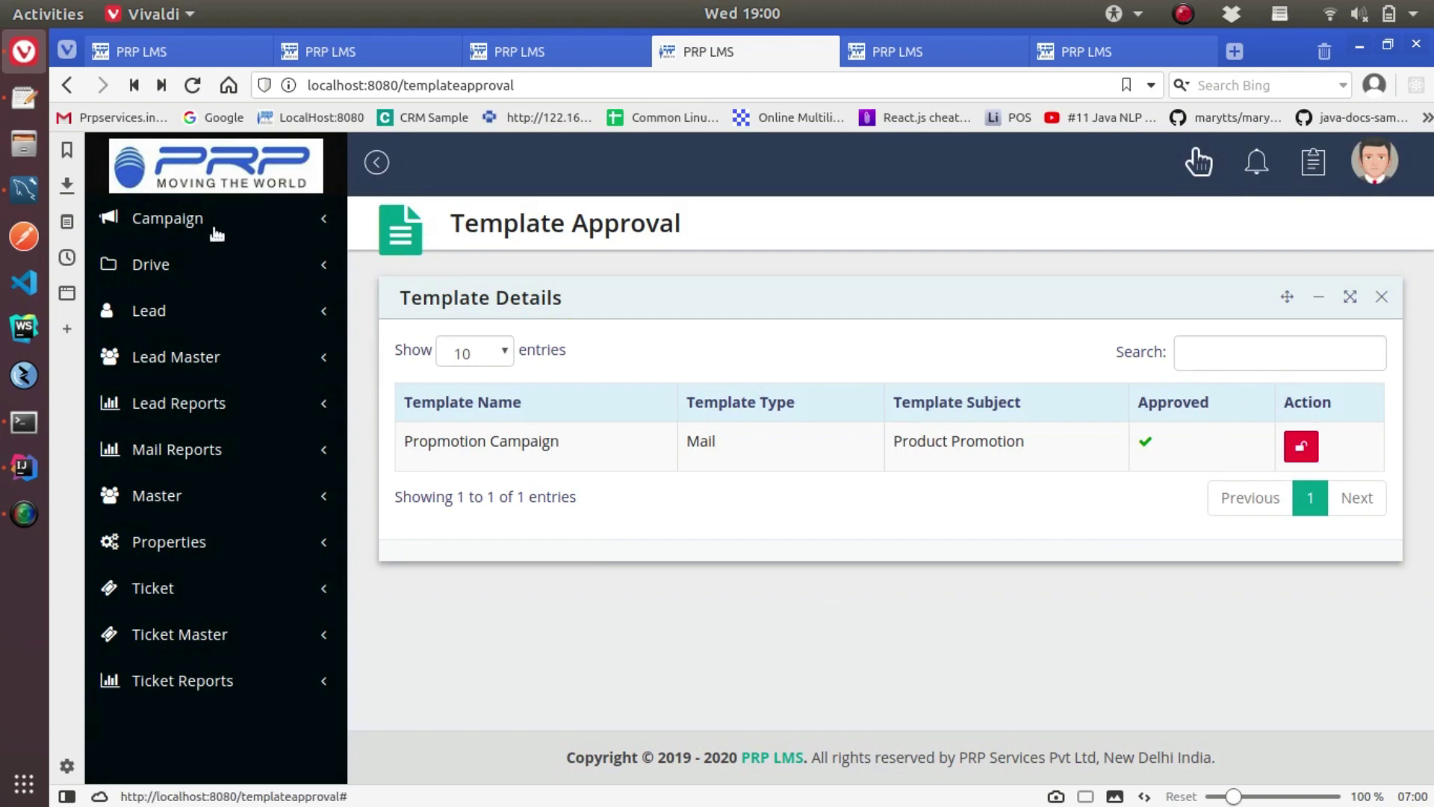
{"action": "left_click", "coordinate": [167, 218]}
{"action": "left_click", "coordinate": [168, 265]}
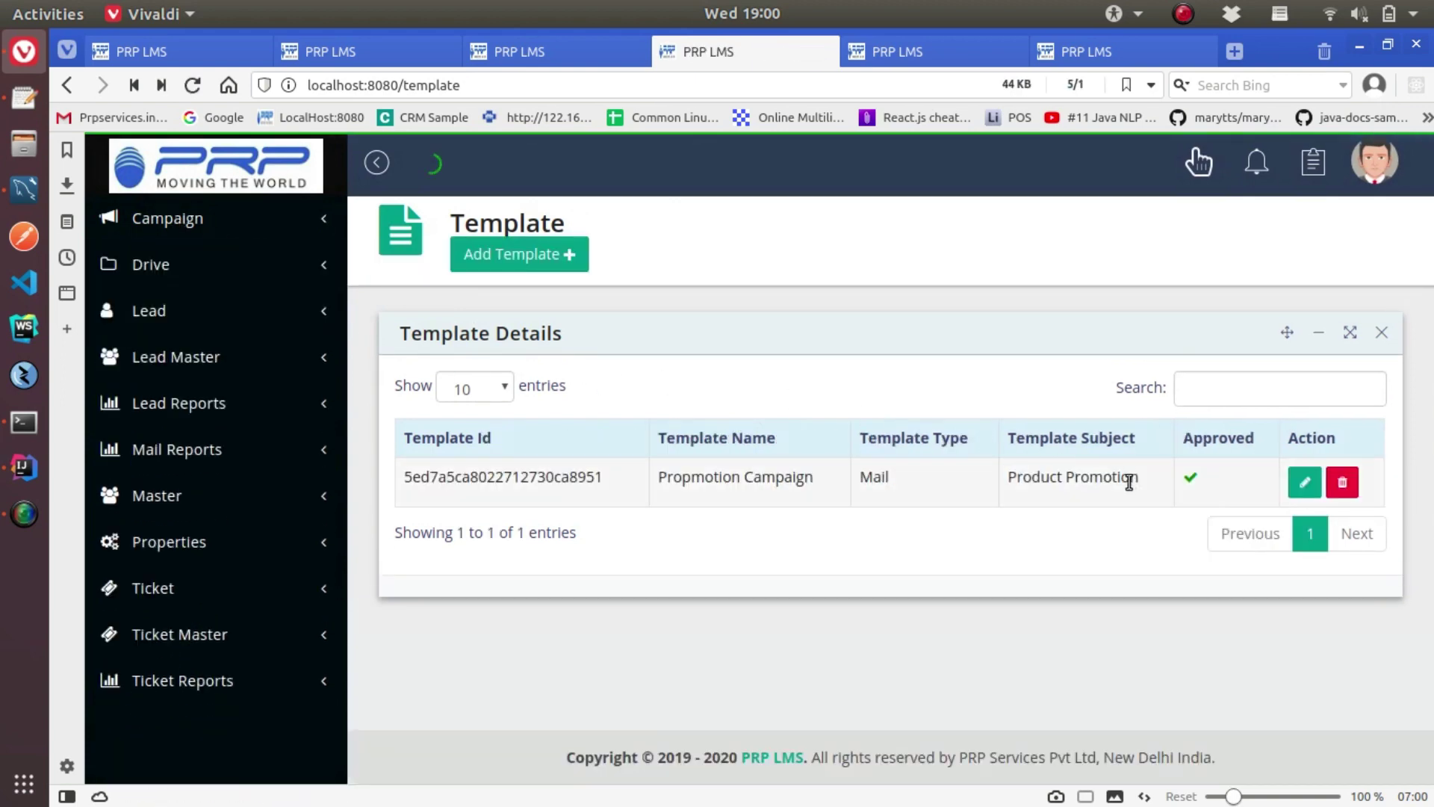
Start a new campaign named 'Promotion' from the Campaign page
{"action": "left_click", "coordinate": [183, 227]}
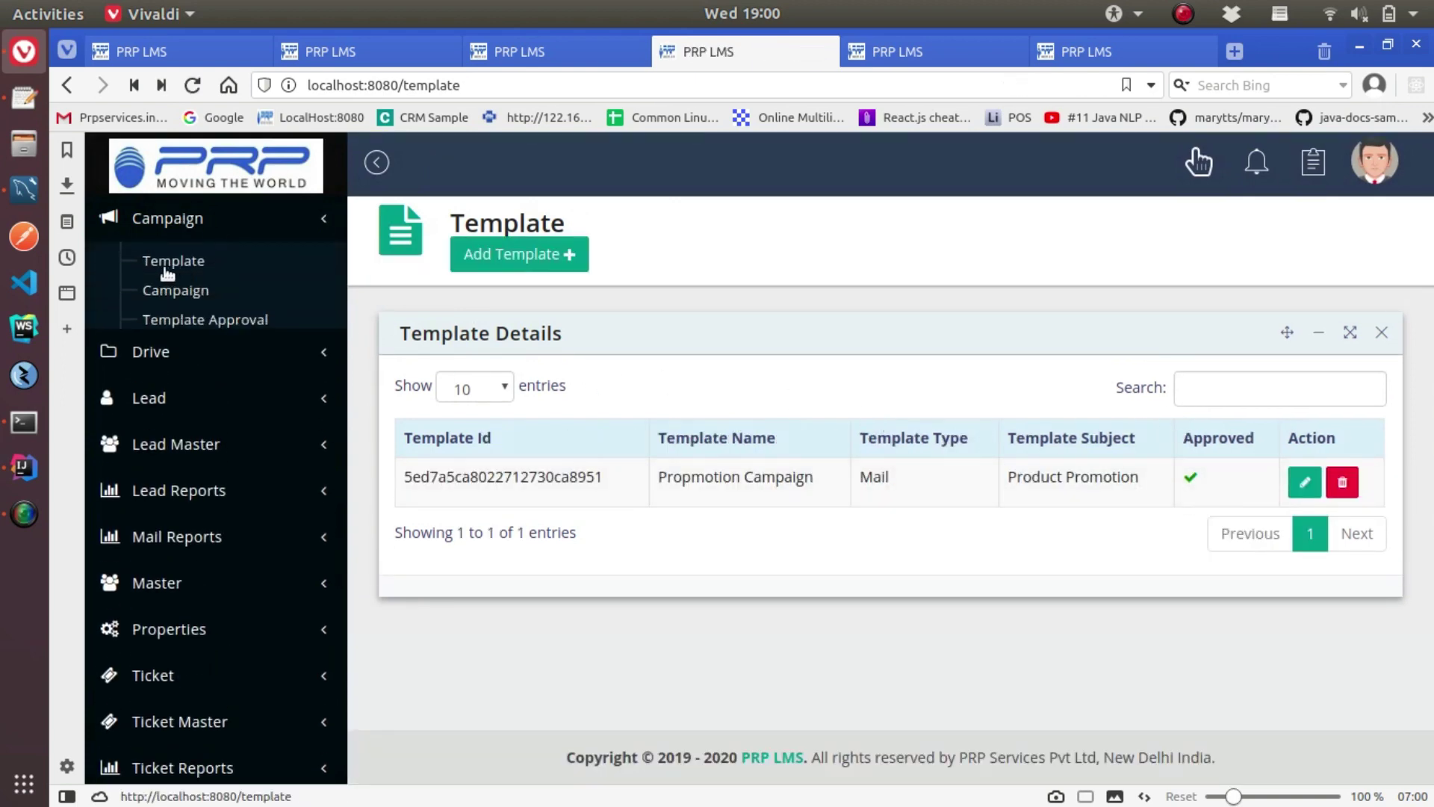
{"action": "left_click", "coordinate": [165, 287]}
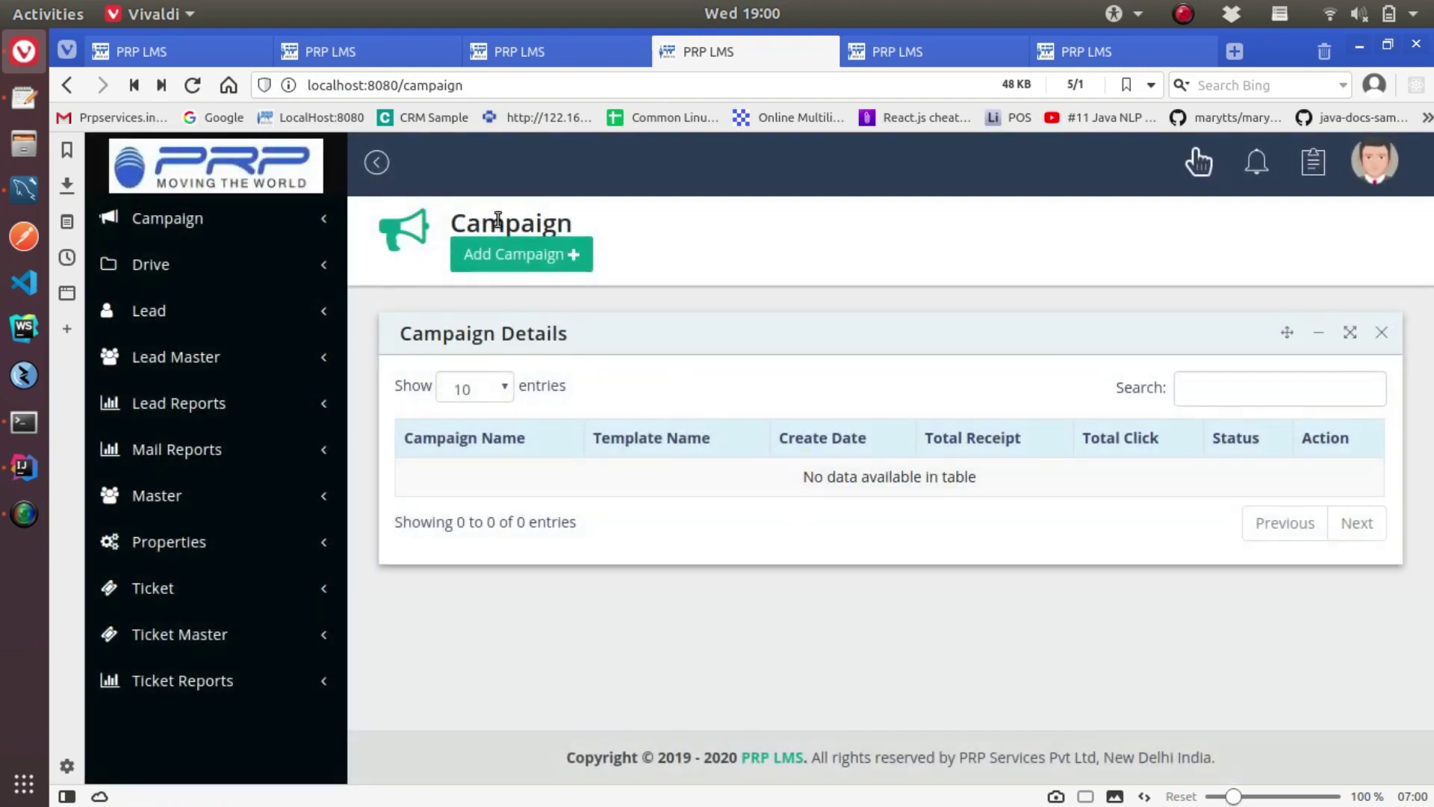
{"action": "left_click", "coordinate": [511, 252]}
{"action": "left_click", "coordinate": [443, 429]}
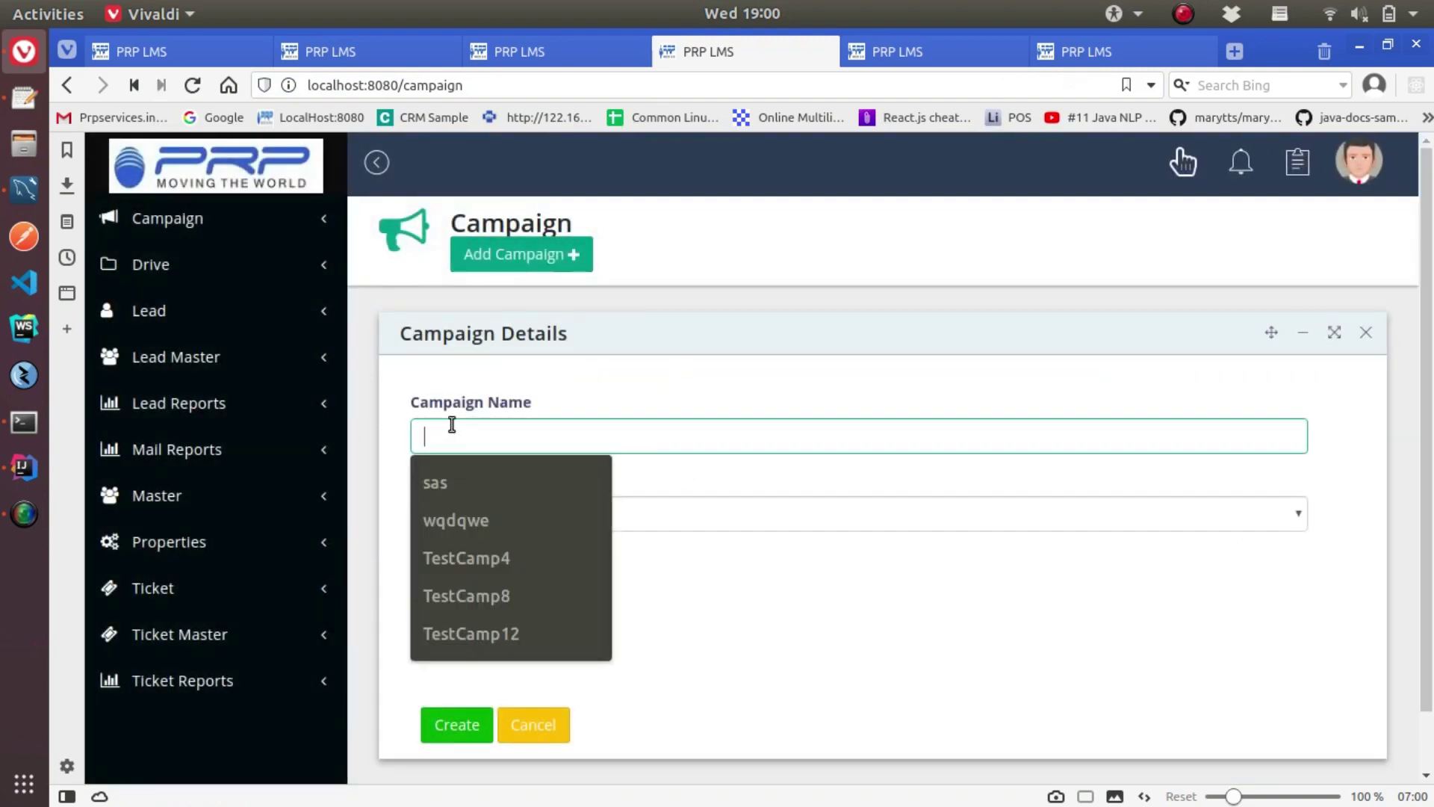
{"action": "type", "text": "Promotion"}
{"action": "left_click", "coordinate": [508, 514]}
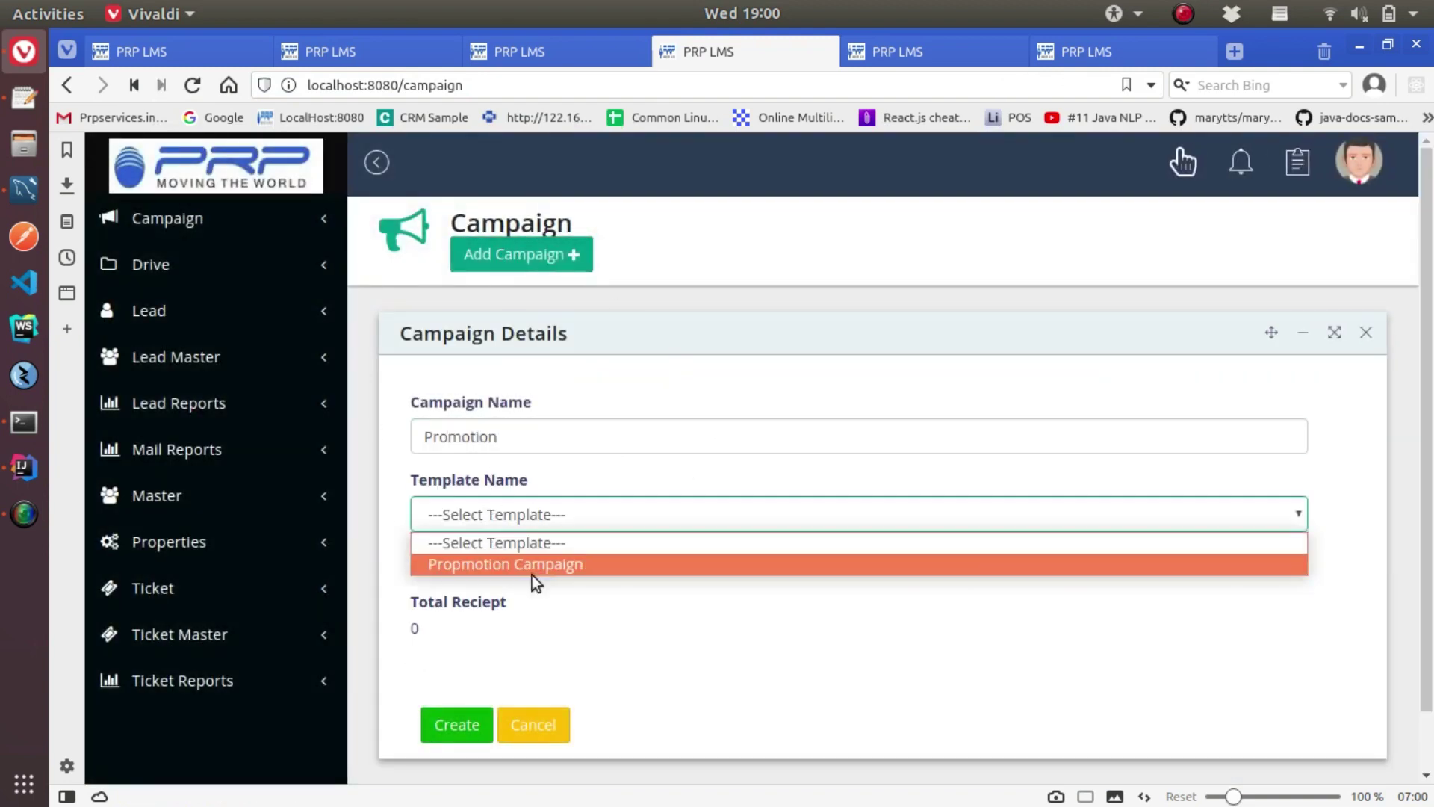
{"action": "left_click", "coordinate": [532, 565]}
{"action": "left_click", "coordinate": [494, 586]}
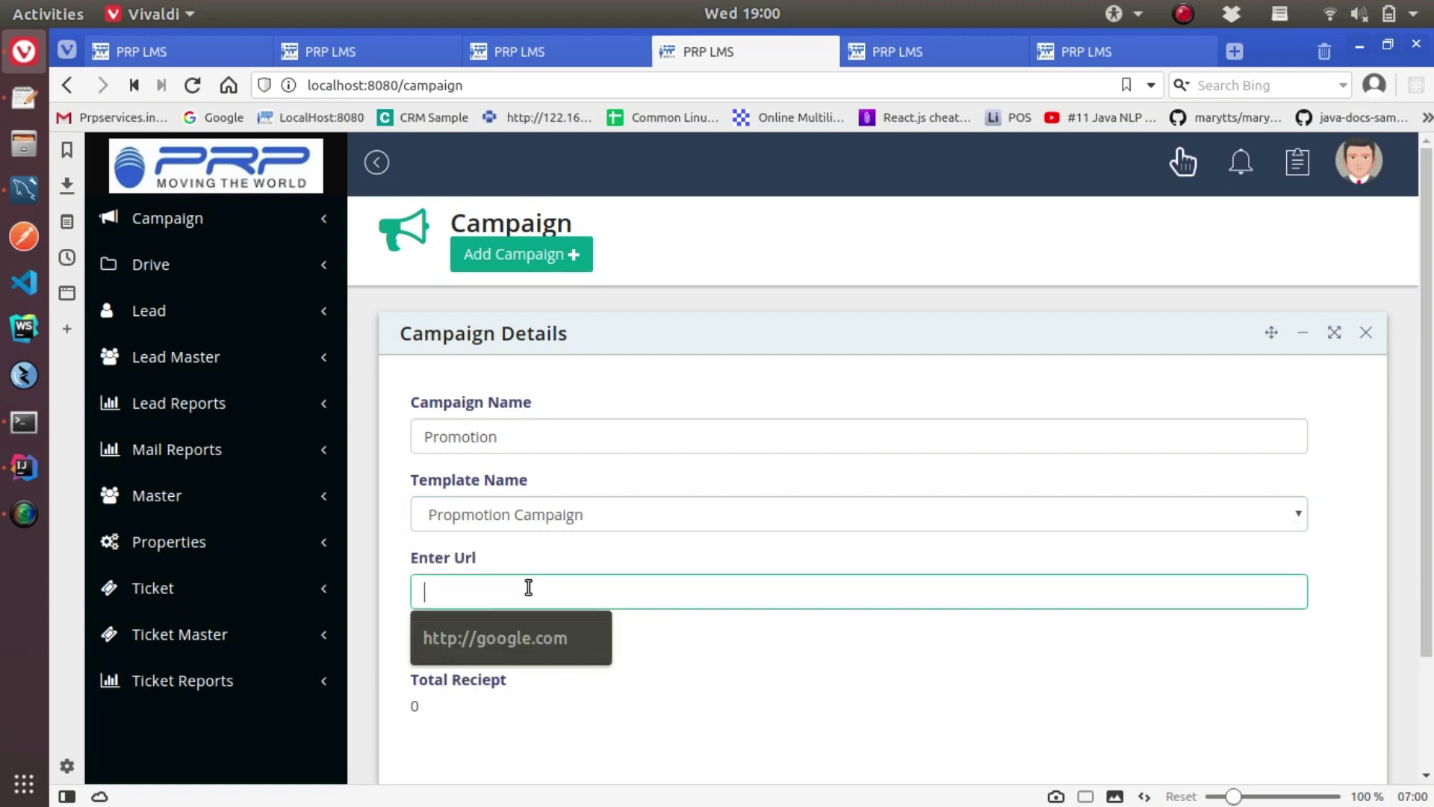
{"action": "type", "text": "https://mysite.com/mynewproduct"}
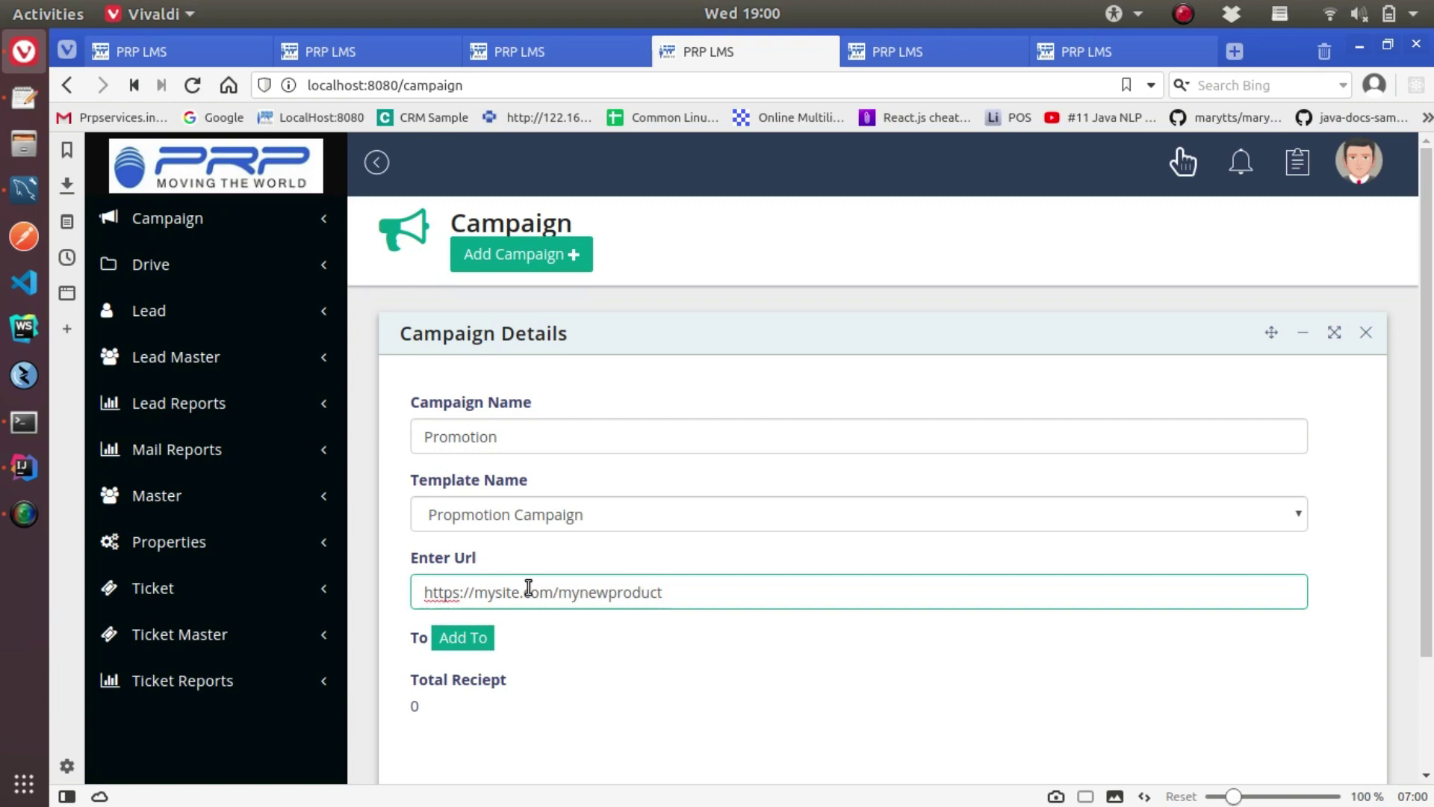
{"action": "left_click", "coordinate": [487, 645]}
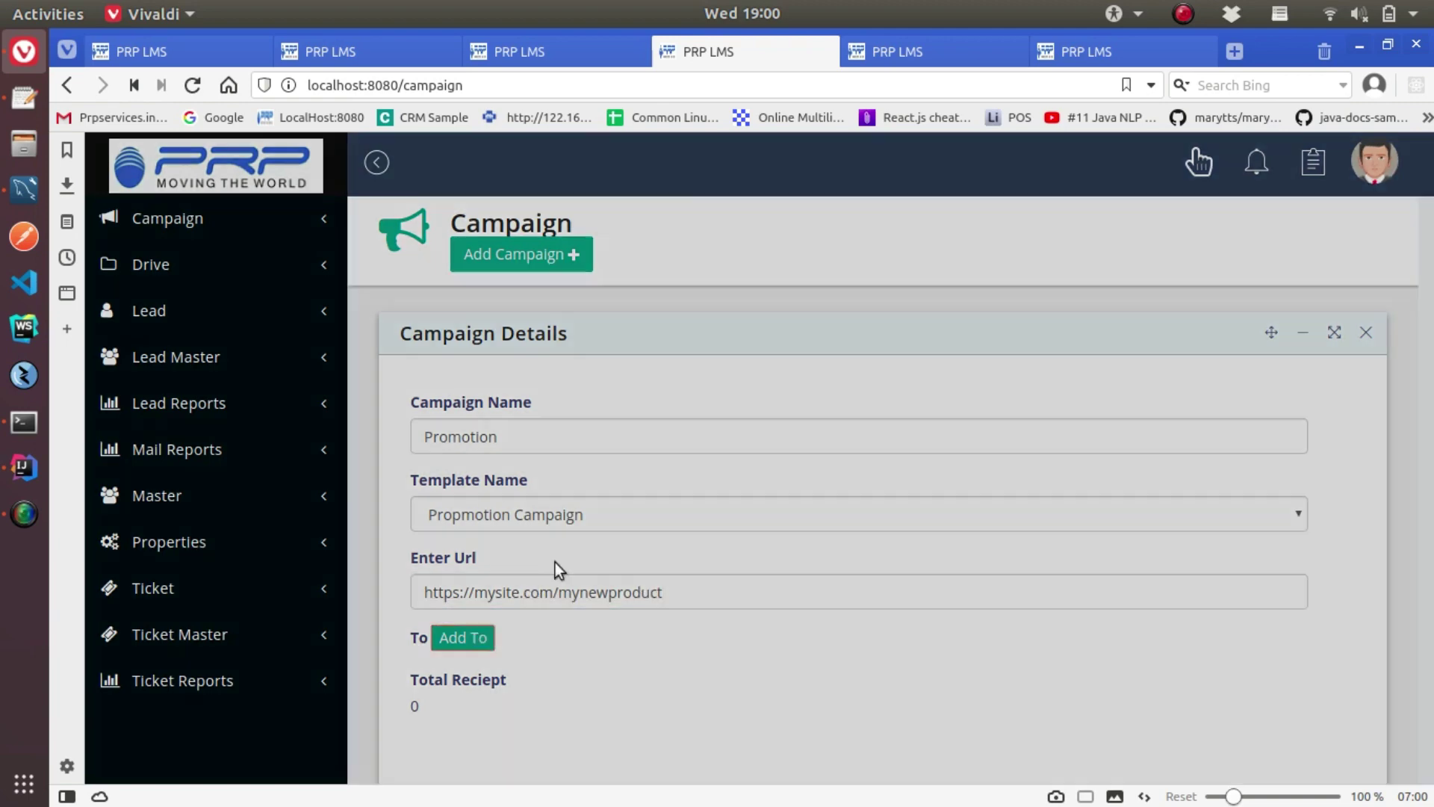
{"action": "scroll", "coordinate": [545, 388], "scroll_direction": "down", "scroll_amount": 5}
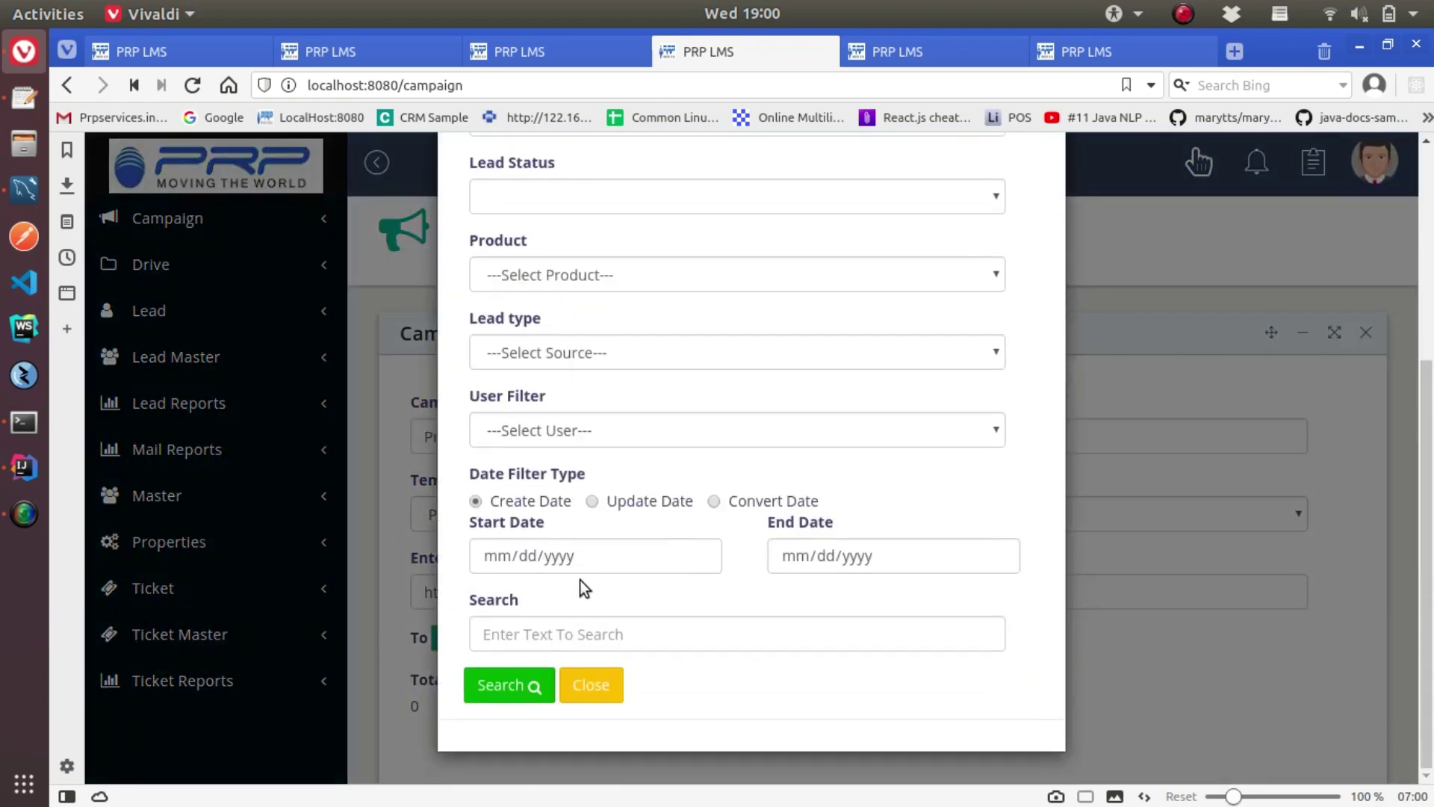
Leave Lead Source, Lead Source Inner and Lead Stage at defaults and search, adding 1 recipient
{"action": "scroll", "coordinate": [590, 575], "scroll_direction": "up", "scroll_amount": 5}
{"action": "left_click", "coordinate": [575, 302]}
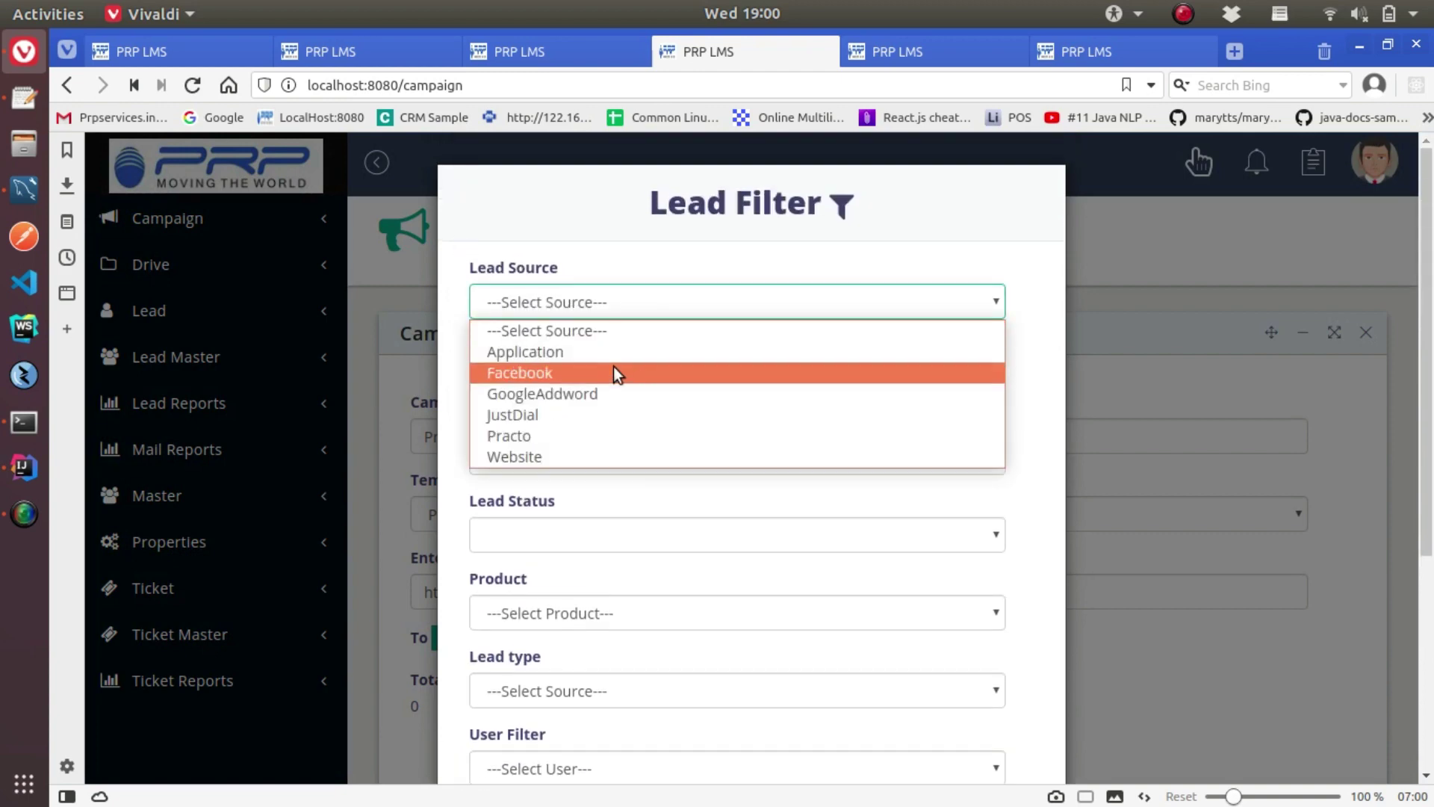
{"action": "left_click", "coordinate": [579, 302]}
{"action": "left_click", "coordinate": [540, 382]}
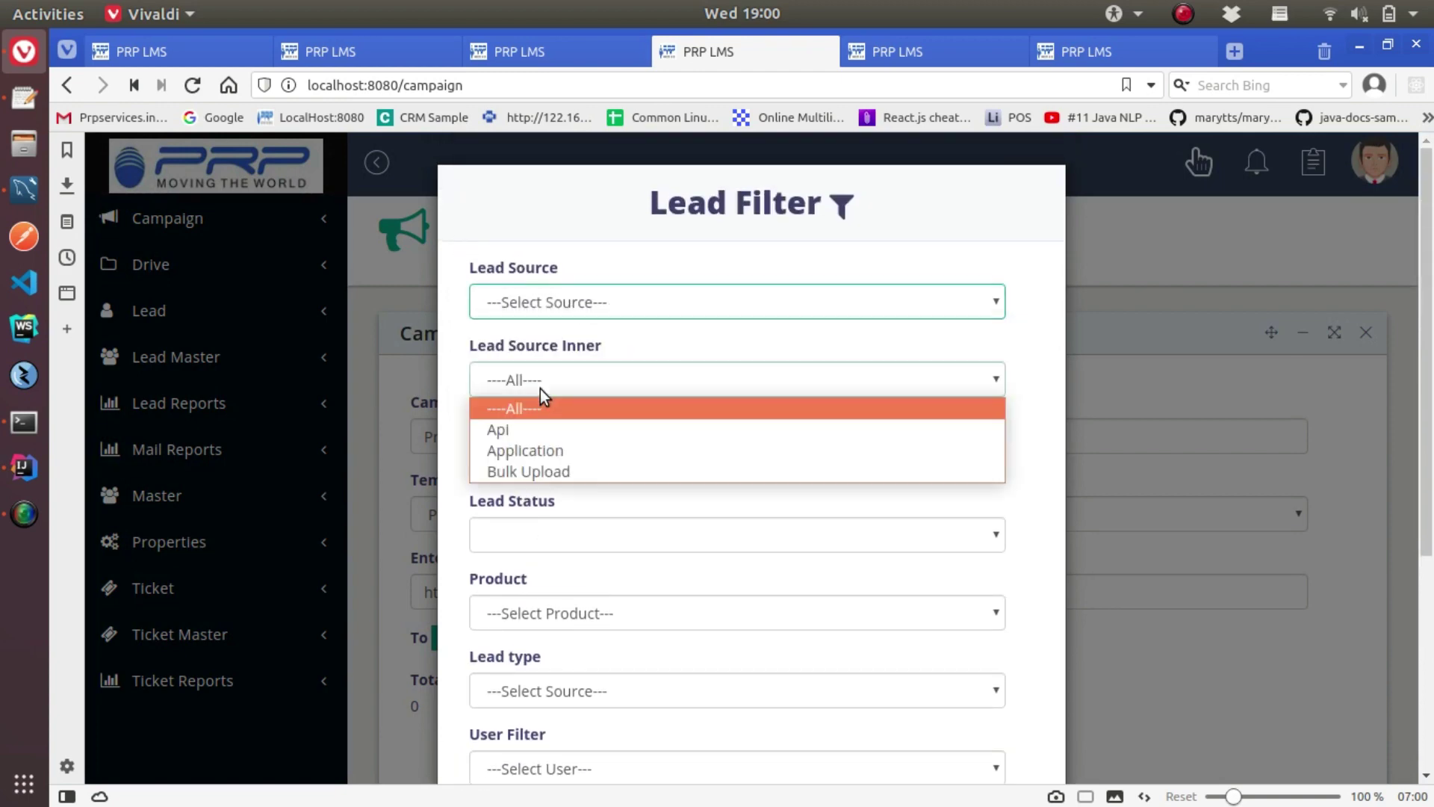
{"action": "left_click", "coordinate": [538, 381]}
{"action": "left_click", "coordinate": [557, 459]}
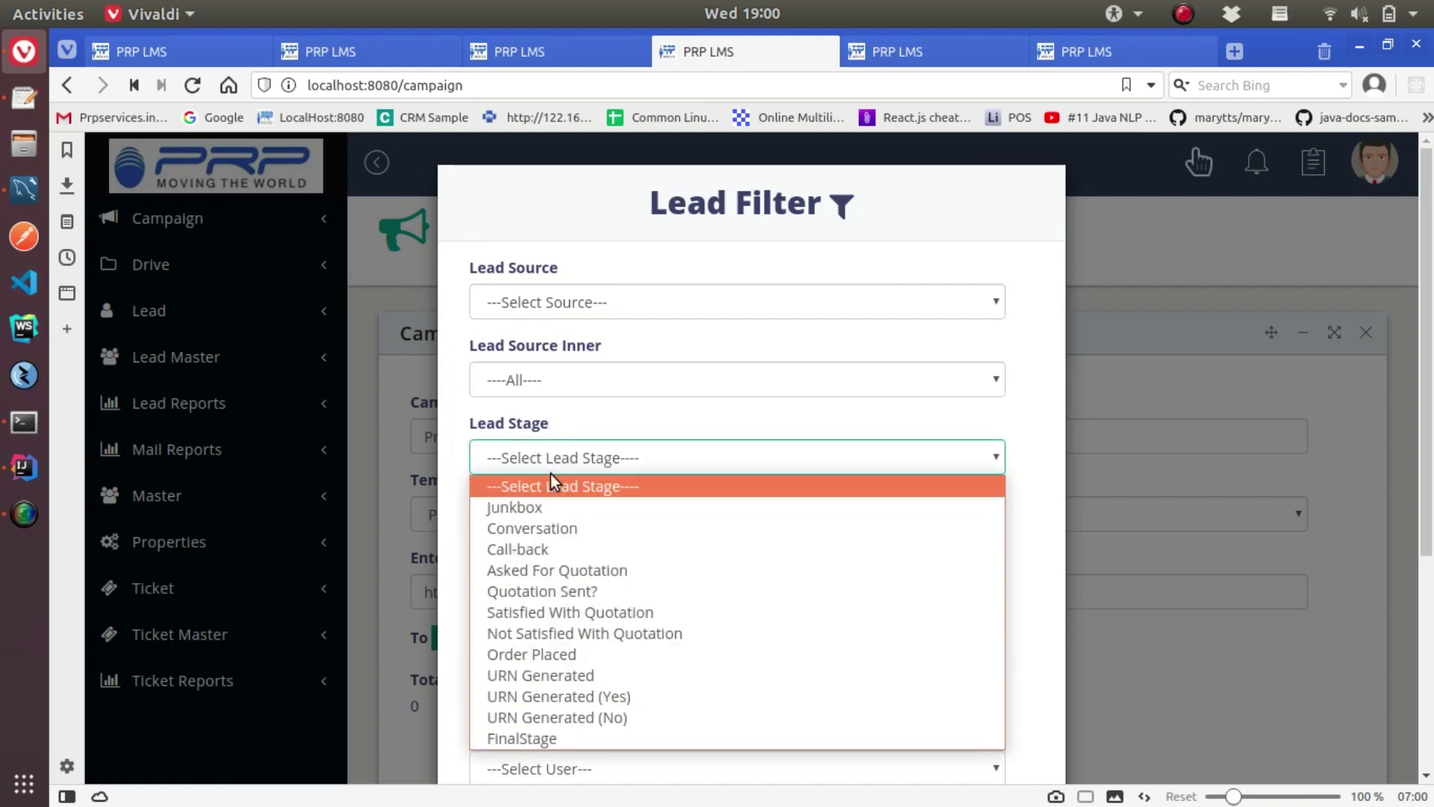
{"action": "left_click", "coordinate": [550, 479]}
{"action": "scroll", "coordinate": [619, 585], "scroll_direction": "down", "scroll_amount": 5}
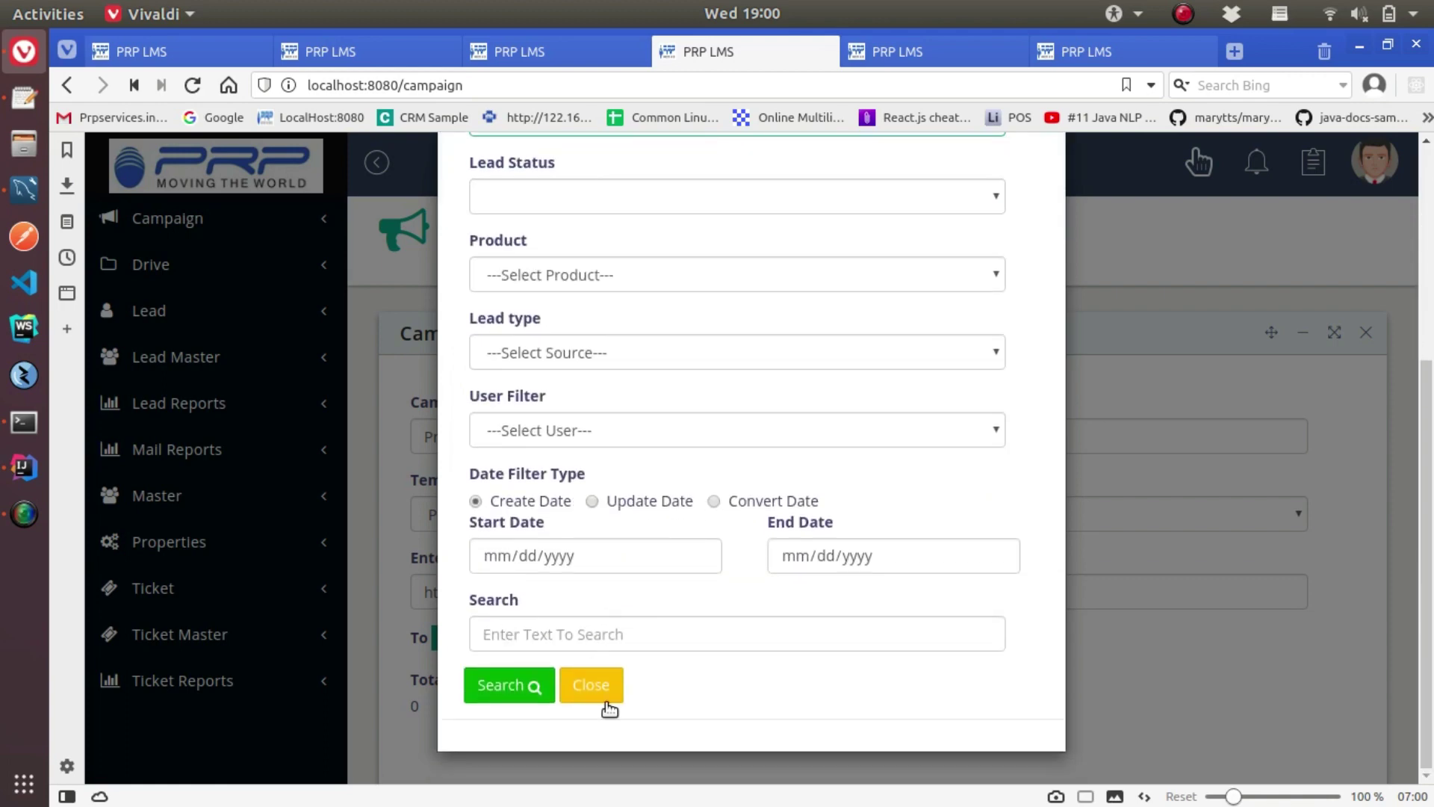
{"action": "left_click", "coordinate": [505, 685]}
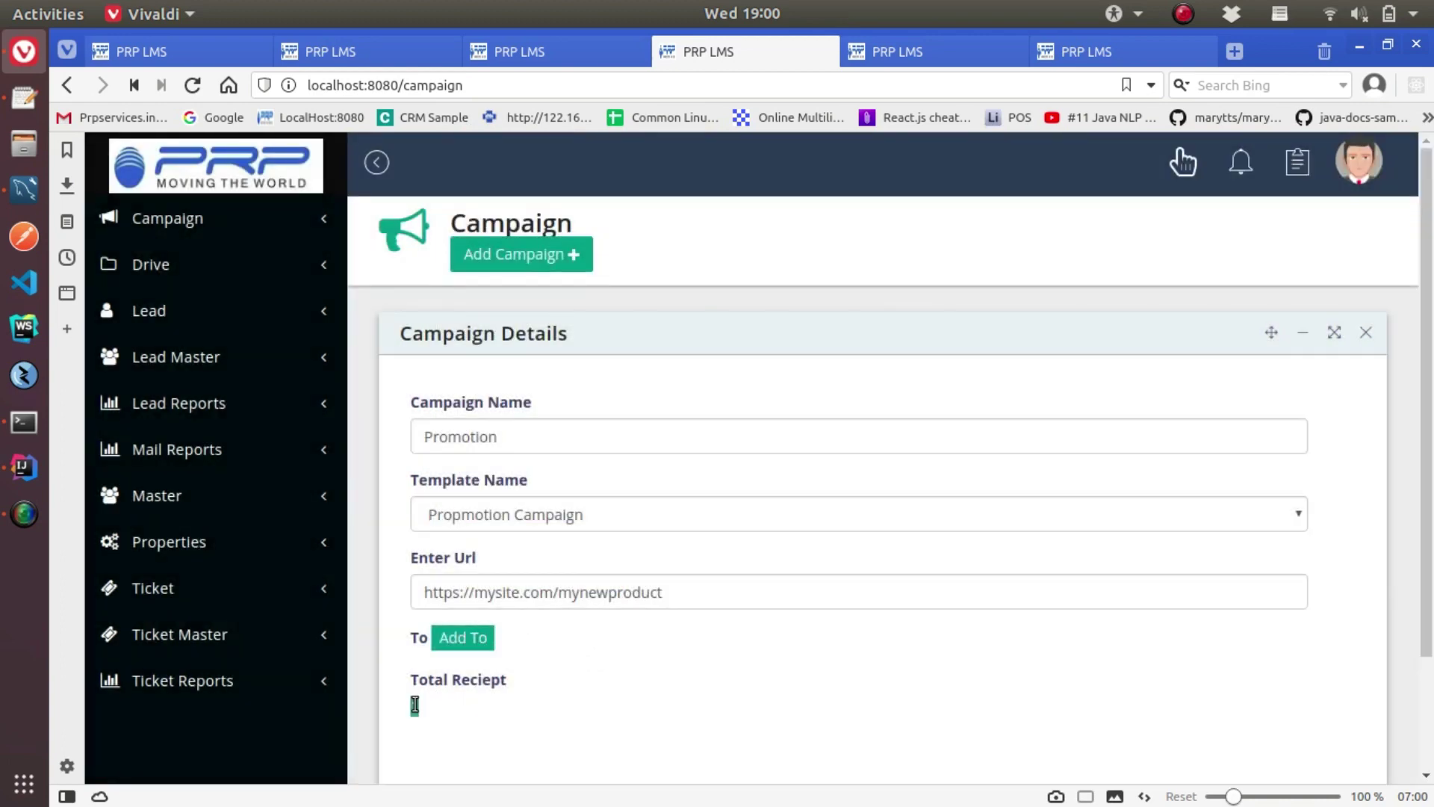
Create the Promotion campaign, confirm it, and dismiss the success message
{"action": "scroll", "coordinate": [633, 616], "scroll_direction": "down", "scroll_amount": 3}
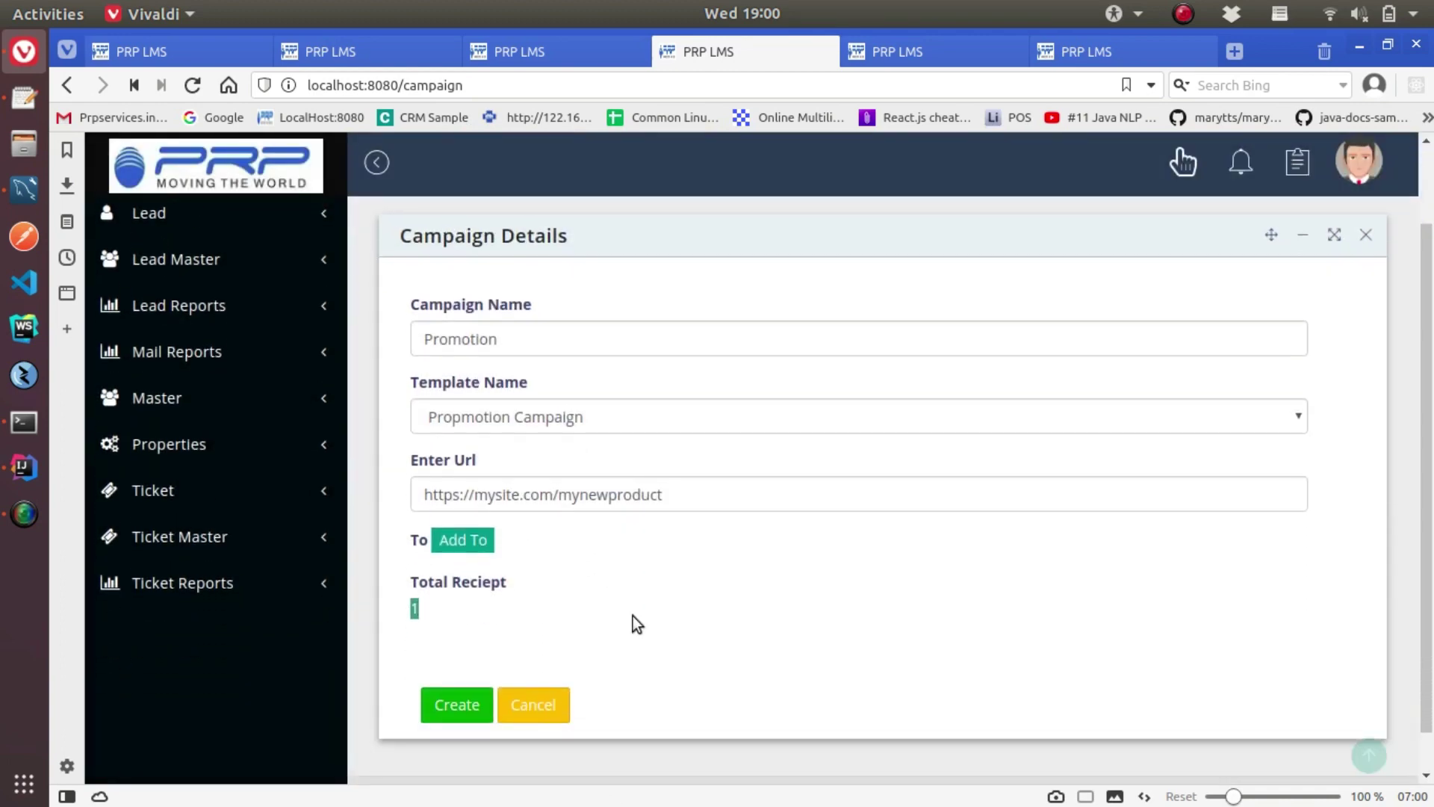
{"action": "left_click", "coordinate": [456, 660]}
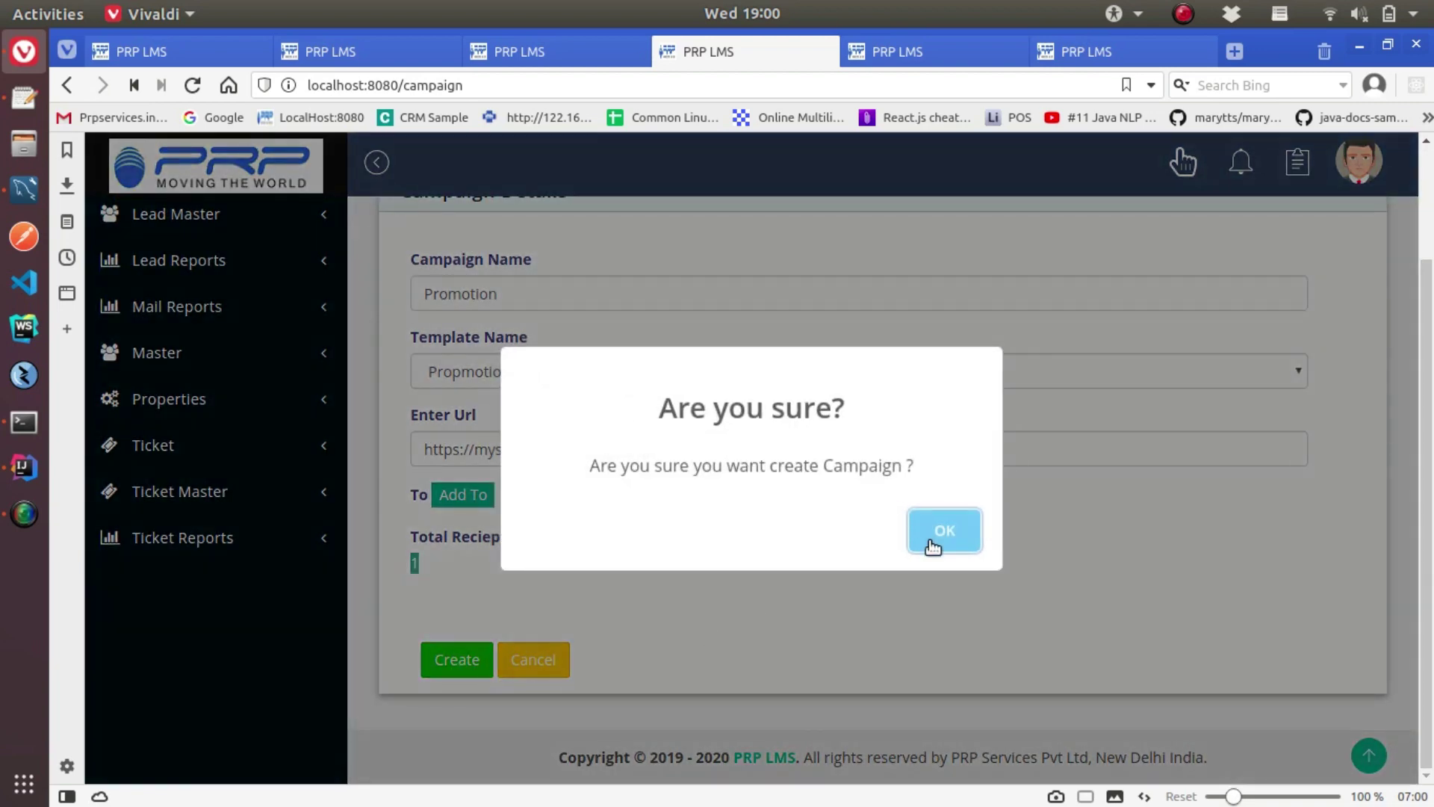
{"action": "left_click", "coordinate": [930, 544]}
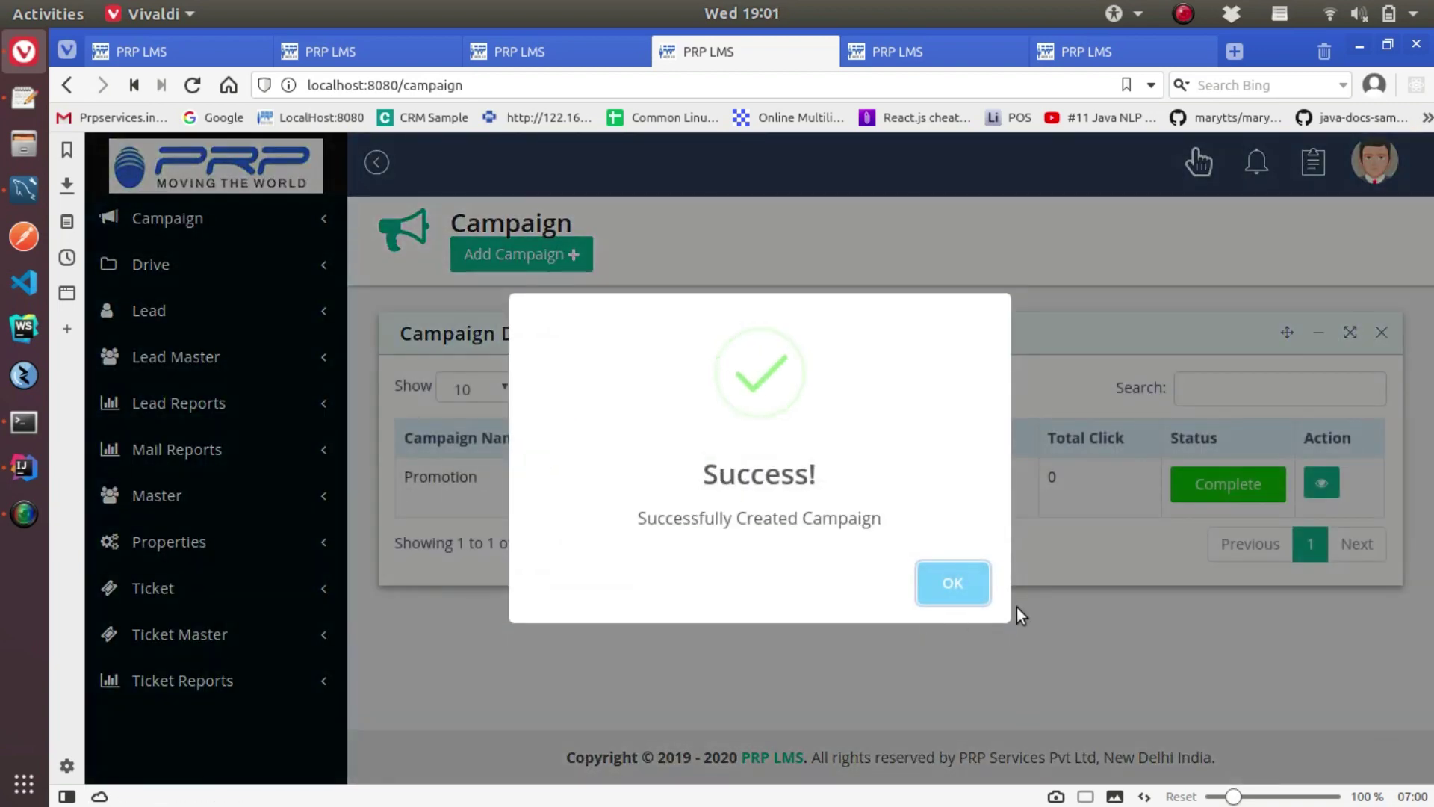
{"action": "left_click", "coordinate": [981, 602]}
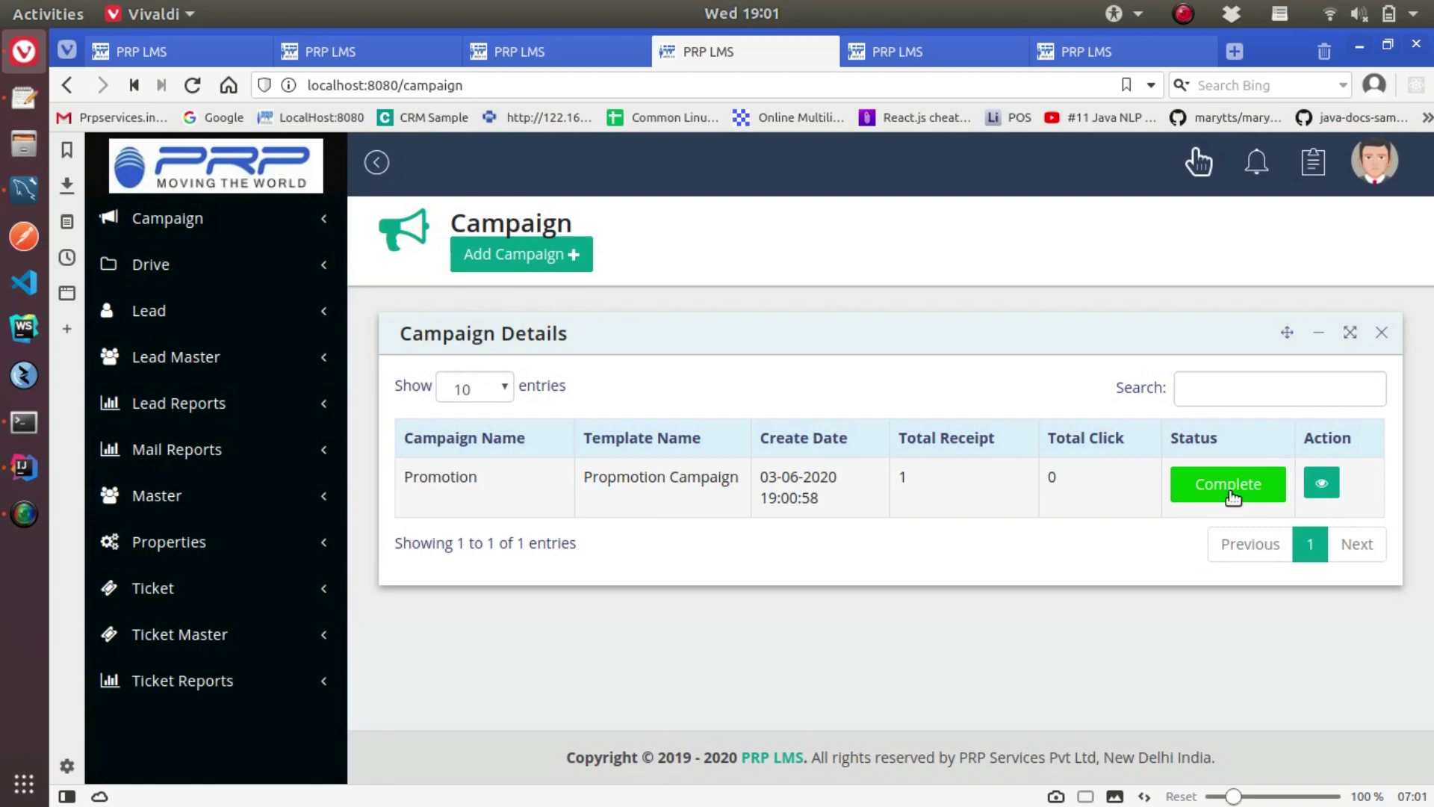
View the Promotion campaign's details, showing lead 81 not opened with open count 0
{"action": "left_click", "coordinate": [1321, 483]}
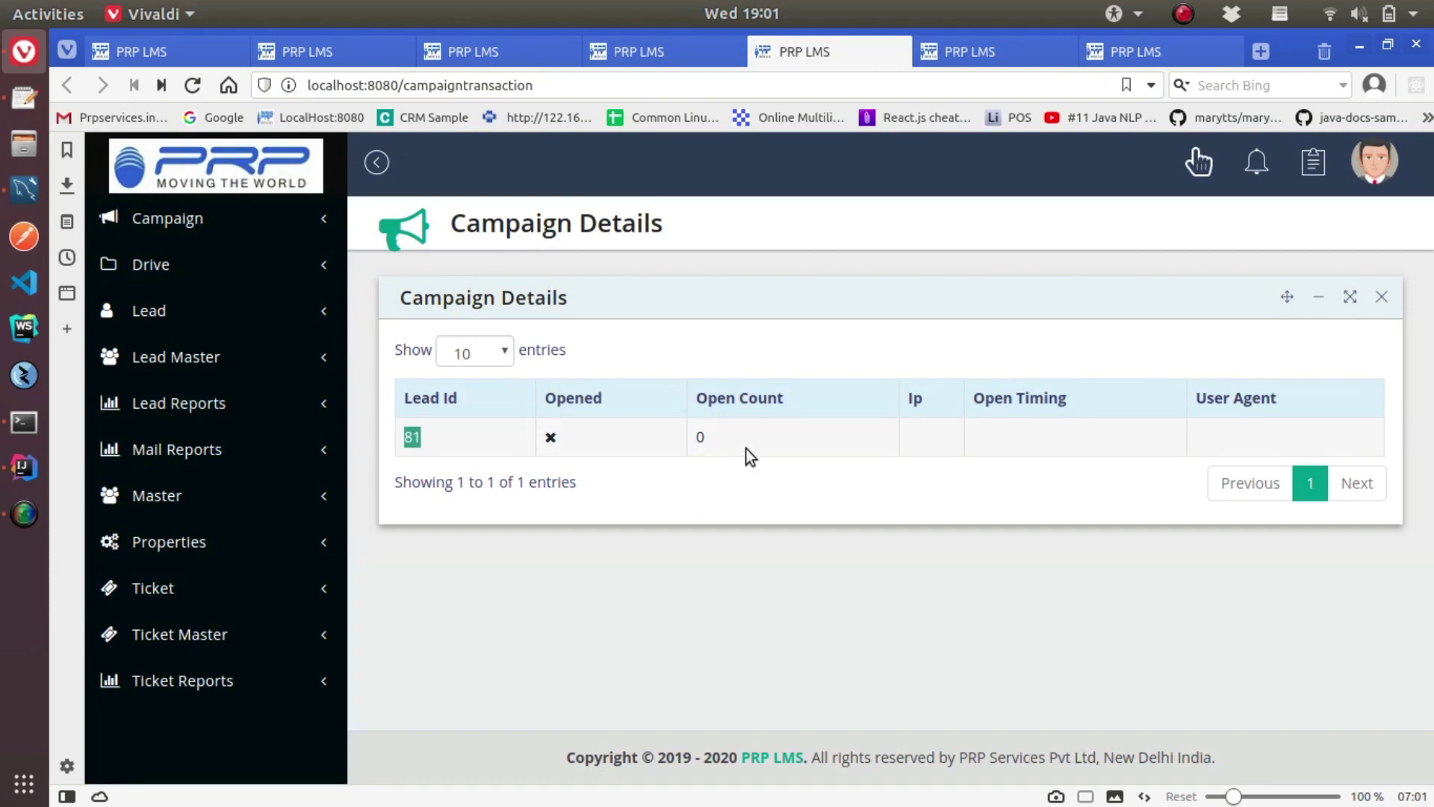
{"action": "left_click", "coordinate": [576, 441]}
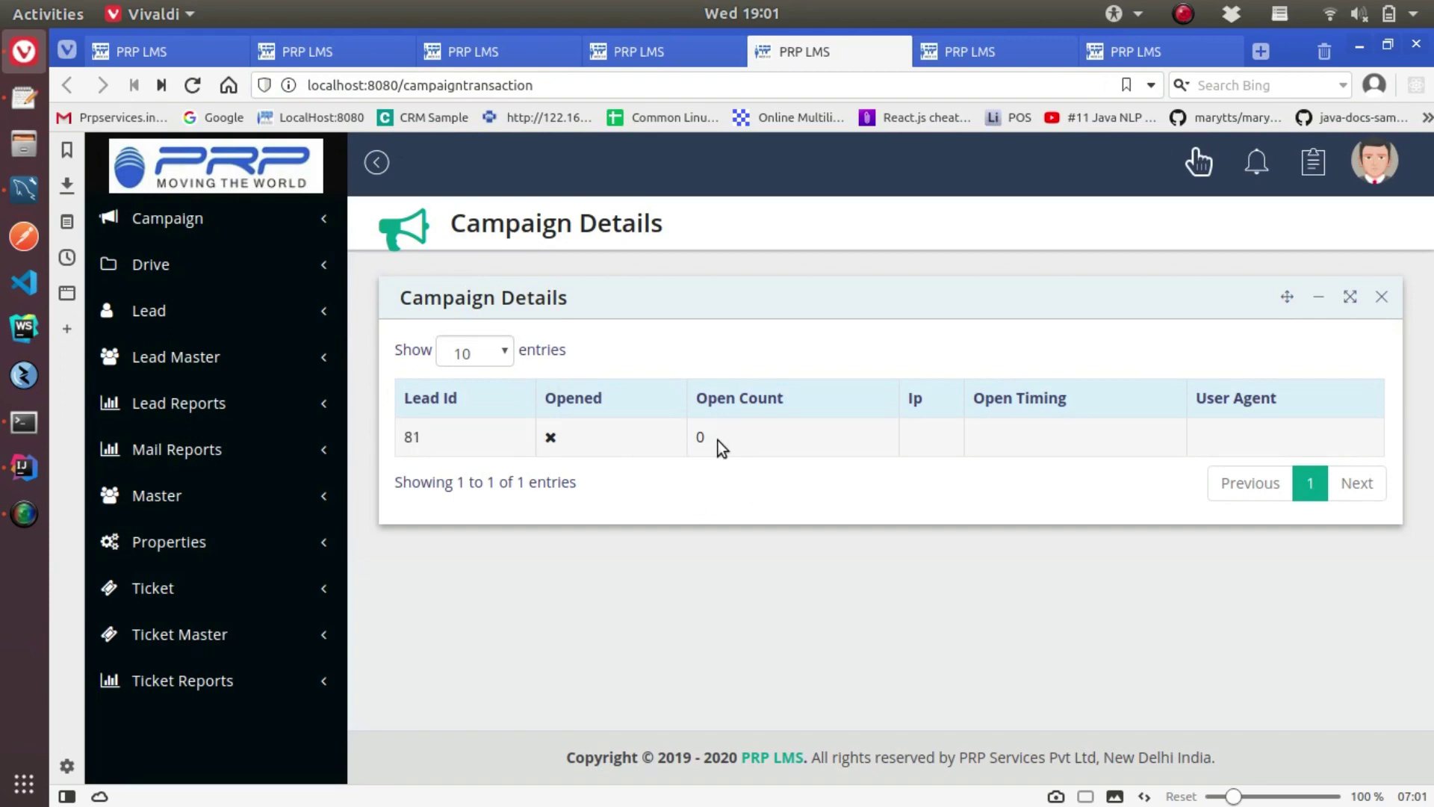